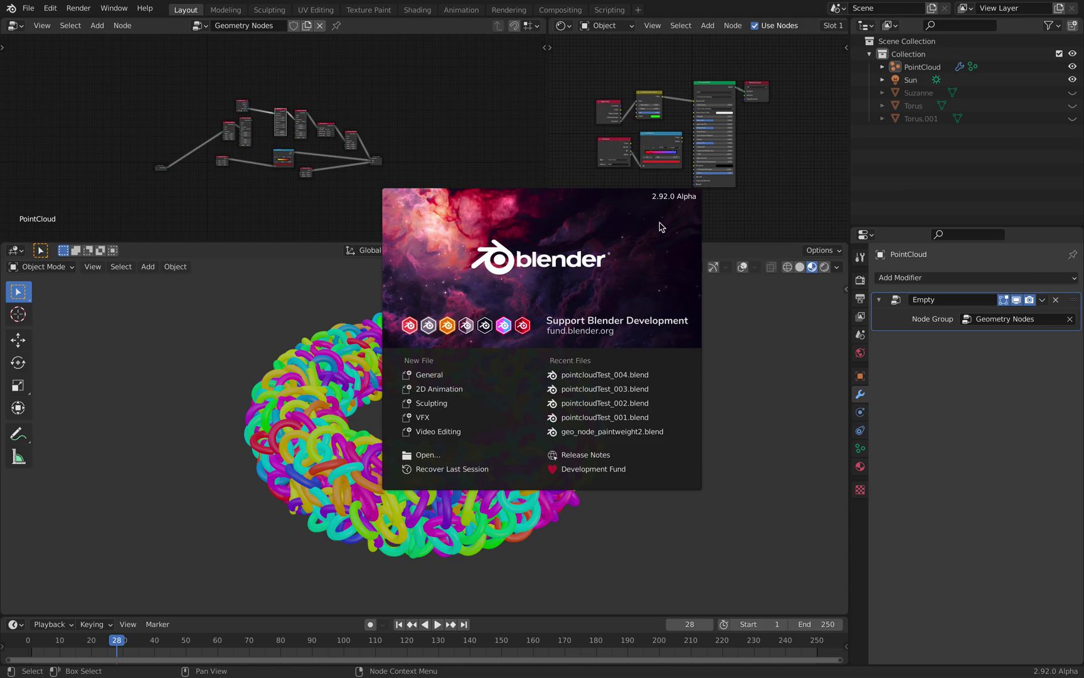
Step: Dismiss the splash screen, select the PointCloud object and show its modifiers
{"action": "left_click", "coordinate": [773, 350]}
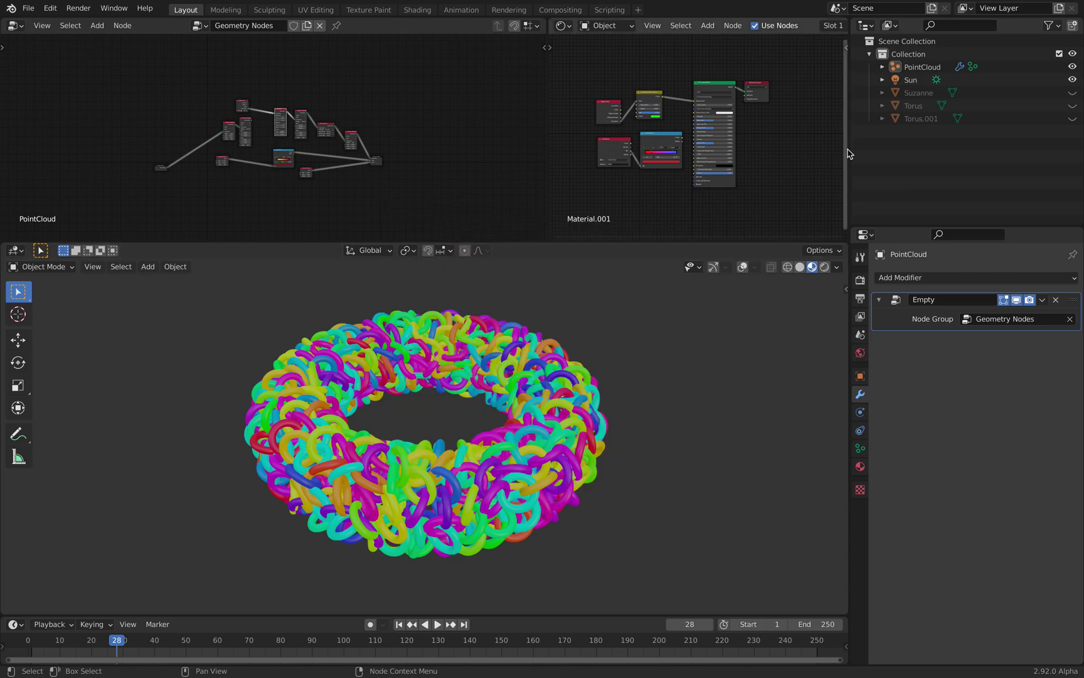
{"action": "left_click", "coordinate": [918, 68]}
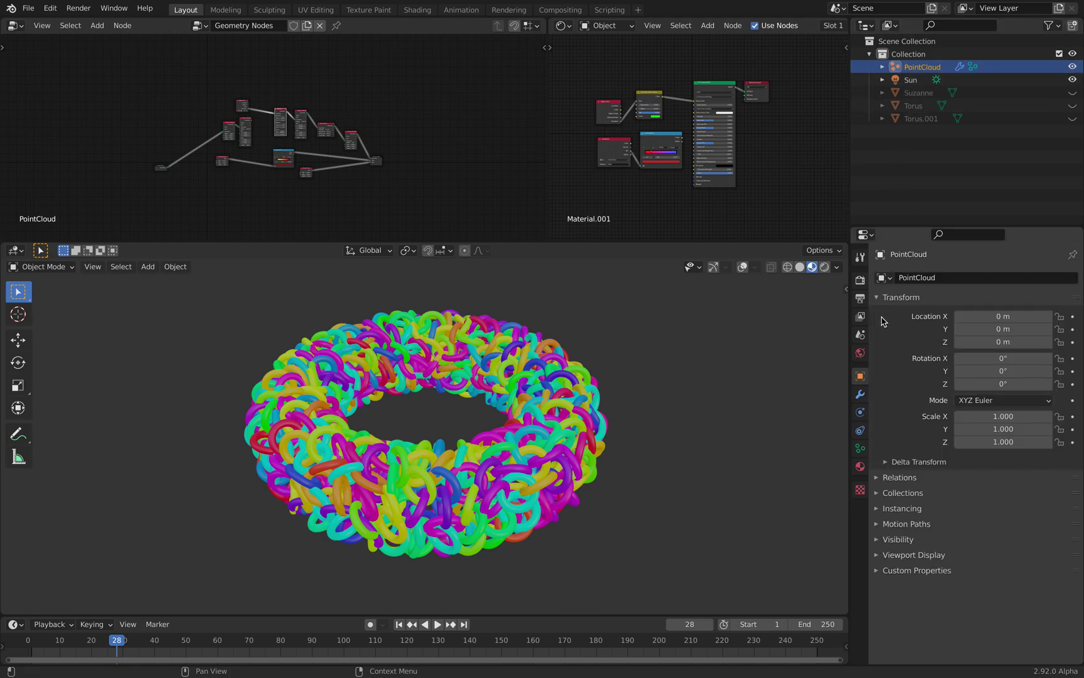
{"action": "left_click", "coordinate": [864, 395]}
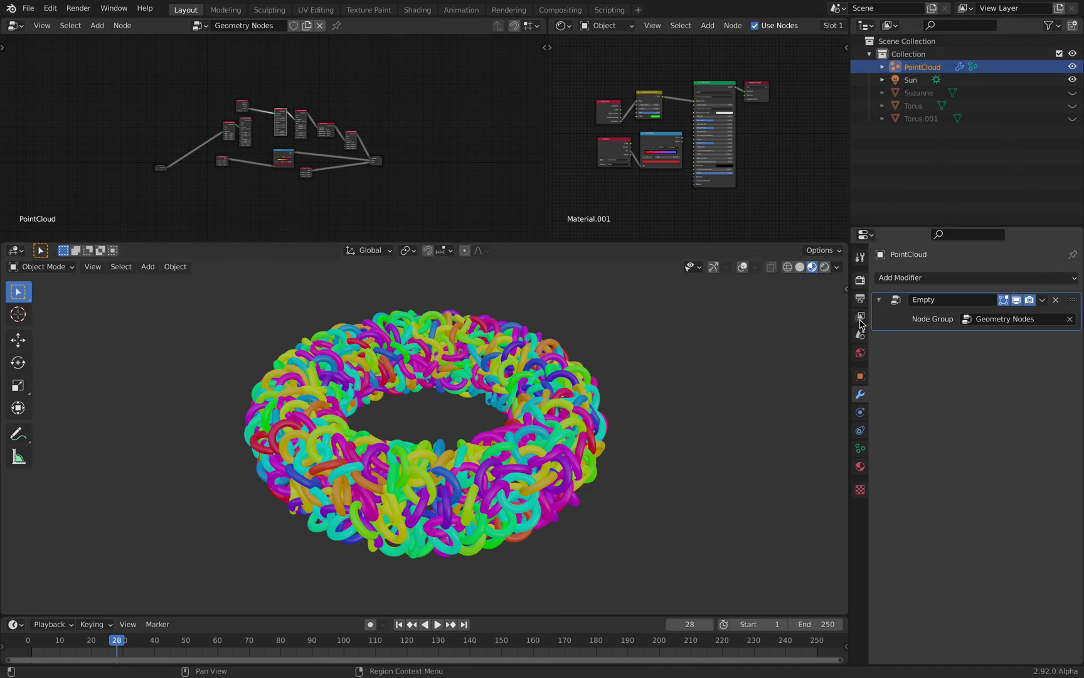
Step: Examine the multicolored torus-shaped point cloud from several angles and up close, along with the layout of its geometry node tree
{"action": "middle_click_drag", "start_coordinate": [784, 367], "coordinate": [496, 432]}
{"action": "middle_click_drag", "start_coordinate": [441, 384], "coordinate": [438, 397]}
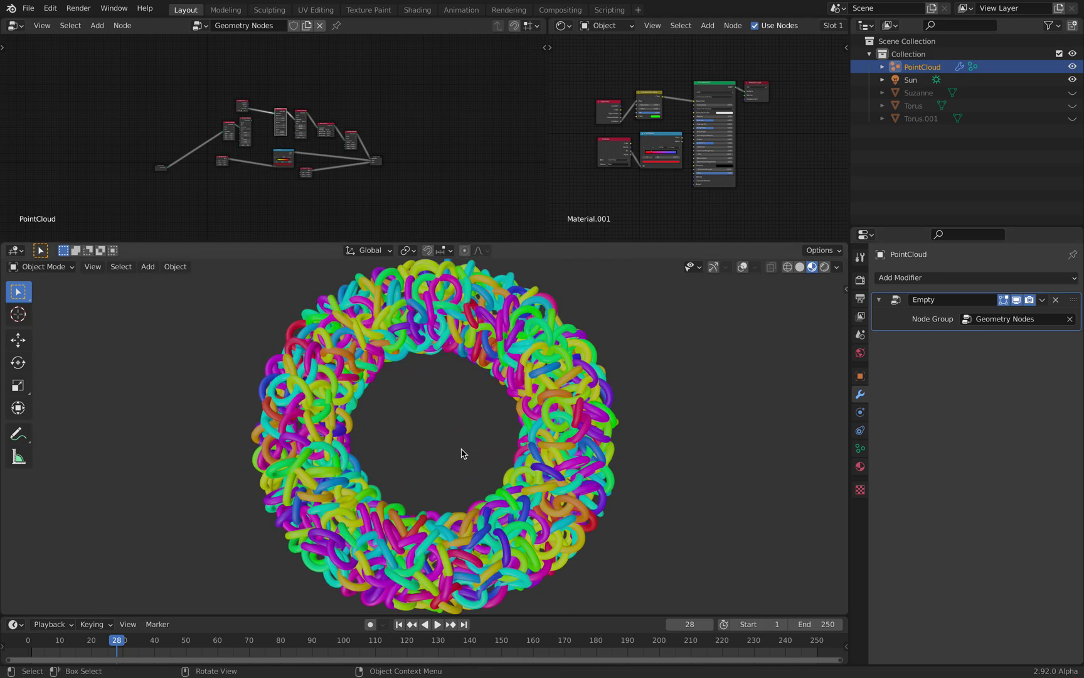
{"action": "middle_click_drag", "start_coordinate": [461, 448], "coordinate": [424, 345]}
{"action": "middle_click_drag", "start_coordinate": [483, 375], "coordinate": [489, 352]}
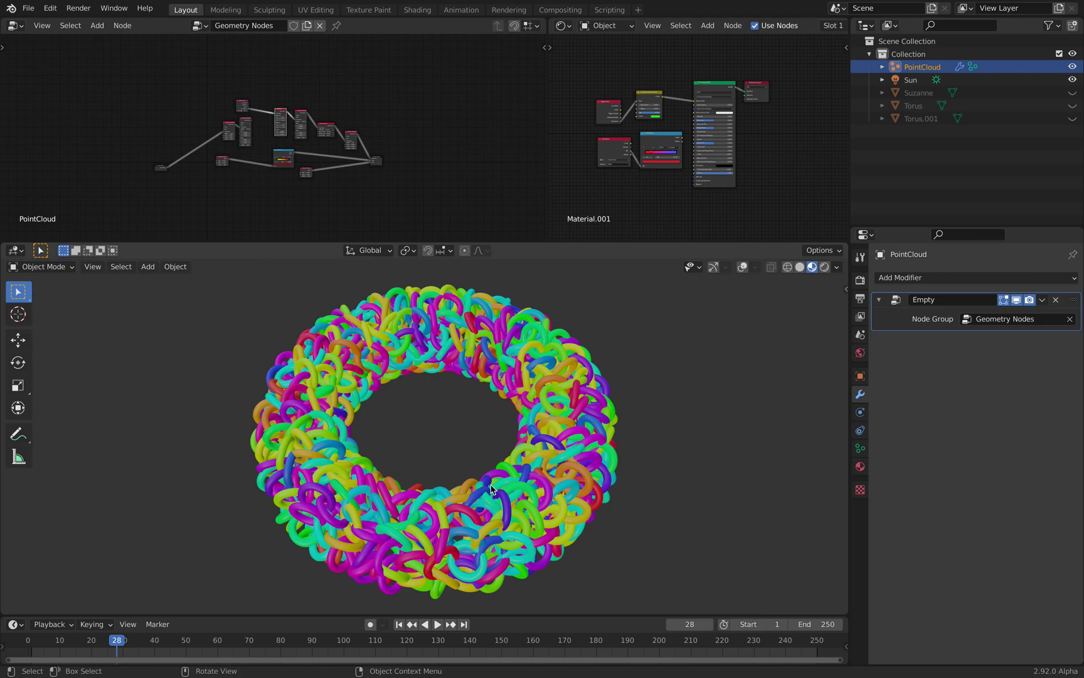
{"action": "middle_click_drag", "start_coordinate": [423, 369], "coordinate": [602, 346]}
{"action": "scroll", "coordinate": [596, 371], "scroll_direction": "up", "scroll_amount": 6}
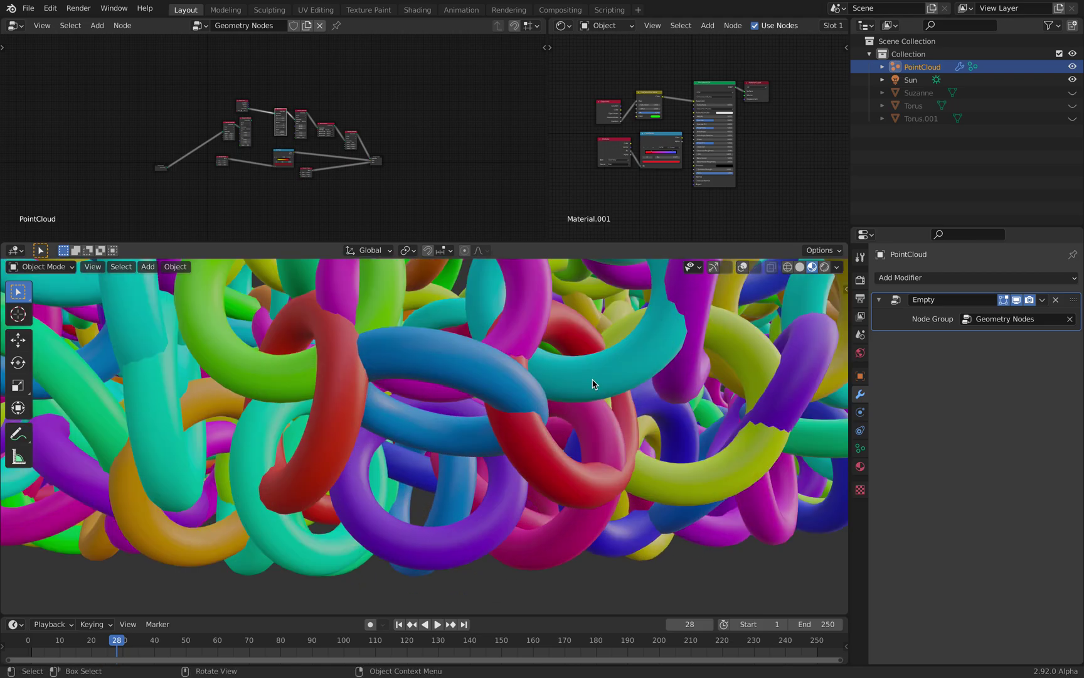
{"action": "scroll", "coordinate": [580, 401], "scroll_direction": "up", "scroll_amount": 6}
{"action": "scroll", "coordinate": [550, 419], "scroll_direction": "down", "scroll_amount": 12}
{"action": "middle_click_drag", "start_coordinate": [547, 421], "coordinate": [514, 397]}
{"action": "middle_click_drag", "start_coordinate": [395, 127], "coordinate": [414, 129]}
{"action": "middle_click_drag", "start_coordinate": [333, 162], "coordinate": [354, 154]}
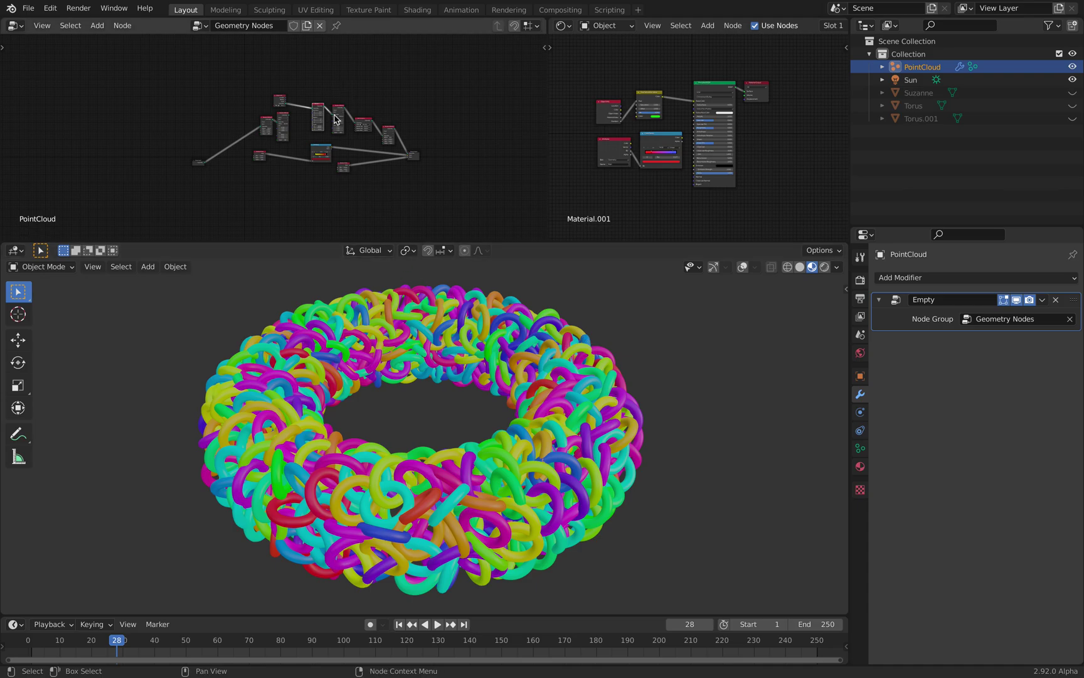
{"action": "middle_click_drag", "start_coordinate": [363, 122], "coordinate": [358, 125]}
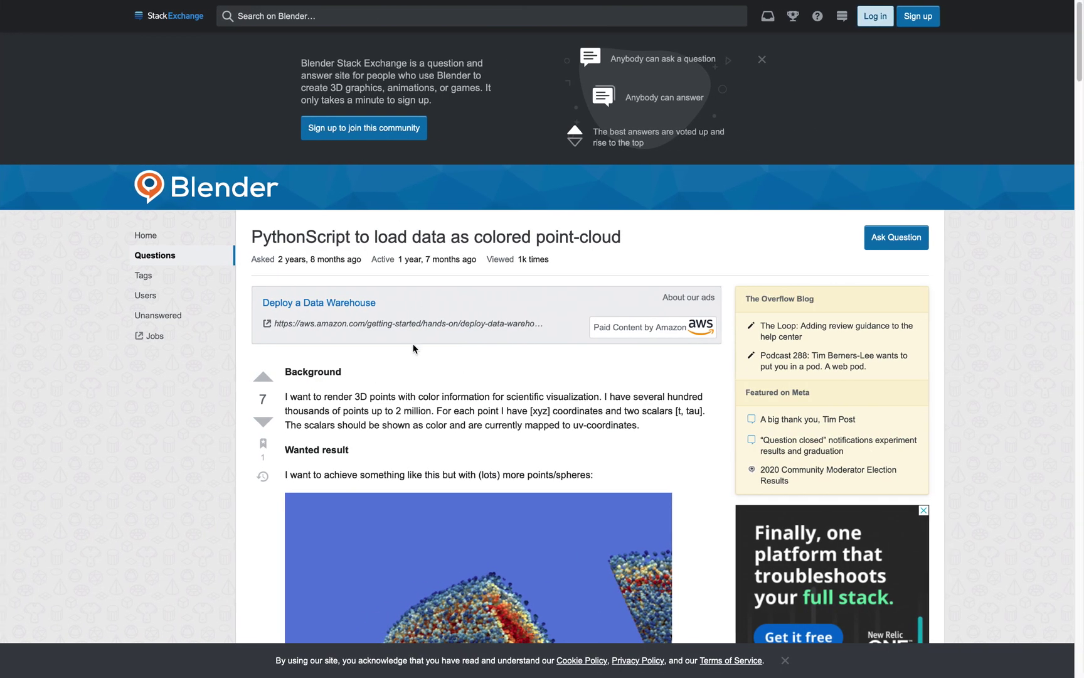
Step: Switch to the web browser and read the Blender Stack Exchange question on loading data as a colored point cloud, including its wanted-result image
{"action": "scroll", "coordinate": [414, 348], "scroll_direction": "down", "scroll_amount": 5}
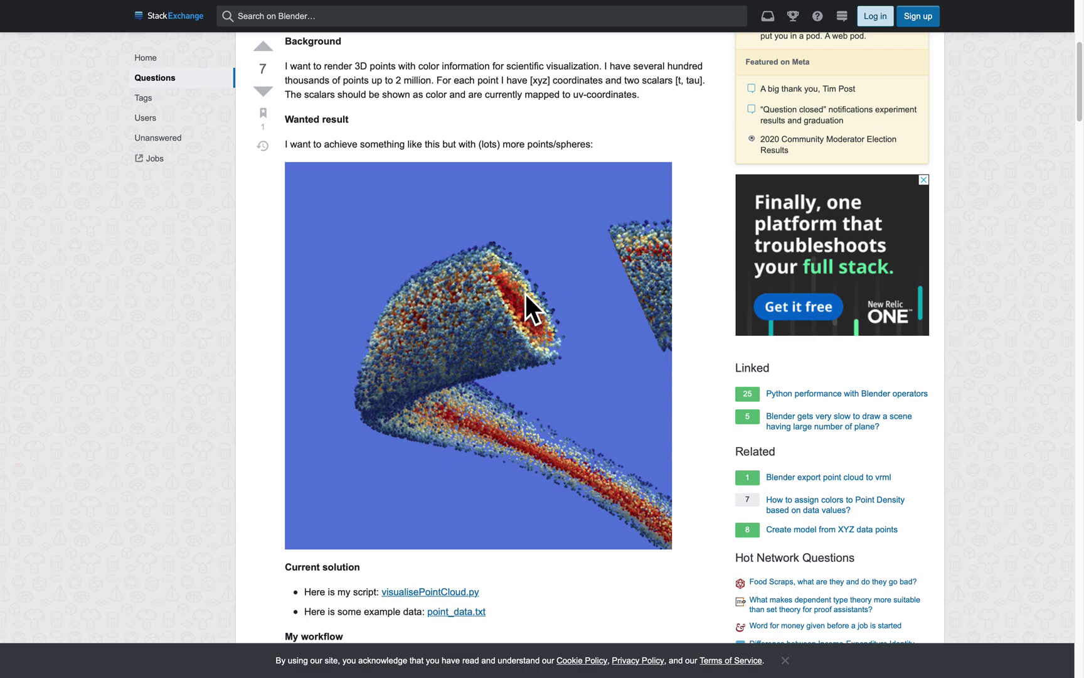
{"action": "scroll", "coordinate": [485, 305], "scroll_direction": "up", "scroll_amount": 3}
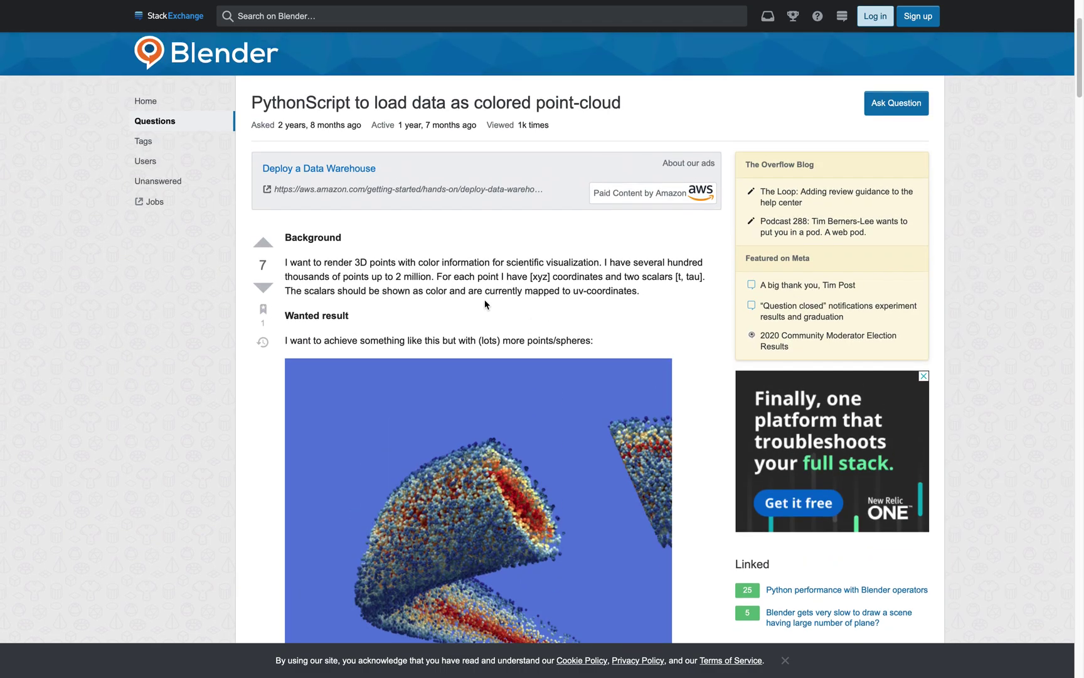
{"action": "scroll", "coordinate": [502, 295], "scroll_direction": "down", "scroll_amount": 3}
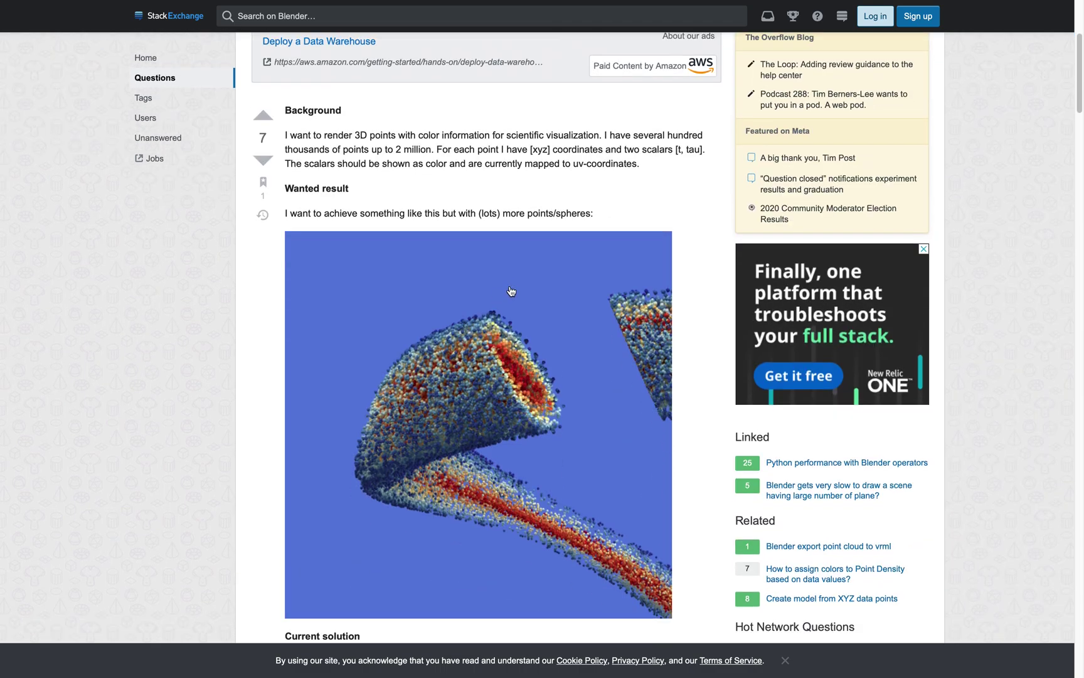
{"action": "scroll", "coordinate": [539, 227], "scroll_direction": "up", "scroll_amount": 3}
{"action": "scroll", "coordinate": [537, 241], "scroll_direction": "down", "scroll_amount": 3}
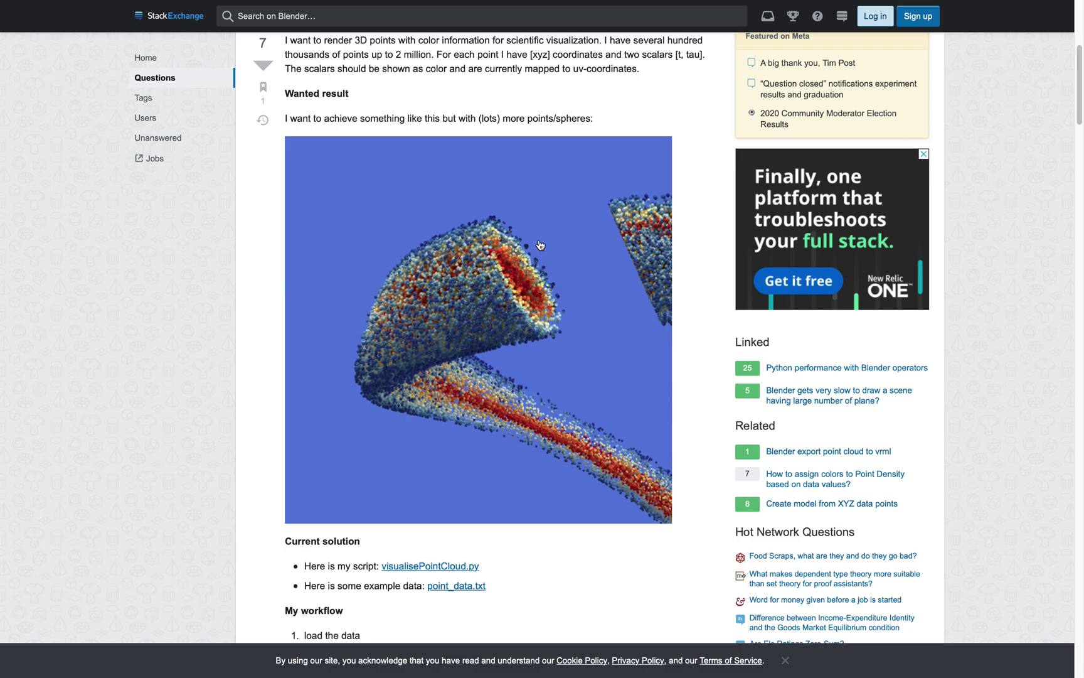
{"action": "scroll", "coordinate": [532, 233], "scroll_direction": "up", "scroll_amount": 4}
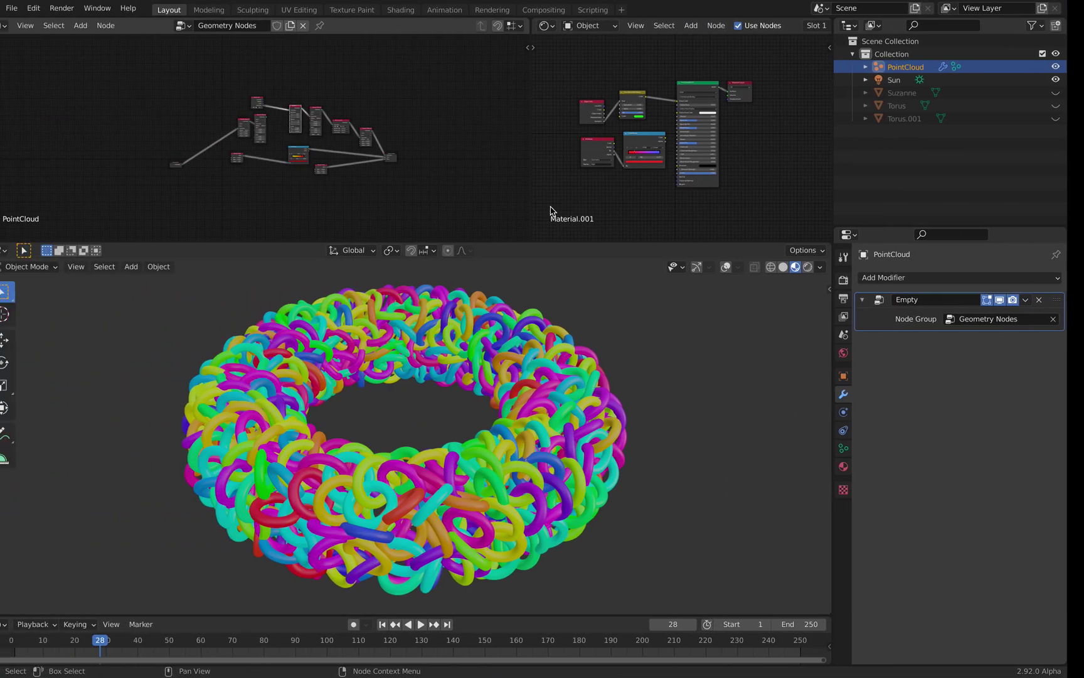
Step: Switch back to Blender and start a new General file without saving changes to pointcloudTest_004.blend
{"action": "left_click", "coordinate": [28, 9]}
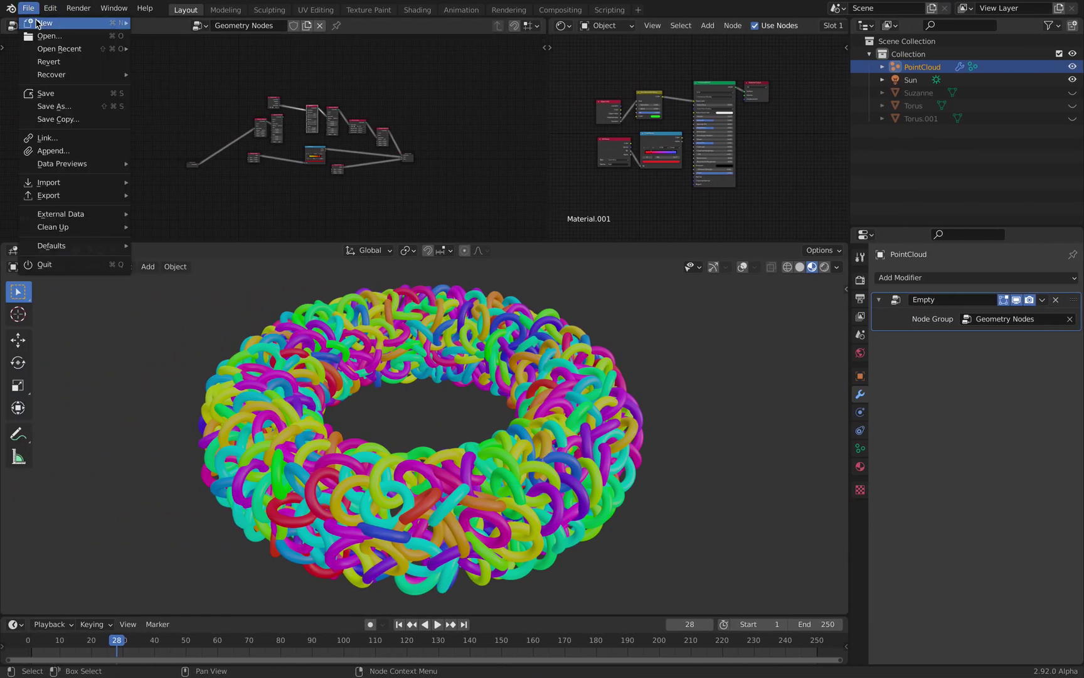
{"action": "mouse_move", "coordinate": [42, 24]}
{"action": "left_click", "coordinate": [160, 25]}
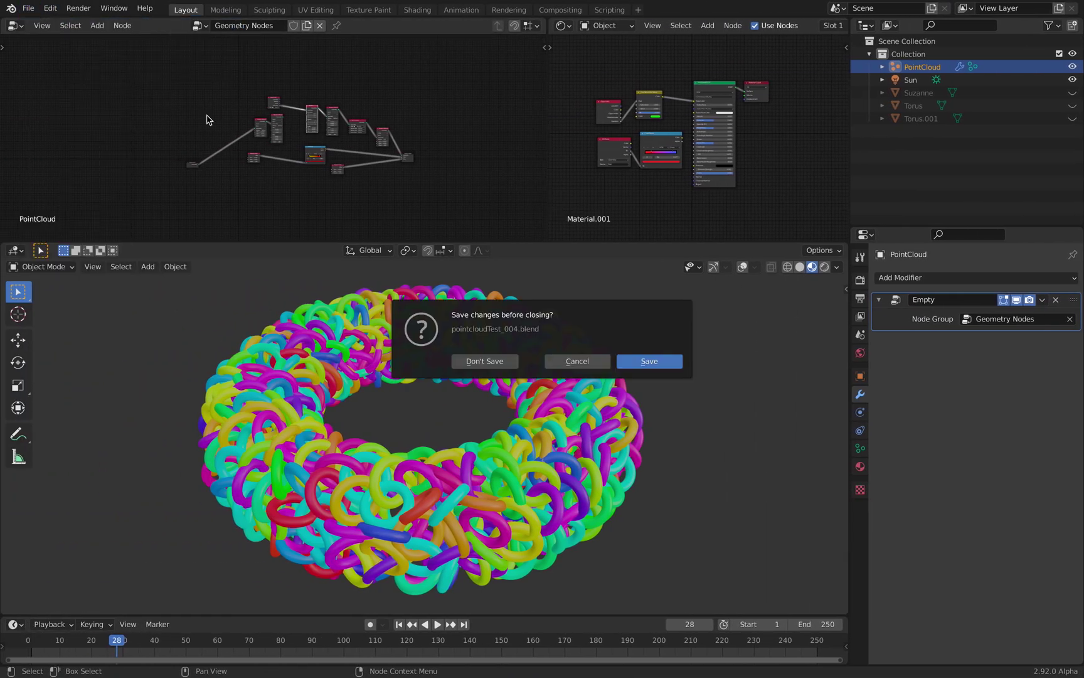
{"action": "left_click", "coordinate": [500, 363]}
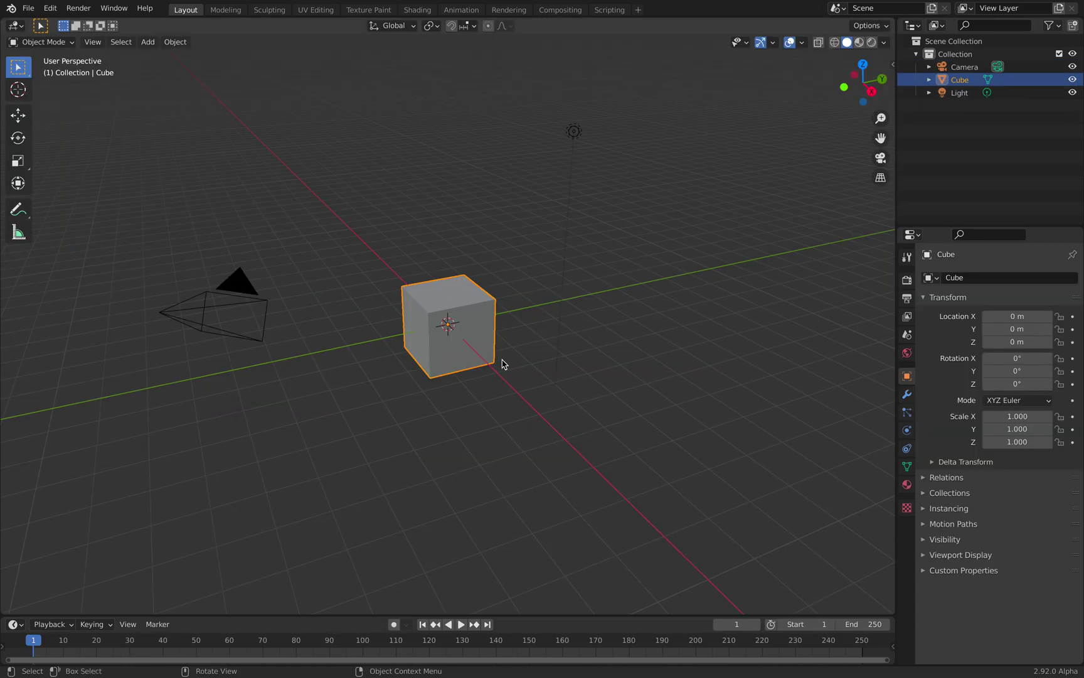
Step: Delete the default camera, cube and light from the scene
{"action": "key", "text": "a"}
{"action": "key", "text": "x"}
{"action": "left_click", "coordinate": [543, 341]}
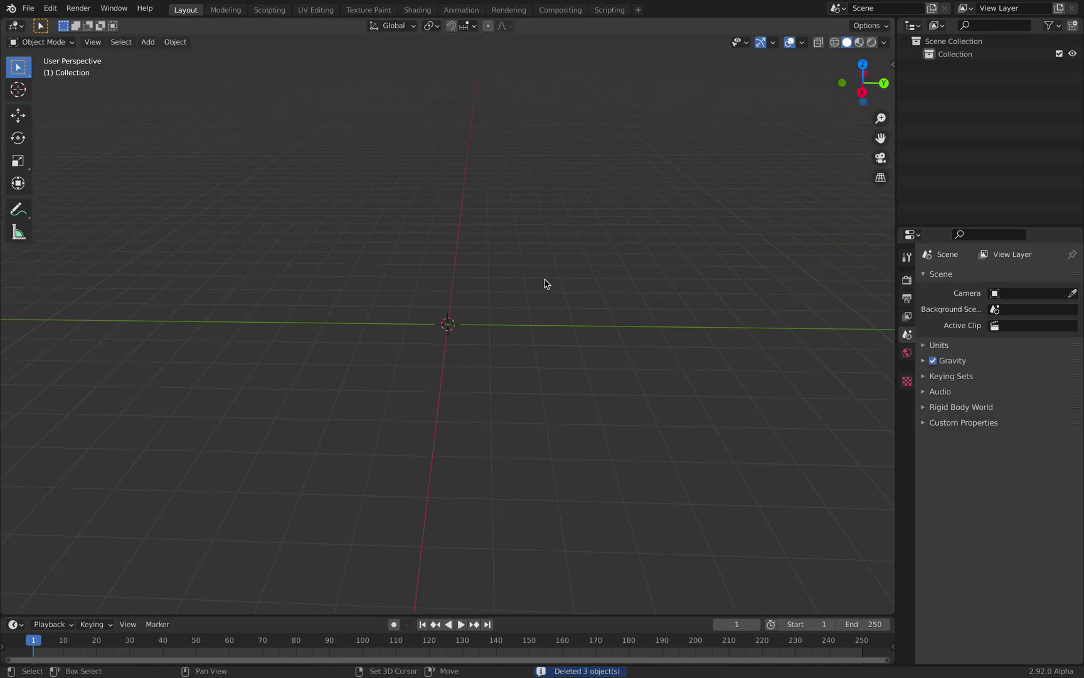
Step: Add a Point Cloud object to the empty scene, view its points unselected, and leave the object selected
{"action": "key", "text": "shift+a"}
{"action": "mouse_move", "coordinate": [545, 284]}
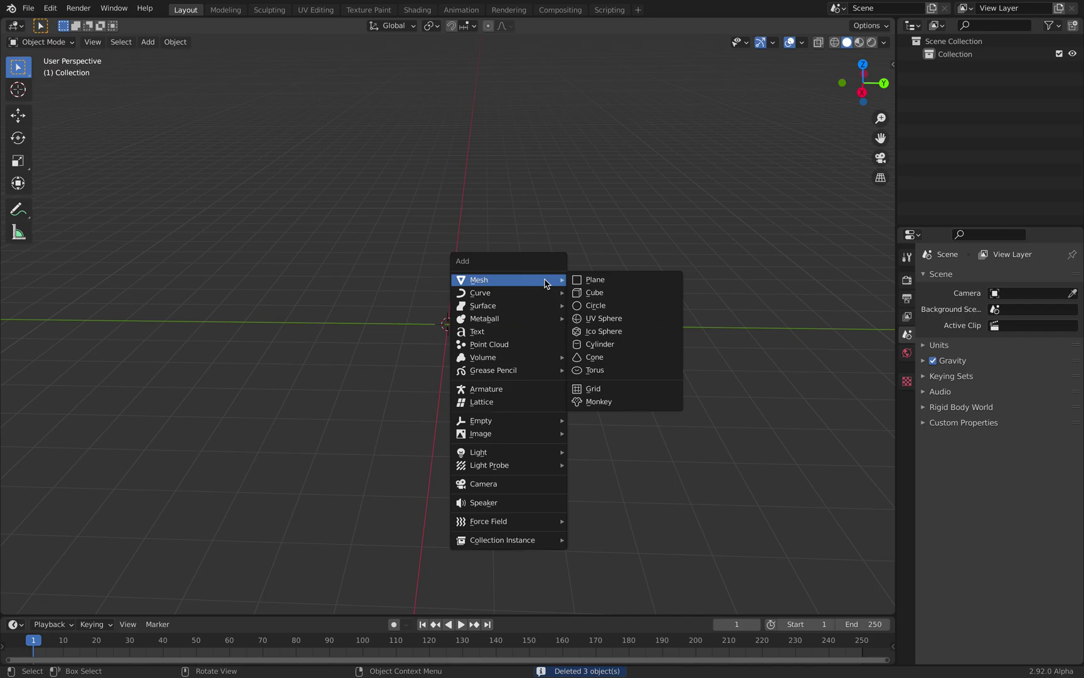
{"action": "left_click", "coordinate": [529, 345]}
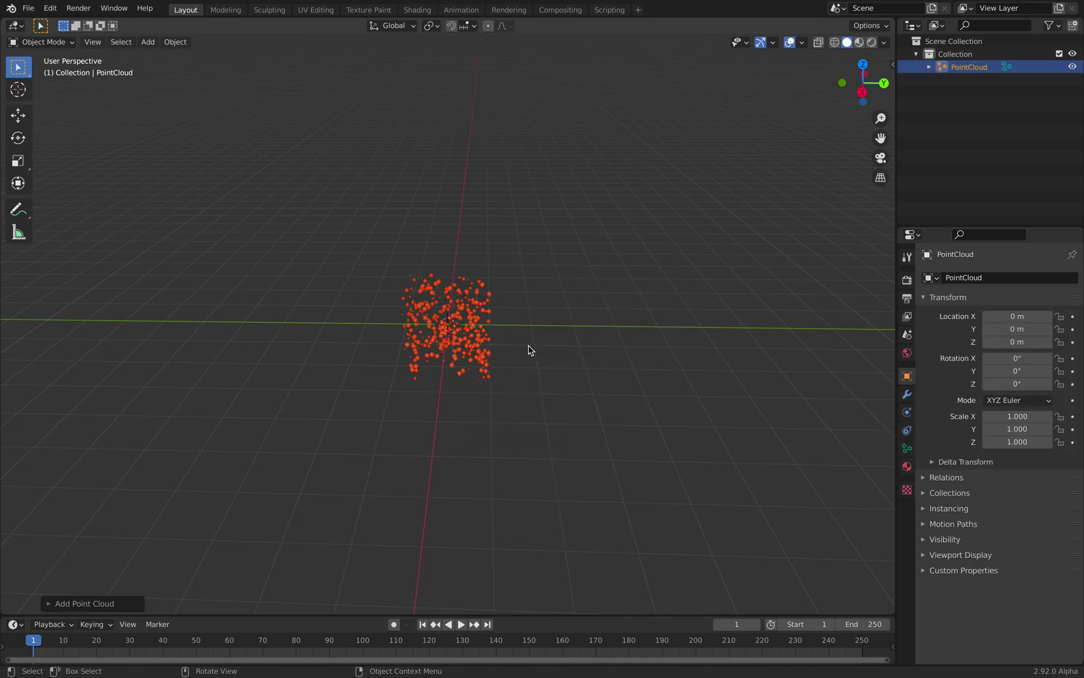
{"action": "middle_click_drag", "start_coordinate": [527, 351], "coordinate": [508, 321]}
{"action": "left_click", "coordinate": [627, 300]}
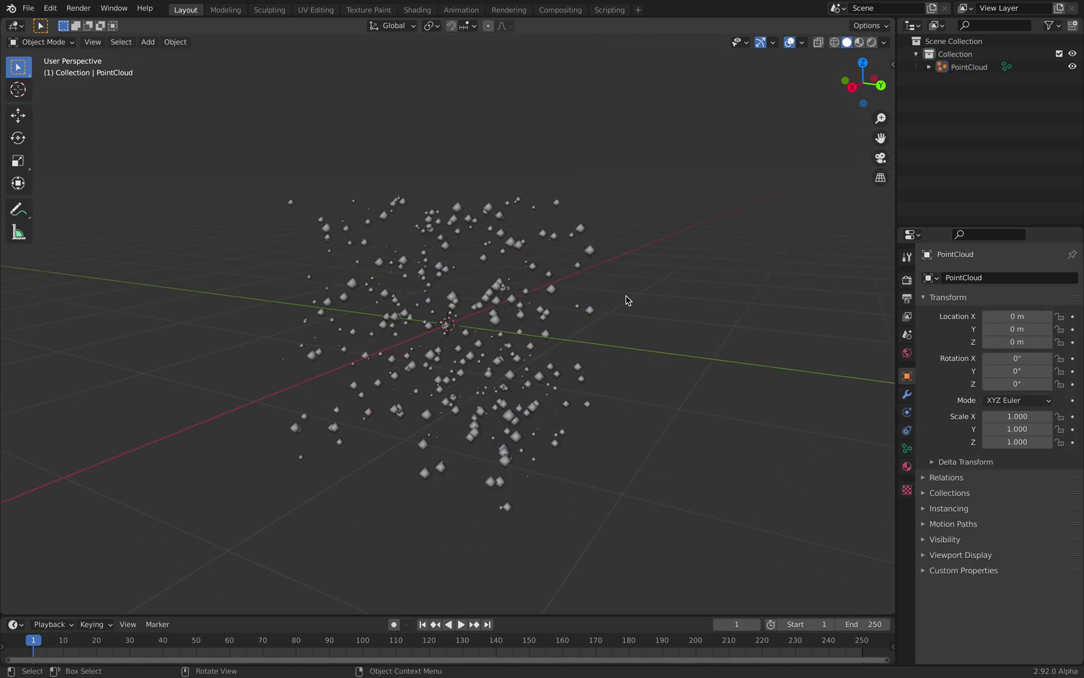
{"action": "mouse_move", "coordinate": [627, 300]}
{"action": "middle_mouse_down"}
{"action": "mouse_move", "coordinate": [578, 259]}
{"action": "mouse_move", "coordinate": [511, 271]}
{"action": "mouse_move", "coordinate": [489, 295]}
{"action": "mouse_move", "coordinate": [614, 303]}
{"action": "middle_mouse_up"}
{"action": "key", "text": "a"}
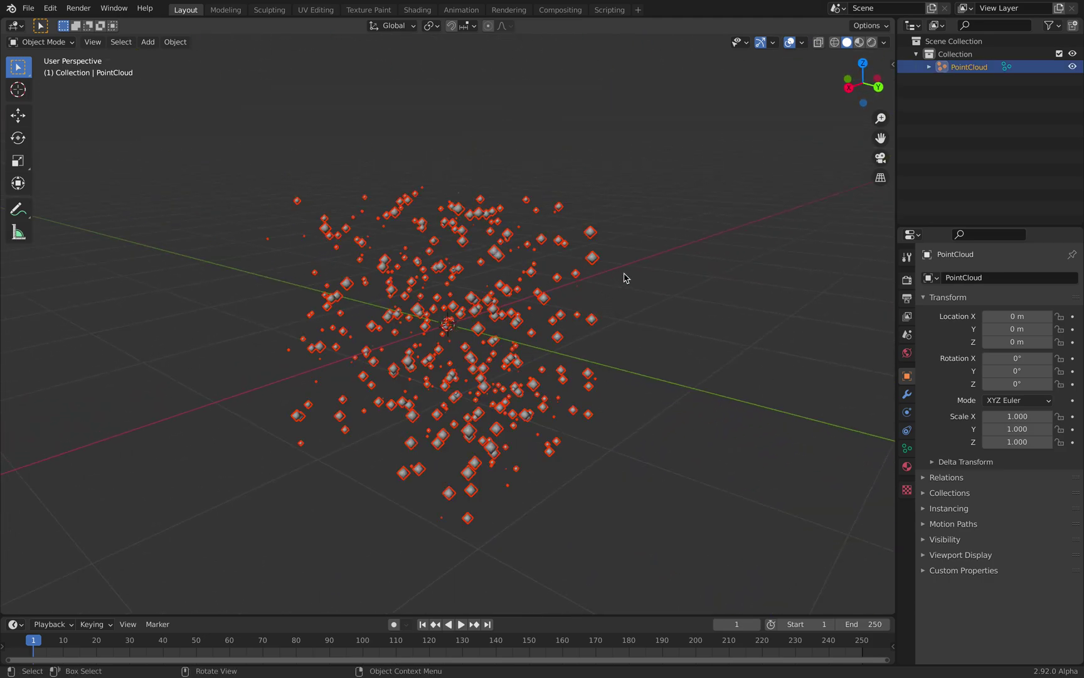
Step: Check the point cloud's attributes in its object data properties and add an Empty modifier to the object
{"action": "left_click", "coordinate": [907, 449]}
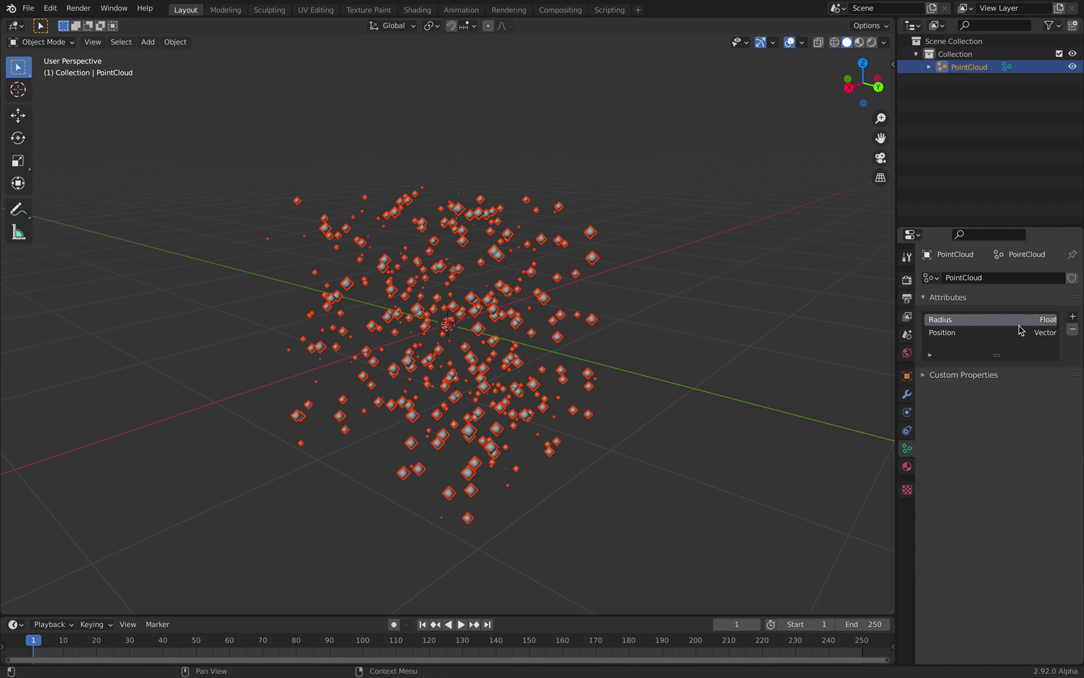
{"action": "middle_click_drag", "start_coordinate": [560, 313], "coordinate": [816, 364]}
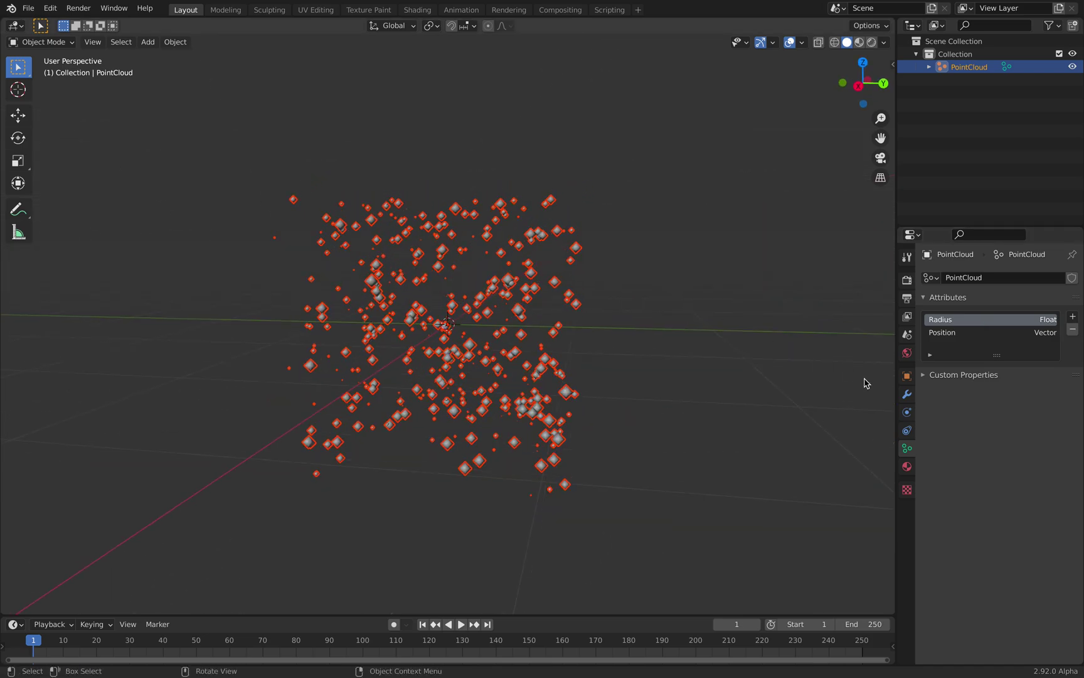
{"action": "left_click", "coordinate": [907, 393]}
{"action": "left_click", "coordinate": [968, 278]}
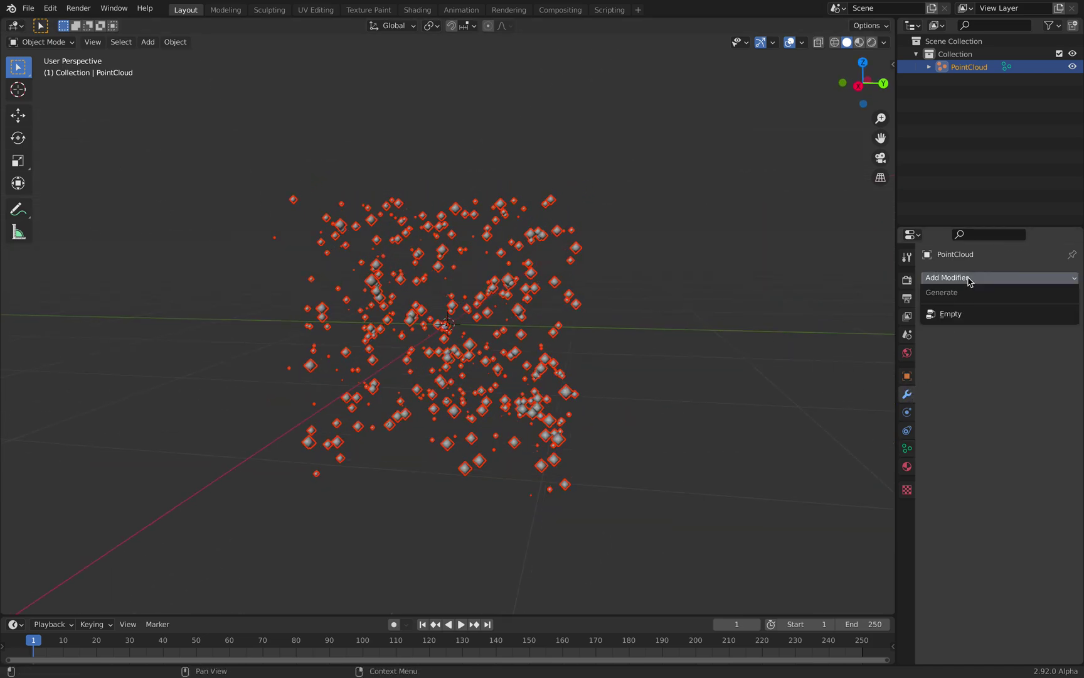
{"action": "left_click", "coordinate": [971, 317]}
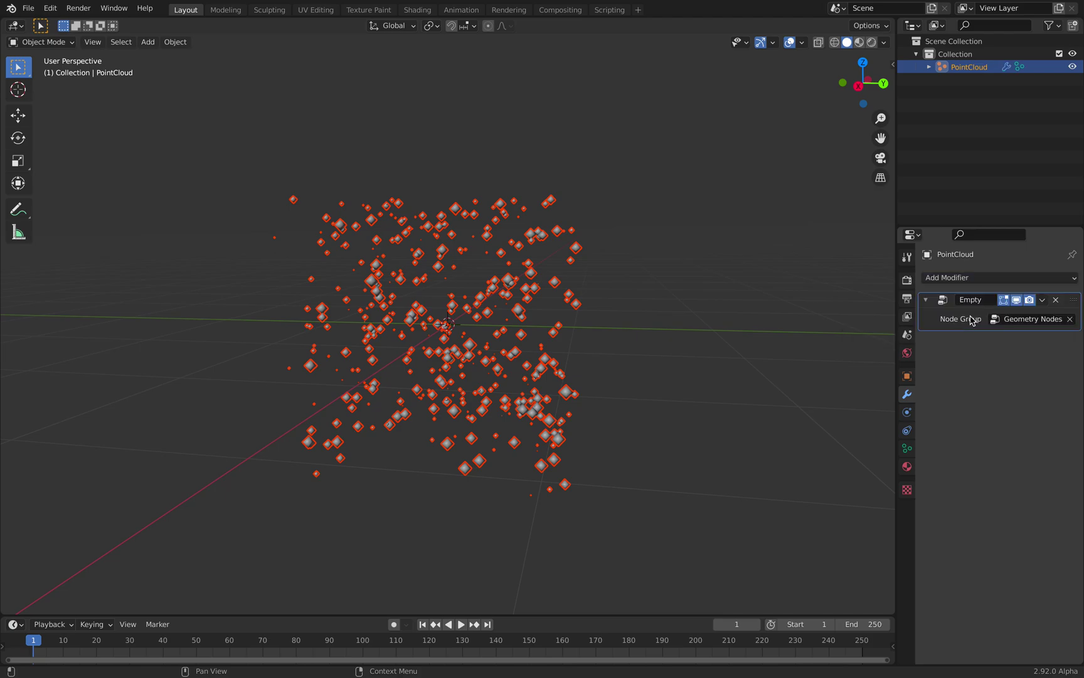
Step: Split the 3D viewport into two stacked areas and turn the upper one into a Geometry Node Editor showing the whole node tree
{"action": "left_click_drag", "start_coordinate": [893, 23], "coordinate": [896, 317]}
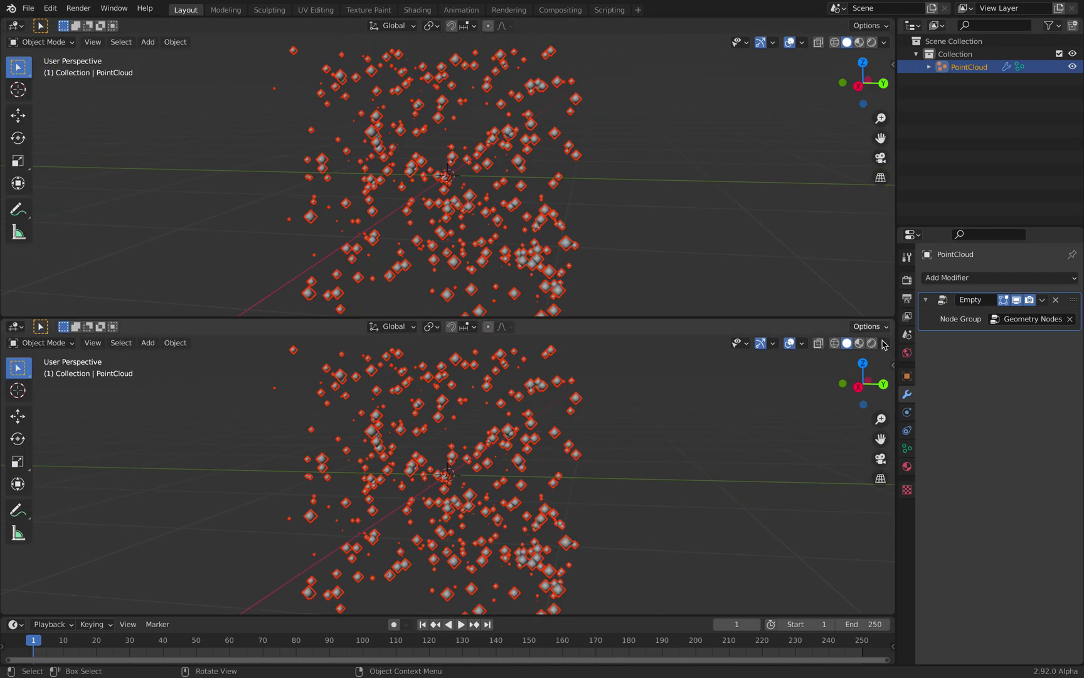
{"action": "left_click", "coordinate": [15, 25]}
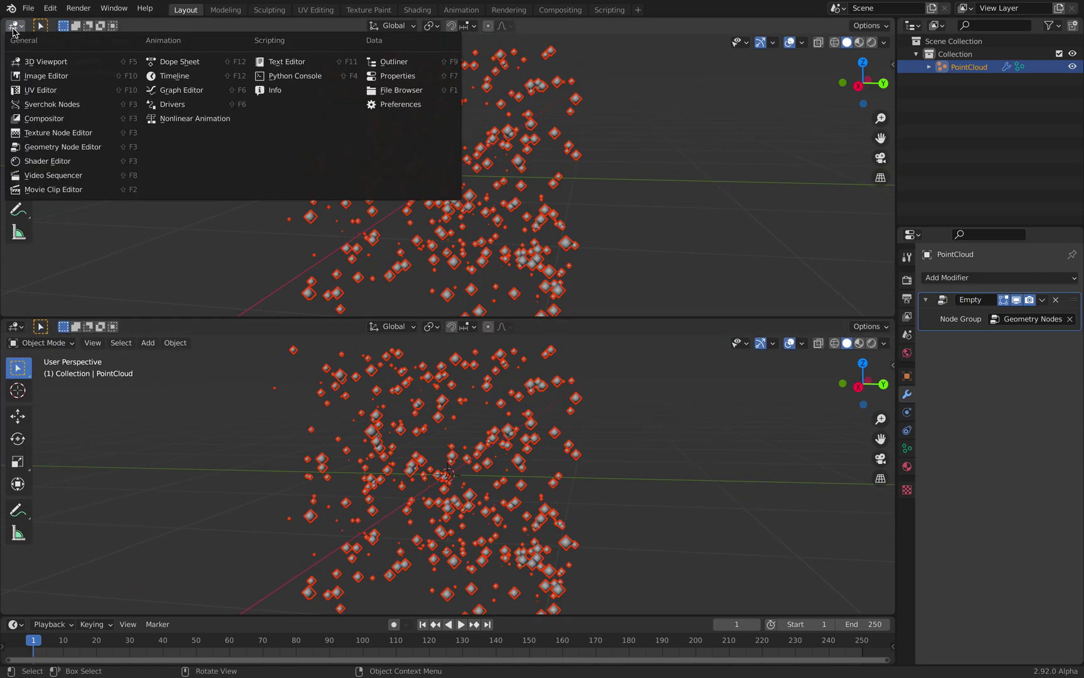
{"action": "left_click", "coordinate": [56, 146]}
{"action": "key", "text": "Home"}
{"action": "middle_click_drag", "start_coordinate": [419, 116], "coordinate": [370, 108]}
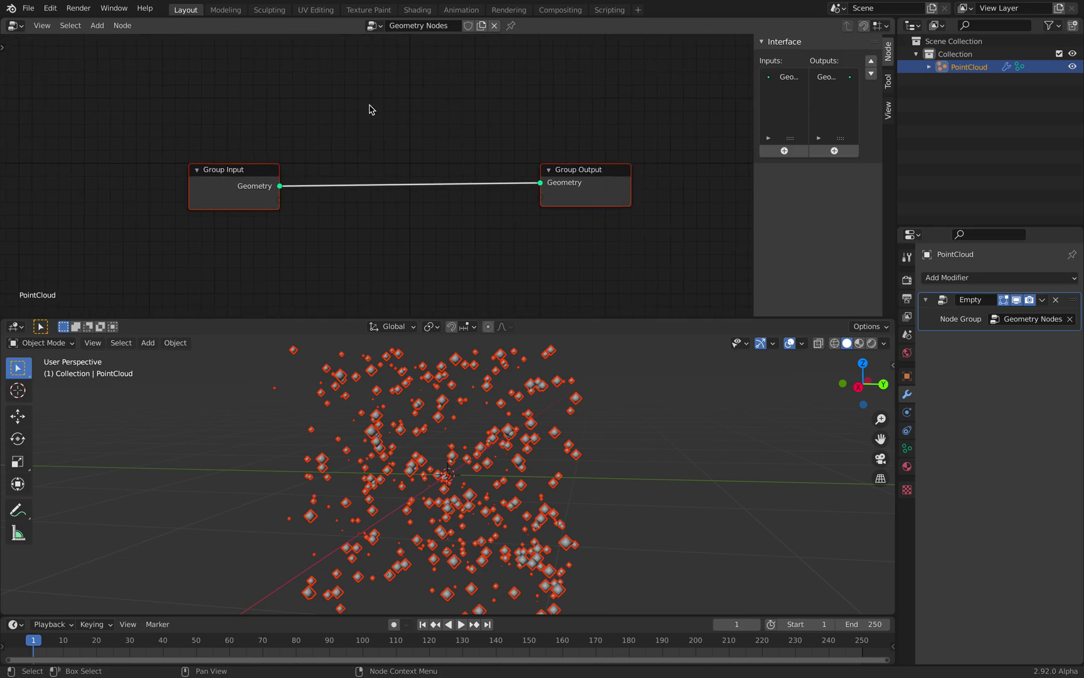
Step: Move the Group Input node farther away from the Group Output node
{"action": "scroll", "coordinate": [270, 169], "scroll_direction": "up", "scroll_amount": 2}
{"action": "middle_click_drag", "start_coordinate": [257, 186], "coordinate": [219, 173]}
{"action": "left_click", "coordinate": [278, 119]}
{"action": "left_click_drag", "start_coordinate": [171, 158], "coordinate": [127, 158]}
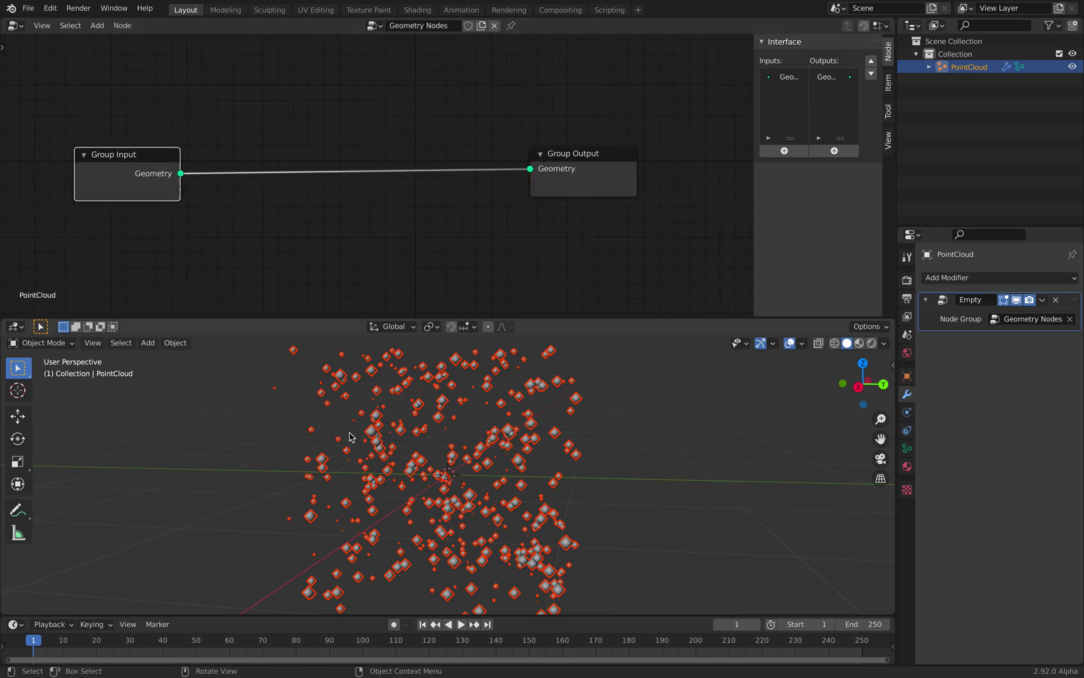
{"action": "middle_click_drag", "start_coordinate": [438, 464], "coordinate": [399, 447]}
{"action": "middle_click_drag", "start_coordinate": [244, 149], "coordinate": [273, 156]}
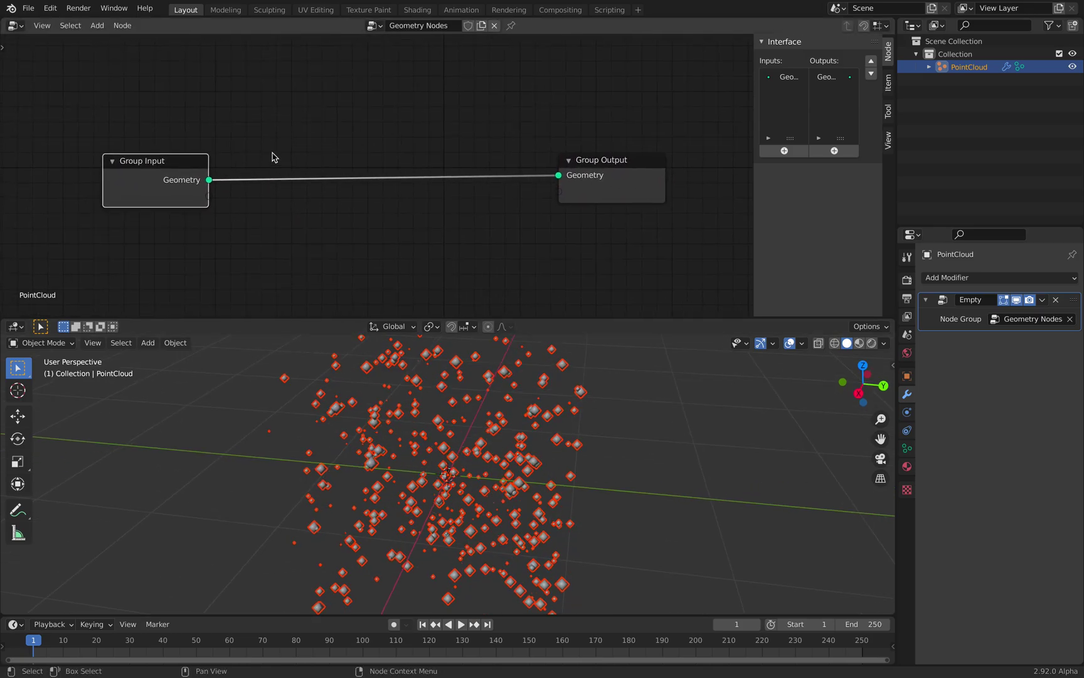
Step: Hide the node editor's sidebar and move the Group Output node slightly farther from the Group Input node
{"action": "scroll", "coordinate": [331, 145], "scroll_direction": "down", "scroll_amount": 1}
{"action": "left_click_drag", "start_coordinate": [754, 124], "coordinate": [882, 125]}
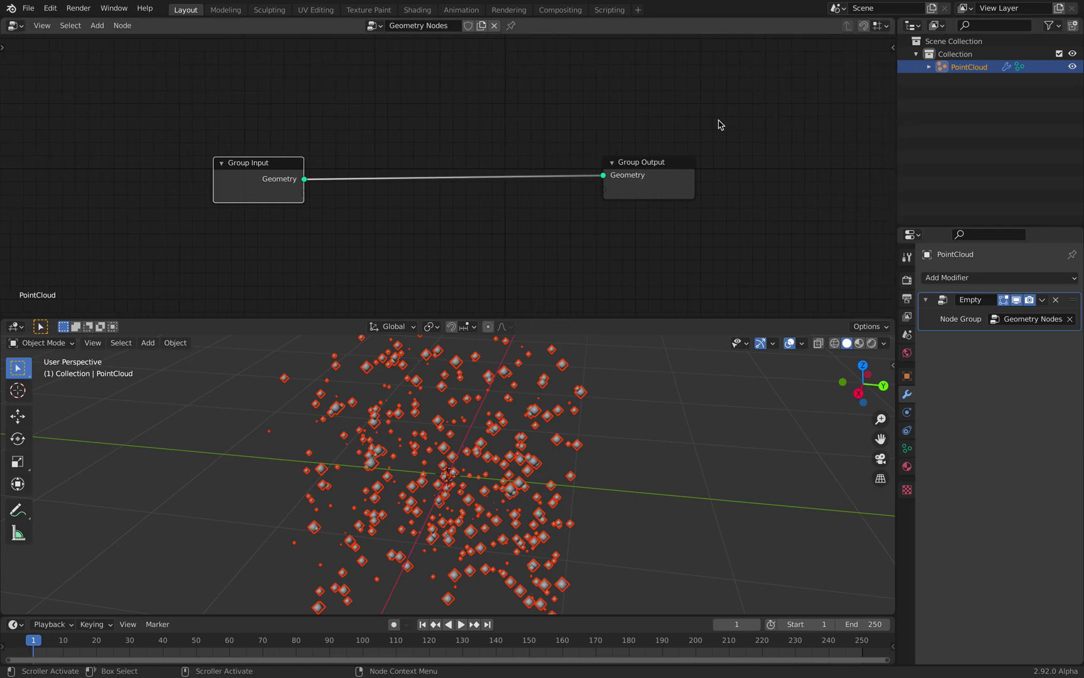
{"action": "middle_click_drag", "start_coordinate": [701, 116], "coordinate": [712, 122]}
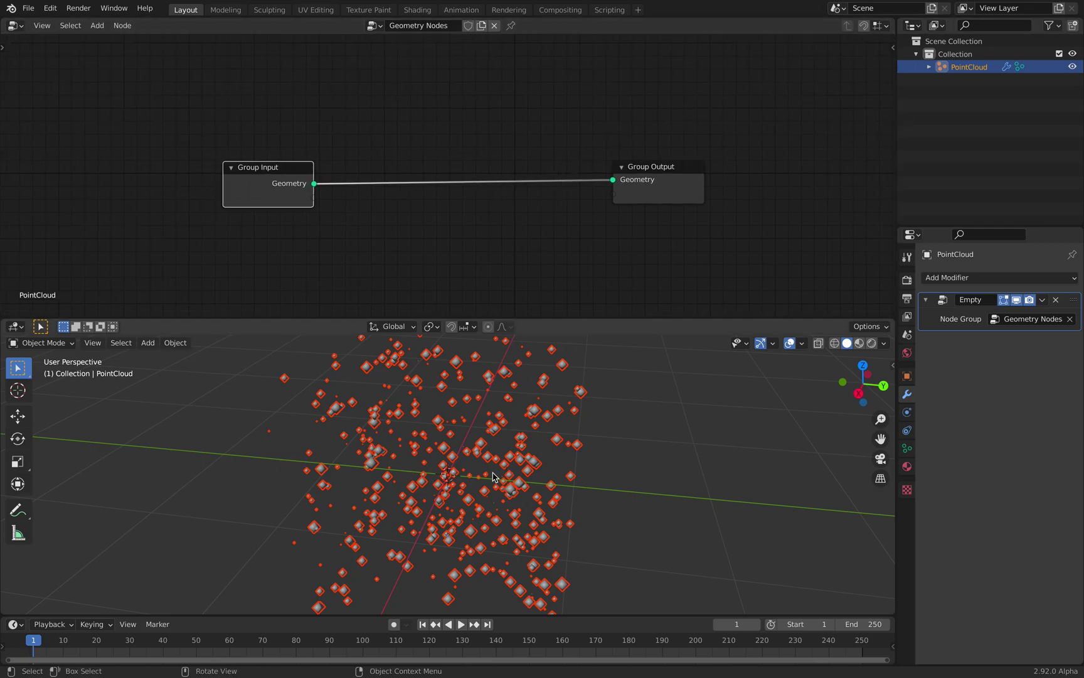
{"action": "middle_click_drag", "start_coordinate": [494, 476], "coordinate": [472, 460]}
{"action": "left_click_drag", "start_coordinate": [671, 166], "coordinate": [697, 168]}
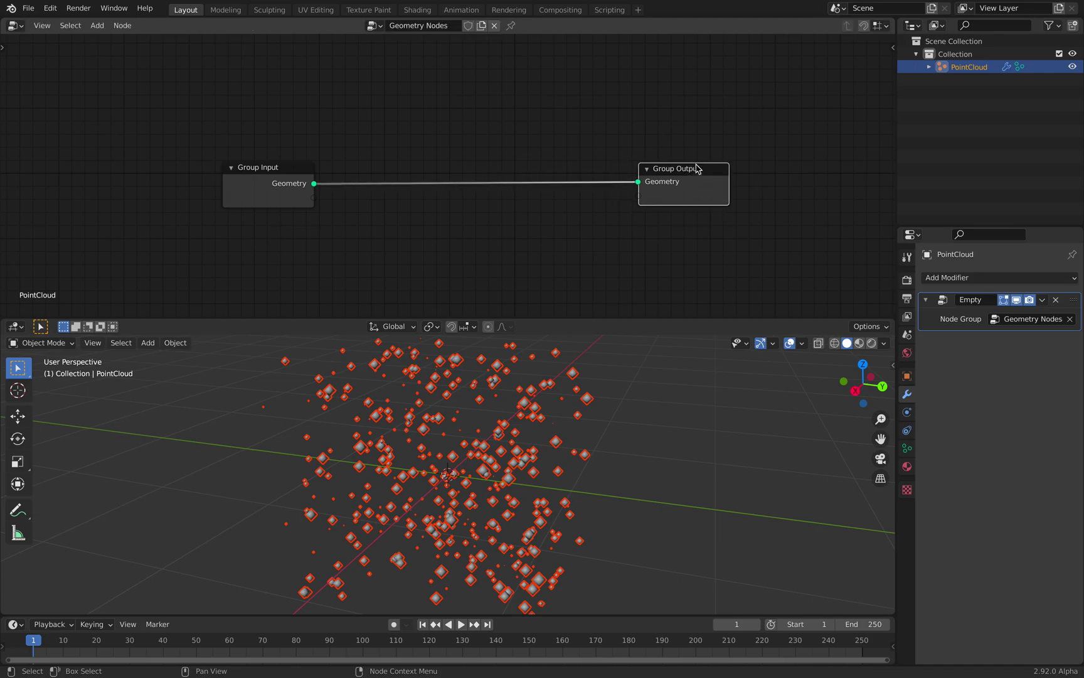
{"action": "middle_click_drag", "start_coordinate": [648, 380], "coordinate": [552, 442]}
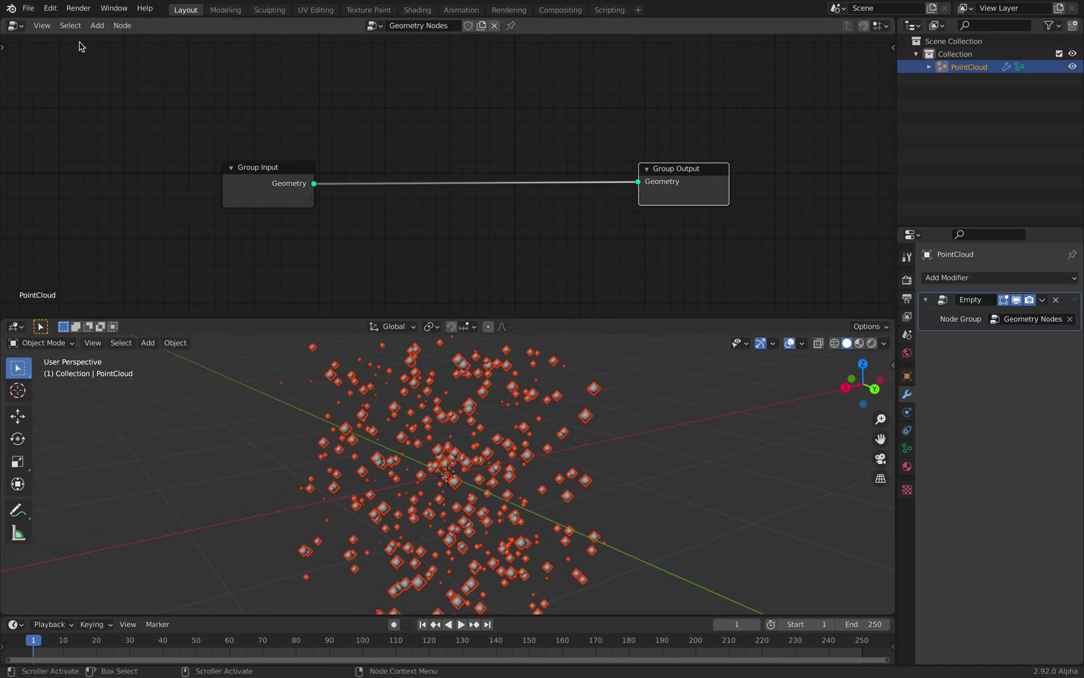
{"action": "middle_click_drag", "start_coordinate": [376, 109], "coordinate": [337, 154]}
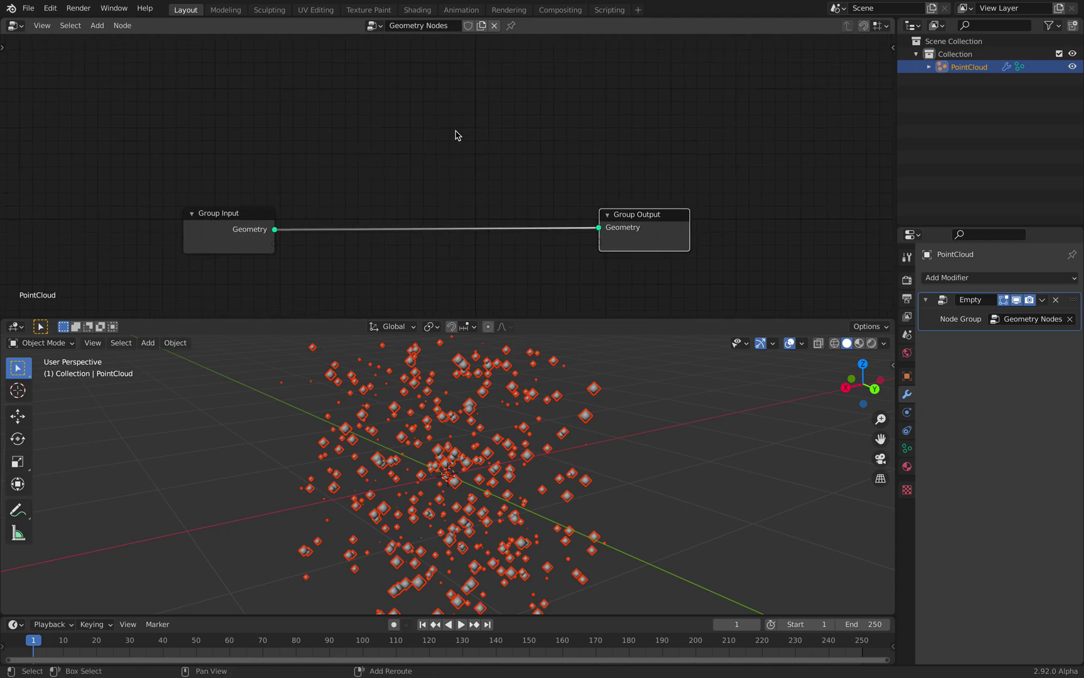
Step: Add a Point Instance node and place it above the link between Group Input and Group Output
{"action": "key", "text": "shift+a"}
{"action": "left_click", "coordinate": [457, 131]}
{"action": "type", "text": "inst"}
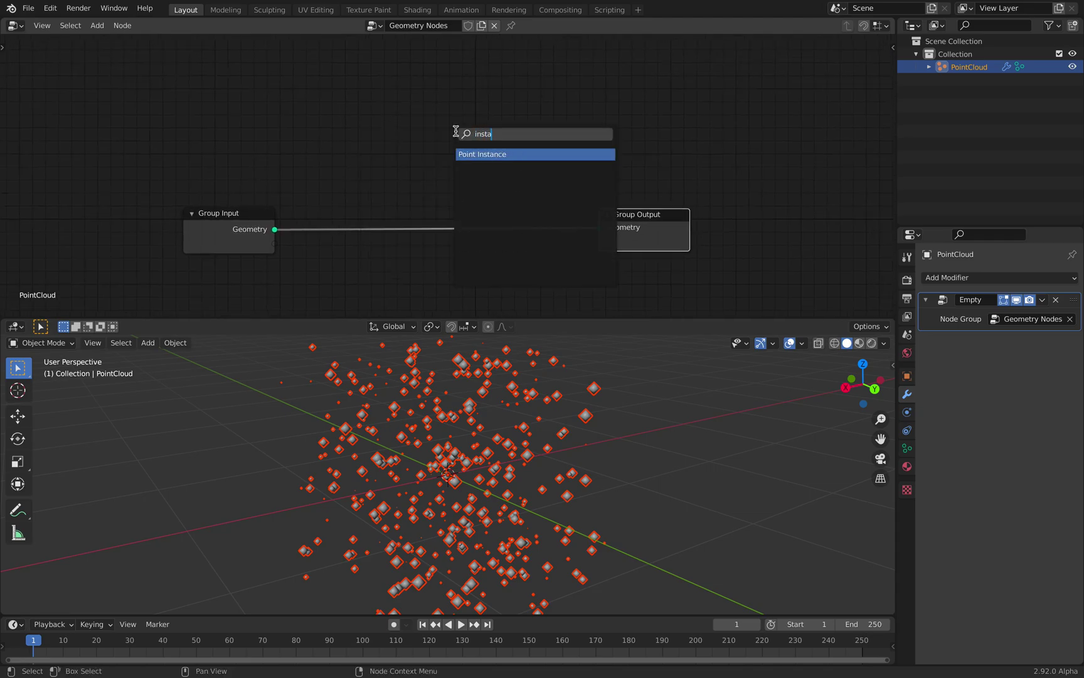
{"action": "type", "text": "a"}
{"action": "key", "text": "Return"}
{"action": "left_click", "coordinate": [386, 103]}
Step: Add a cube mesh to the scene and move it beside the point cloud
{"action": "scroll", "coordinate": [601, 421], "scroll_direction": "down", "scroll_amount": 3}
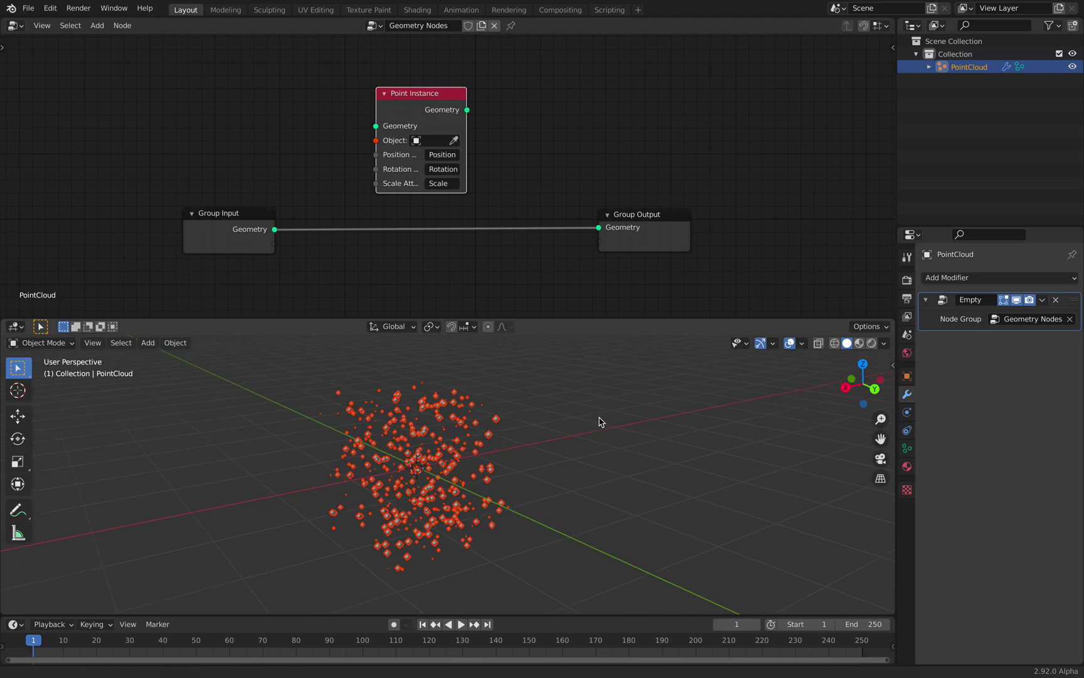
{"action": "key", "text": "shift+a"}
{"action": "mouse_move", "coordinate": [593, 405]}
{"action": "left_click", "coordinate": [650, 421]}
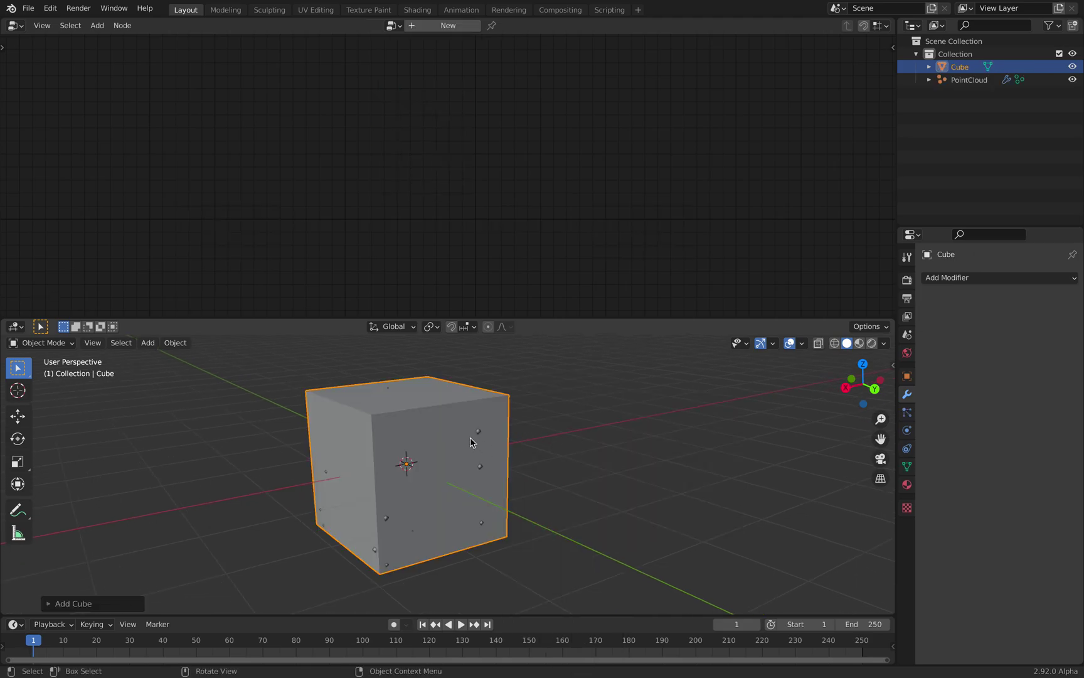
{"action": "left_click_drag", "start_coordinate": [474, 437], "coordinate": [670, 410]}
Step: Scale the cube's mesh down in Edit Mode to a small cube
{"action": "key", "text": "s"}
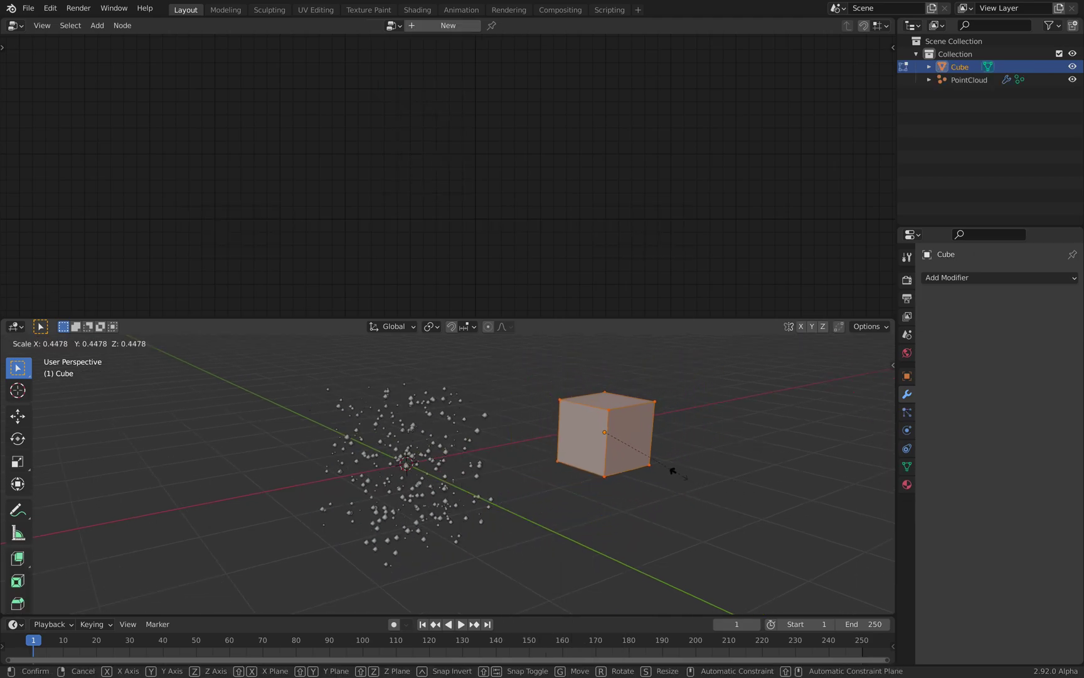
{"action": "left_click", "coordinate": [621, 440]}
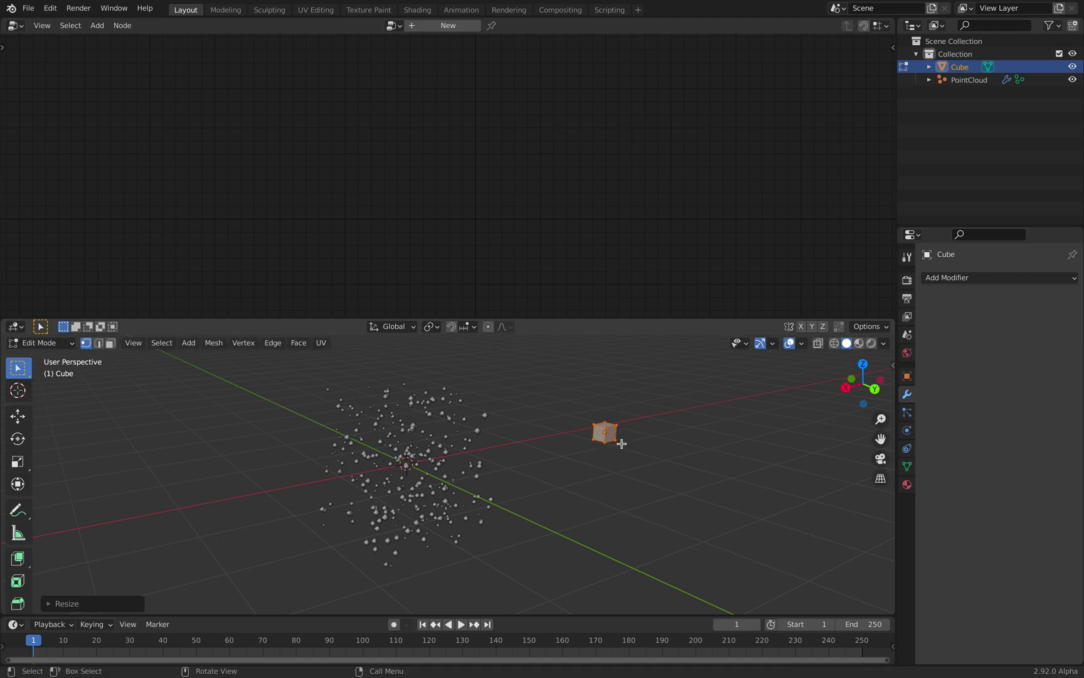
{"action": "left_click", "coordinate": [469, 428]}
Step: Select the point cloud and route the Group Input geometry through the Point Instance node into Group Output
{"action": "left_click", "coordinate": [467, 419]}
{"action": "scroll", "coordinate": [400, 187], "scroll_direction": "up", "scroll_amount": 2}
{"action": "left_click_drag", "start_coordinate": [206, 229], "coordinate": [367, 118]}
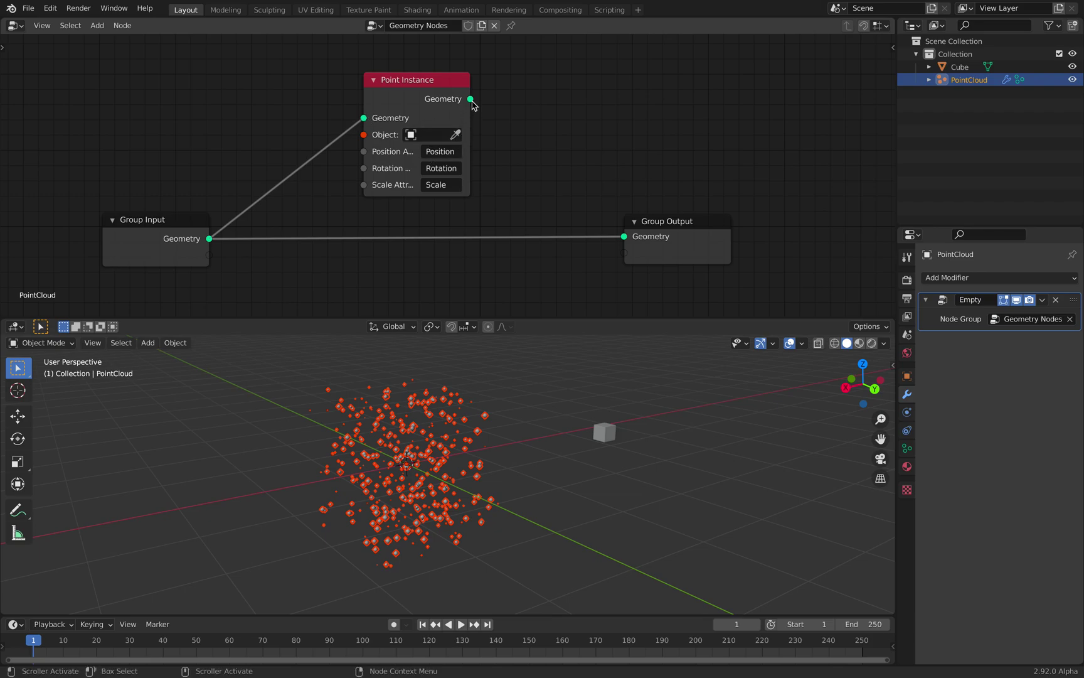
{"action": "left_click_drag", "start_coordinate": [472, 102], "coordinate": [621, 239]}
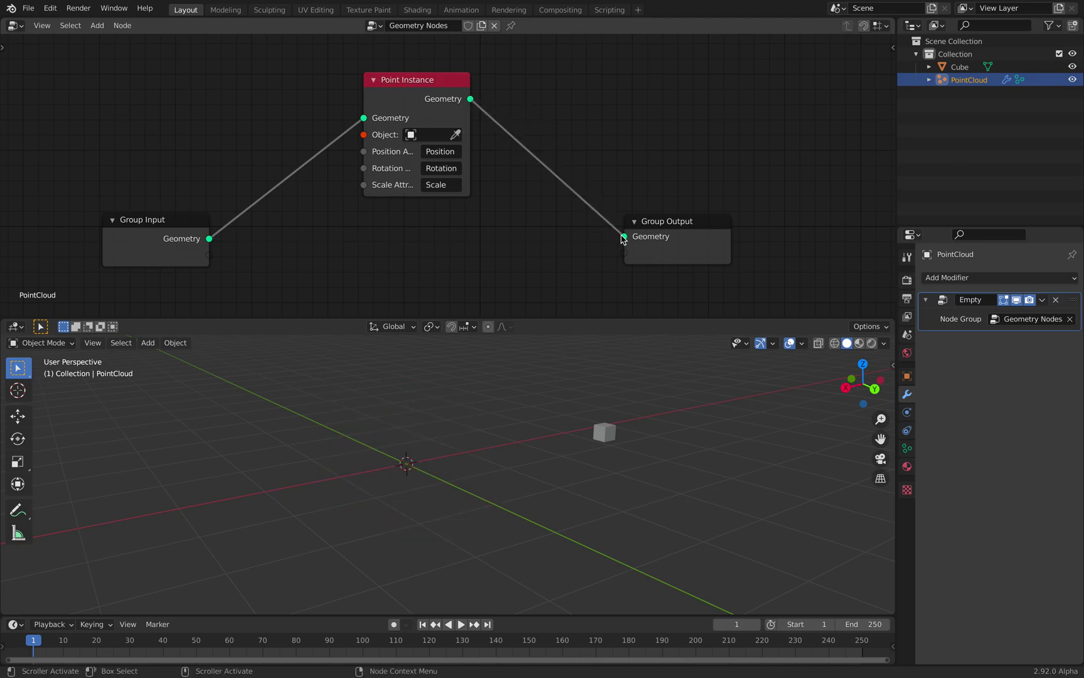
Step: Set the Point Instance node's object to Cube and enable Cavity in the viewport shading
{"action": "left_click", "coordinate": [439, 136]}
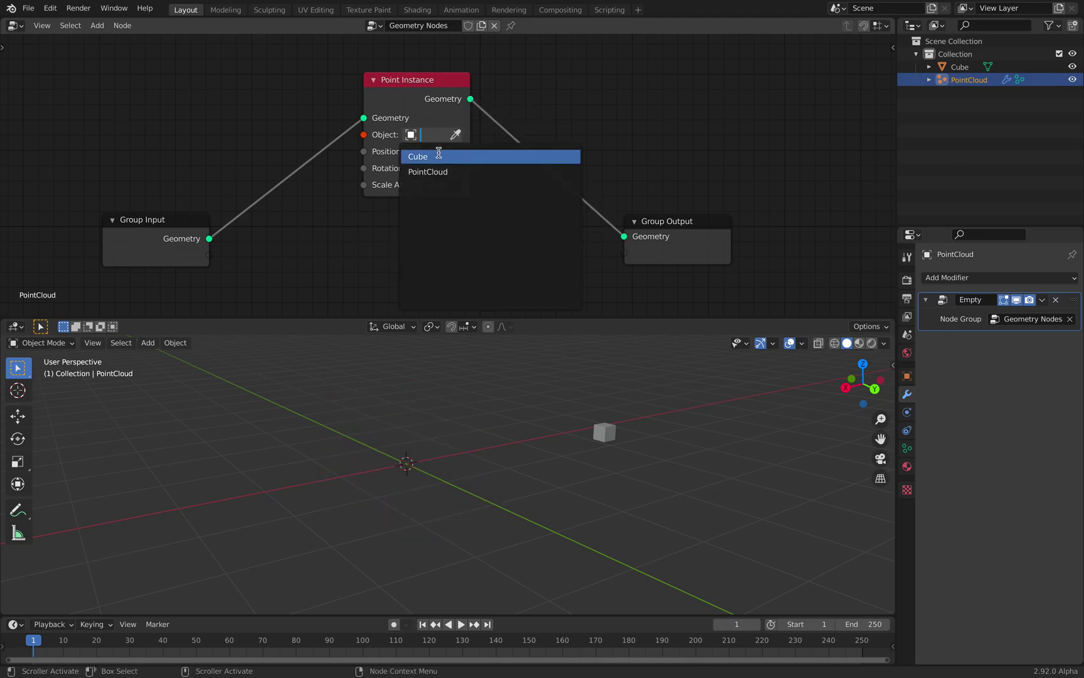
{"action": "left_click", "coordinate": [439, 154]}
{"action": "middle_click_drag", "start_coordinate": [420, 480], "coordinate": [414, 419]}
{"action": "left_click", "coordinate": [883, 342]}
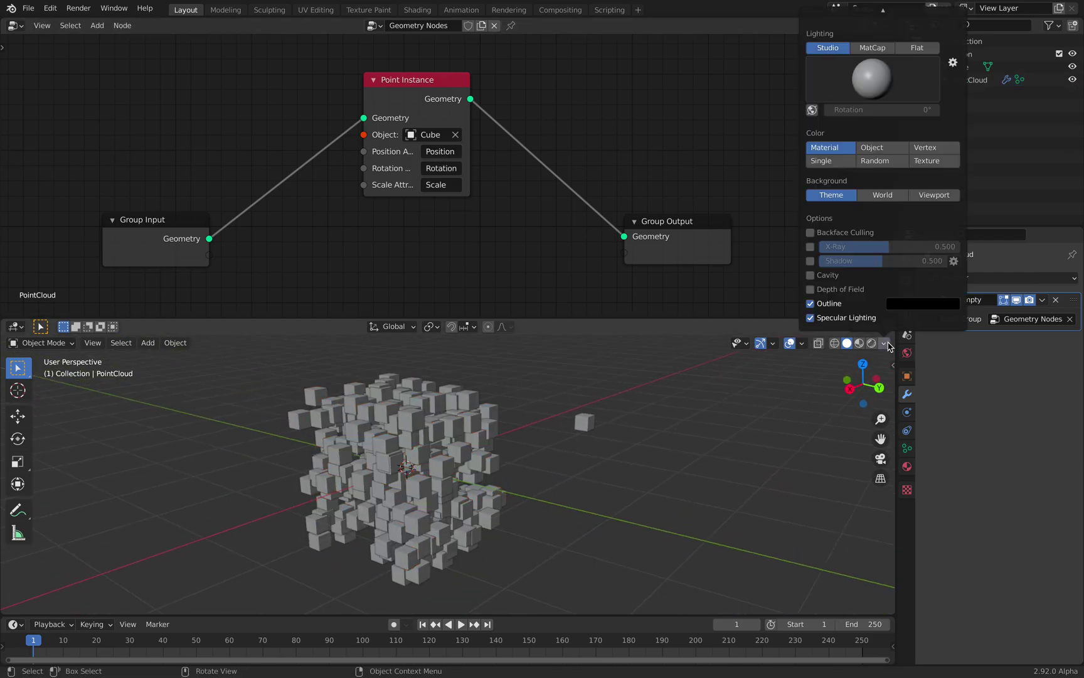
{"action": "mouse_move", "coordinate": [527, 421]}
{"action": "middle_mouse_down"}
{"action": "mouse_move", "coordinate": [583, 387]}
{"action": "mouse_move", "coordinate": [490, 413]}
{"action": "middle_mouse_up"}
Step: Save the file on the Desktop as pointcloud_geometrynodes_00.blend
{"action": "left_click", "coordinate": [29, 7]}
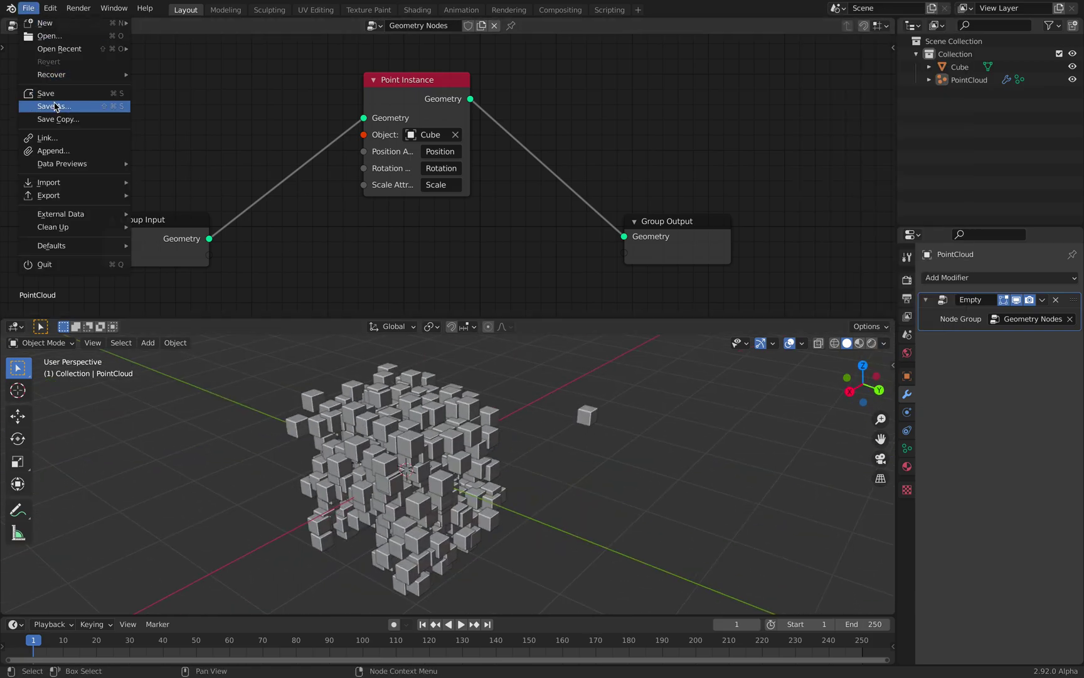
{"action": "key", "text": "shift+super+s"}
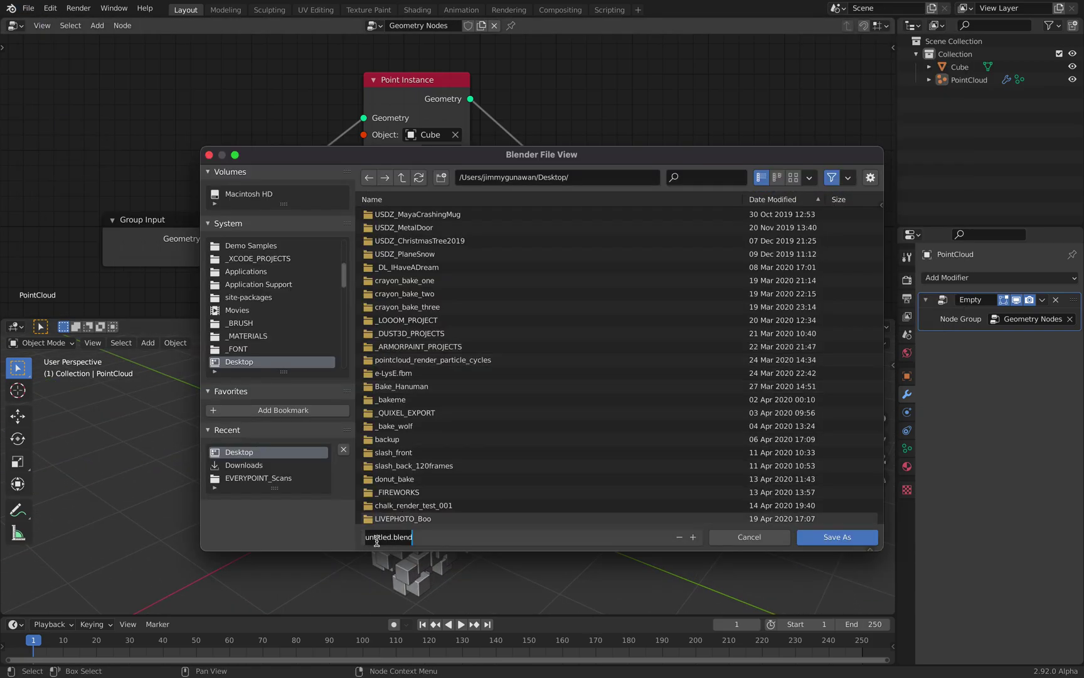
{"action": "left_click", "coordinate": [377, 539]}
{"action": "type", "text": "pointcloud_geomety"}
{"action": "key", "text": "BackSpace"}
{"action": "type", "text": "rynodes_00"}
{"action": "key", "text": "Return"}
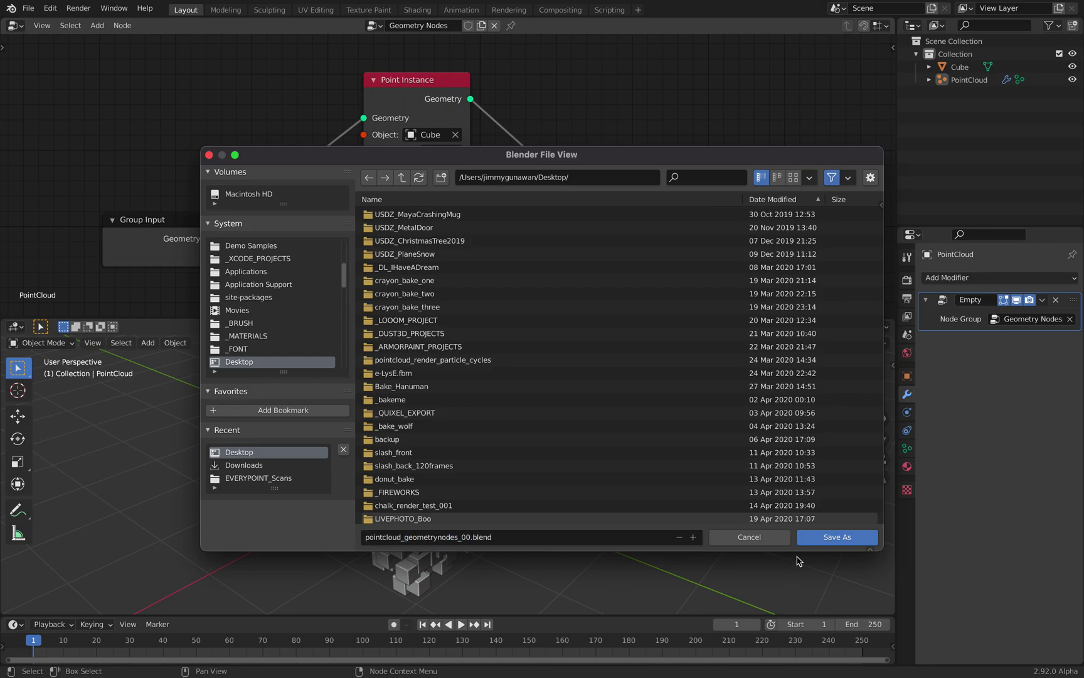
{"action": "left_click", "coordinate": [811, 541]}
Step: Move the Point Instance and Group Output nodes farther from Group Input and widen the Point Instance node
{"action": "left_click_drag", "start_coordinate": [396, 115], "coordinate": [476, 121]}
{"action": "left_click_drag", "start_coordinate": [669, 213], "coordinate": [716, 205]}
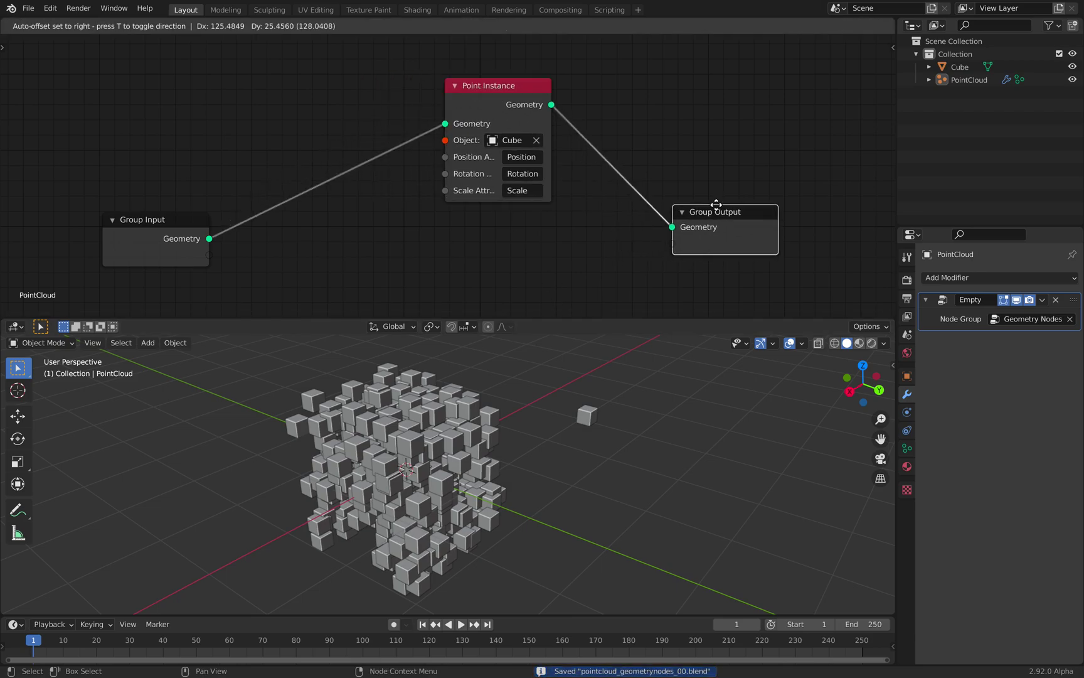
{"action": "left_click", "coordinate": [716, 205]}
{"action": "mouse_move", "coordinate": [550, 127]}
{"action": "left_mouse_down"}
{"action": "mouse_move", "coordinate": [579, 126]}
{"action": "mouse_move", "coordinate": [549, 104]}
{"action": "left_mouse_up"}
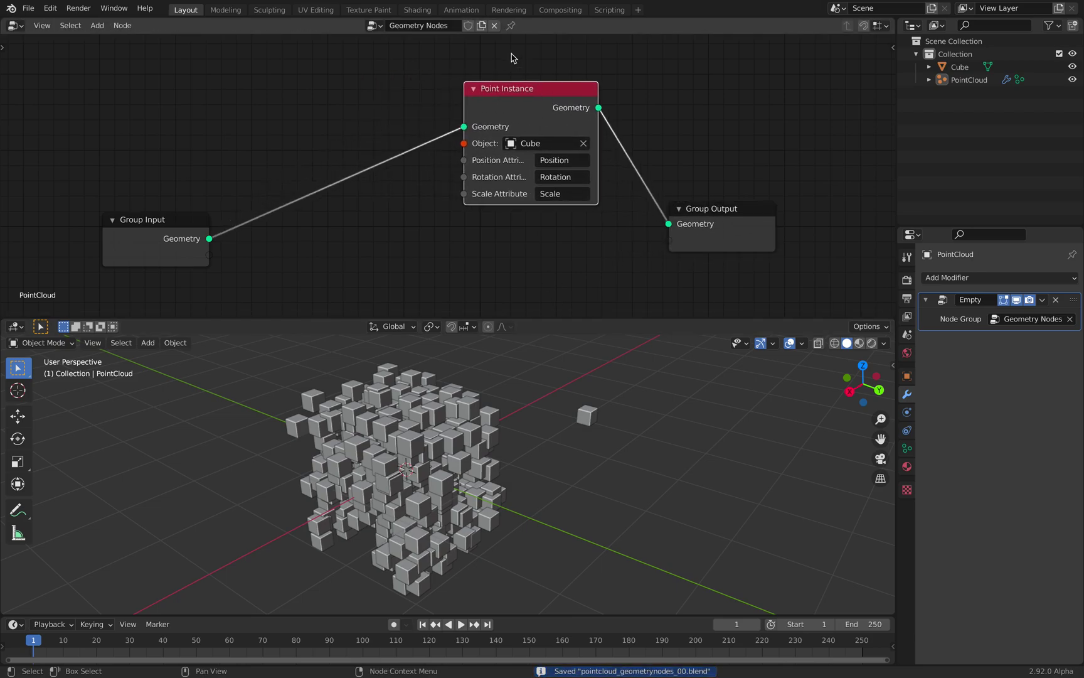
{"action": "scroll", "coordinate": [515, 125], "scroll_direction": "down", "scroll_amount": 1}
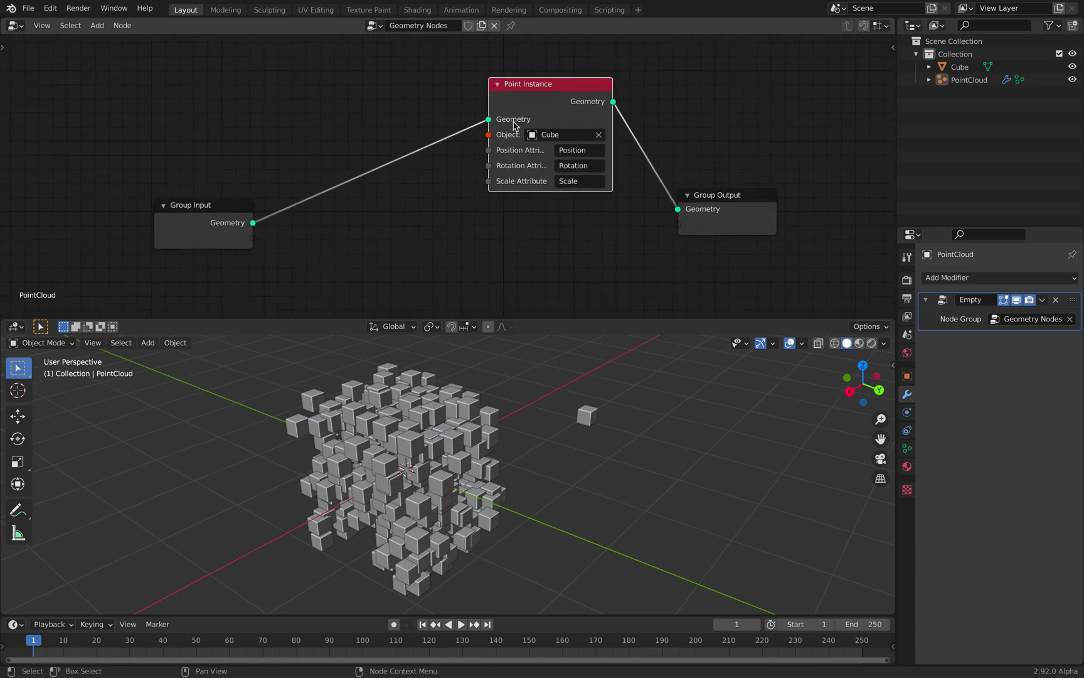
Step: Move Group Input farther away from Point Instance and shift Group Output outward to space out the node tree
{"action": "left_click_drag", "start_coordinate": [213, 201], "coordinate": [158, 189]}
{"action": "middle_click_drag", "start_coordinate": [271, 155], "coordinate": [230, 160]}
{"action": "left_click_drag", "start_coordinate": [517, 101], "coordinate": [557, 102]}
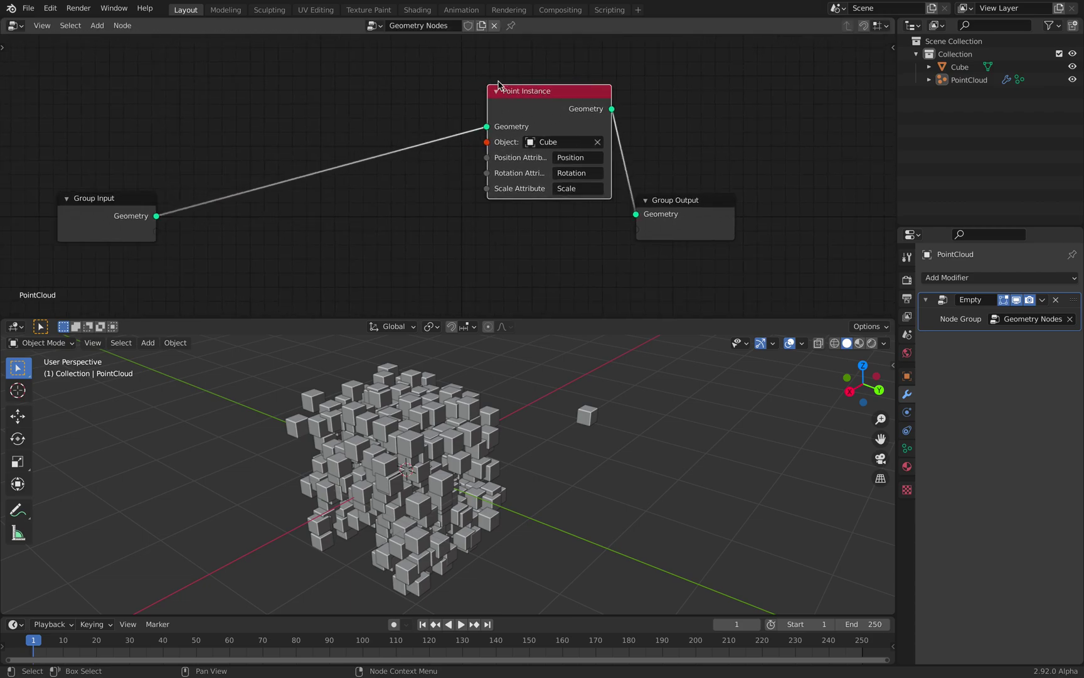
{"action": "middle_click_drag", "start_coordinate": [499, 85], "coordinate": [505, 87]}
{"action": "left_click_drag", "start_coordinate": [690, 212], "coordinate": [719, 213]}
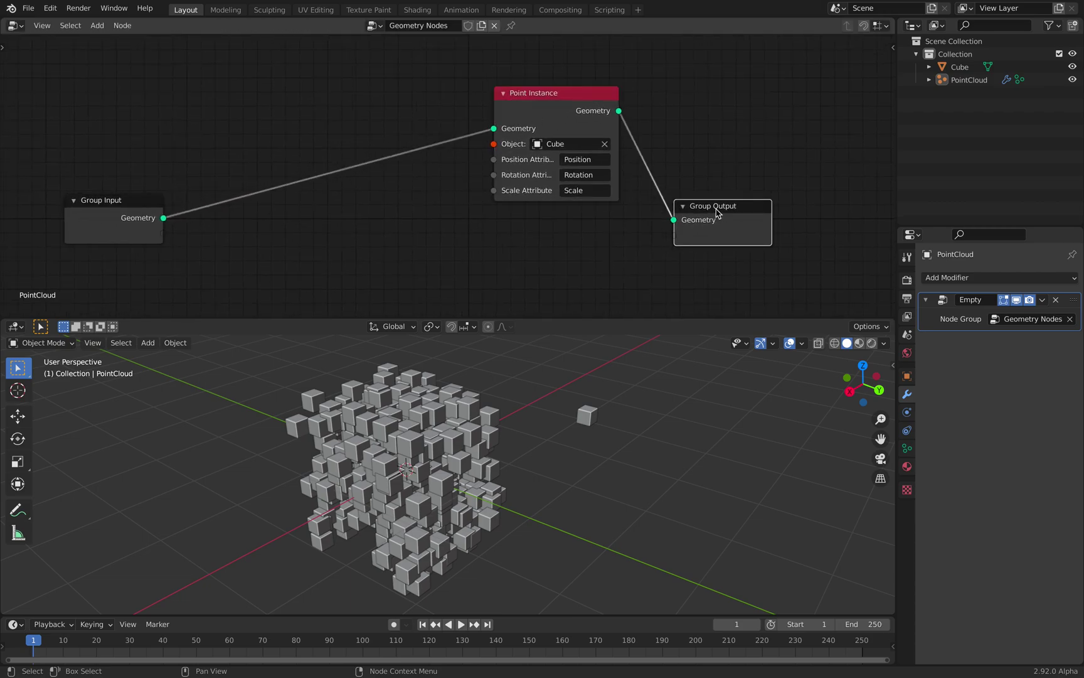
Step: Widen the Point Instance node until its attribute labels show in full and nudge Group Output farther away
{"action": "middle_click_drag", "start_coordinate": [621, 451], "coordinate": [649, 415]}
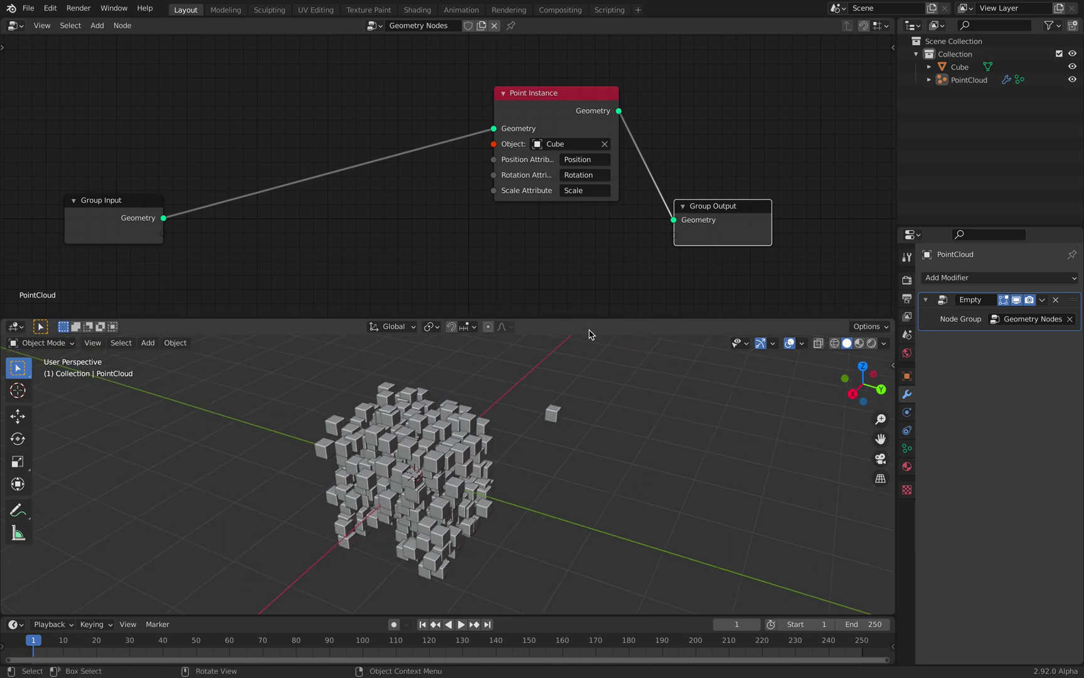
{"action": "left_click_drag", "start_coordinate": [538, 94], "coordinate": [538, 103]}
{"action": "middle_click_drag", "start_coordinate": [521, 134], "coordinate": [550, 130]}
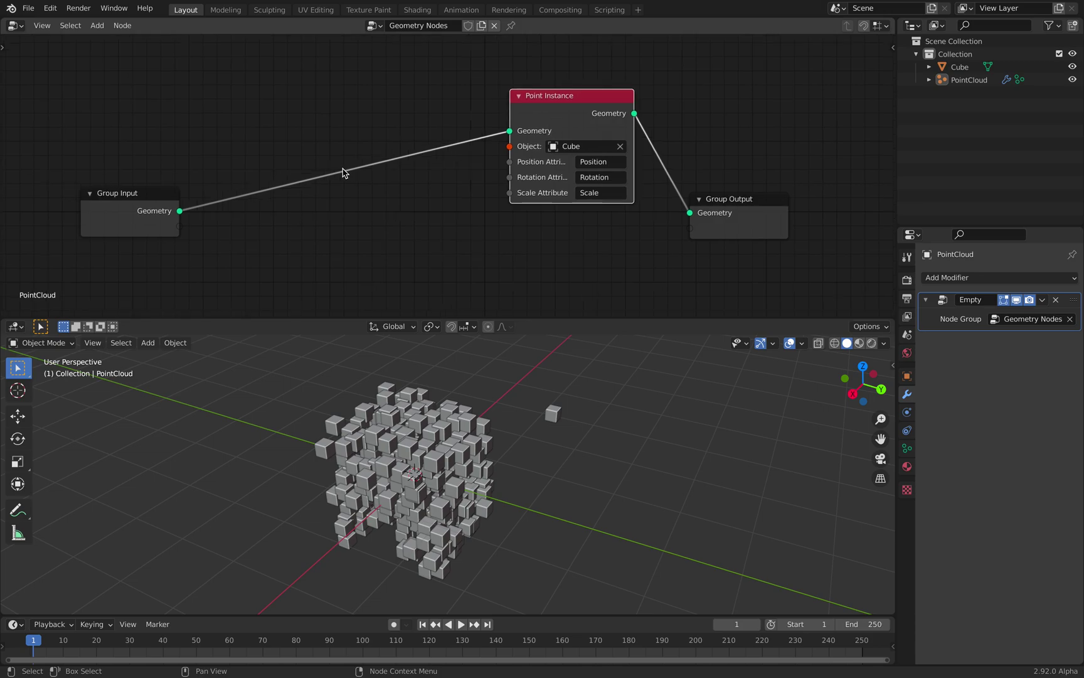
{"action": "left_click_drag", "start_coordinate": [752, 199], "coordinate": [768, 202]}
{"action": "left_click_drag", "start_coordinate": [561, 108], "coordinate": [498, 120]}
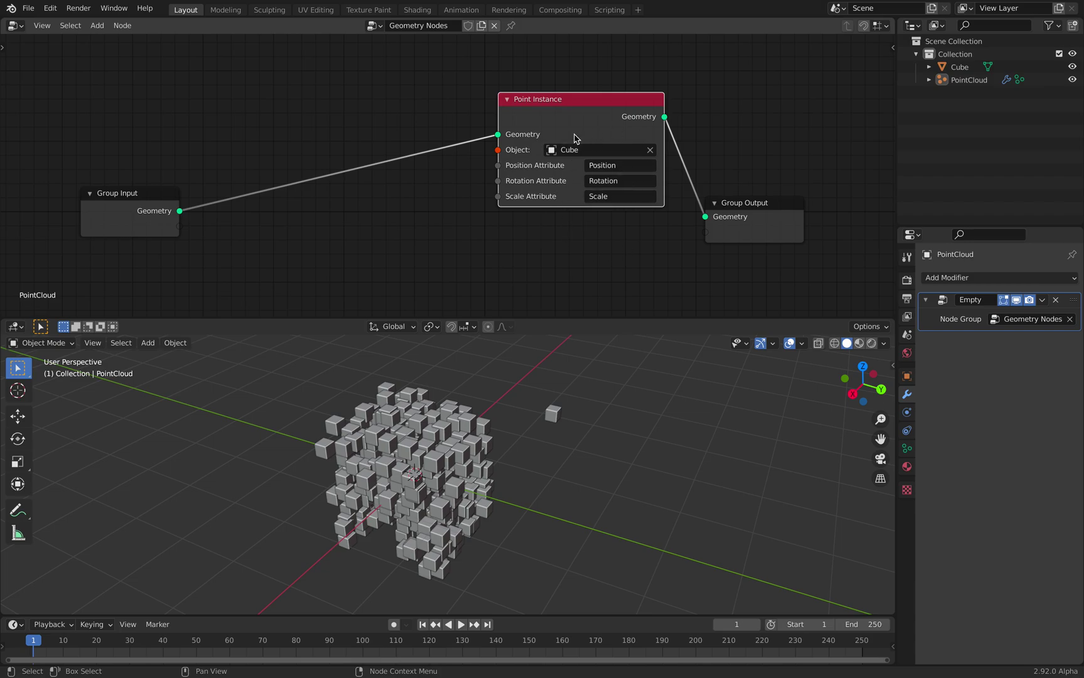
Step: Save the current file after viewing the instanced cubes from a slightly different angle
{"action": "middle_click_drag", "start_coordinate": [602, 406], "coordinate": [614, 393]}
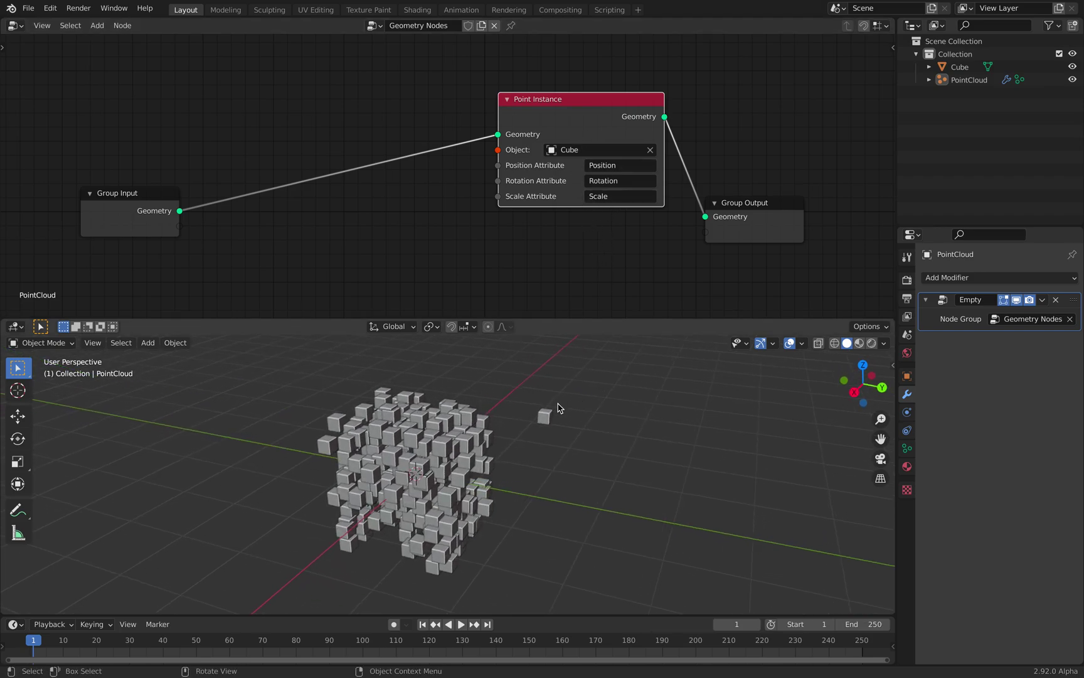
{"action": "middle_click_drag", "start_coordinate": [559, 408], "coordinate": [579, 406], "text": "shift"}
{"action": "key", "text": "ctrl+s"}
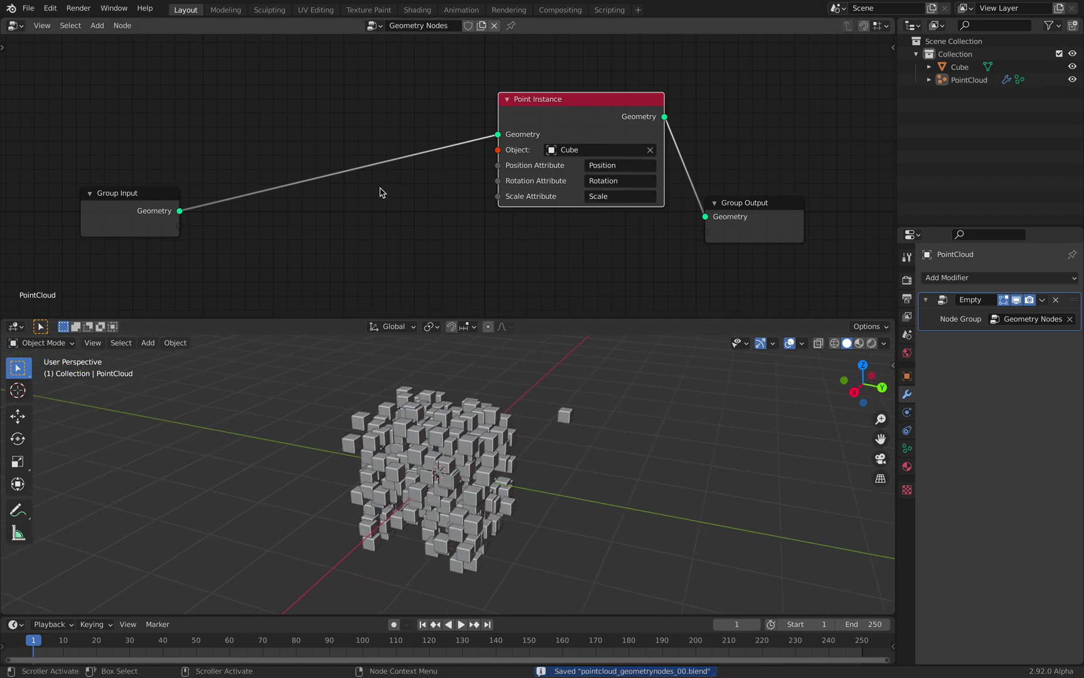
Step: Move Group Input well away from the other nodes and slightly adjust the positions of Group Output and Point Instance
{"action": "left_click_drag", "start_coordinate": [146, 193], "coordinate": [78, 193]}
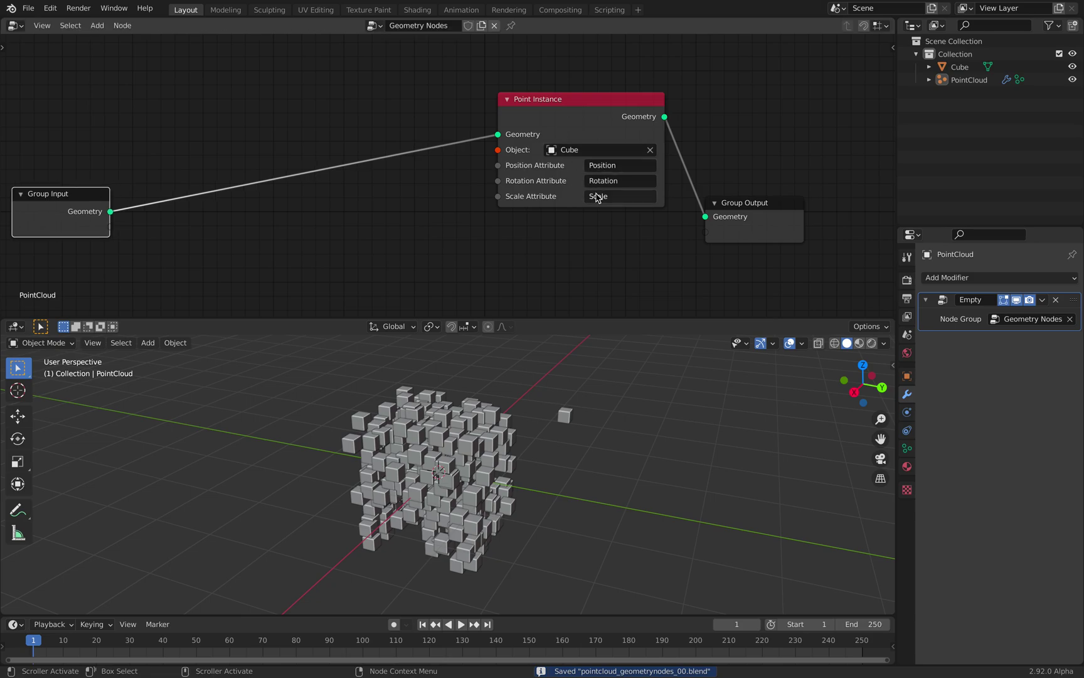
{"action": "left_click_drag", "start_coordinate": [749, 204], "coordinate": [756, 196]}
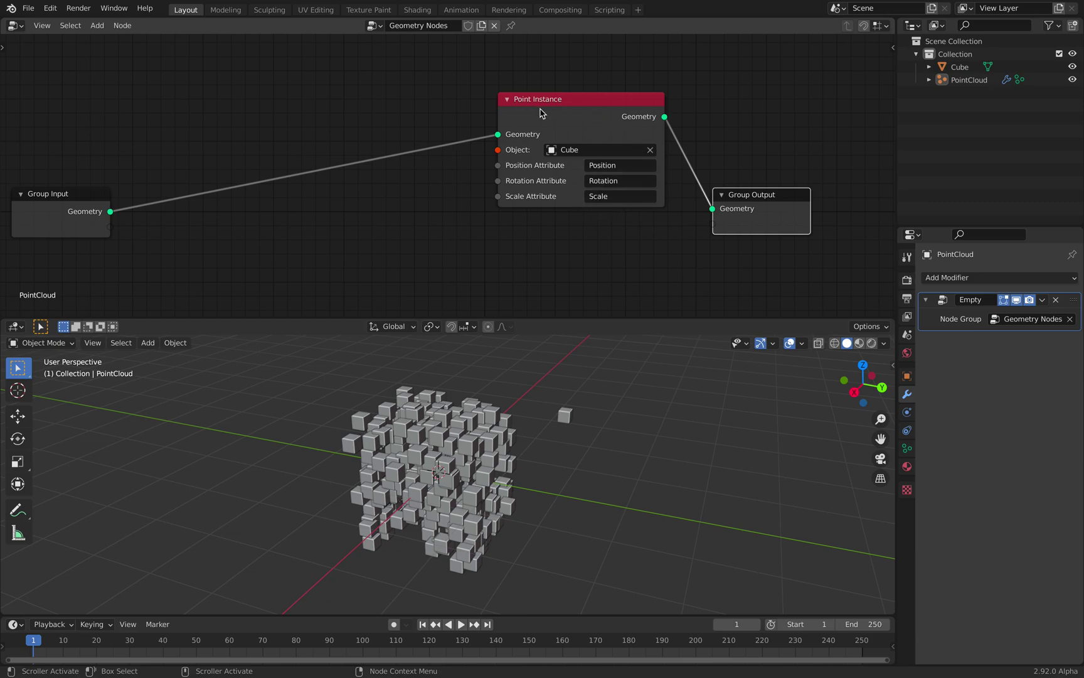
{"action": "mouse_move", "coordinate": [563, 114]}
{"action": "left_mouse_down"}
{"action": "mouse_move", "coordinate": [588, 126]}
{"action": "mouse_move", "coordinate": [578, 120]}
{"action": "left_mouse_up"}
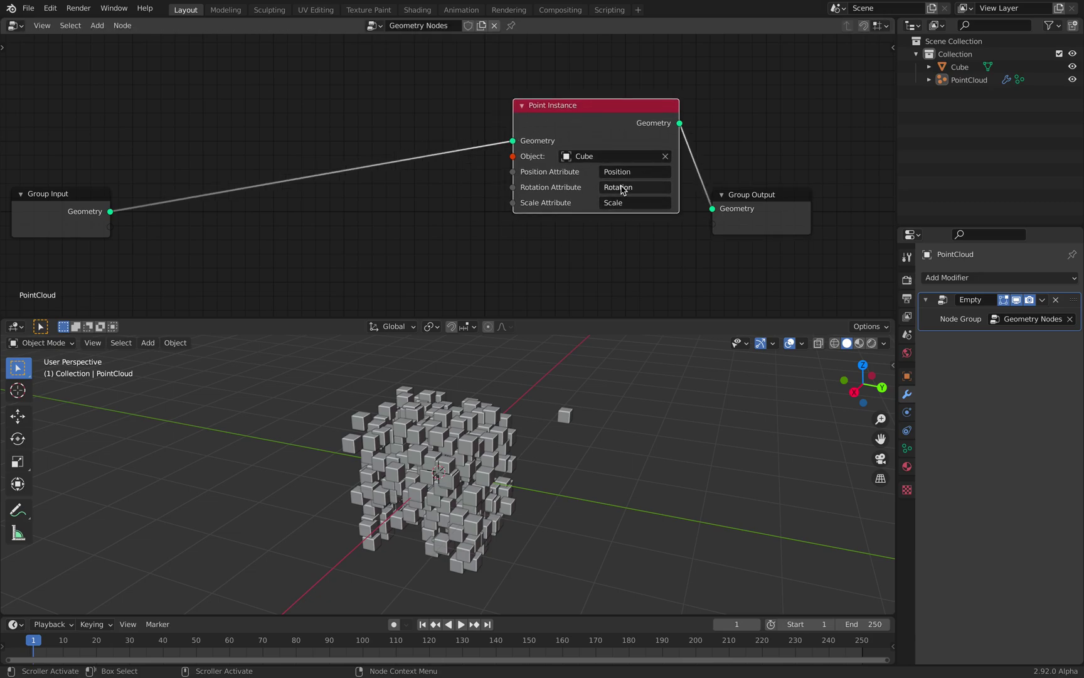
Step: Set the Point Instance node's Scale Attribute to Radius
{"action": "left_click", "coordinate": [623, 204]}
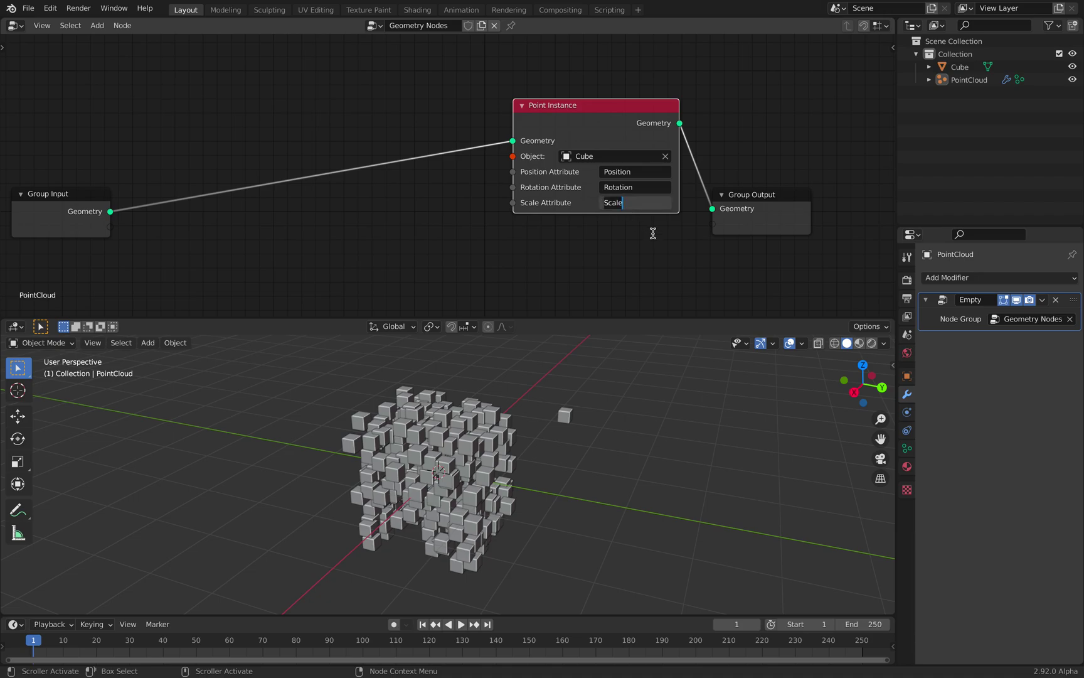
{"action": "type", "text": "Ra"}
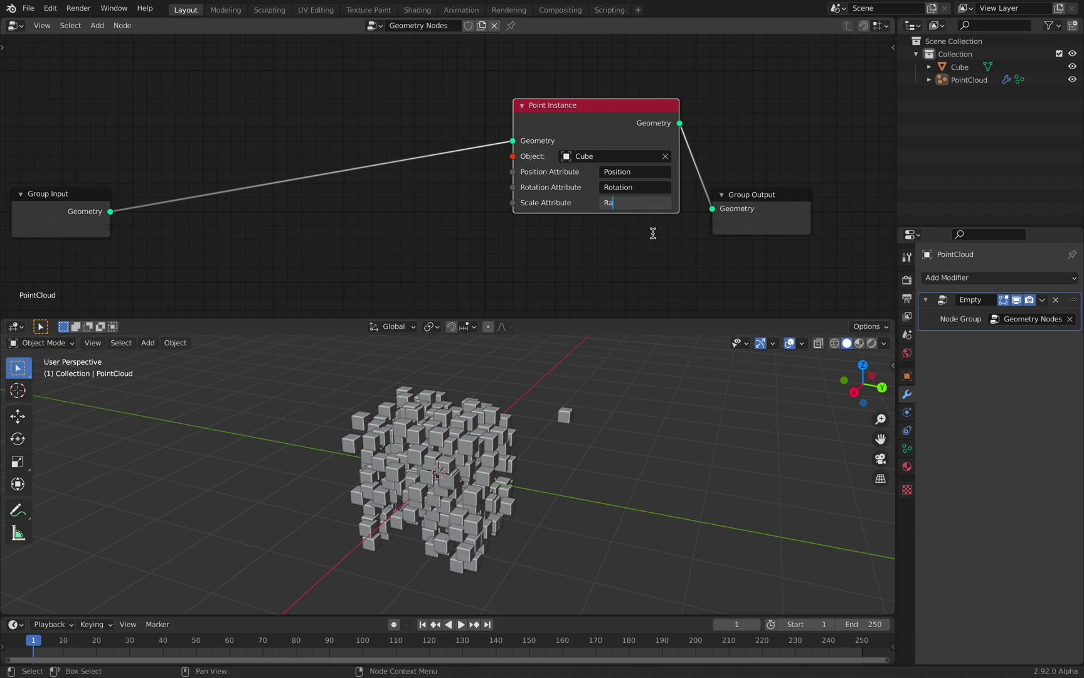
{"action": "type", "text": "dius"}
{"action": "key", "text": "Return"}
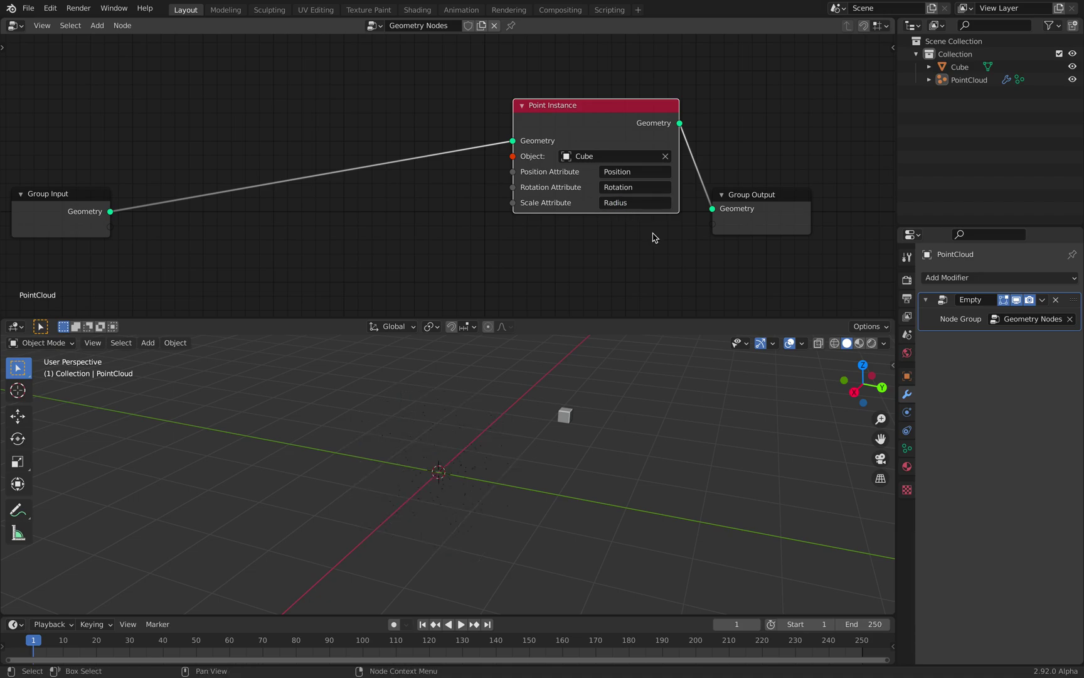
Step: Select the cube and scale its mesh up in Edit Mode so its instances on the points grow
{"action": "scroll", "coordinate": [547, 428], "scroll_direction": "up", "scroll_amount": 6}
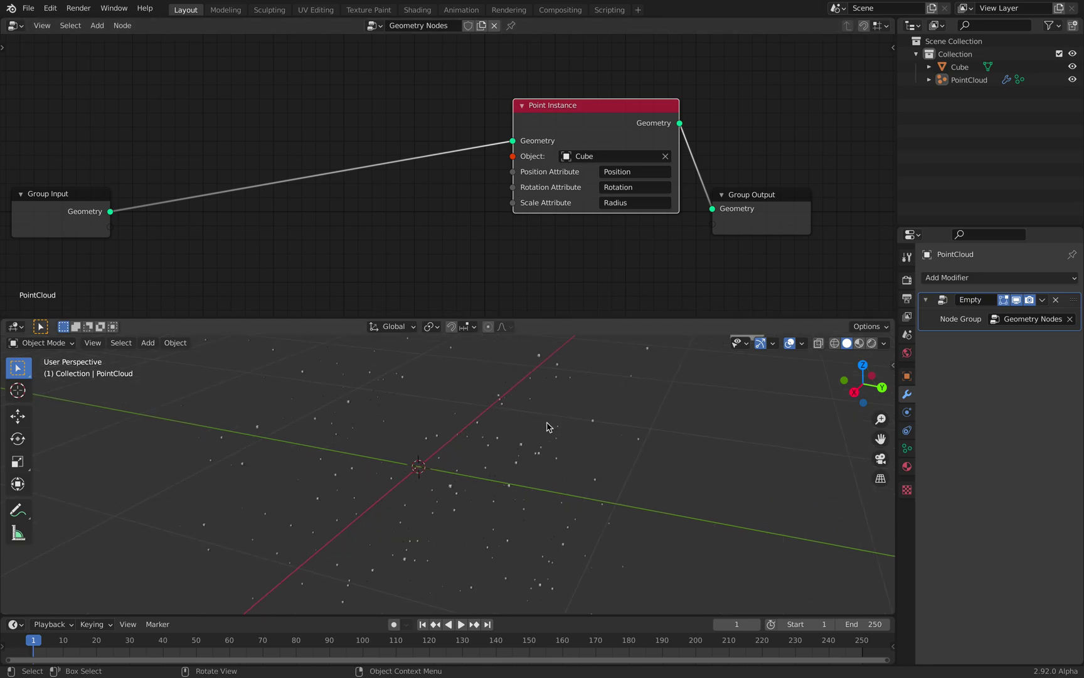
{"action": "middle_click_drag", "start_coordinate": [485, 457], "coordinate": [454, 376]}
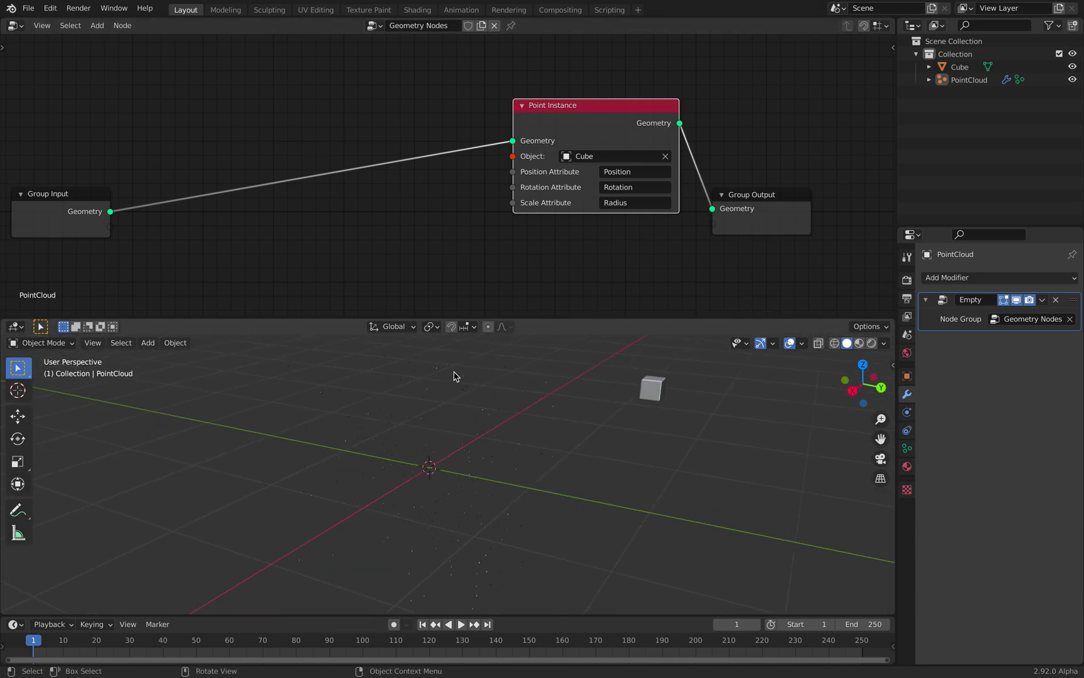
{"action": "left_click", "coordinate": [654, 389]}
{"action": "key", "text": "Tab"}
{"action": "key", "text": "s"}
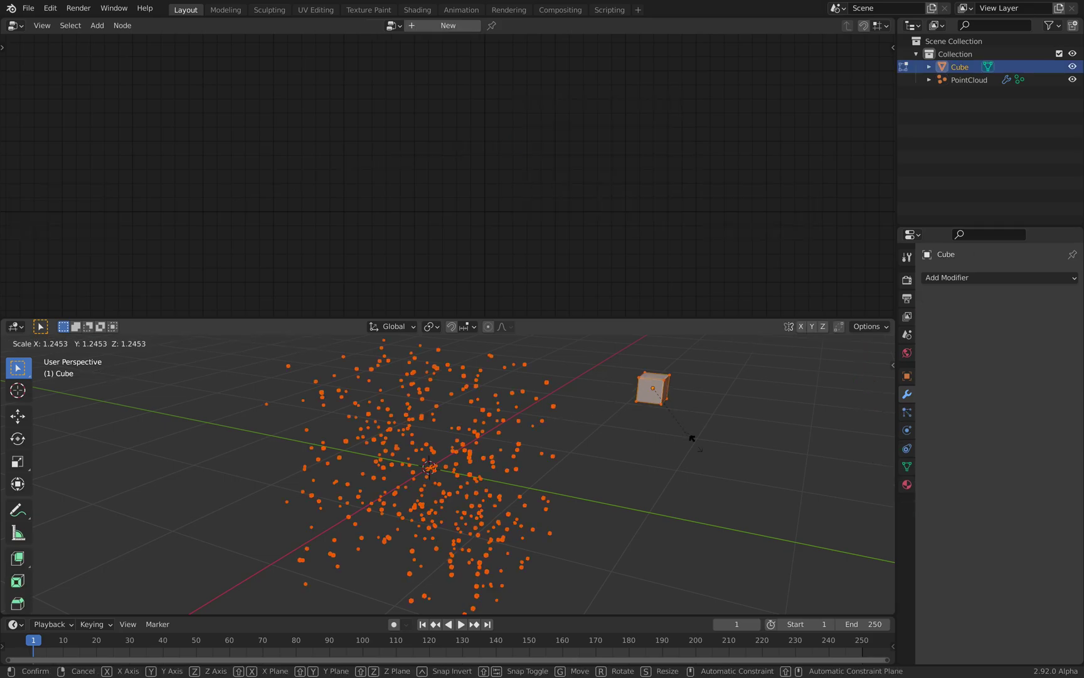
{"action": "left_click", "coordinate": [748, 522]}
{"action": "key", "text": "Tab"}
Step: Enlarge the cube's mesh a bit more in Edit Mode and return to Object Mode
{"action": "middle_click_drag", "start_coordinate": [683, 451], "coordinate": [679, 444]}
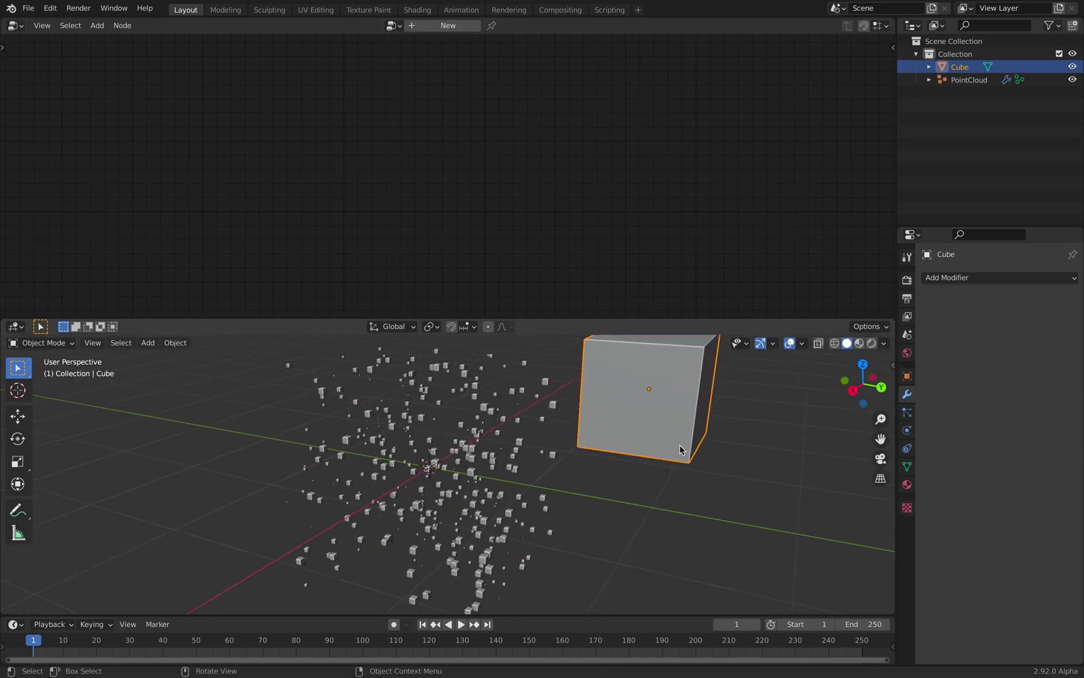
{"action": "key", "text": "Tab"}
{"action": "key", "text": "s"}
{"action": "left_click", "coordinate": [736, 485]}
{"action": "key", "text": "Tab"}
{"action": "scroll", "coordinate": [690, 472], "scroll_direction": "down", "scroll_amount": 3}
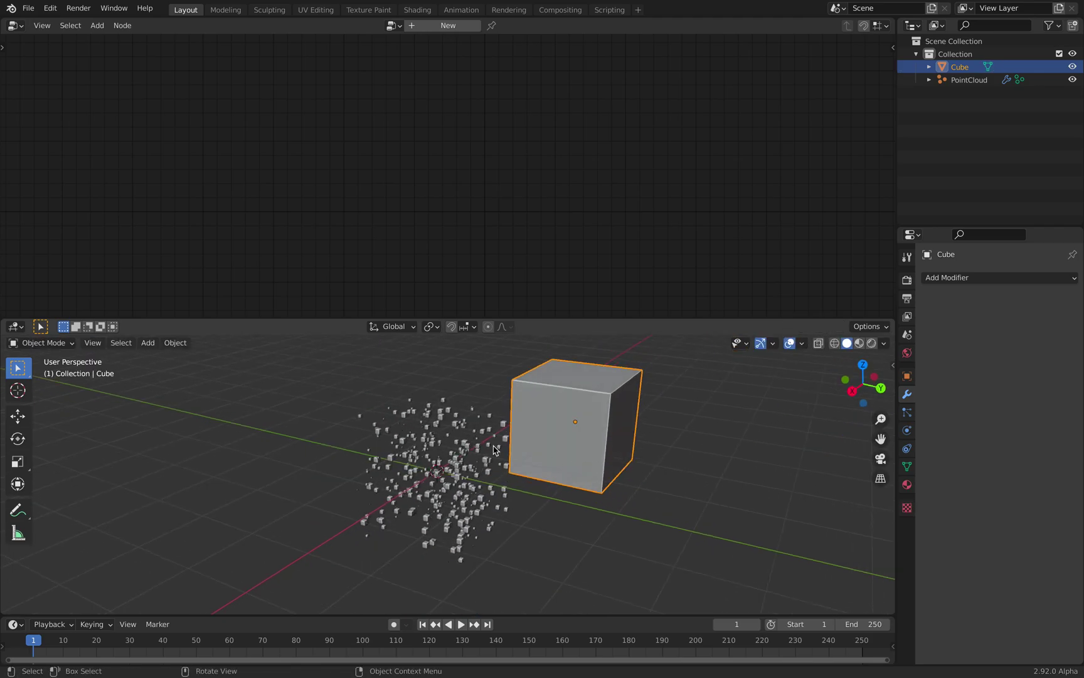
Step: Select the PointCloud object again and save the file
{"action": "left_click", "coordinate": [493, 446]}
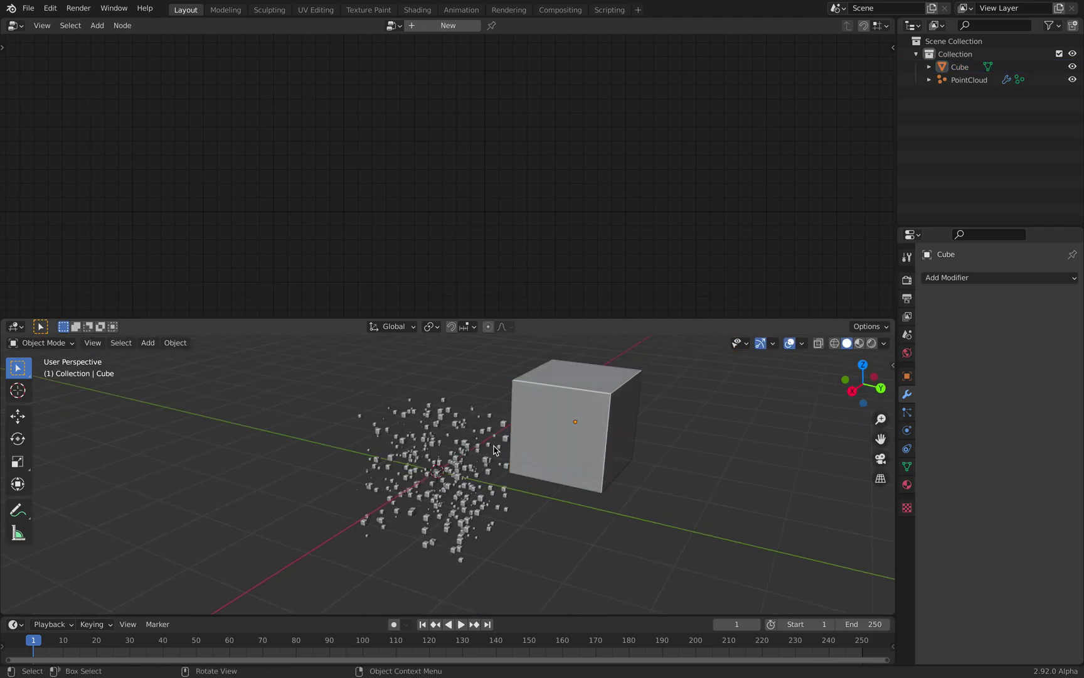
{"action": "left_click", "coordinate": [967, 80]}
{"action": "key", "text": "ctrl+s"}
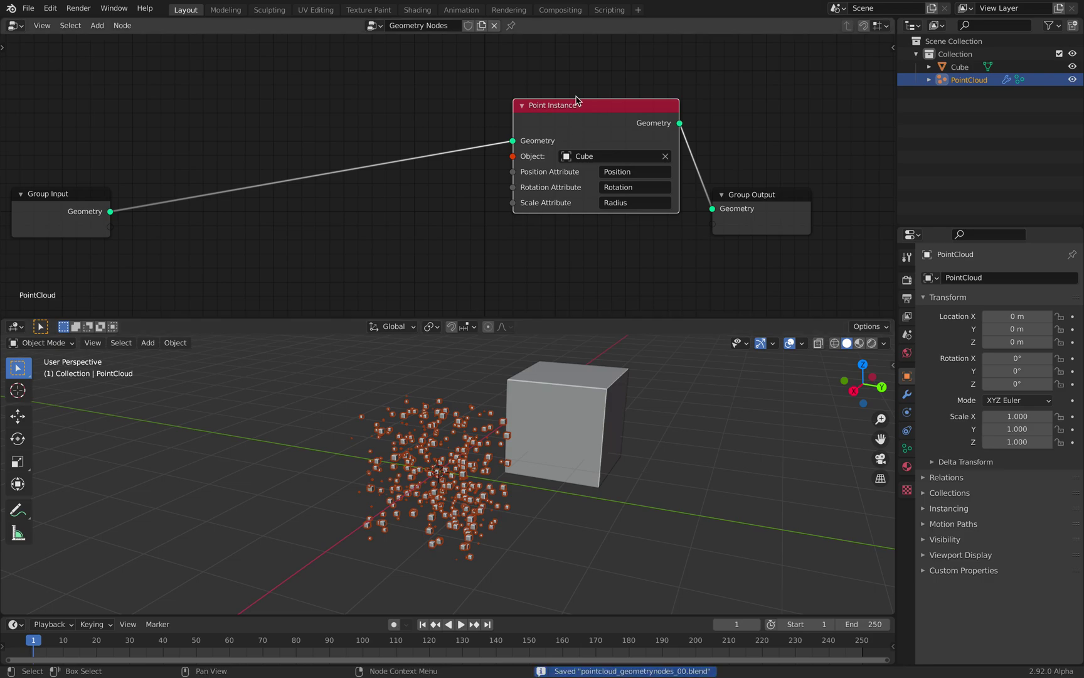
Step: Move the Point Instance and Group Output nodes to free up space after the Group Input node
{"action": "left_click_drag", "start_coordinate": [576, 102], "coordinate": [575, 87]}
{"action": "left_click_drag", "start_coordinate": [758, 193], "coordinate": [798, 198]}
{"action": "middle_click_drag", "start_coordinate": [797, 198], "coordinate": [857, 188]}
{"action": "middle_click_drag", "start_coordinate": [560, 441], "coordinate": [567, 447]}
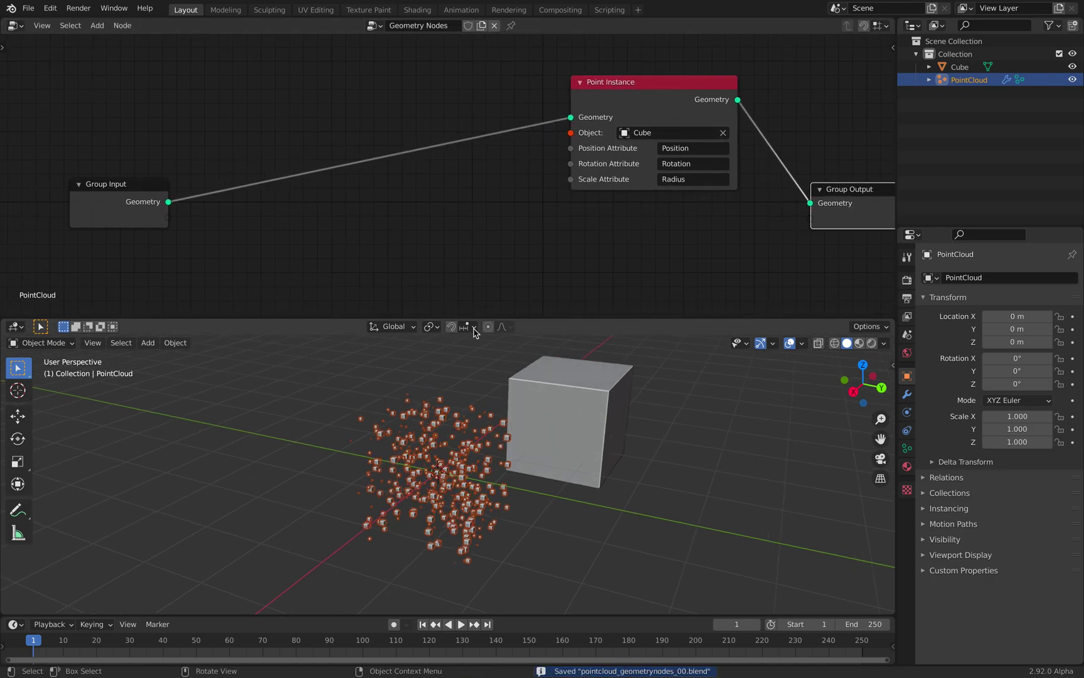
{"action": "middle_click_drag", "start_coordinate": [413, 240], "coordinate": [428, 237]}
Step: Add a Random Attribute node below the link between Group Input and Point Instance
{"action": "key", "text": "shift+a"}
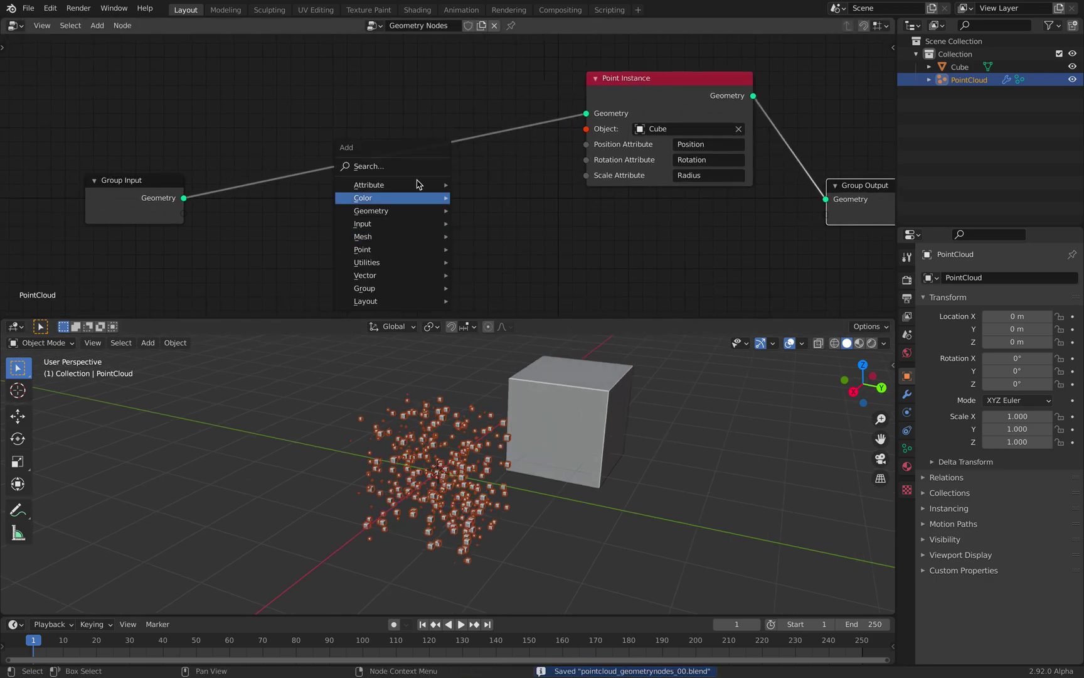
{"action": "left_click", "coordinate": [416, 167]}
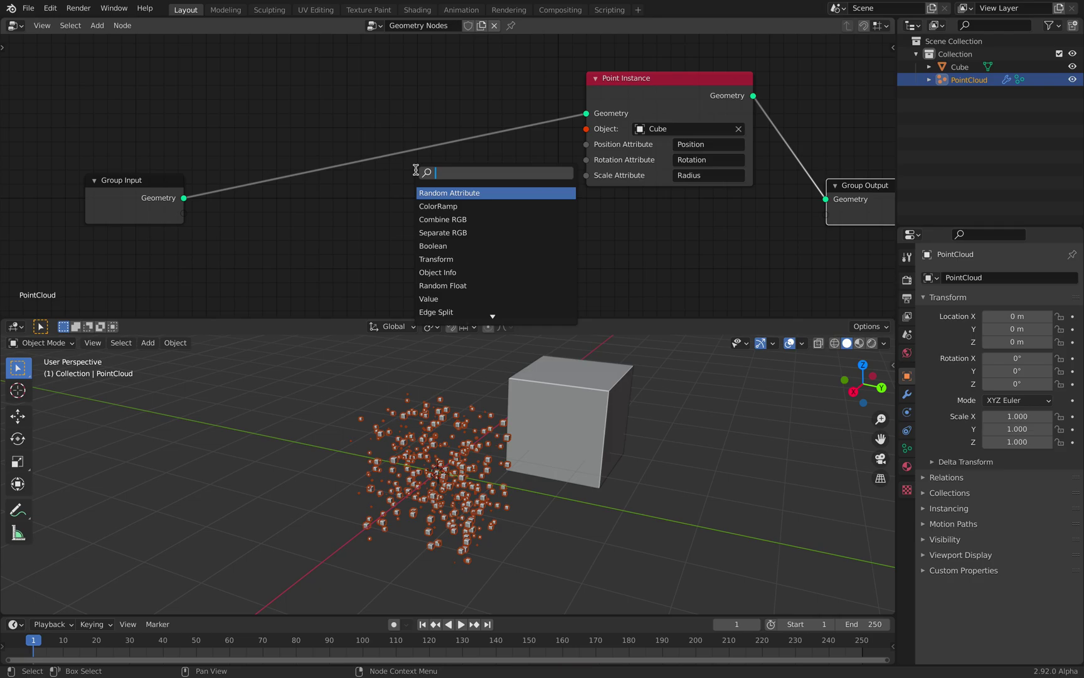
{"action": "key", "text": "Return"}
{"action": "left_click", "coordinate": [418, 179]}
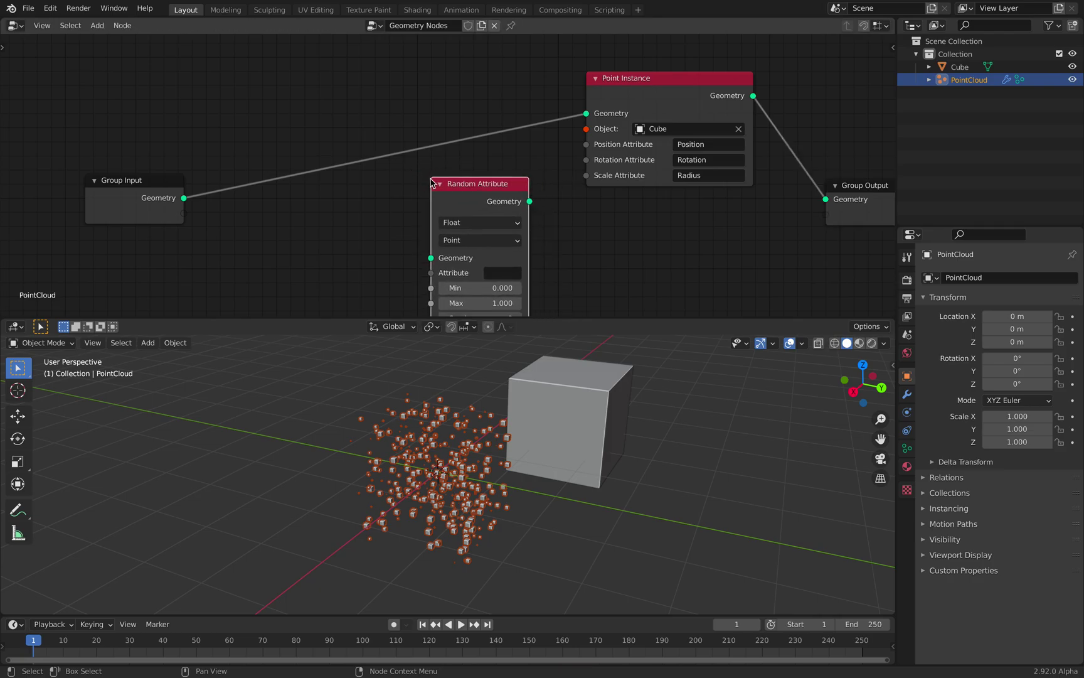
Step: Rearrange the four nodes with more spacing and widen the Random Attribute node
{"action": "scroll", "coordinate": [360, 207], "scroll_direction": "down", "scroll_amount": 2}
{"action": "left_click_drag", "start_coordinate": [230, 183], "coordinate": [189, 130]}
{"action": "left_click_drag", "start_coordinate": [607, 97], "coordinate": [600, 80]}
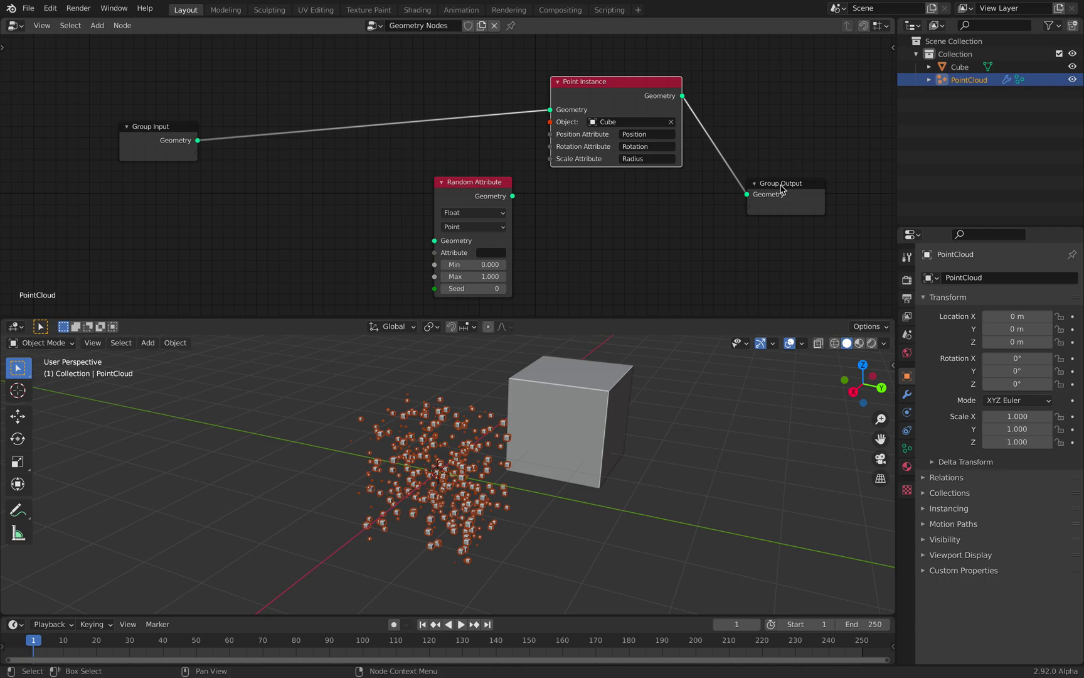
{"action": "left_click_drag", "start_coordinate": [781, 183], "coordinate": [787, 160]}
{"action": "left_click_drag", "start_coordinate": [476, 187], "coordinate": [454, 161]}
{"action": "scroll", "coordinate": [458, 162], "scroll_direction": "up", "scroll_amount": 1}
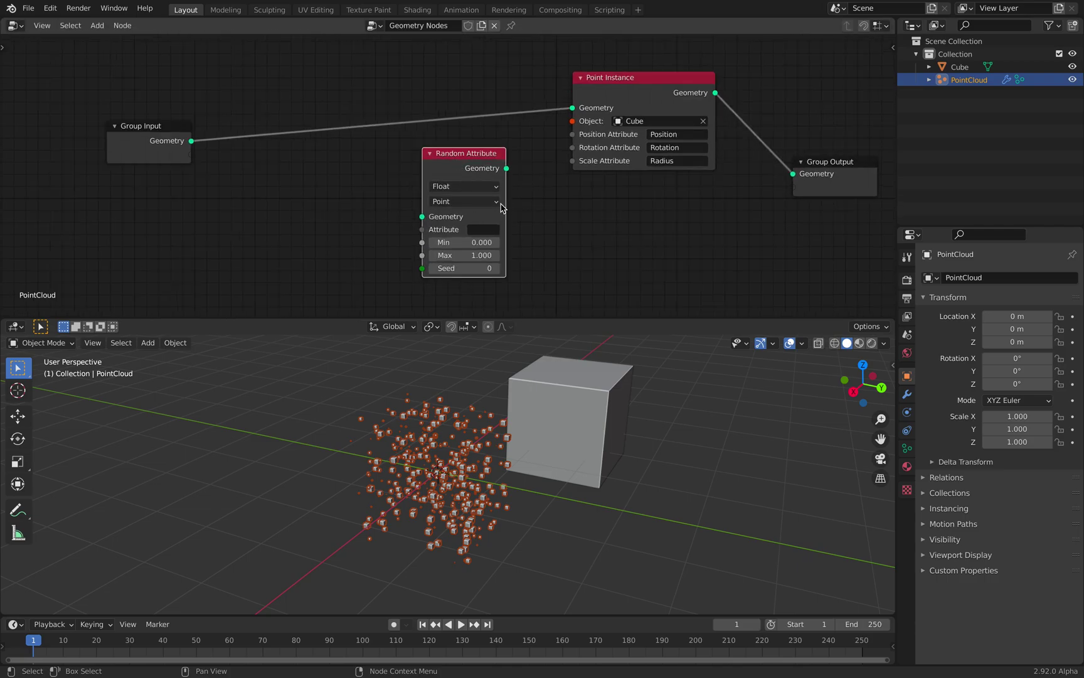
{"action": "left_click_drag", "start_coordinate": [422, 197], "coordinate": [356, 201]}
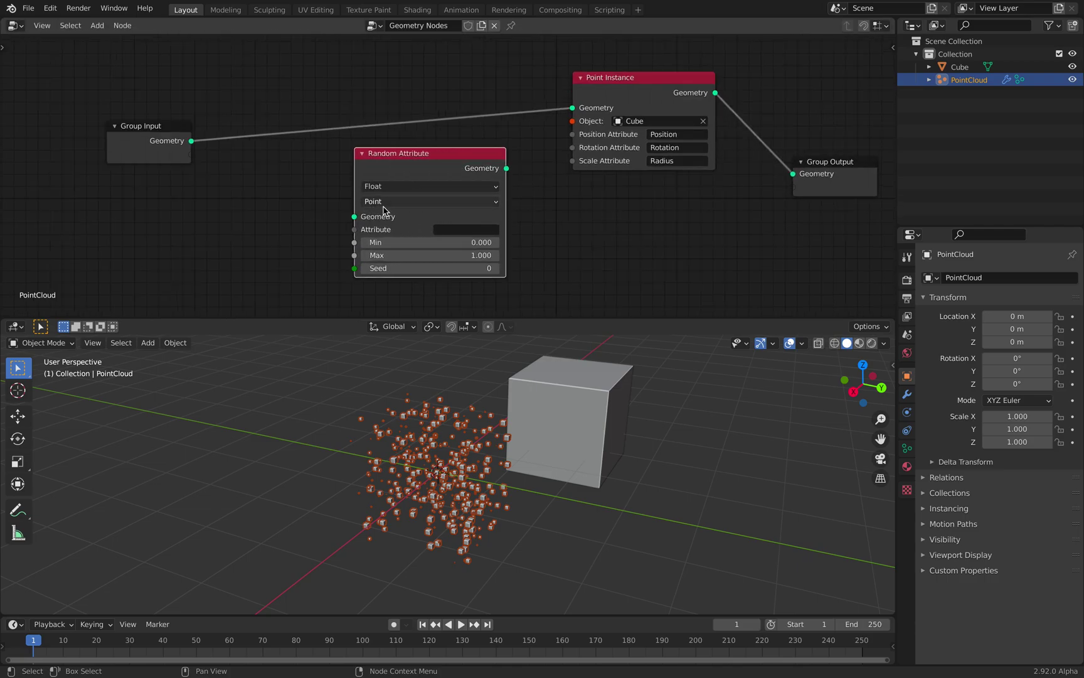
{"action": "left_click_drag", "start_coordinate": [470, 154], "coordinate": [452, 160]}
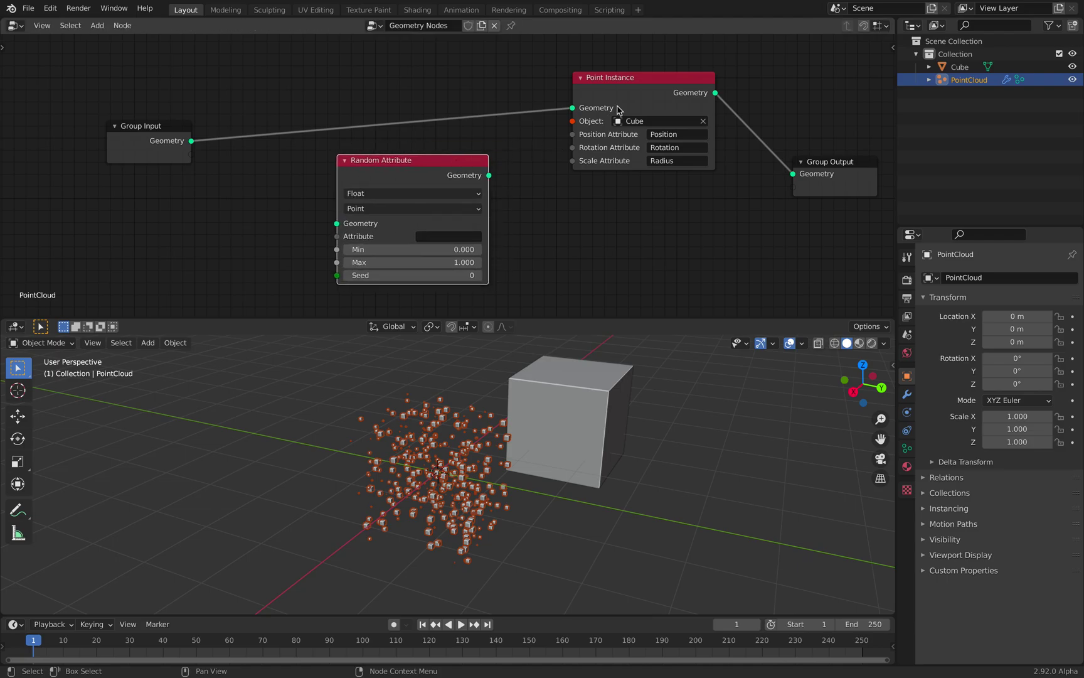
Step: Set the Random Attribute node's Attribute name to Position, matching the Point Instance node's position attribute
{"action": "scroll", "coordinate": [652, 148], "scroll_direction": "up", "scroll_amount": 2}
{"action": "middle_click_drag", "start_coordinate": [677, 162], "coordinate": [575, 190]}
{"action": "scroll", "coordinate": [641, 121], "scroll_direction": "up", "scroll_amount": 1}
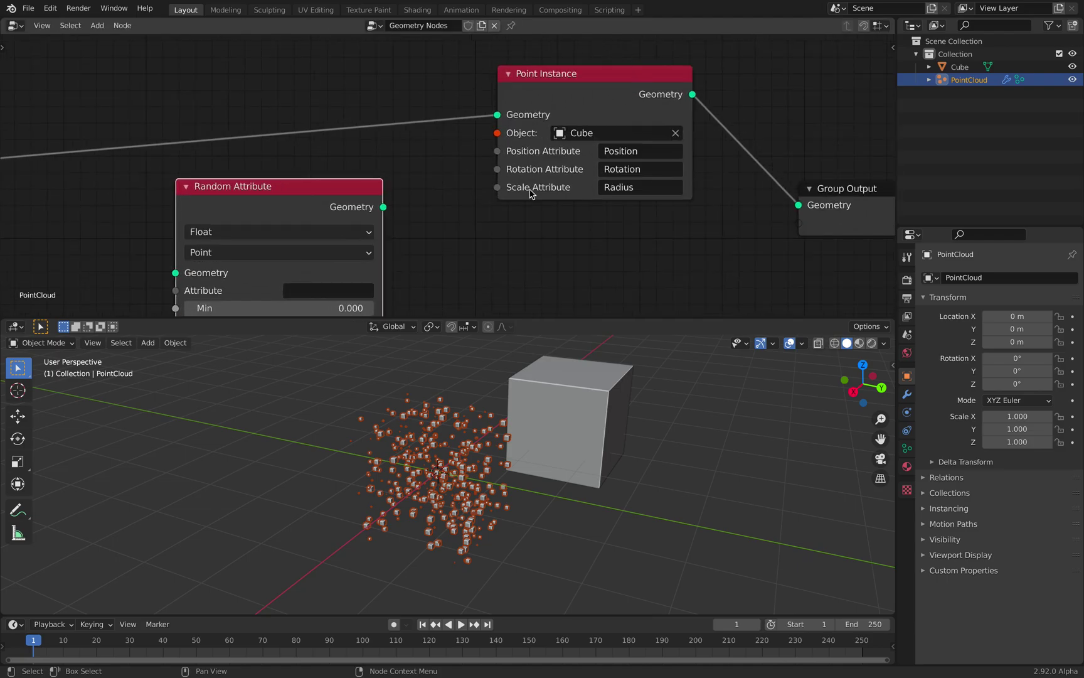
{"action": "scroll", "coordinate": [583, 69], "scroll_direction": "down", "scroll_amount": 2}
{"action": "middle_click_drag", "start_coordinate": [444, 170], "coordinate": [518, 136]}
{"action": "scroll", "coordinate": [508, 135], "scroll_direction": "down", "scroll_amount": 1}
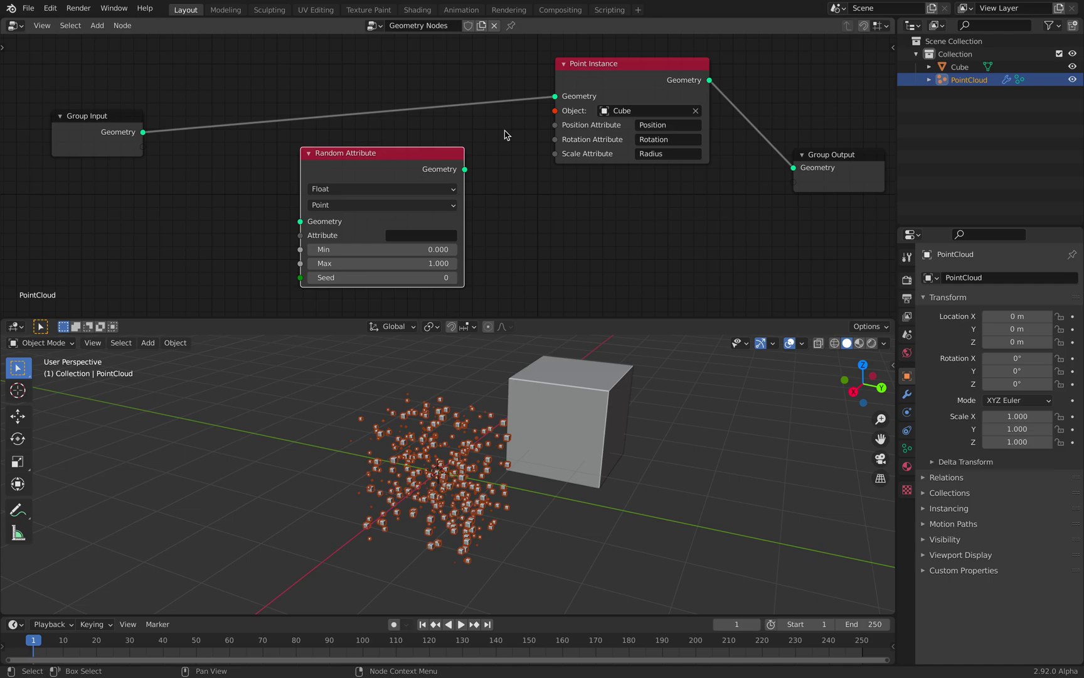
{"action": "left_click_drag", "start_coordinate": [367, 154], "coordinate": [363, 150]}
{"action": "left_click", "coordinate": [437, 234]}
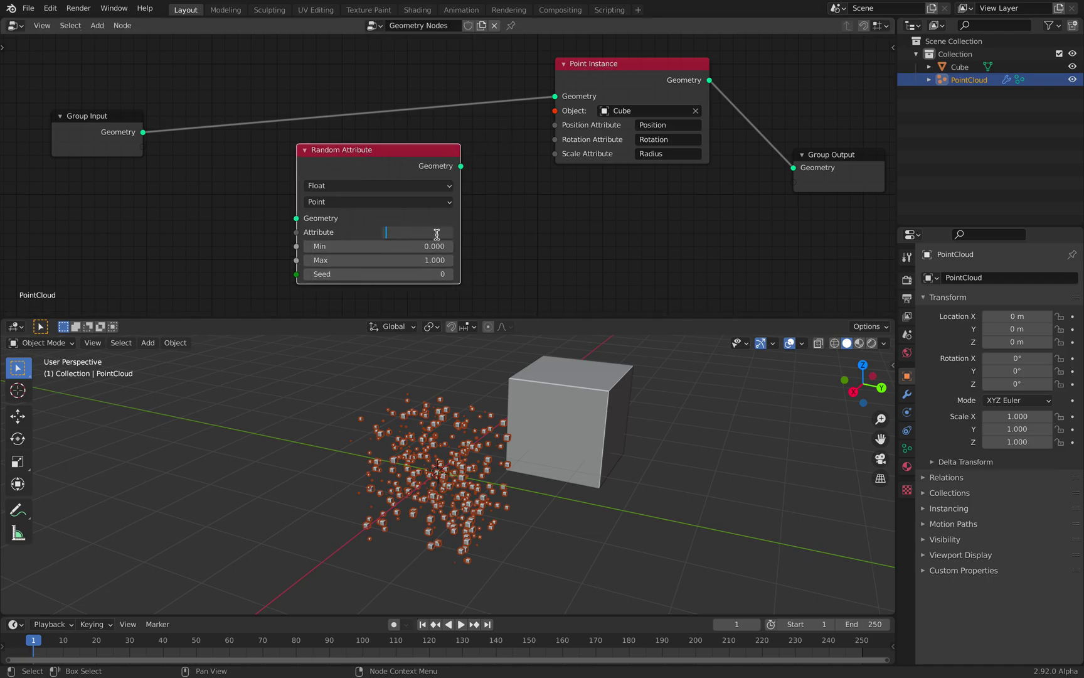
{"action": "type", "text": "Position"}
{"action": "key", "text": "Return"}
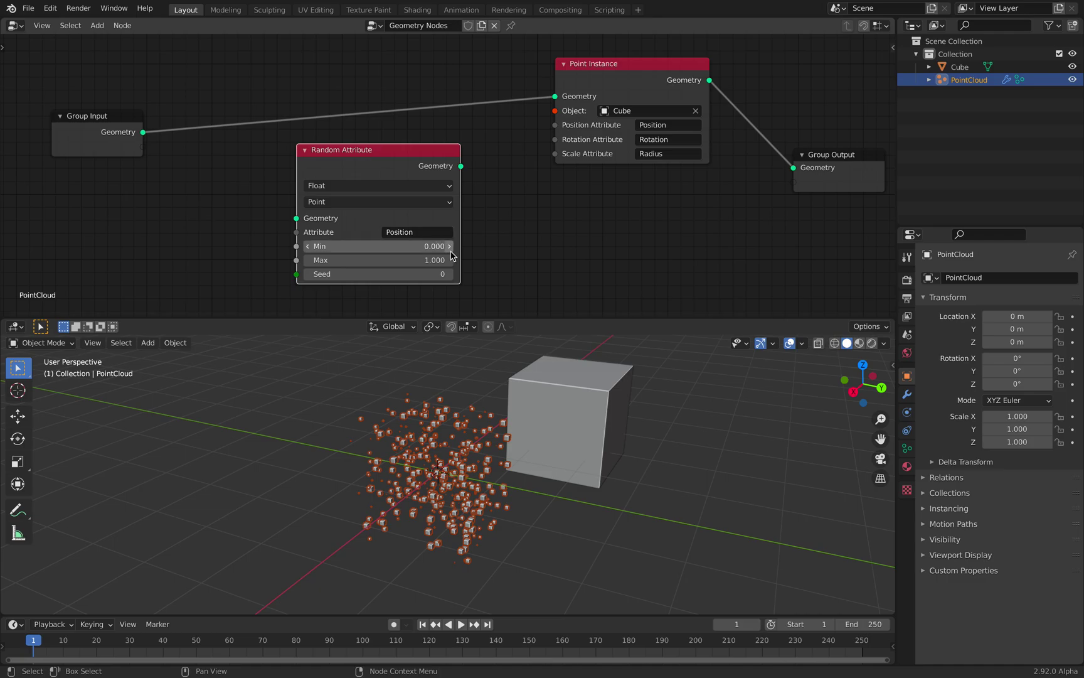
Step: Link the Random Attribute node between Group Input and Point Instance, and move it slightly upward
{"action": "middle_click_drag", "start_coordinate": [432, 223], "coordinate": [437, 221]}
{"action": "left_click_drag", "start_coordinate": [151, 132], "coordinate": [302, 217]}
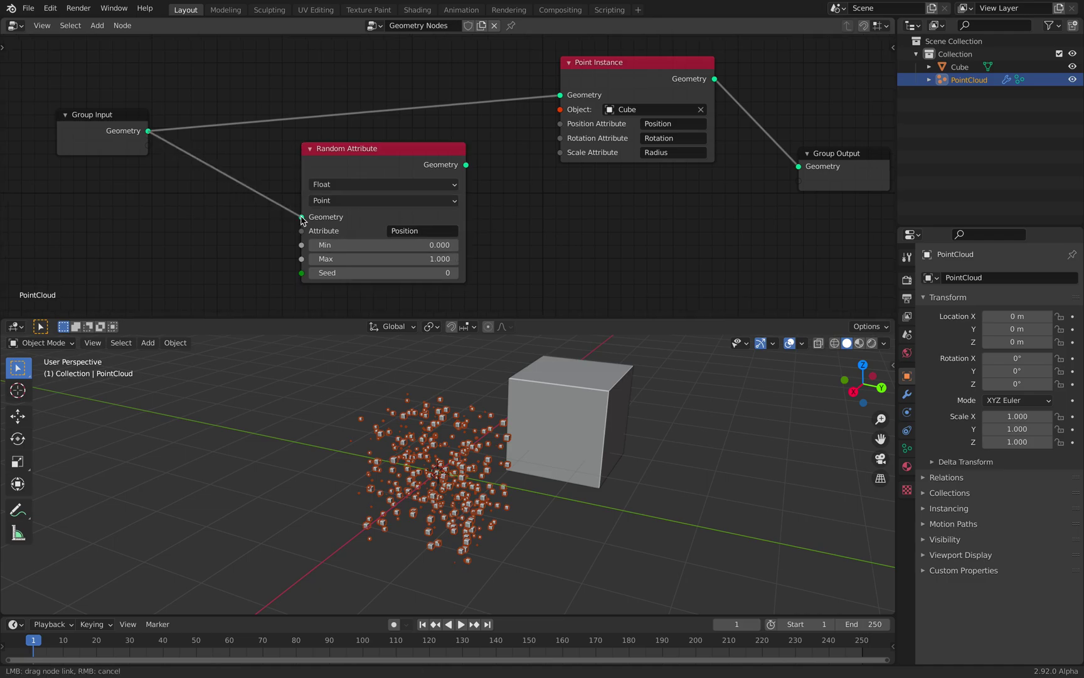
{"action": "left_click_drag", "start_coordinate": [467, 167], "coordinate": [560, 95]}
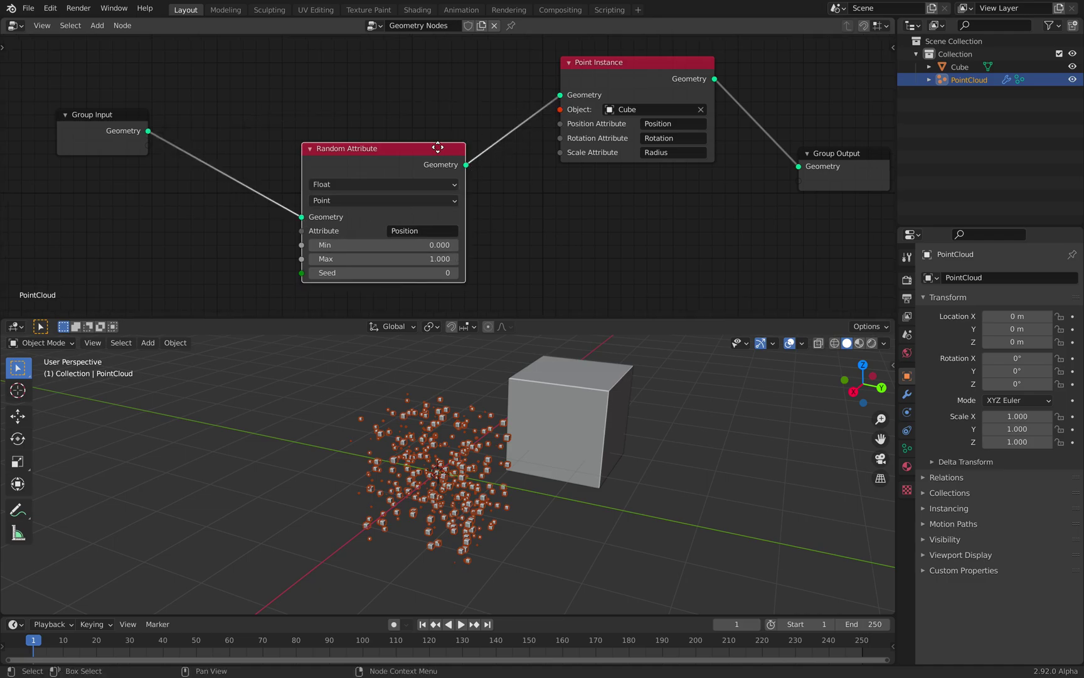
{"action": "left_click_drag", "start_coordinate": [436, 146], "coordinate": [448, 120]}
Step: Try a float range with Min 0.6 and Max 20.4 on the Random Attribute node
{"action": "scroll", "coordinate": [410, 201], "scroll_direction": "up", "scroll_amount": 2}
{"action": "left_click", "coordinate": [411, 225]}
{"action": "type", "text": "0.6"}
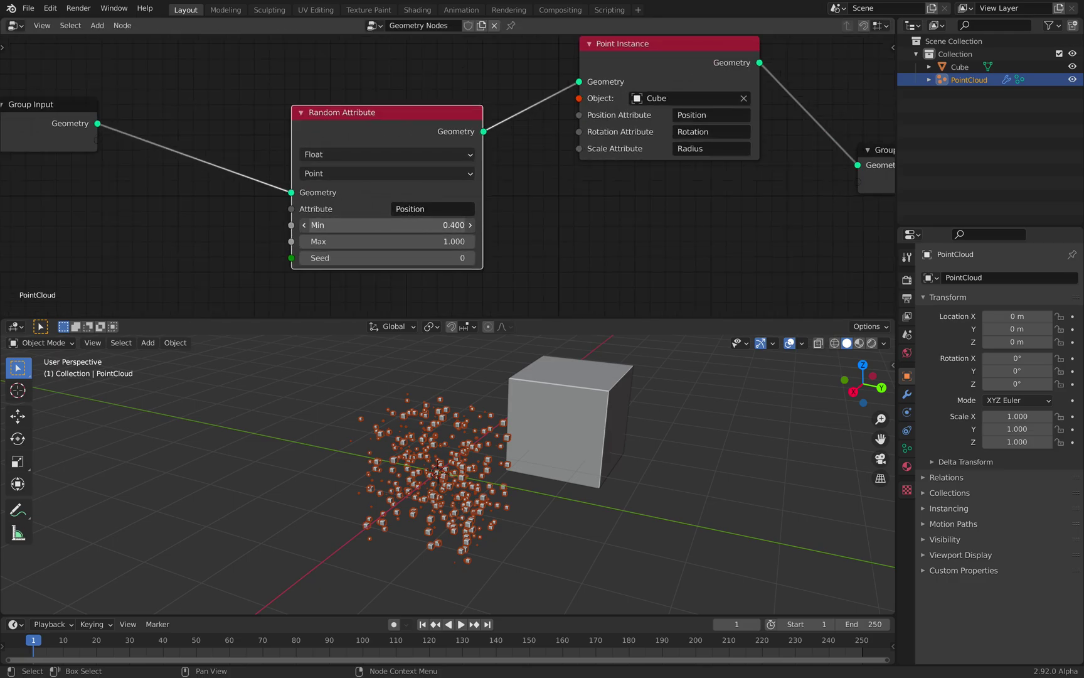
{"action": "key", "text": "Return"}
{"action": "left_click_drag", "start_coordinate": [412, 241], "coordinate": [413, 240]}
Step: Change the Random Attribute node's data type to Vector
{"action": "left_click", "coordinate": [412, 173]}
{"action": "left_click", "coordinate": [406, 154]}
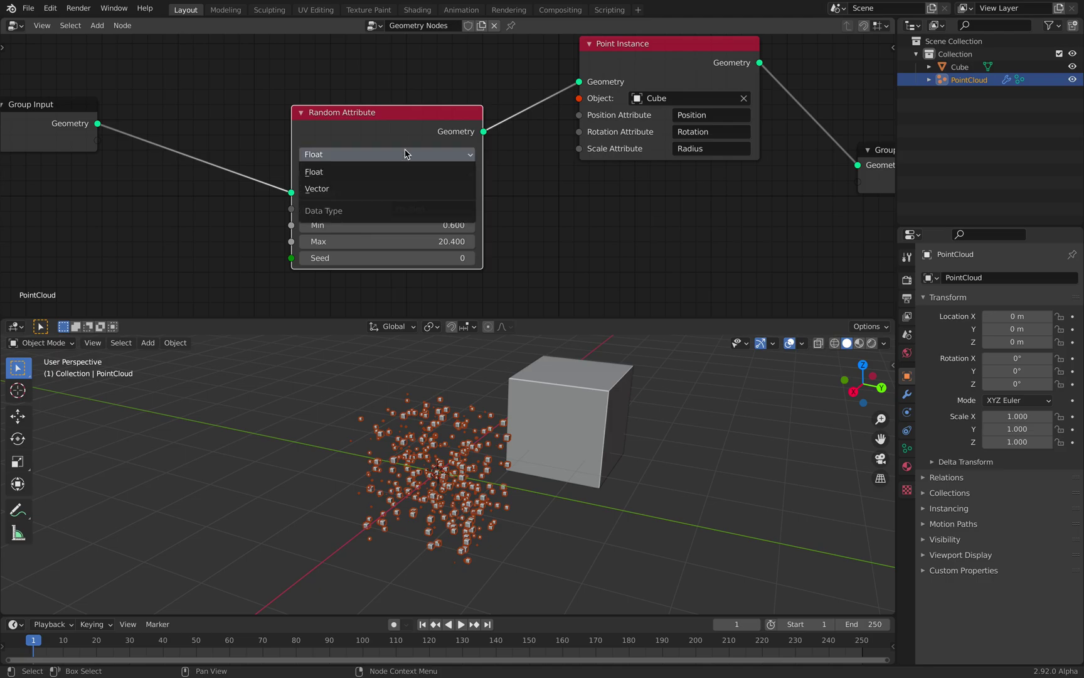
{"action": "left_click", "coordinate": [404, 188]}
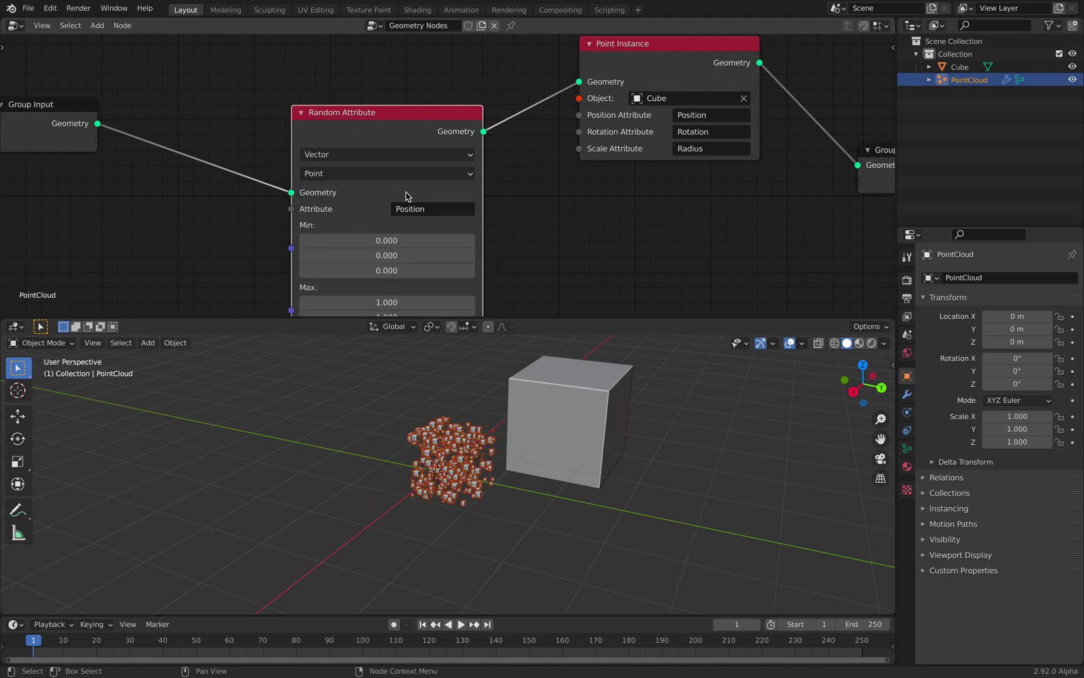
Step: Set the random position's X range to -2.52 through 3.4 and its Y range to -3.2 through 4.58
{"action": "middle_click_drag", "start_coordinate": [394, 236], "coordinate": [390, 190]}
{"action": "scroll", "coordinate": [388, 202], "scroll_direction": "down", "scroll_amount": 1}
{"action": "mouse_move", "coordinate": [387, 195]}
{"action": "left_mouse_down"}
{"action": "mouse_move", "coordinate": [337, 196]}
{"action": "mouse_move", "coordinate": [402, 195]}
{"action": "left_mouse_up"}
{"action": "middle_click_drag", "start_coordinate": [489, 401], "coordinate": [580, 380]}
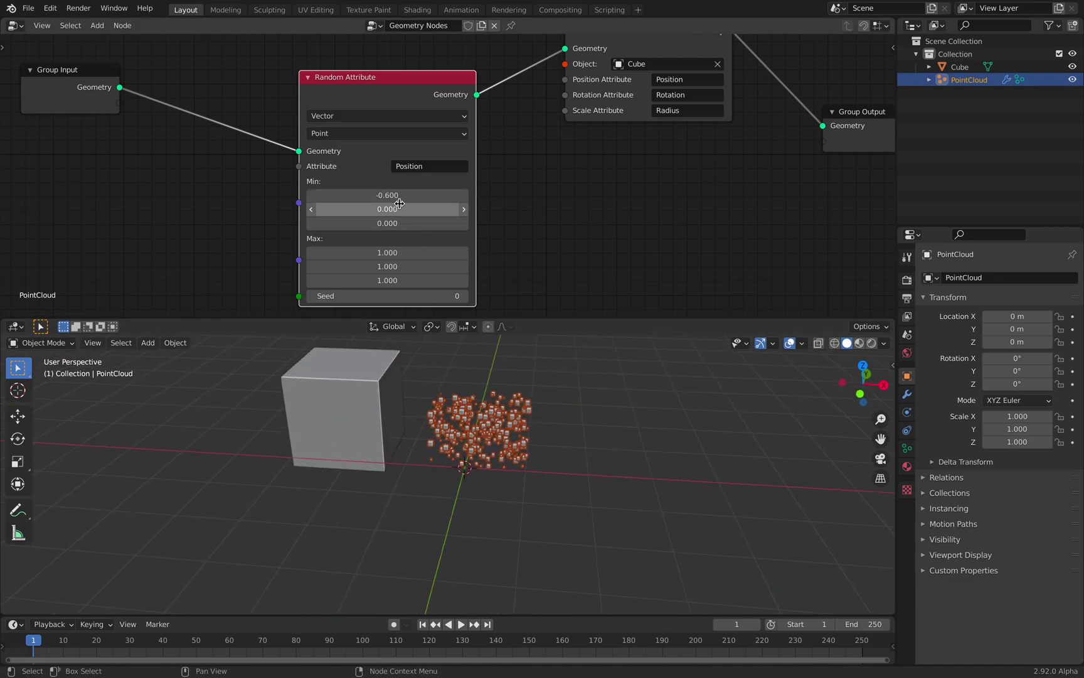
{"action": "left_click_drag", "start_coordinate": [399, 196], "coordinate": [386, 200]}
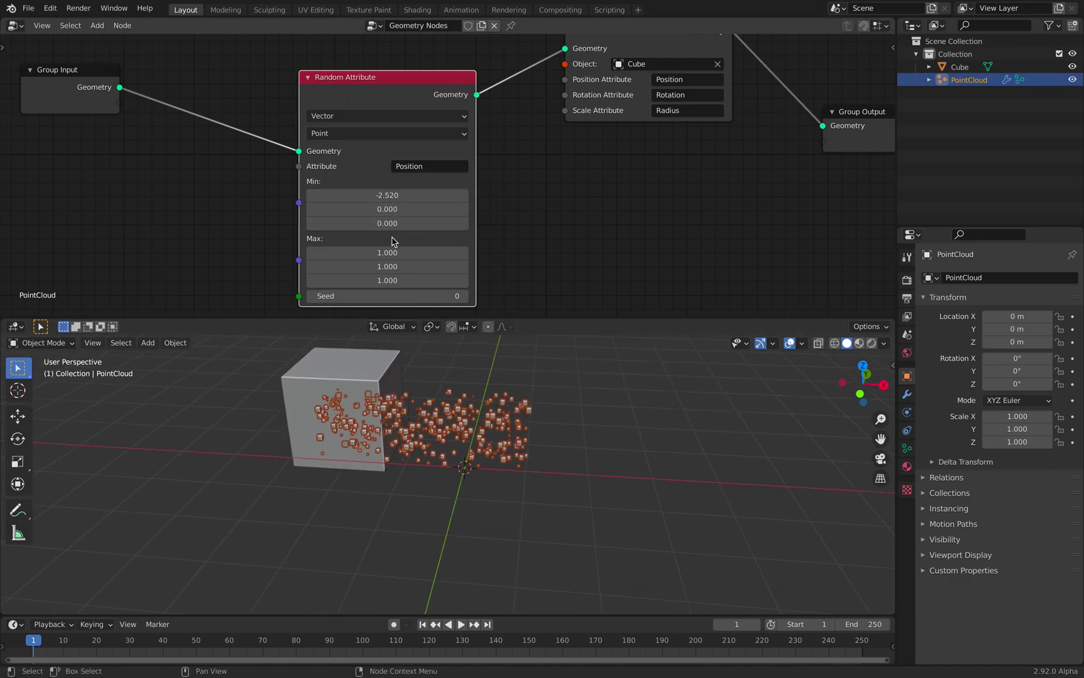
{"action": "left_click_drag", "start_coordinate": [392, 252], "coordinate": [408, 252]}
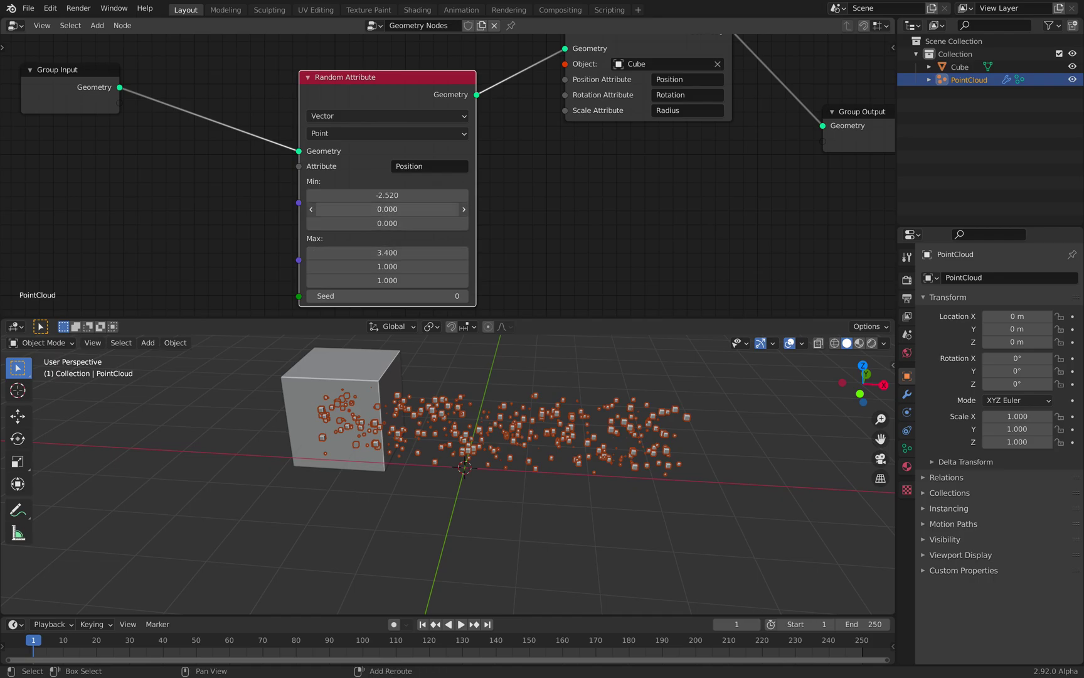
{"action": "left_click_drag", "start_coordinate": [387, 208], "coordinate": [367, 209]}
{"action": "left_click_drag", "start_coordinate": [387, 266], "coordinate": [401, 266]}
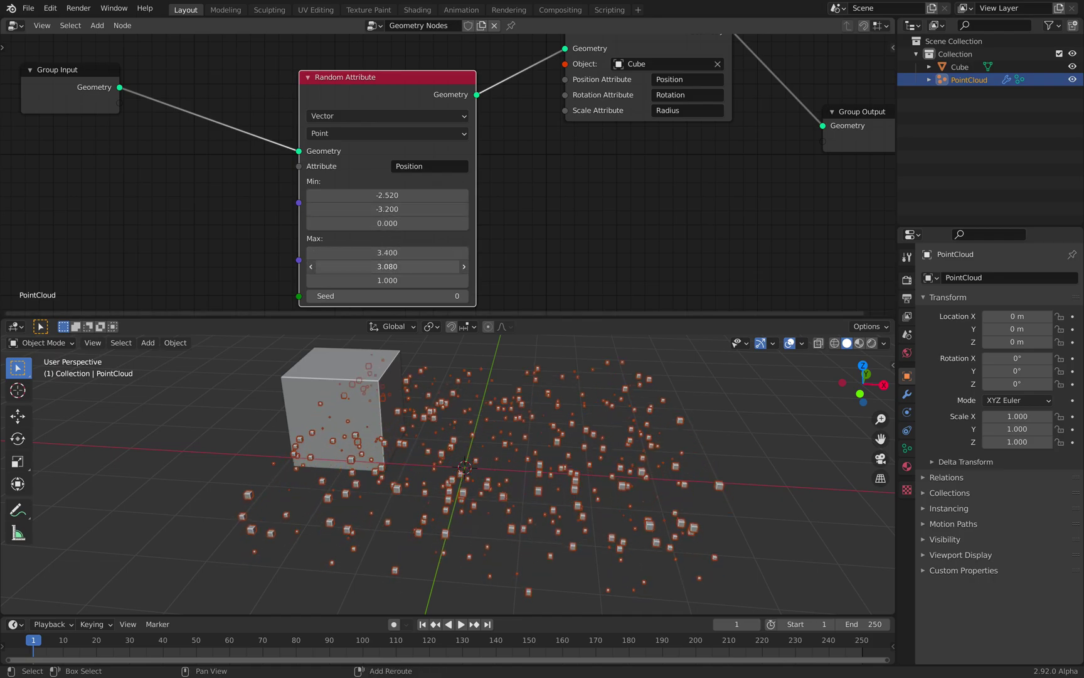
Step: Move the original cube away from the scattered points and save the file
{"action": "left_click", "coordinate": [376, 427]}
{"action": "key", "text": "g"}
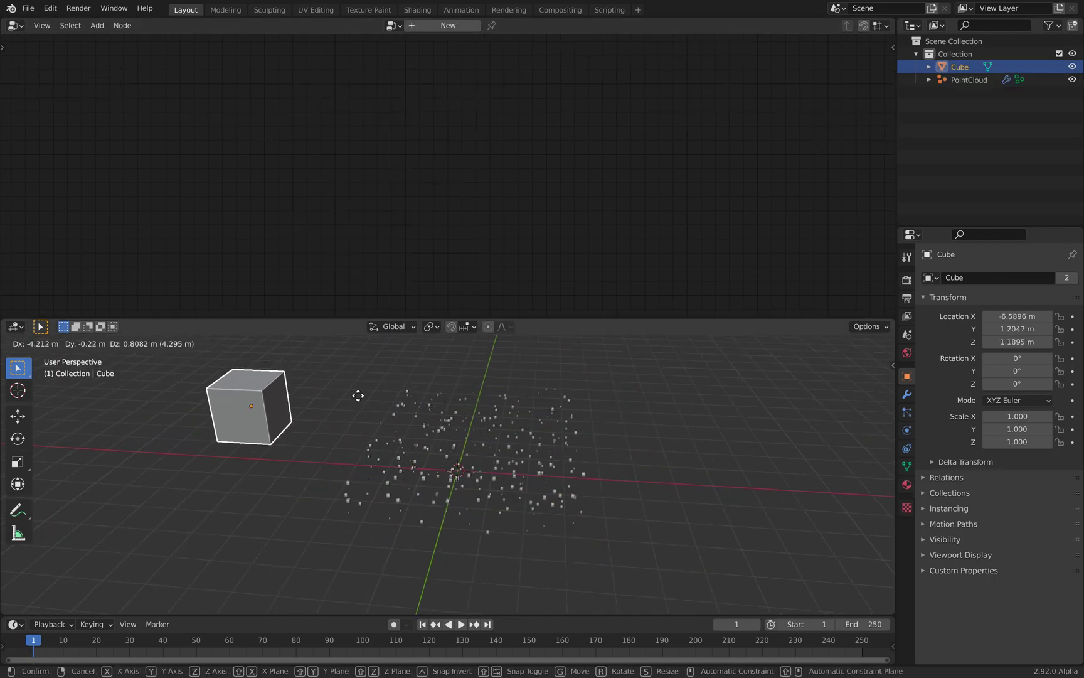
{"action": "left_click", "coordinate": [365, 394]}
{"action": "middle_click_drag", "start_coordinate": [447, 405], "coordinate": [391, 406]}
{"action": "key", "text": "ctrl+s"}
Step: Clear the selection and make the PointCloud object active again so its node tree is shown
{"action": "middle_click_drag", "start_coordinate": [521, 433], "coordinate": [477, 440]}
{"action": "scroll", "coordinate": [472, 460], "scroll_direction": "up", "scroll_amount": 2}
{"action": "key", "text": "alt+a"}
{"action": "left_click", "coordinate": [957, 70]}
{"action": "left_click", "coordinate": [968, 79]}
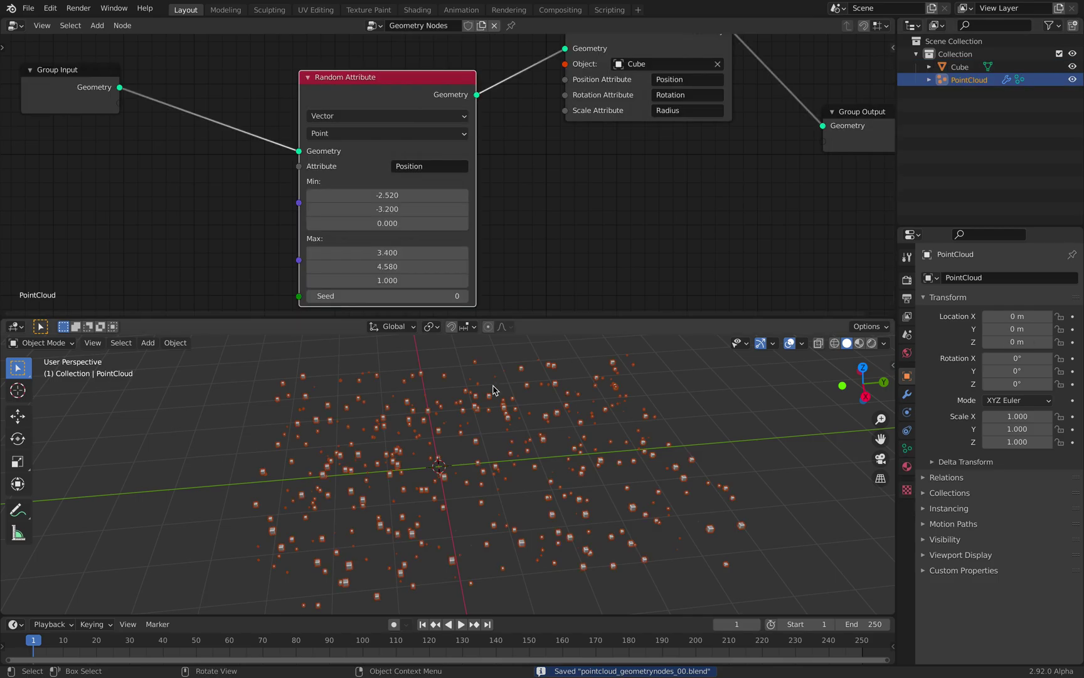
{"action": "mouse_move", "coordinate": [494, 390]}
{"action": "middle_mouse_down"}
{"action": "mouse_move", "coordinate": [525, 395]}
{"action": "mouse_move", "coordinate": [510, 392]}
{"action": "middle_mouse_up"}
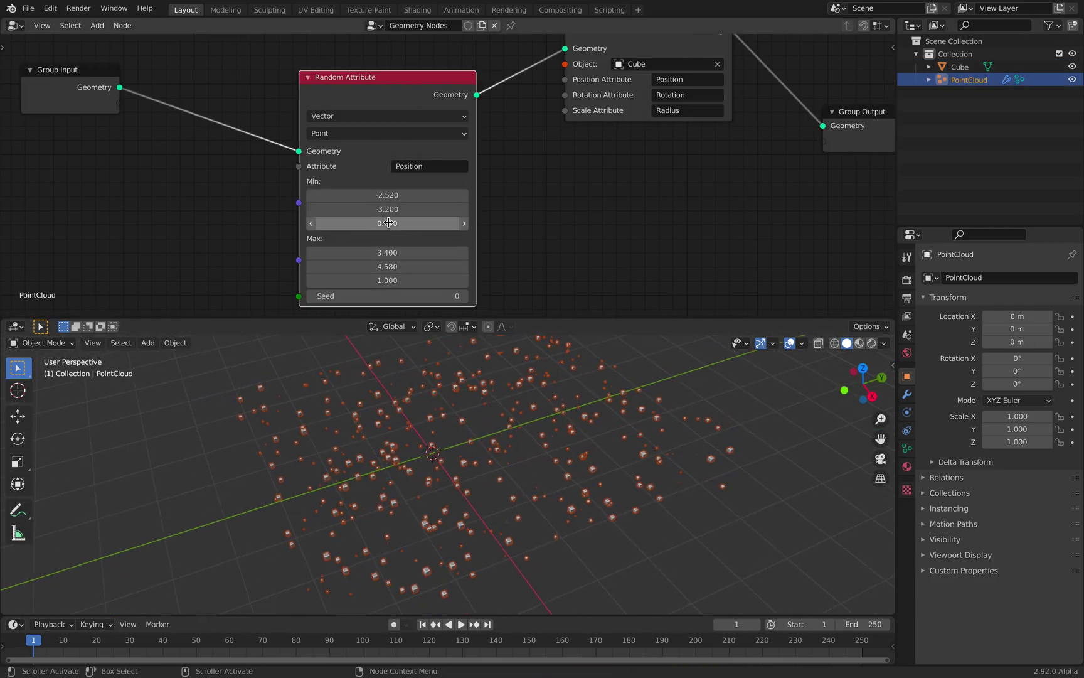
Step: Set the random position's Z range to -5 through 5.8
{"action": "left_click_drag", "start_coordinate": [387, 223], "coordinate": [424, 223]}
{"action": "scroll", "coordinate": [509, 471], "scroll_direction": "down", "scroll_amount": 1}
{"action": "scroll", "coordinate": [509, 471], "scroll_direction": "down", "scroll_amount": 3}
{"action": "middle_click_drag", "start_coordinate": [508, 471], "coordinate": [489, 435]}
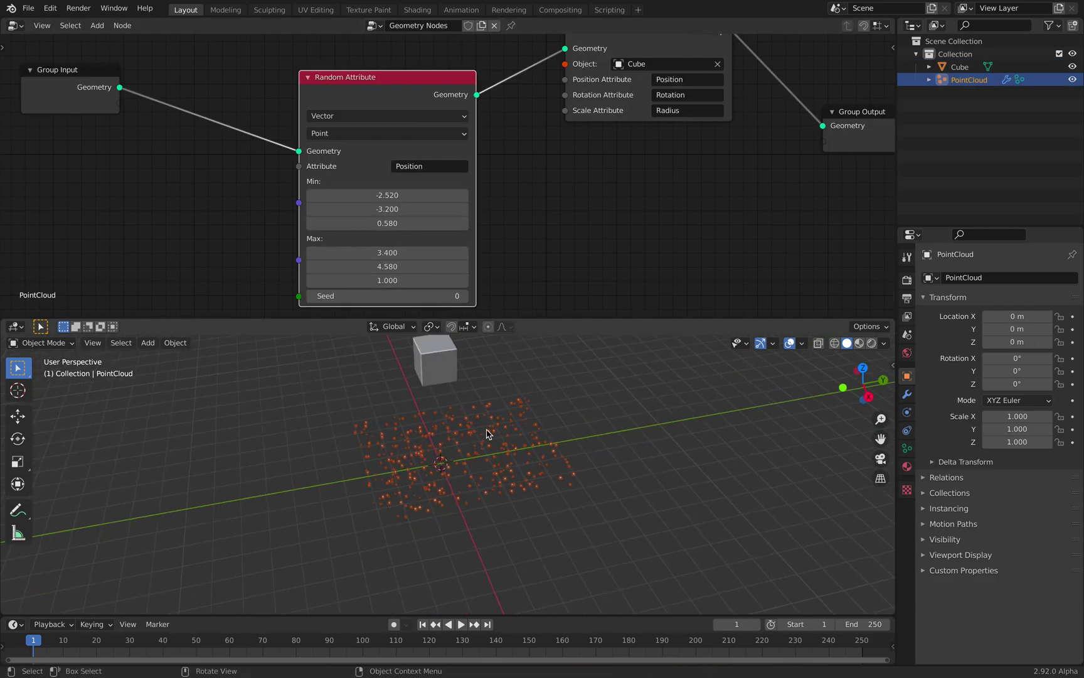
{"action": "mouse_move", "coordinate": [390, 281]}
{"action": "left_mouse_down"}
{"action": "mouse_move", "coordinate": [490, 281]}
{"action": "mouse_move", "coordinate": [407, 280]}
{"action": "left_mouse_up"}
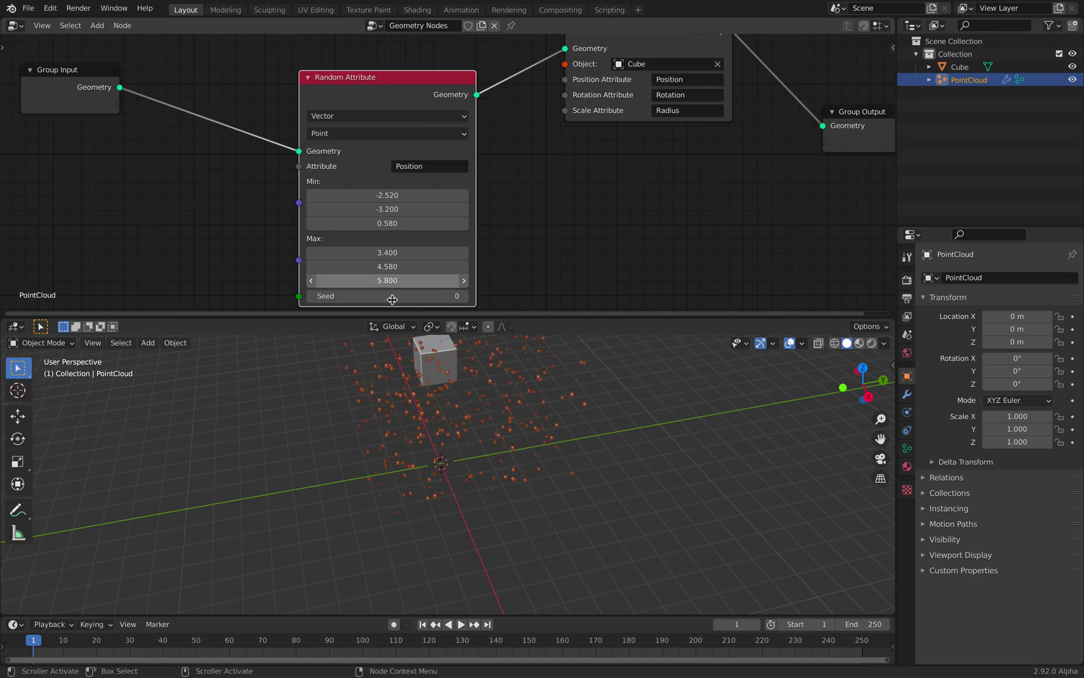
{"action": "middle_click_drag", "start_coordinate": [439, 376], "coordinate": [436, 323]}
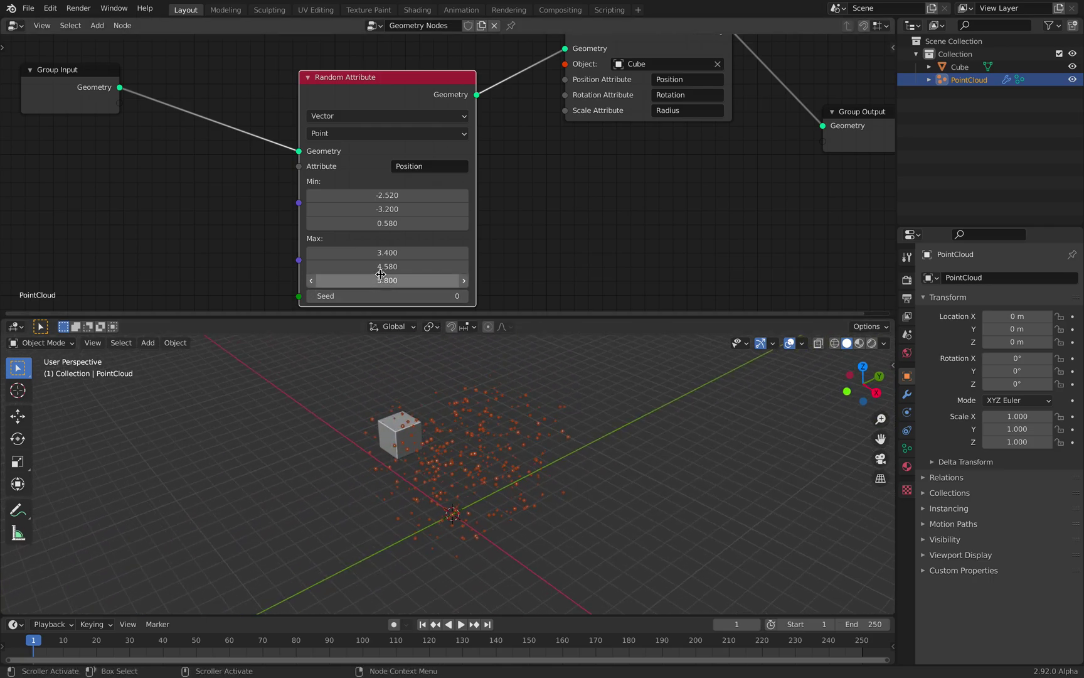
{"action": "left_click", "coordinate": [389, 223]}
{"action": "type", "text": "-5"}
{"action": "key", "text": "Return"}
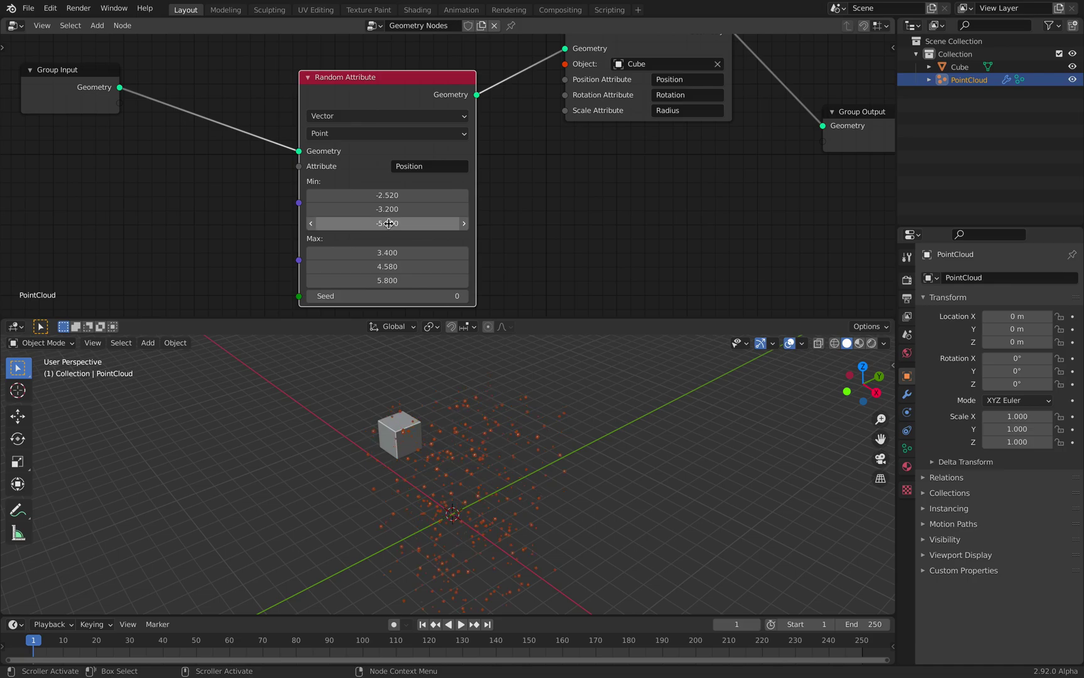
Step: Set the Random Attribute node's Seed to 154 and save the file
{"action": "mouse_move", "coordinate": [493, 408]}
{"action": "middle_mouse_down"}
{"action": "mouse_move", "coordinate": [501, 431]}
{"action": "mouse_move", "coordinate": [495, 412]}
{"action": "middle_mouse_up"}
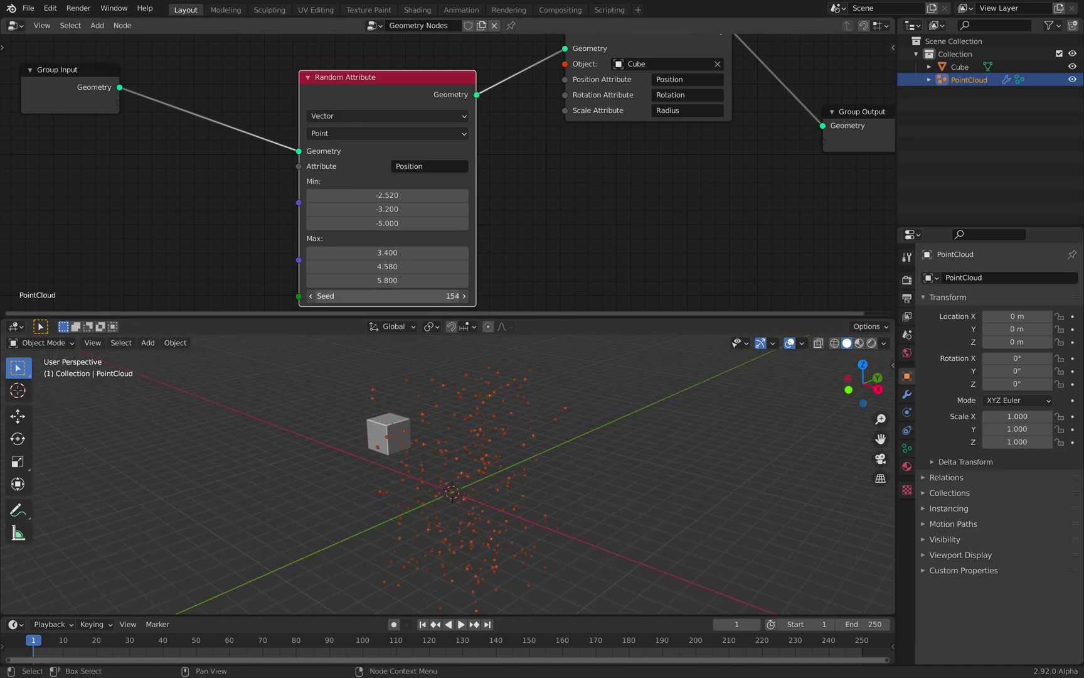
{"action": "scroll", "coordinate": [229, 234], "scroll_direction": "down", "scroll_amount": 4}
{"action": "key", "text": "ctrl+s"}
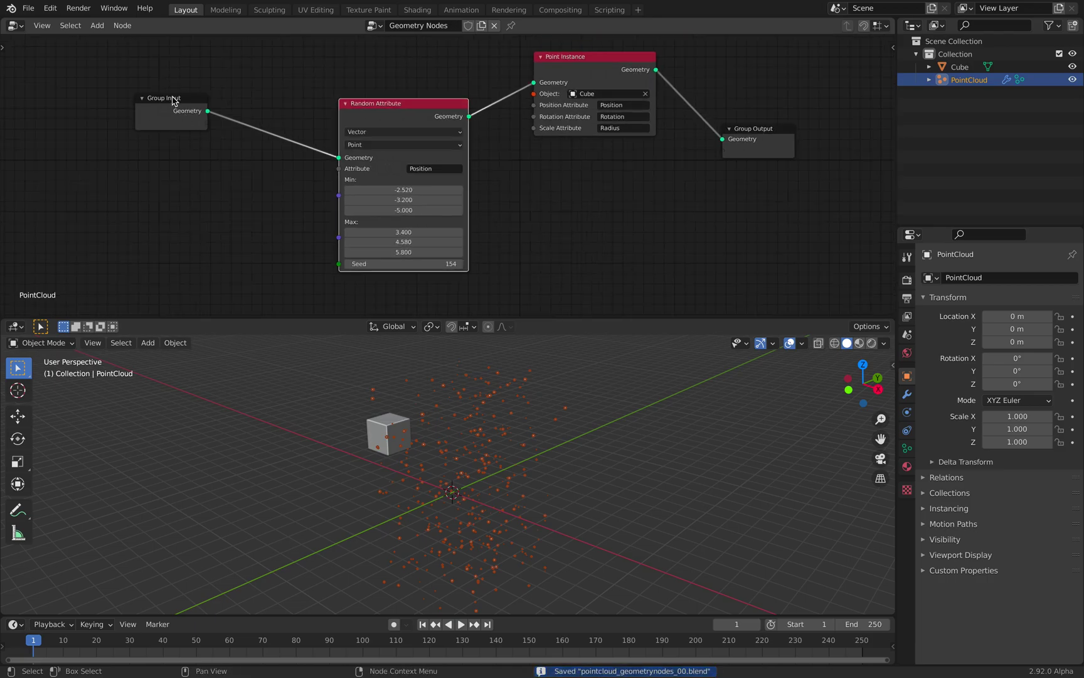
Step: Rearrange the nodes to leave a wide gap between Group Input and Random Attribute
{"action": "left_click_drag", "start_coordinate": [172, 99], "coordinate": [106, 100]}
{"action": "left_click_drag", "start_coordinate": [377, 103], "coordinate": [385, 95]}
{"action": "left_click_drag", "start_coordinate": [567, 72], "coordinate": [549, 53]}
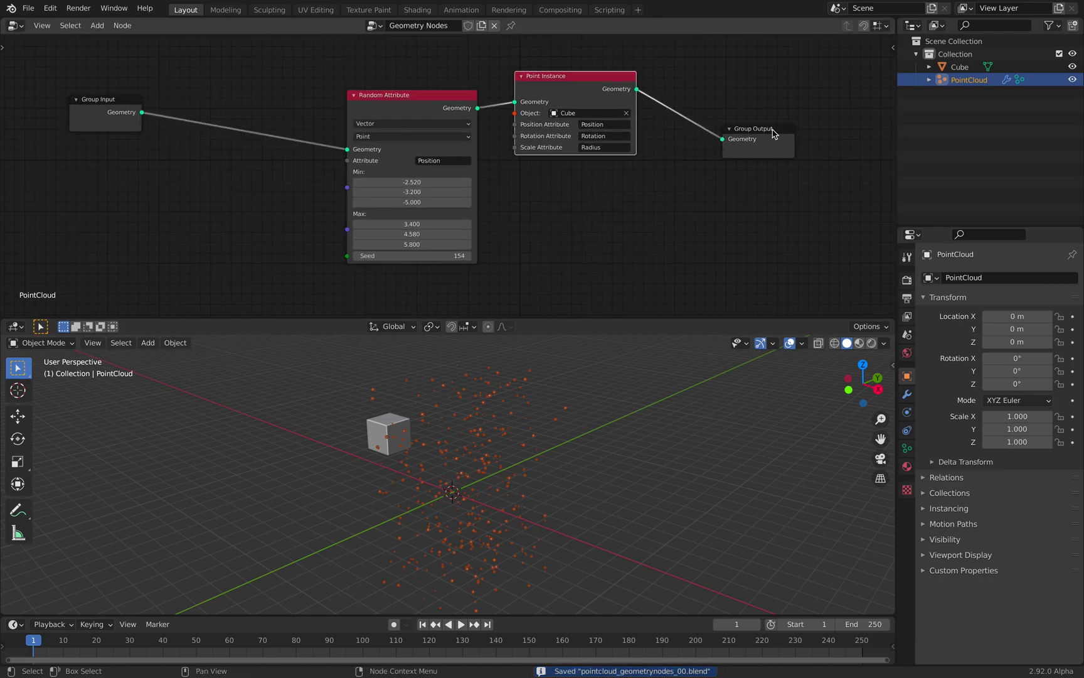
{"action": "left_click_drag", "start_coordinate": [773, 134], "coordinate": [766, 113]}
{"action": "scroll", "coordinate": [630, 122], "scroll_direction": "up", "scroll_amount": 1}
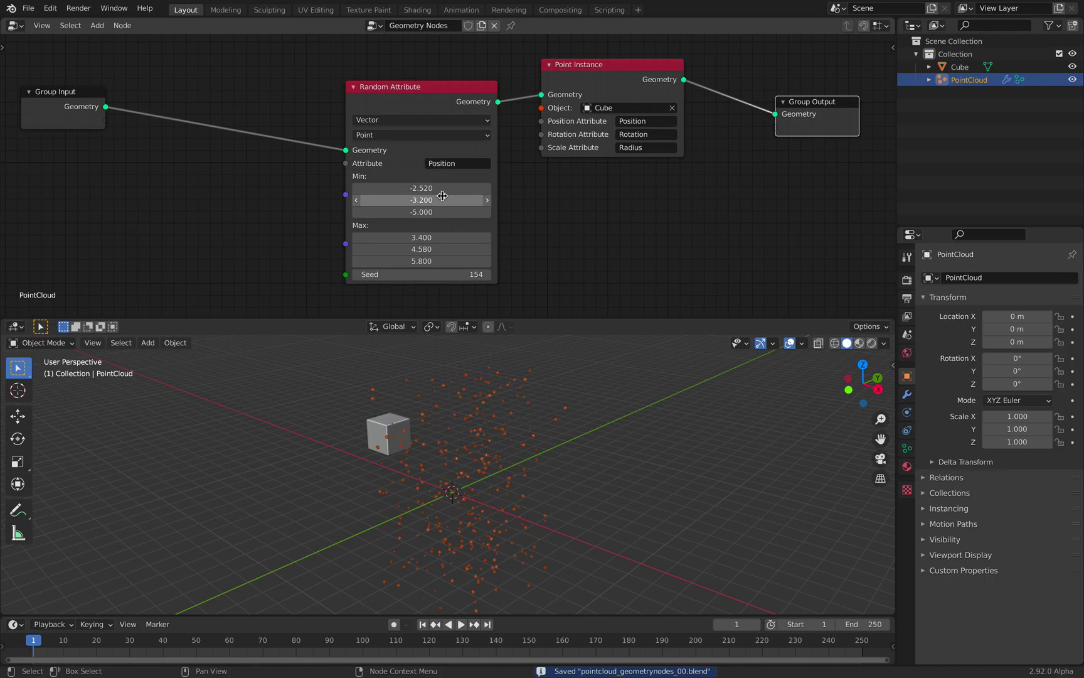
{"action": "scroll", "coordinate": [442, 195], "scroll_direction": "down", "scroll_amount": 1}
{"action": "middle_click_drag", "start_coordinate": [435, 440], "coordinate": [502, 420]}
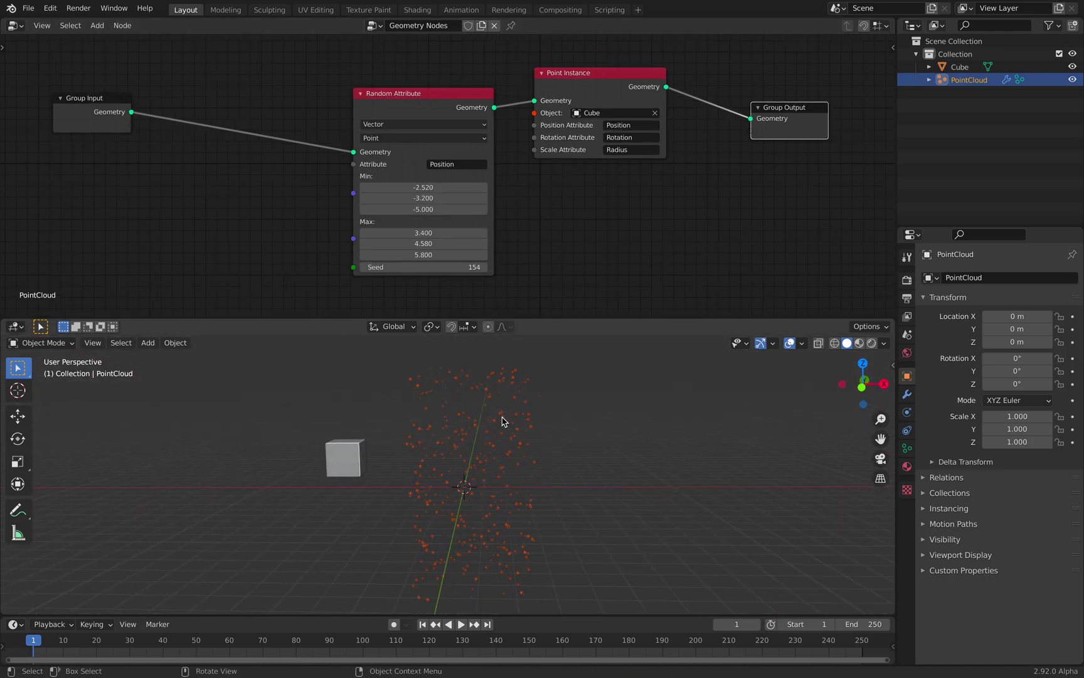
Step: Add a Random Float node below the link between Group Input and Random Attribute
{"action": "middle_click_drag", "start_coordinate": [276, 180], "coordinate": [306, 178]}
{"action": "key", "text": "shift+a"}
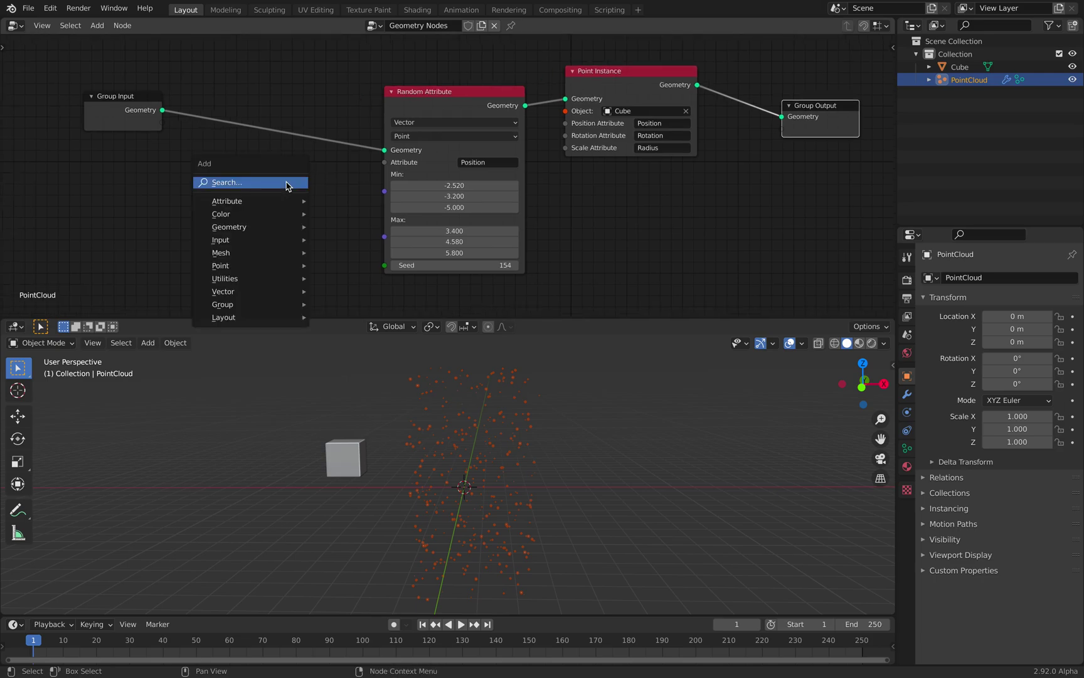
{"action": "left_click", "coordinate": [287, 183]}
{"action": "type", "text": "random"}
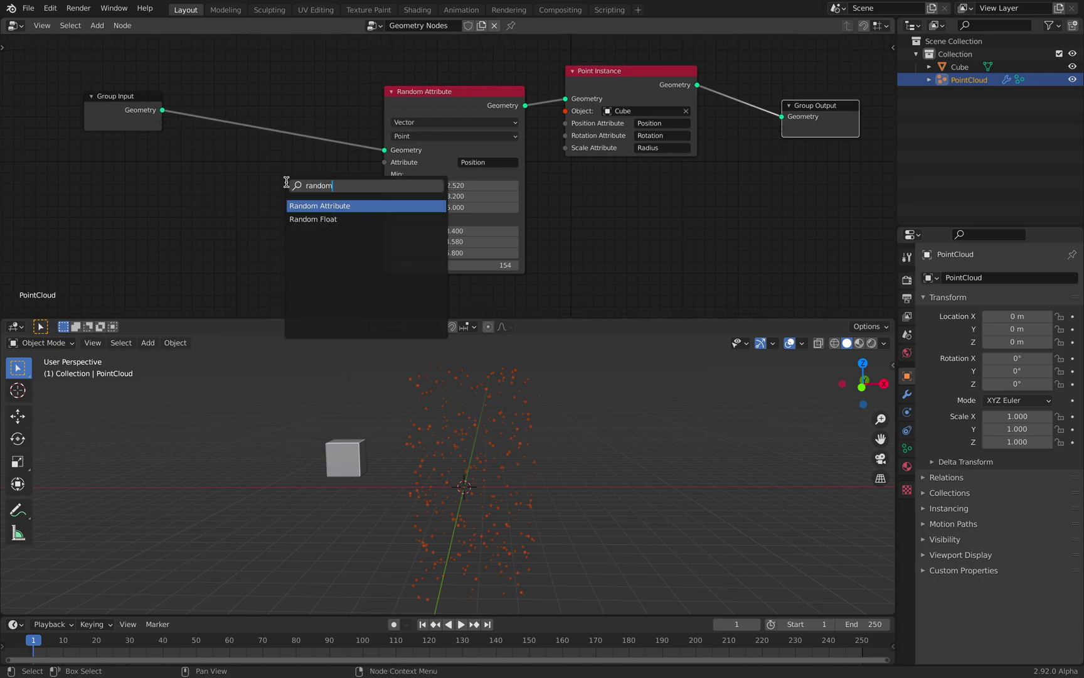
{"action": "key", "text": "Down"}
{"action": "key", "text": "Return"}
{"action": "left_click", "coordinate": [263, 180]}
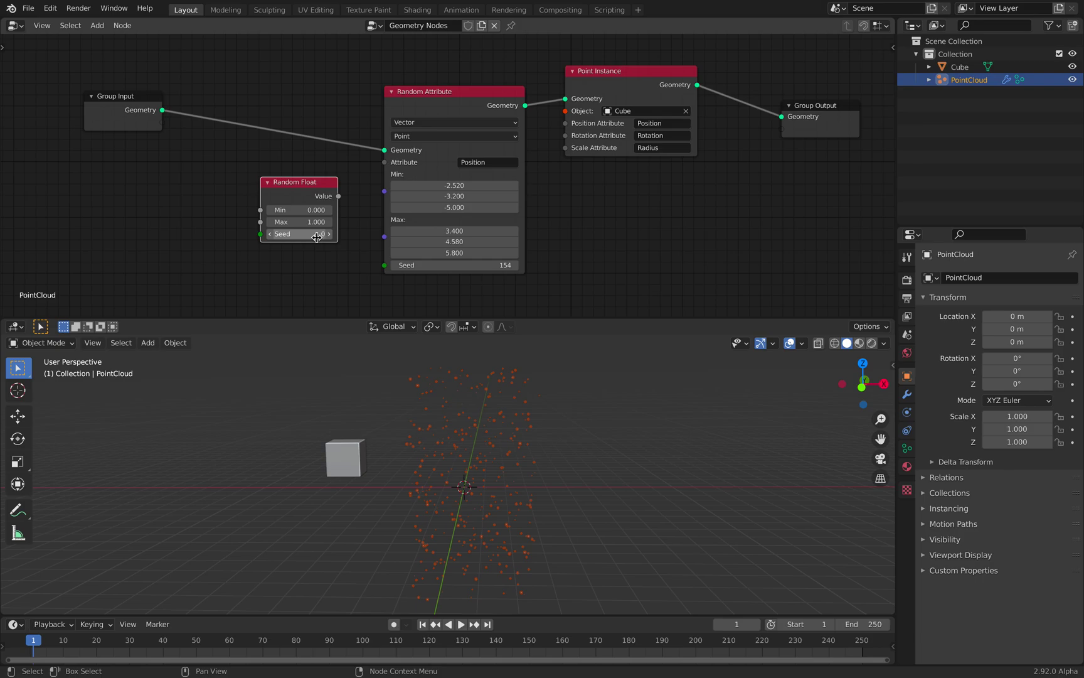
Step: Set the Random Float node's Seed to 24 and spread it and Group Input away from Random Attribute
{"action": "left_click_drag", "start_coordinate": [317, 235], "coordinate": [352, 235]}
{"action": "left_click_drag", "start_coordinate": [298, 187], "coordinate": [246, 195]}
{"action": "middle_click_drag", "start_coordinate": [246, 195], "coordinate": [290, 207]}
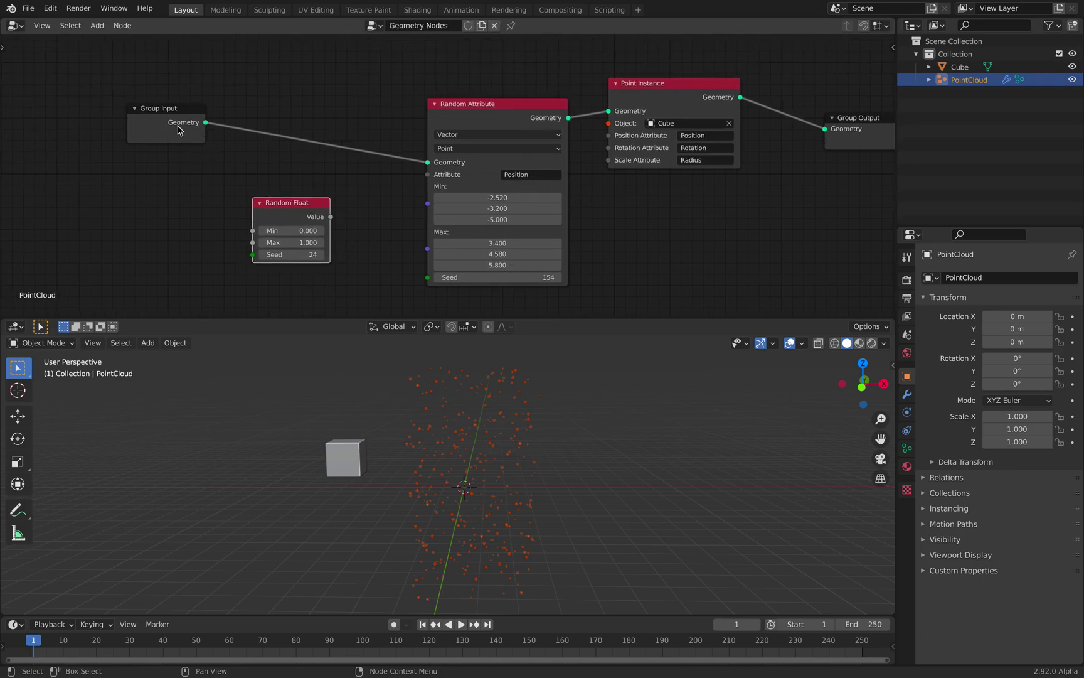
{"action": "left_click_drag", "start_coordinate": [176, 112], "coordinate": [172, 107]}
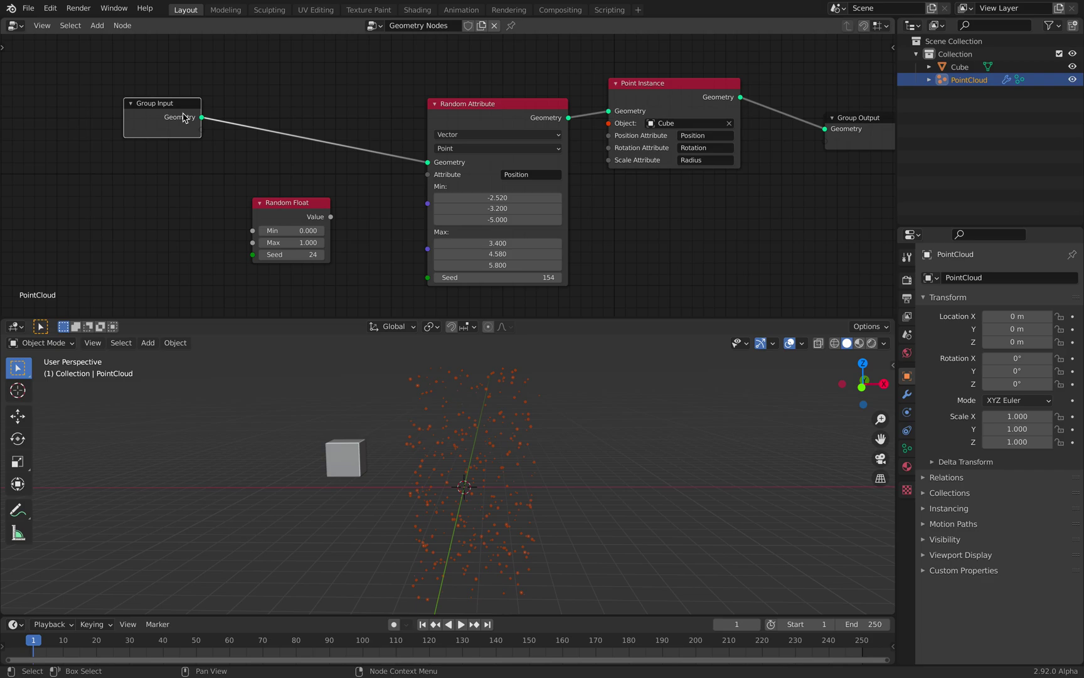
Step: Add an unconnected Point Distribute node beside the Random Float node, below Group Input, and save the file
{"action": "middle_click_drag", "start_coordinate": [184, 117], "coordinate": [240, 91]}
{"action": "key", "text": "shift+a"}
{"action": "type", "text": "po"}
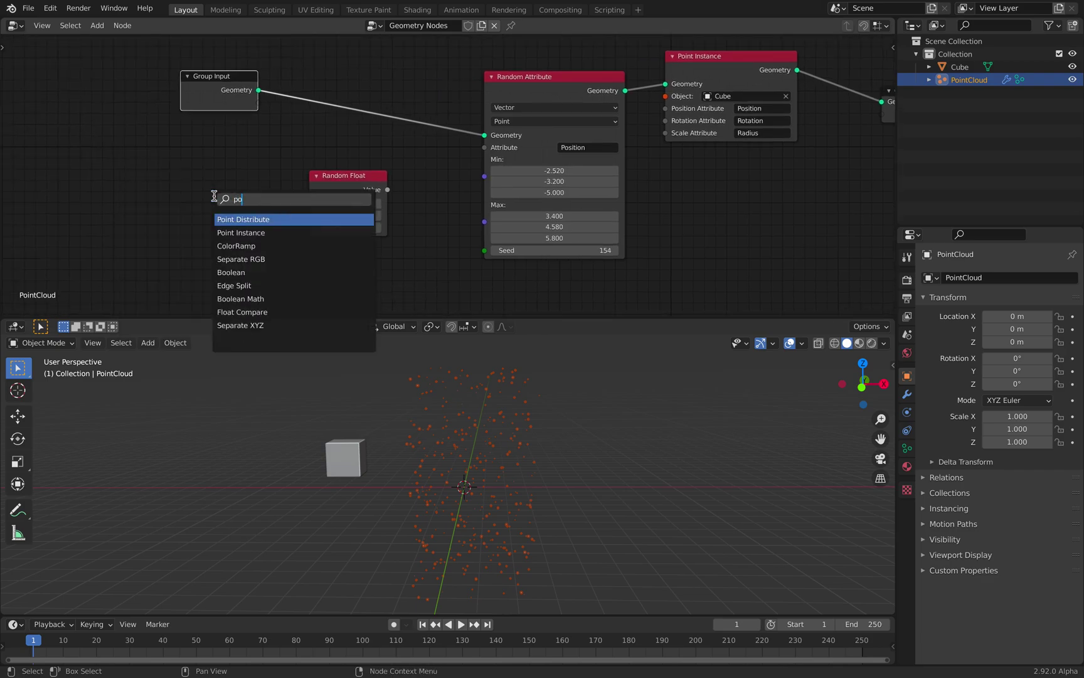
{"action": "type", "text": "int"}
{"action": "key", "text": "Return"}
{"action": "left_click", "coordinate": [205, 193]}
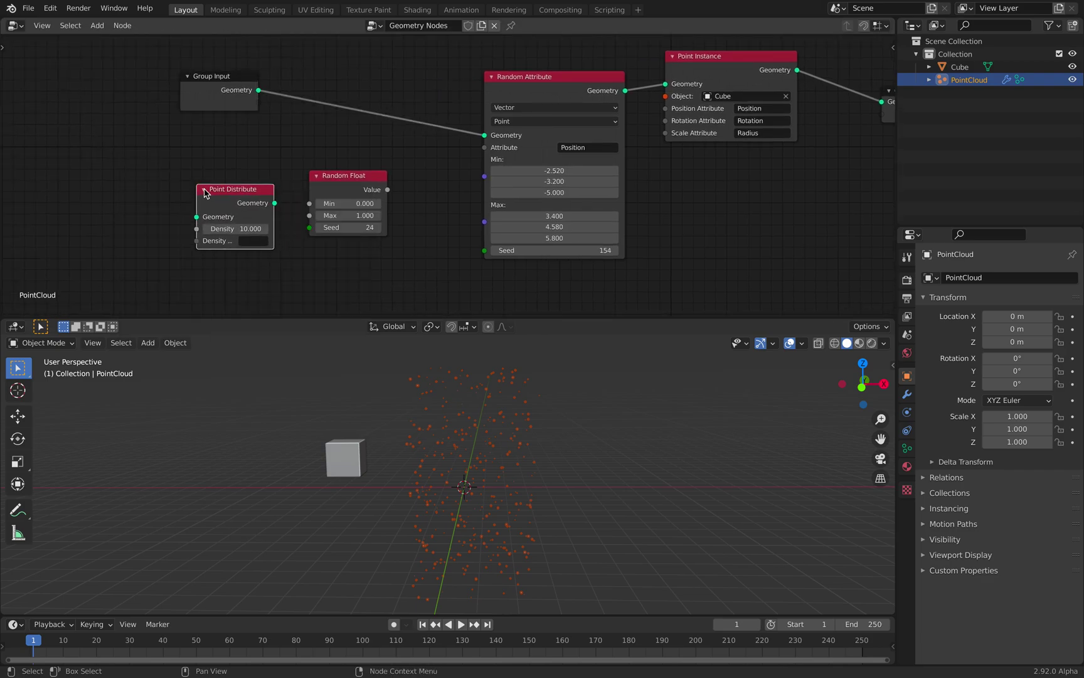
{"action": "scroll", "coordinate": [205, 193], "scroll_direction": "up", "scroll_amount": 1}
{"action": "left_click_drag", "start_coordinate": [206, 193], "coordinate": [115, 219]}
{"action": "middle_click_drag", "start_coordinate": [198, 252], "coordinate": [210, 257]}
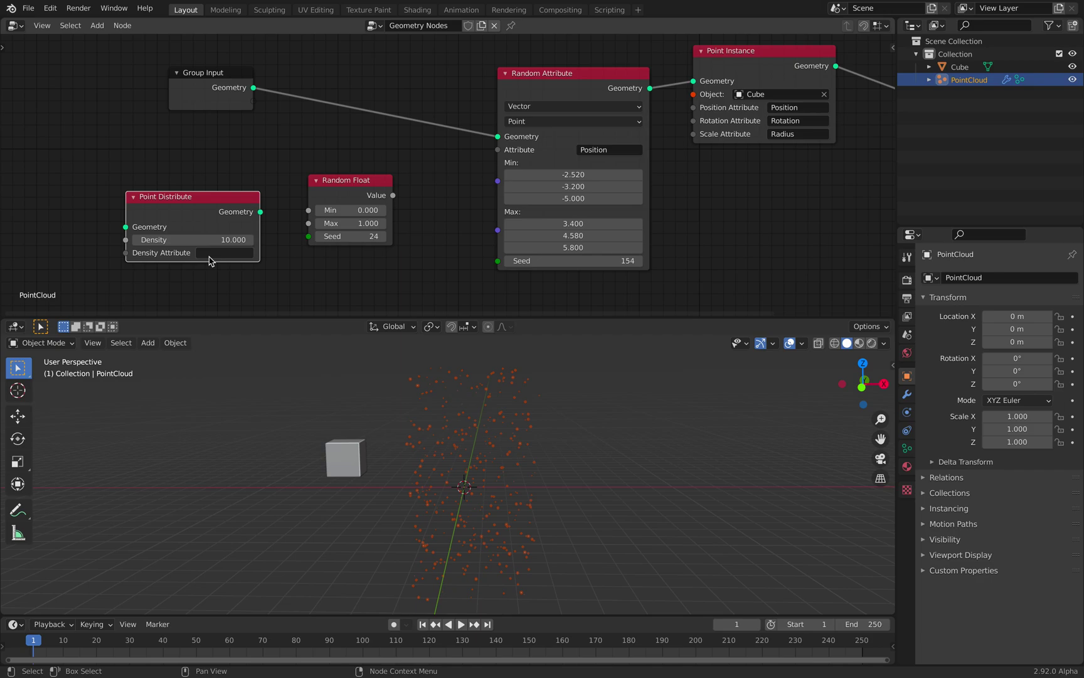
{"action": "middle_click_drag", "start_coordinate": [431, 403], "coordinate": [465, 431]}
{"action": "key", "text": "ctrl+s"}
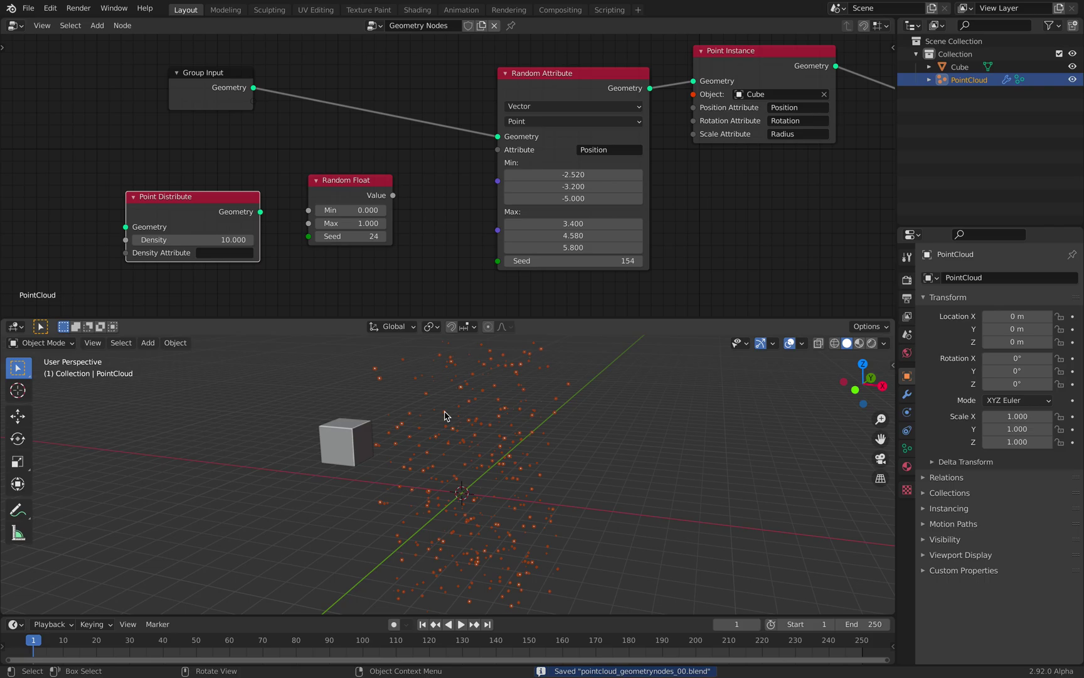
{"action": "scroll", "coordinate": [346, 203], "scroll_direction": "down", "scroll_amount": 2}
{"action": "left_click_drag", "start_coordinate": [259, 184], "coordinate": [215, 157]}
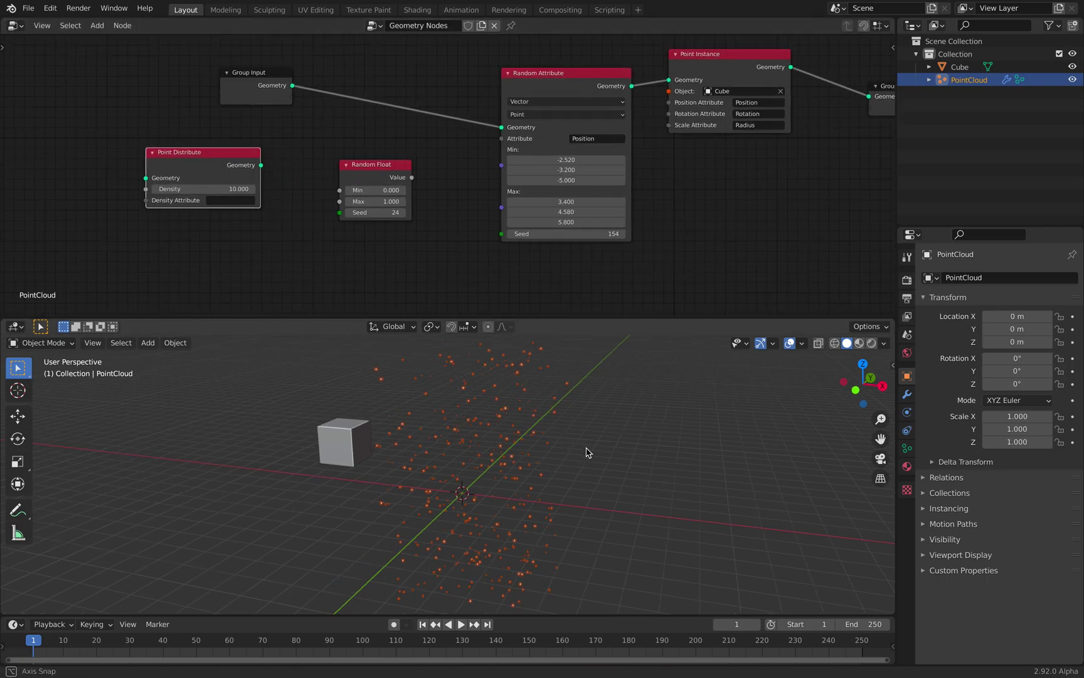
Step: Add a Monkey mesh, place it beside the point cloud at about X 7.6 m, Z 1.6 m, and scale it to about 1.97
{"action": "key", "text": "shift+a"}
{"action": "mouse_move", "coordinate": [589, 412]}
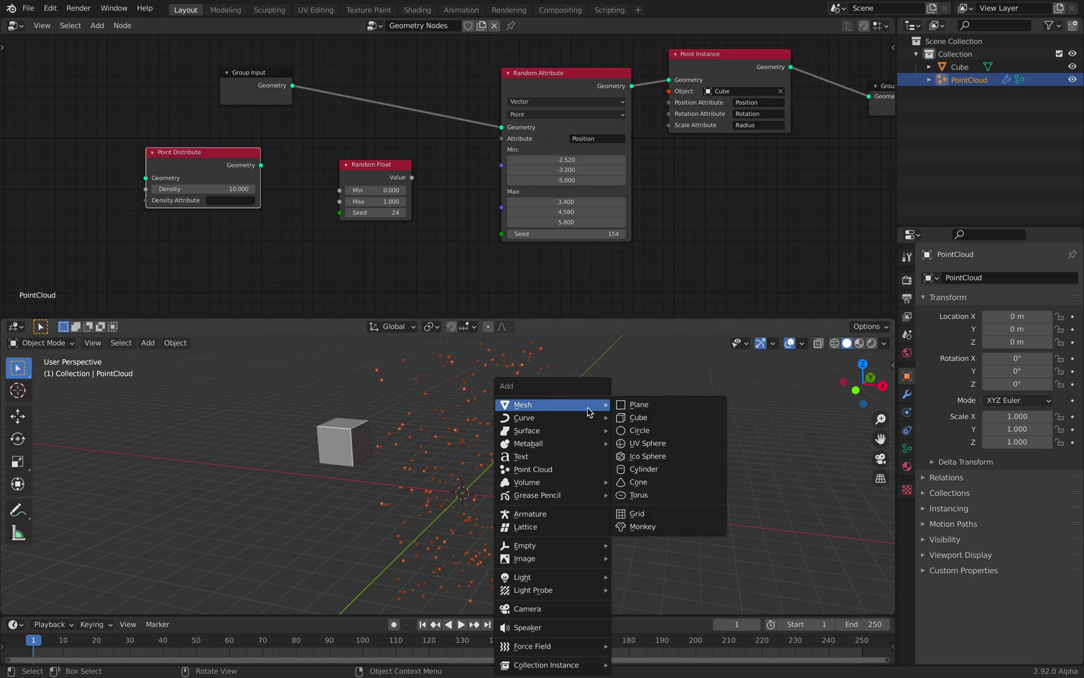
{"action": "left_click", "coordinate": [663, 528]}
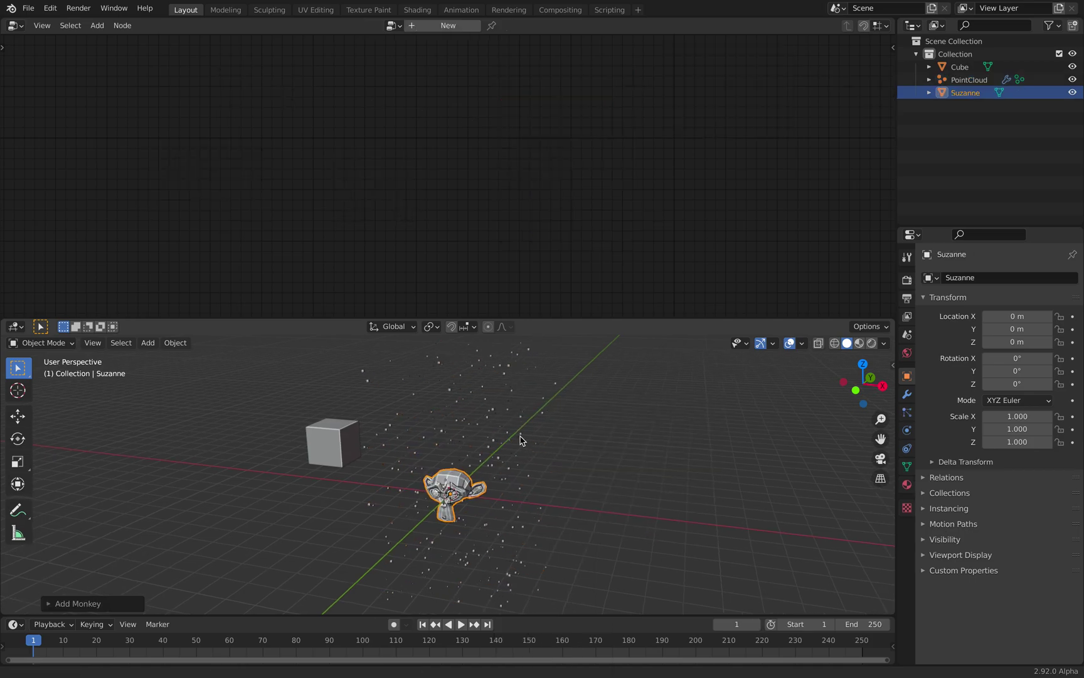
{"action": "key", "text": "g"}
{"action": "left_click", "coordinate": [697, 414]}
{"action": "key", "text": "s"}
{"action": "left_click", "coordinate": [706, 490]}
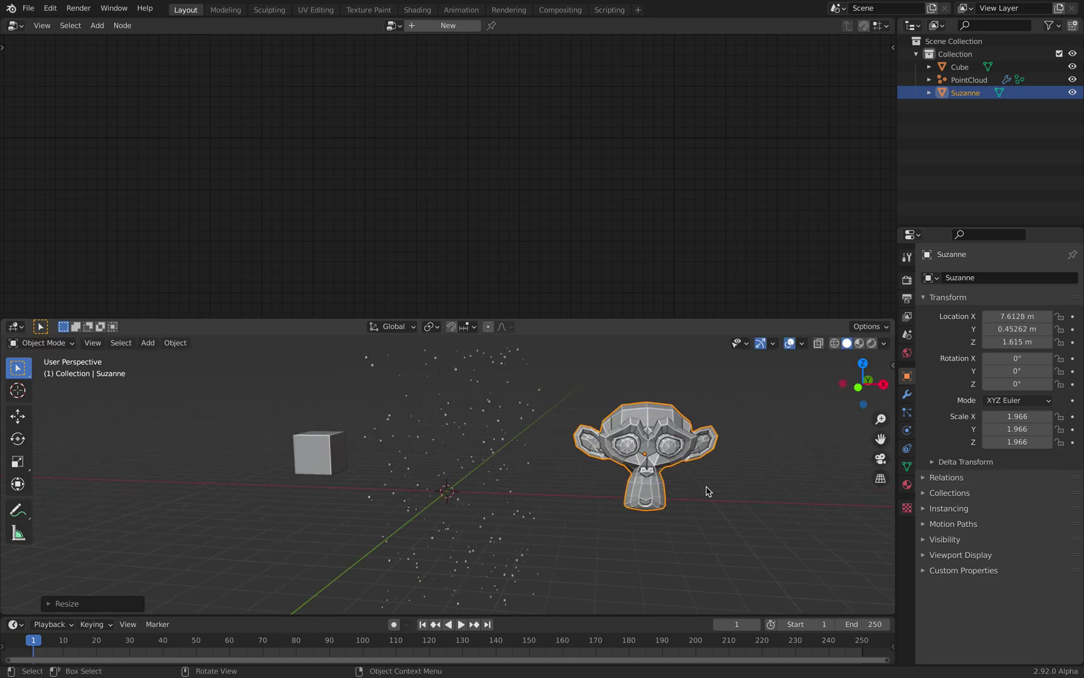
{"action": "middle_click_drag", "start_coordinate": [671, 485], "coordinate": [661, 452]}
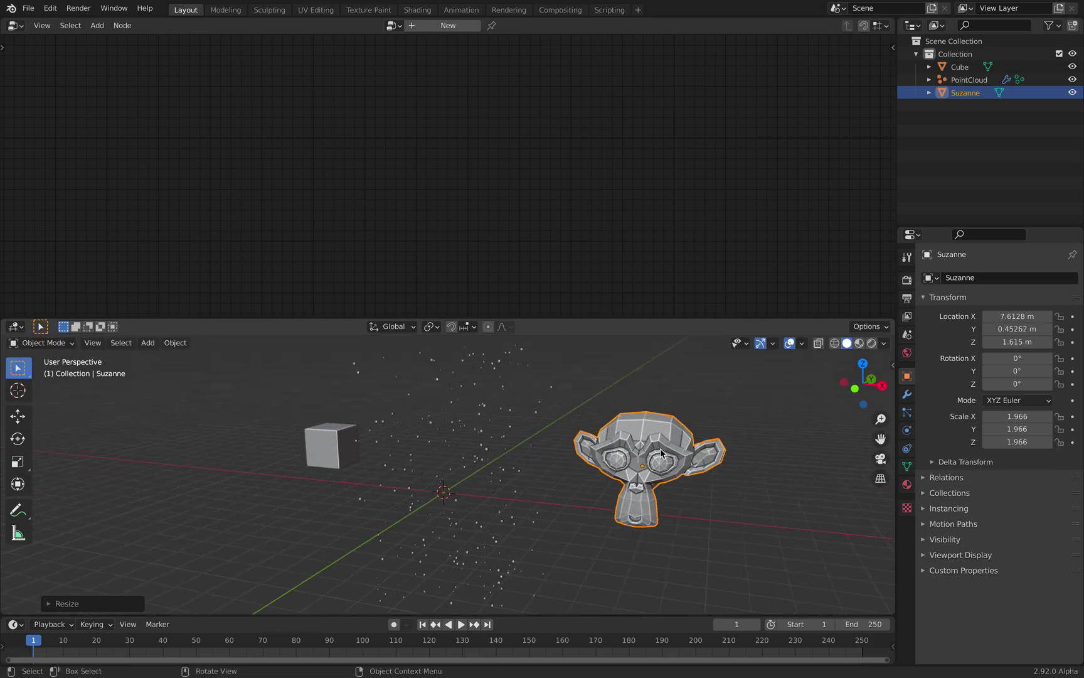
{"action": "middle_click_drag", "start_coordinate": [734, 497], "coordinate": [727, 492]}
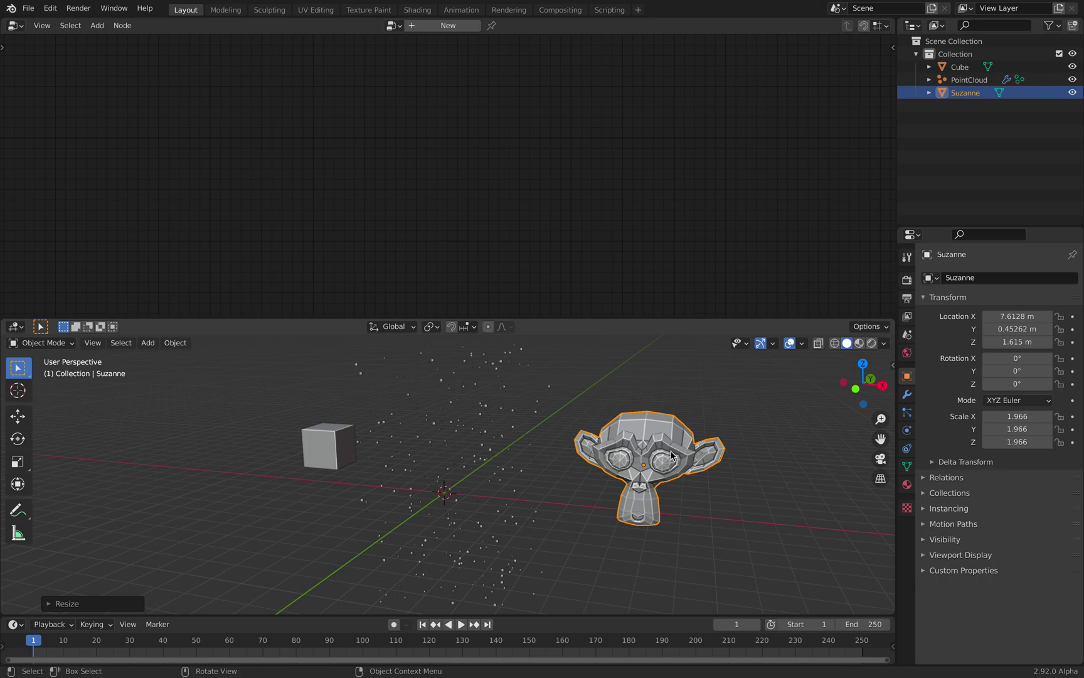
Step: Convert the Suzanne mesh to a Pointcloud object and deselect it
{"action": "key", "text": "Tab"}
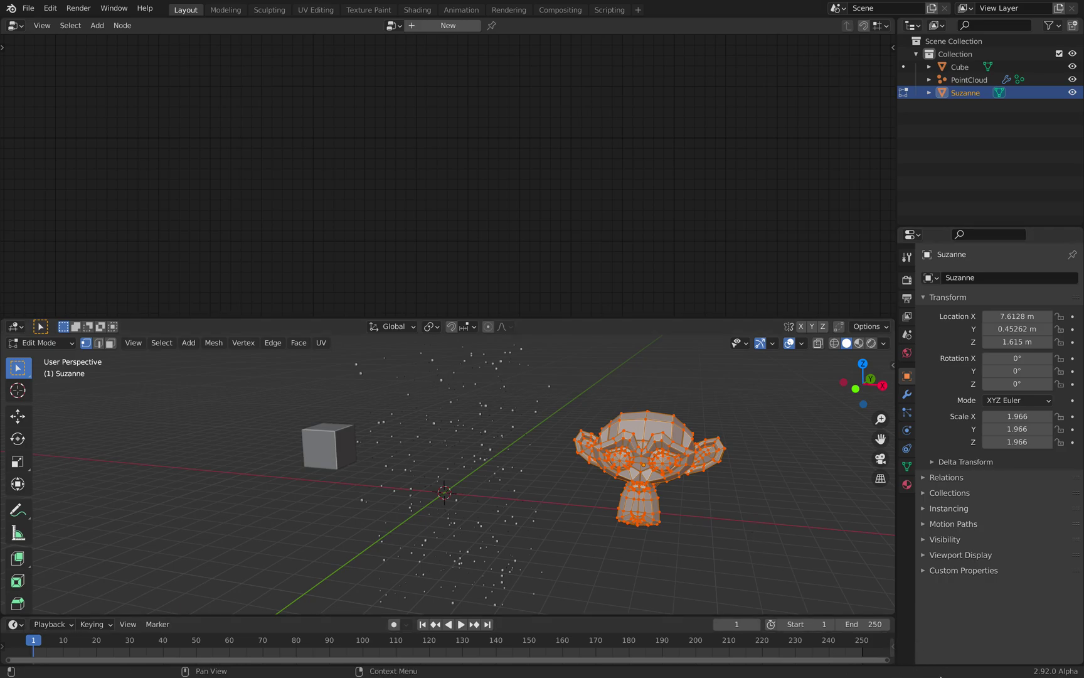
{"action": "key", "text": "Tab"}
{"action": "middle_click_drag", "start_coordinate": [666, 442], "coordinate": [660, 439]}
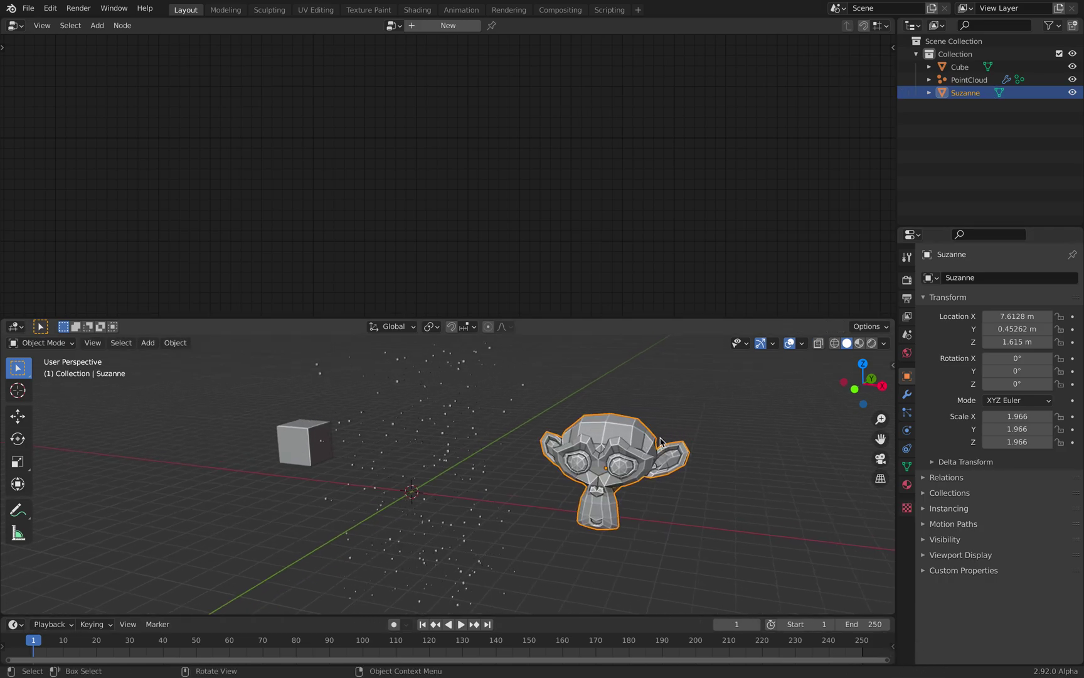
{"action": "key", "text": "F3"}
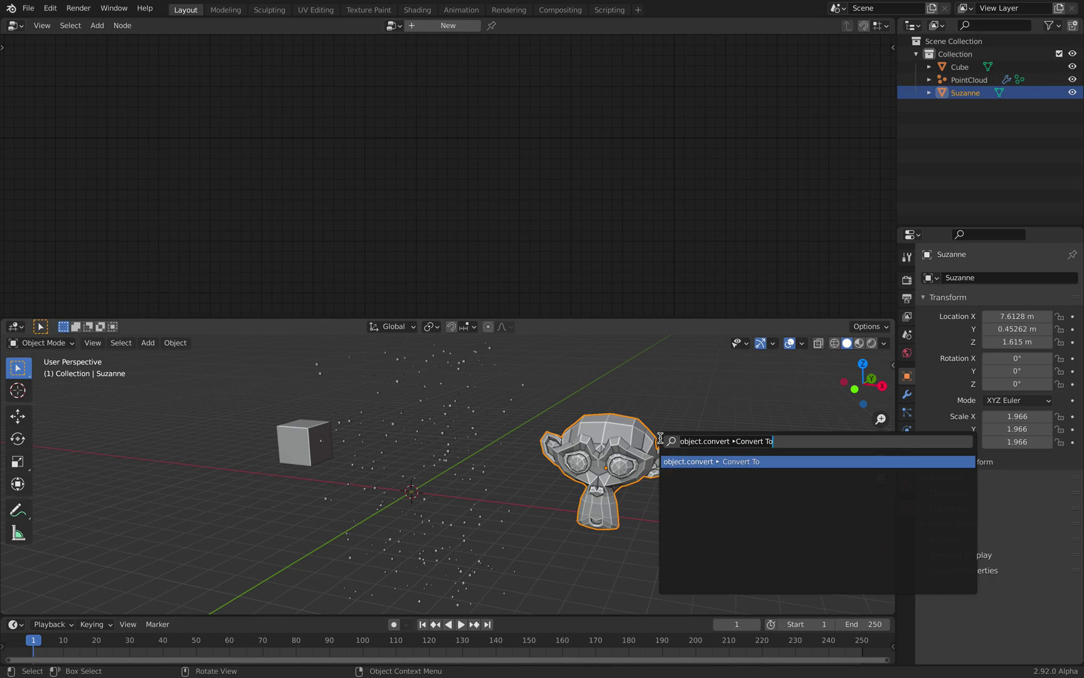
{"action": "left_click", "coordinate": [670, 462]}
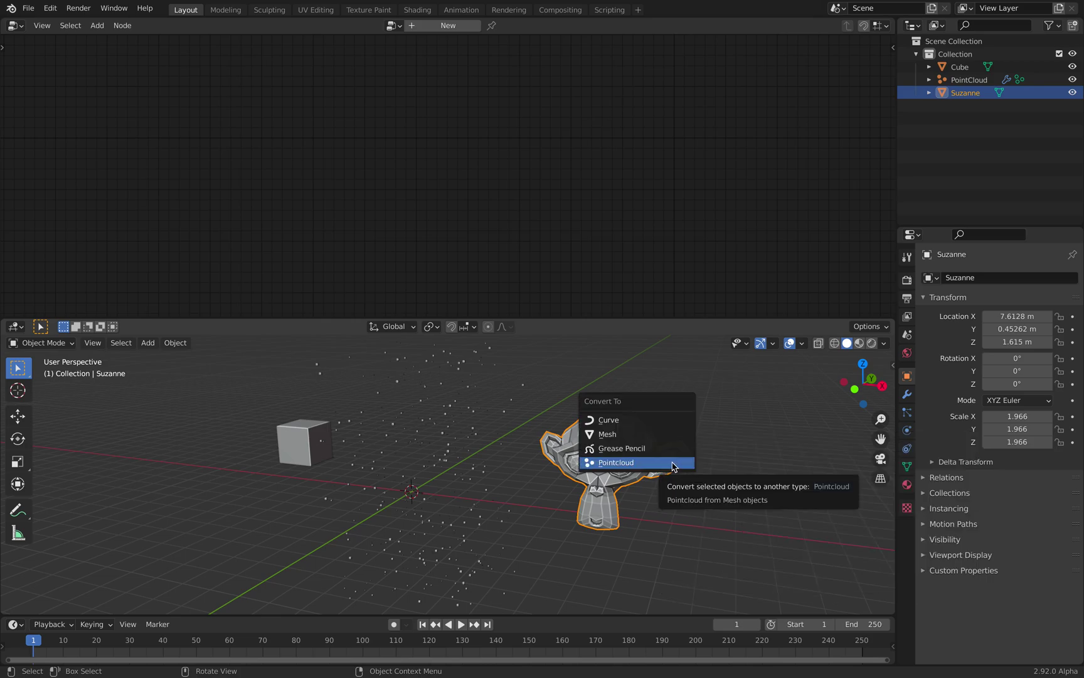
{"action": "left_click", "coordinate": [659, 463]}
{"action": "left_click", "coordinate": [687, 407]}
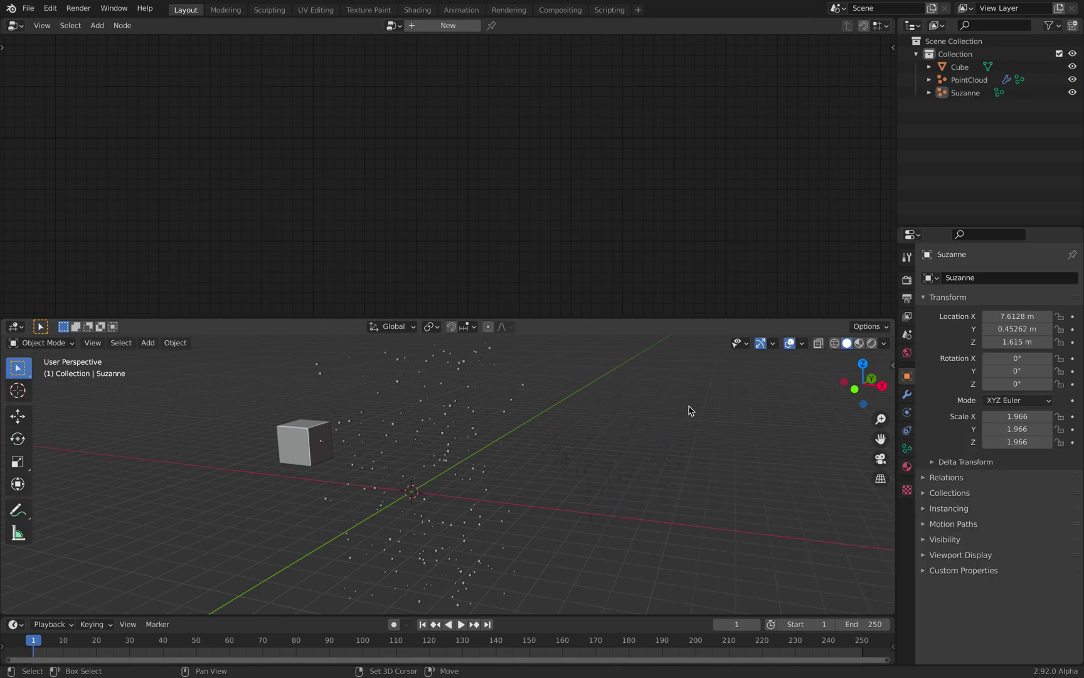
Step: Add a Torus mesh, move it to about X 10.4 m, Y 4.7 m, and scale it to about 3.74
{"action": "middle_click_drag", "start_coordinate": [690, 409], "coordinate": [592, 431], "text": "shift"}
{"action": "key", "text": "shift+a"}
{"action": "mouse_move", "coordinate": [582, 403]}
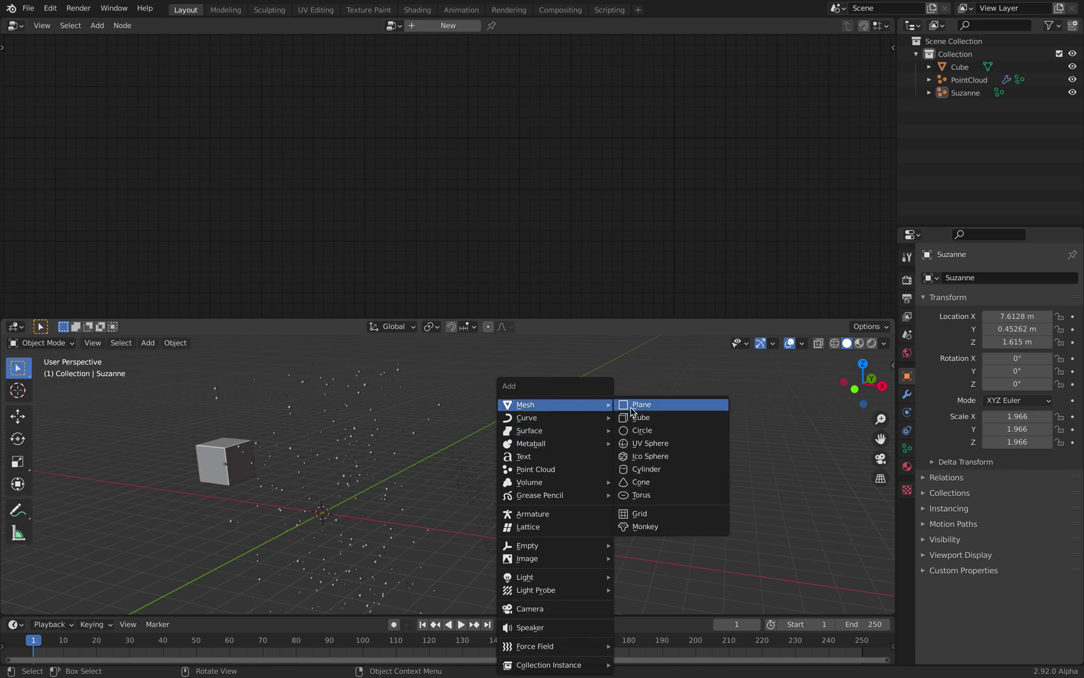
{"action": "left_click", "coordinate": [648, 501]}
{"action": "scroll", "coordinate": [523, 445], "scroll_direction": "down", "scroll_amount": 1}
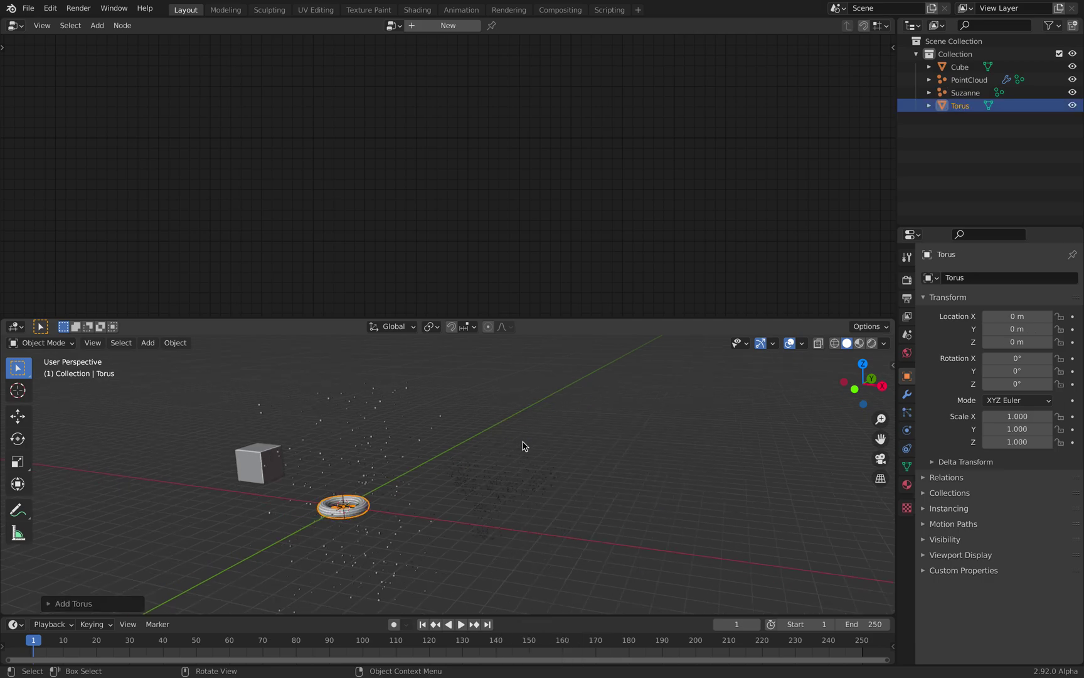
{"action": "key", "text": "g"}
{"action": "left_click", "coordinate": [733, 457]}
{"action": "key", "text": "s"}
{"action": "left_click", "coordinate": [683, 561]}
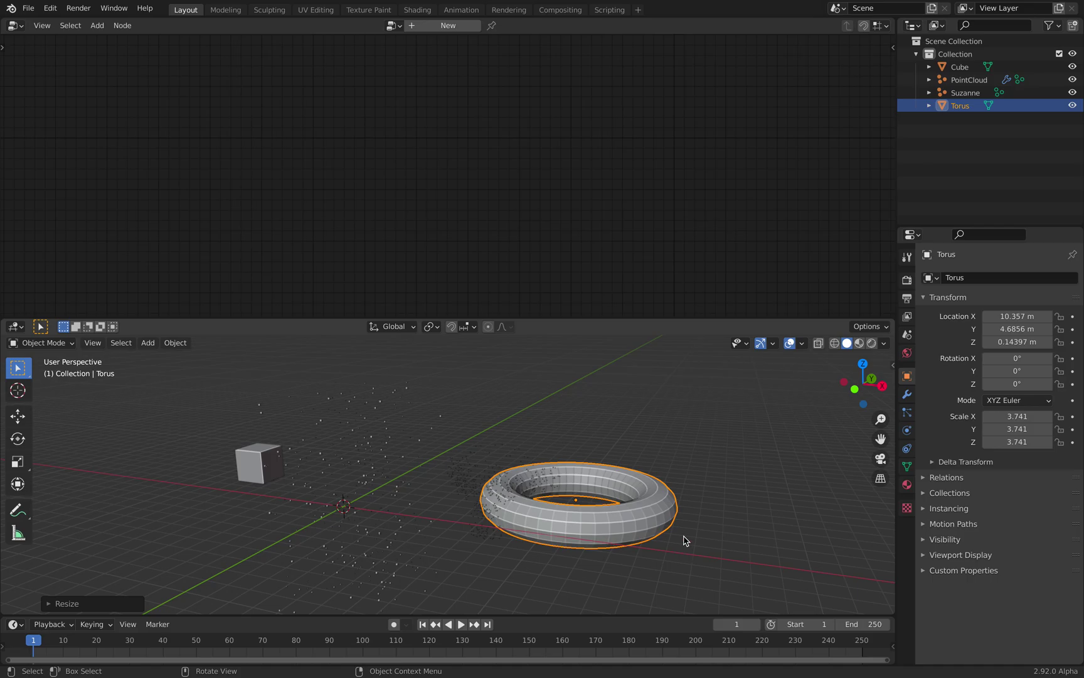
Step: Convert the torus to a Pointcloud object and move it clear of Suzanne to about X 16.9 m, Y 6.6 m, Z 1.5 m
{"action": "key", "text": "F3"}
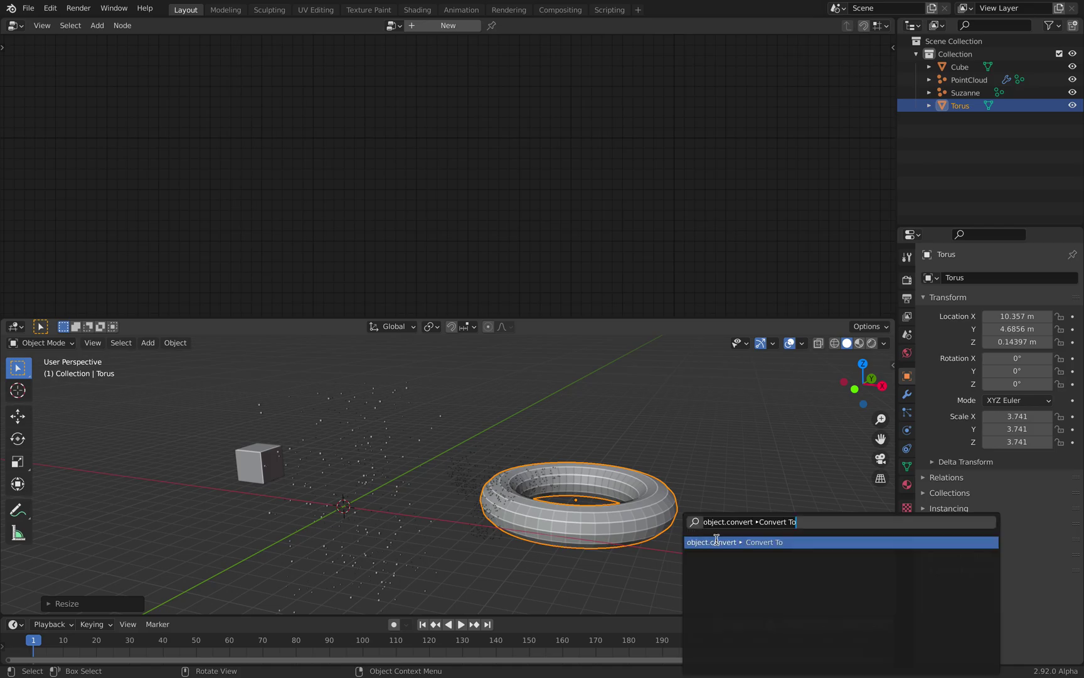
{"action": "left_click", "coordinate": [717, 540]}
{"action": "left_click", "coordinate": [674, 541]}
{"action": "key", "text": "g"}
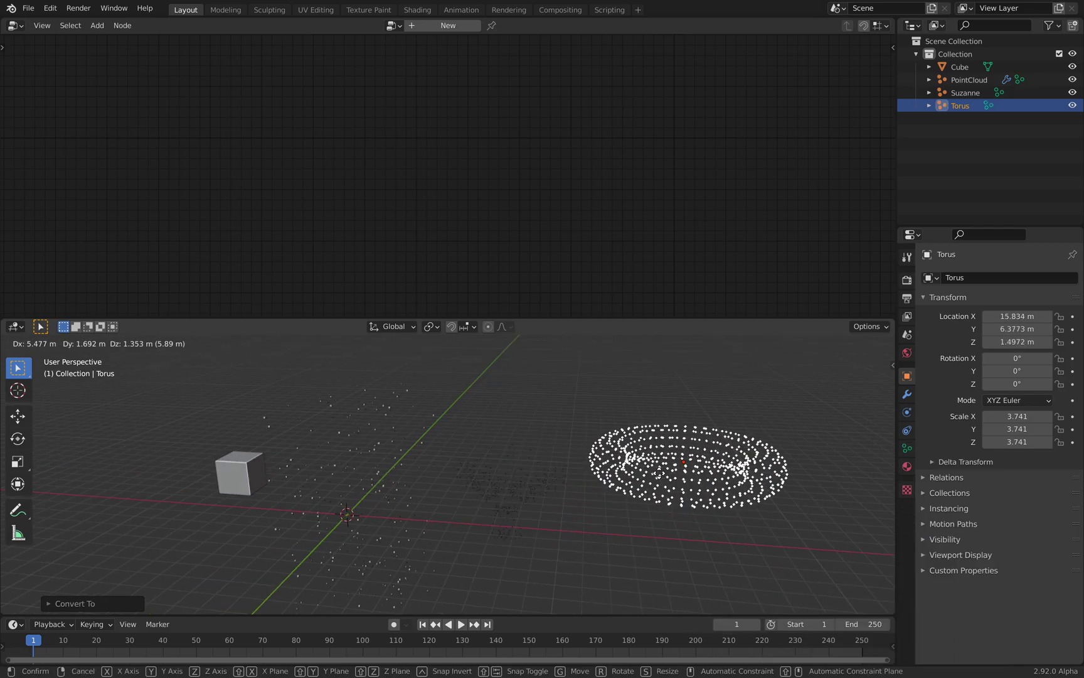
{"action": "left_click", "coordinate": [682, 470]}
Step: Save the file and inspect the torus point cloud both selected and deselected
{"action": "middle_click_drag", "start_coordinate": [656, 439], "coordinate": [639, 417]}
{"action": "left_click", "coordinate": [623, 395]}
{"action": "middle_click_drag", "start_coordinate": [623, 395], "coordinate": [644, 394]}
{"action": "key", "text": "ctrl+s"}
{"action": "left_click", "coordinate": [675, 446]}
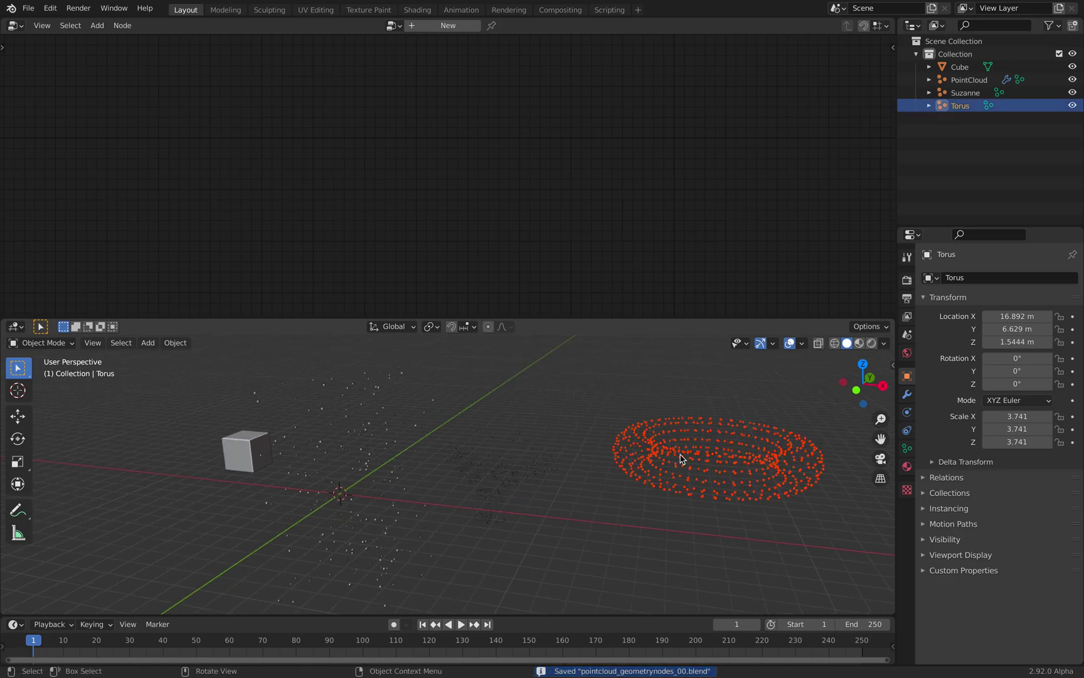
{"action": "scroll", "coordinate": [645, 478], "scroll_direction": "up", "scroll_amount": 2}
{"action": "left_click", "coordinate": [654, 413]}
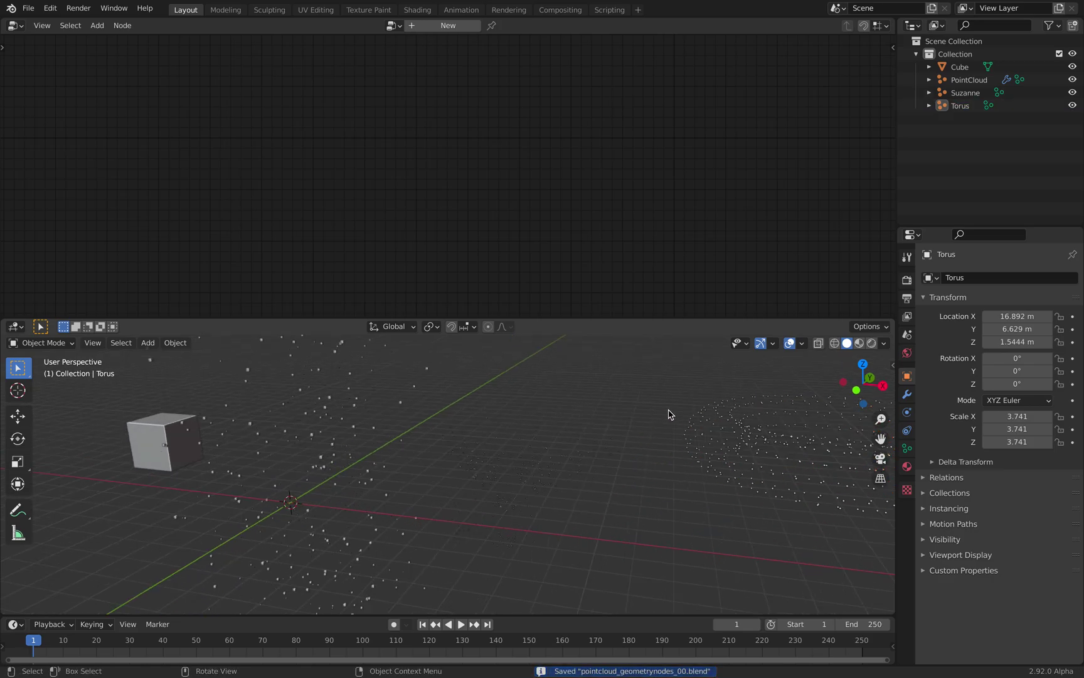
{"action": "scroll", "coordinate": [690, 432], "scroll_direction": "down", "scroll_amount": 3}
{"action": "left_click", "coordinate": [673, 444]}
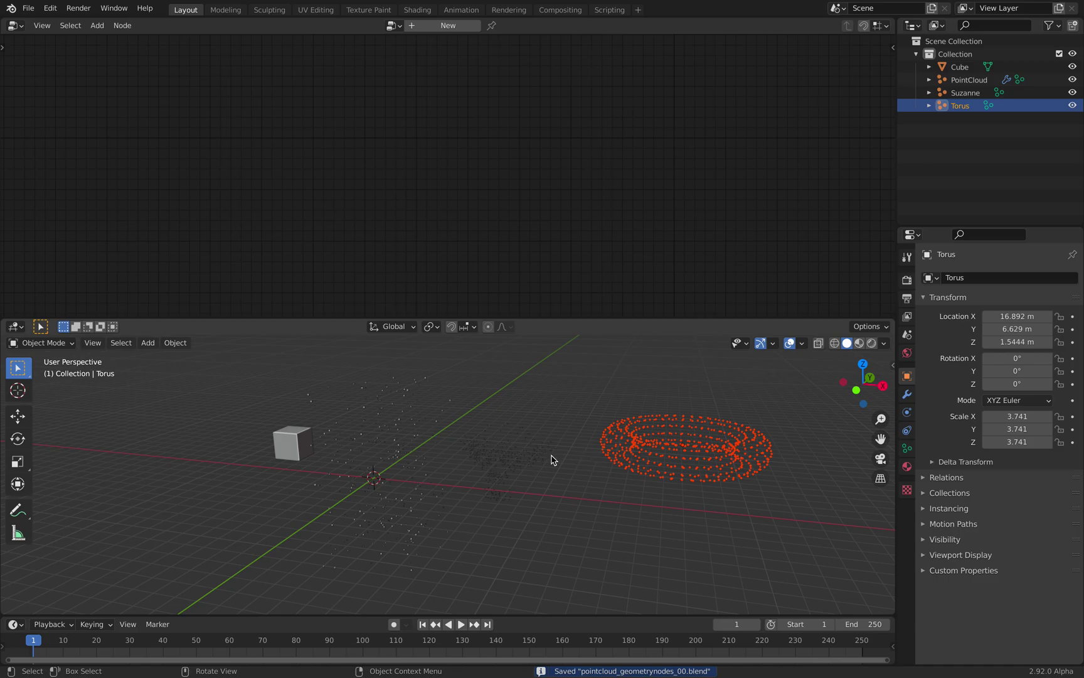
Step: Select the PointCloud, Suzanne and Torus objects together, with Torus as the active object
{"action": "left_click", "coordinate": [518, 450]}
{"action": "left_click", "coordinate": [622, 443], "text": "shift"}
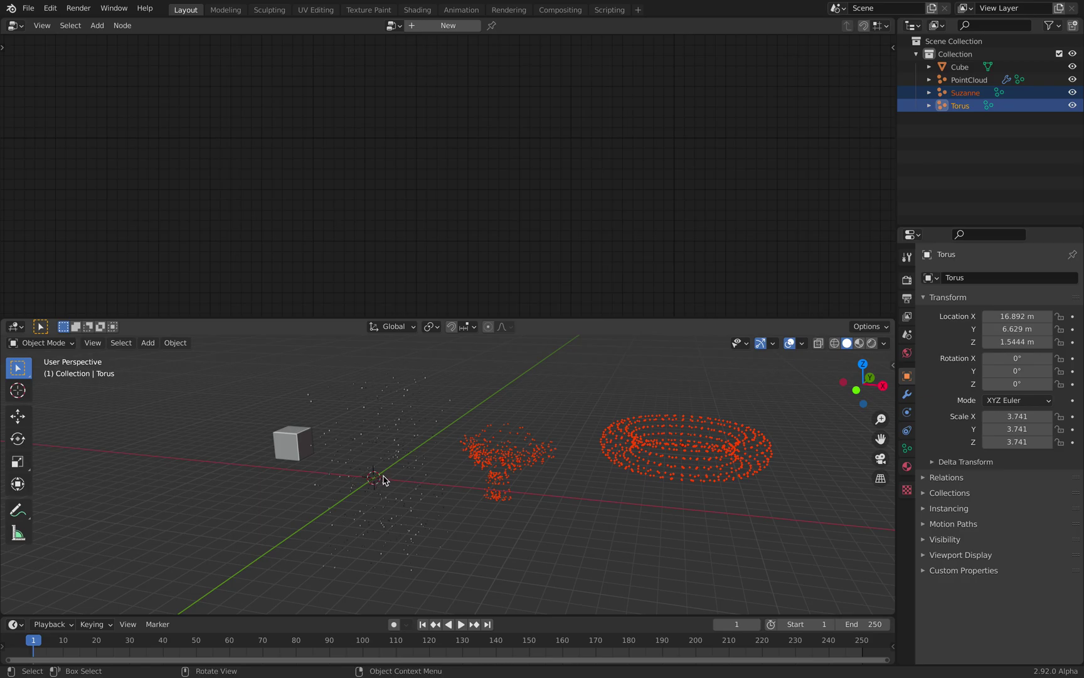
{"action": "left_click", "coordinate": [971, 82], "text": "shift"}
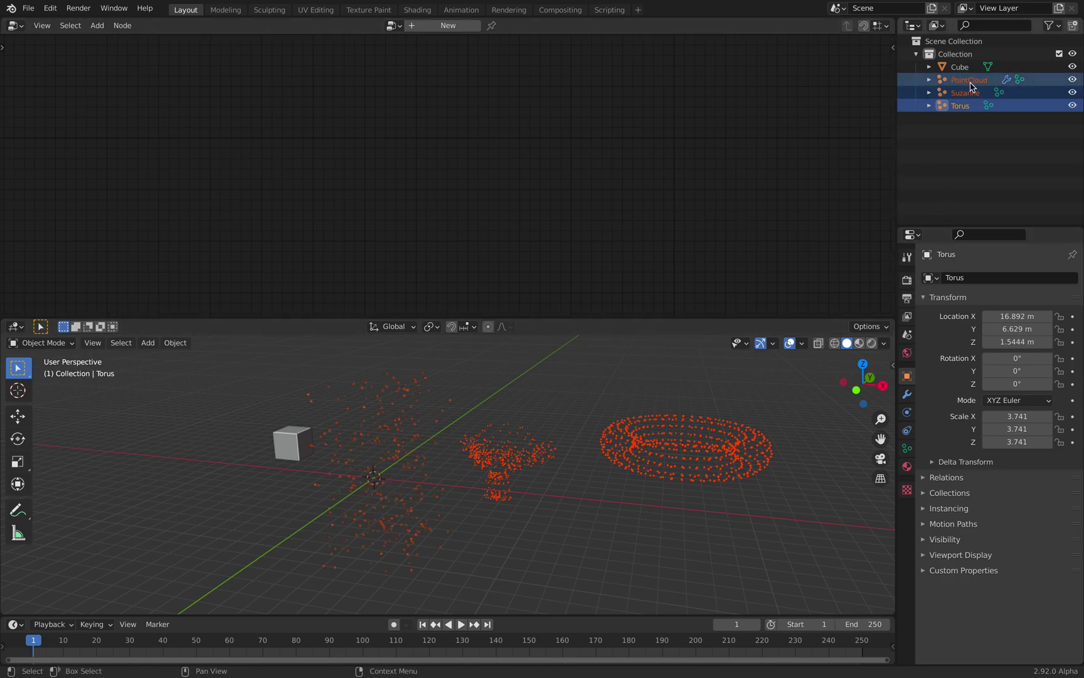
{"action": "left_click", "coordinate": [966, 92]}
{"action": "left_click", "coordinate": [970, 80]}
{"action": "left_click", "coordinate": [966, 93], "text": "shift"}
{"action": "left_click", "coordinate": [966, 106], "text": "shift"}
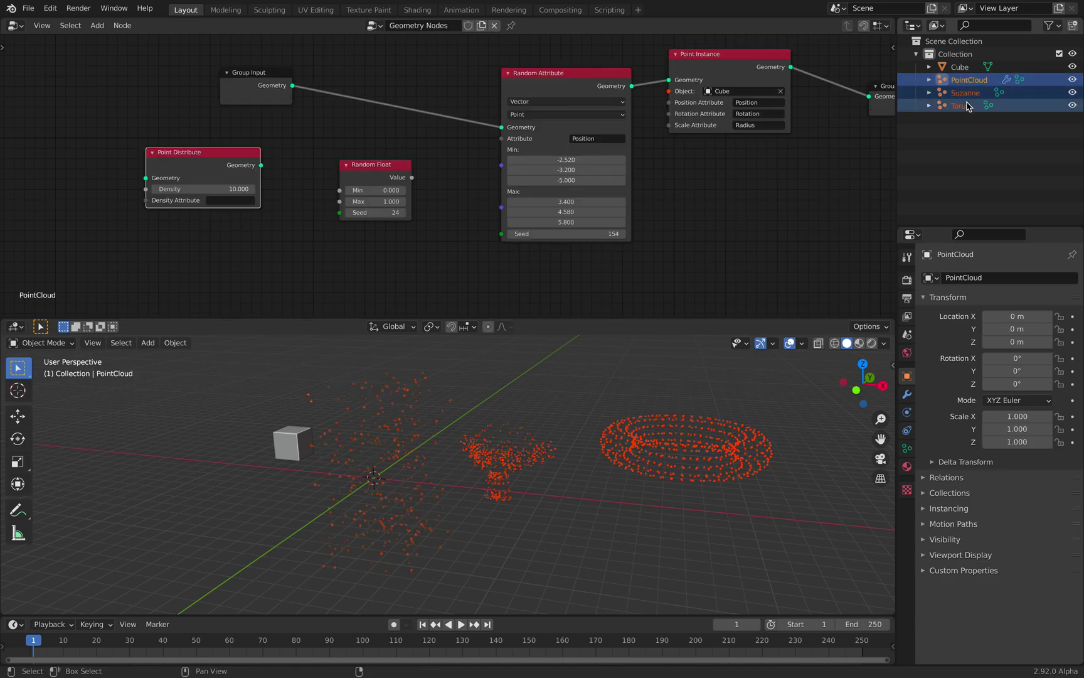
{"action": "left_click", "coordinate": [967, 105]}
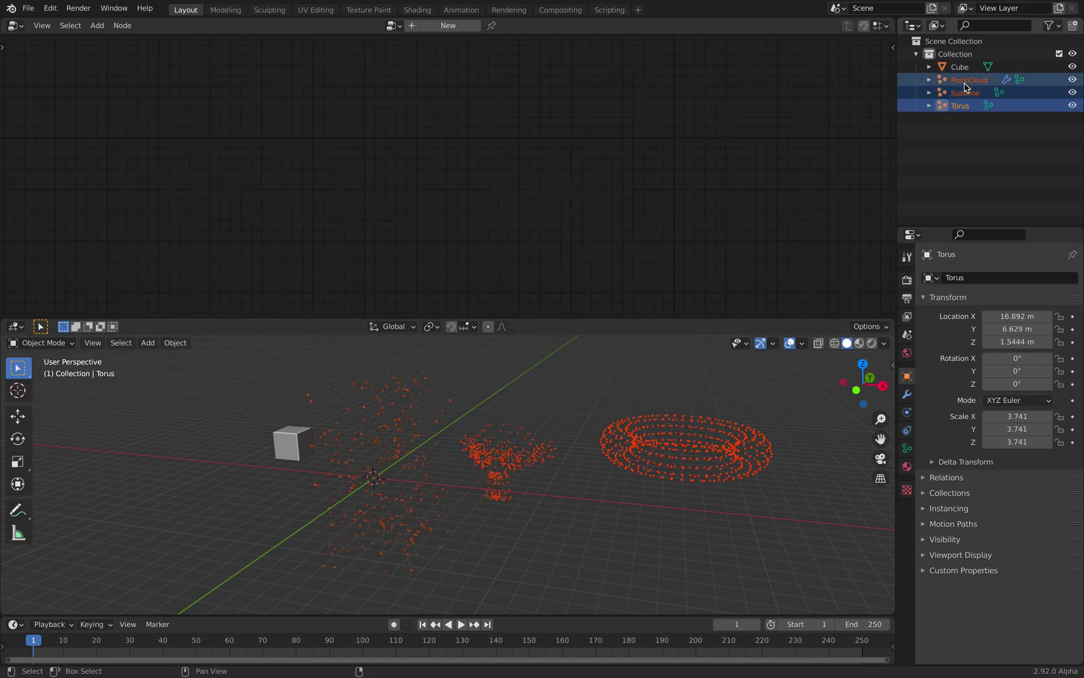
Step: Link the active Torus's modifiers to the selected PointCloud and Suzanne objects and inspect the original point cloud
{"action": "middle_click_drag", "start_coordinate": [636, 369], "coordinate": [636, 377]}
{"action": "key", "text": "ctrl+l"}
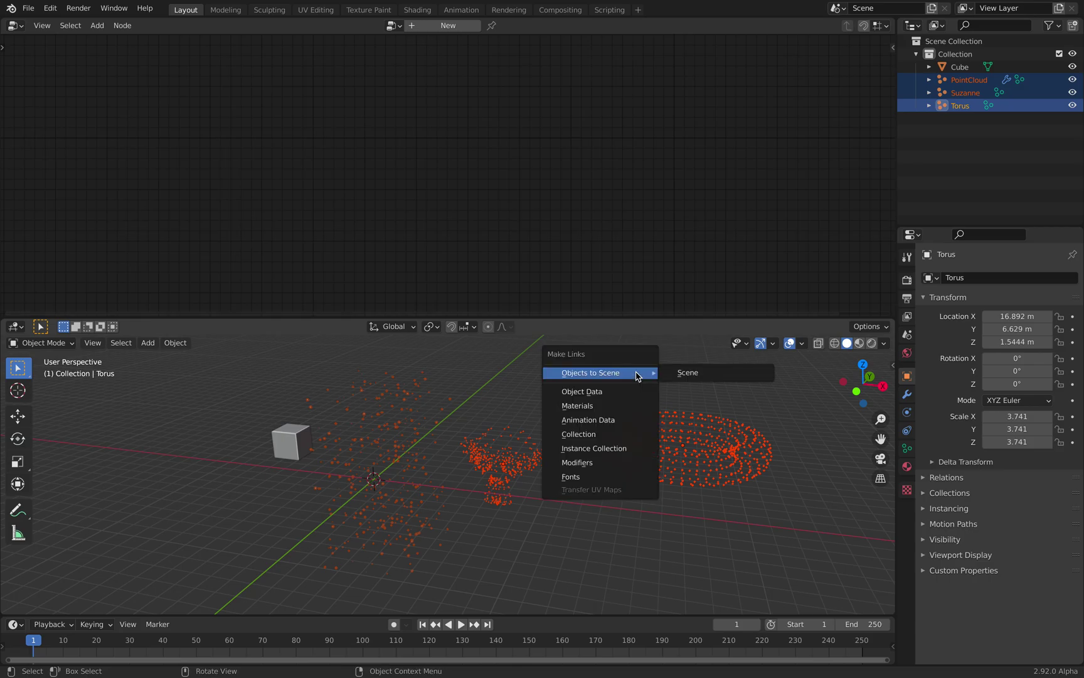
{"action": "left_click", "coordinate": [605, 464]}
{"action": "scroll", "coordinate": [363, 478], "scroll_direction": "up", "scroll_amount": 5}
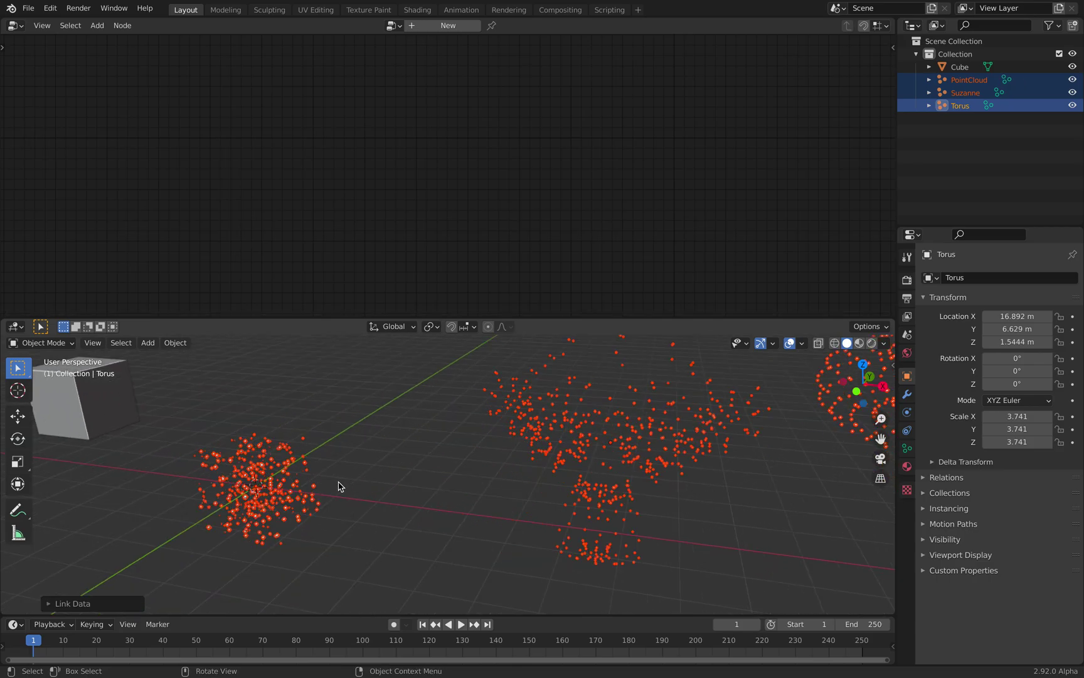
{"action": "middle_click_drag", "start_coordinate": [341, 486], "coordinate": [458, 454], "text": "shift"}
{"action": "scroll", "coordinate": [459, 454], "scroll_direction": "up", "scroll_amount": 2}
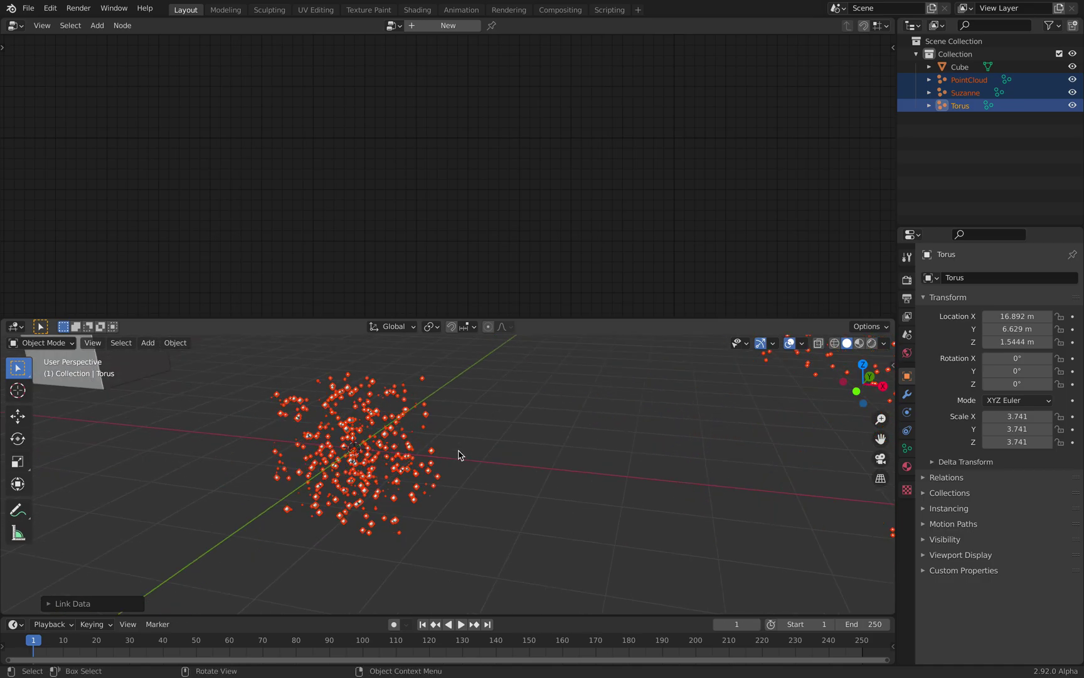
Step: Undo the last modifier link between the point cloud objects and clear the selection
{"action": "key", "text": "ctrl+z"}
{"action": "scroll", "coordinate": [485, 454], "scroll_direction": "down", "scroll_amount": 7}
{"action": "left_click", "coordinate": [622, 436]}
{"action": "middle_click_drag", "start_coordinate": [621, 435], "coordinate": [554, 452]}
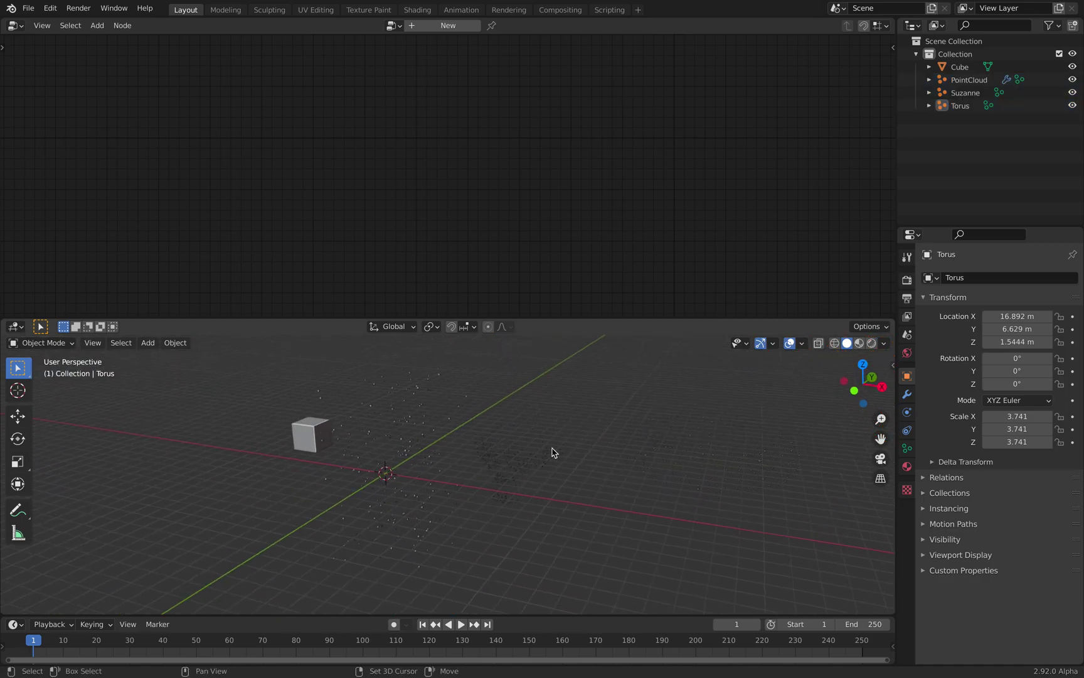
Step: Add an Empty modifier to the Suzanne point cloud and assign it the Geometry Nodes node group
{"action": "left_click", "coordinate": [543, 453]}
{"action": "left_click", "coordinate": [909, 397]}
{"action": "left_click", "coordinate": [981, 280]}
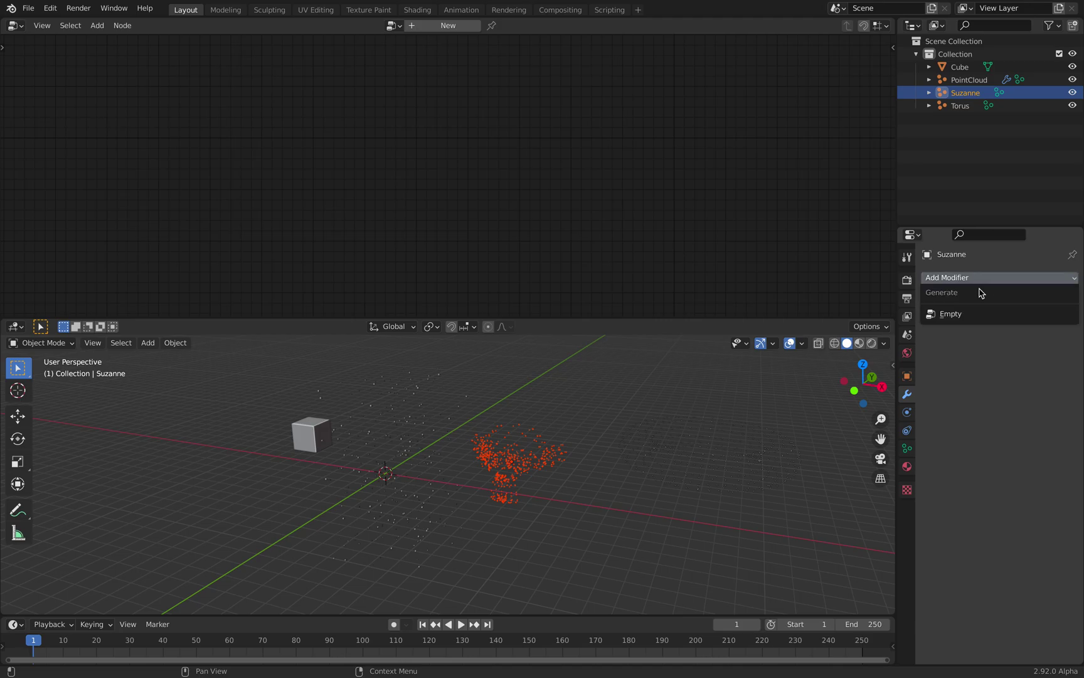
{"action": "left_click", "coordinate": [976, 314]}
{"action": "left_click", "coordinate": [995, 319]}
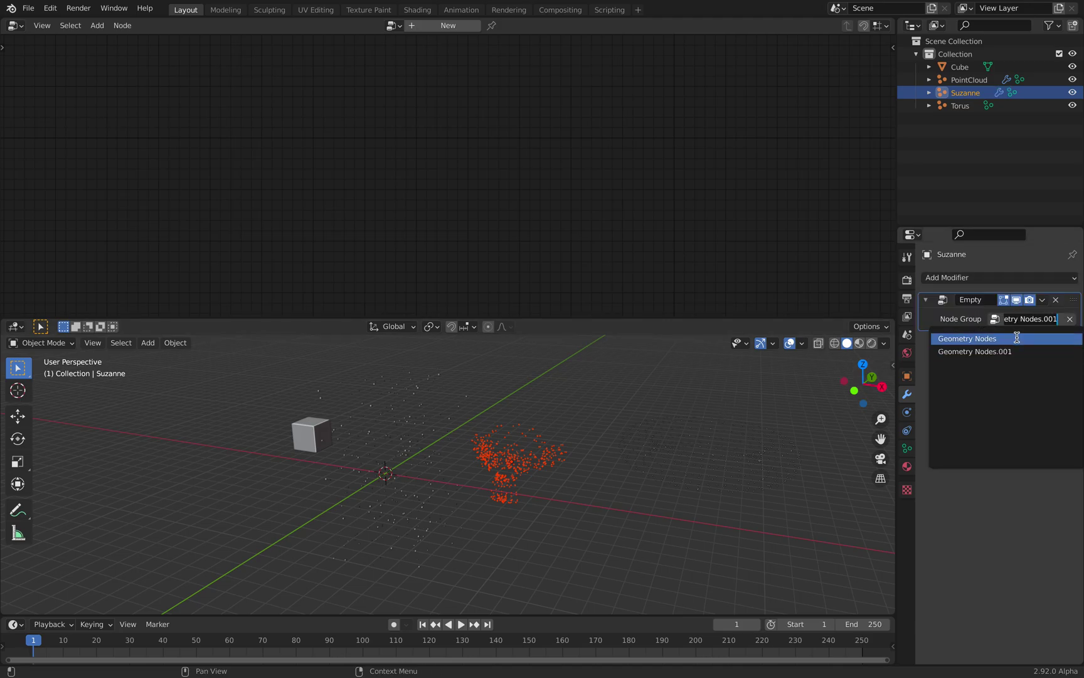
{"action": "left_click", "coordinate": [1016, 338]}
{"action": "middle_click_drag", "start_coordinate": [642, 450], "coordinate": [648, 448]}
{"action": "scroll", "coordinate": [649, 448], "scroll_direction": "down", "scroll_amount": 3}
{"action": "scroll", "coordinate": [617, 438], "scroll_direction": "down", "scroll_amount": 2}
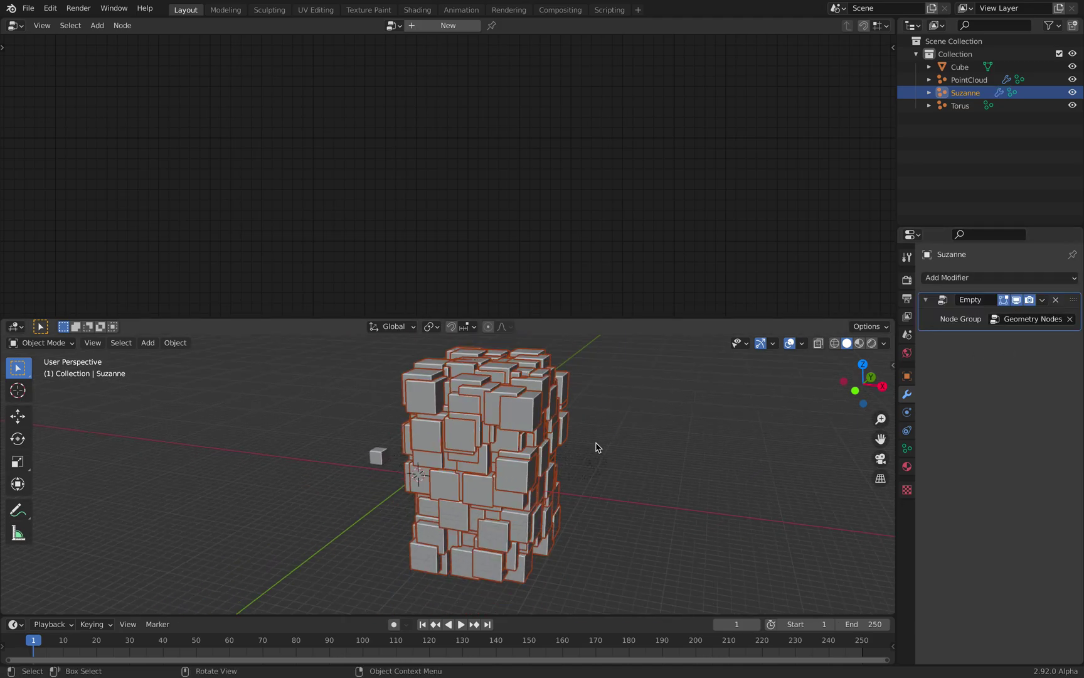
Step: Move the instanced Suzanne object roughly 25 m toward negative X, away from the other objects
{"action": "middle_click_drag", "start_coordinate": [511, 464], "coordinate": [561, 449]}
{"action": "scroll", "coordinate": [529, 455], "scroll_direction": "up", "scroll_amount": 2}
{"action": "scroll", "coordinate": [530, 454], "scroll_direction": "down", "scroll_amount": 1}
{"action": "key", "text": "g"}
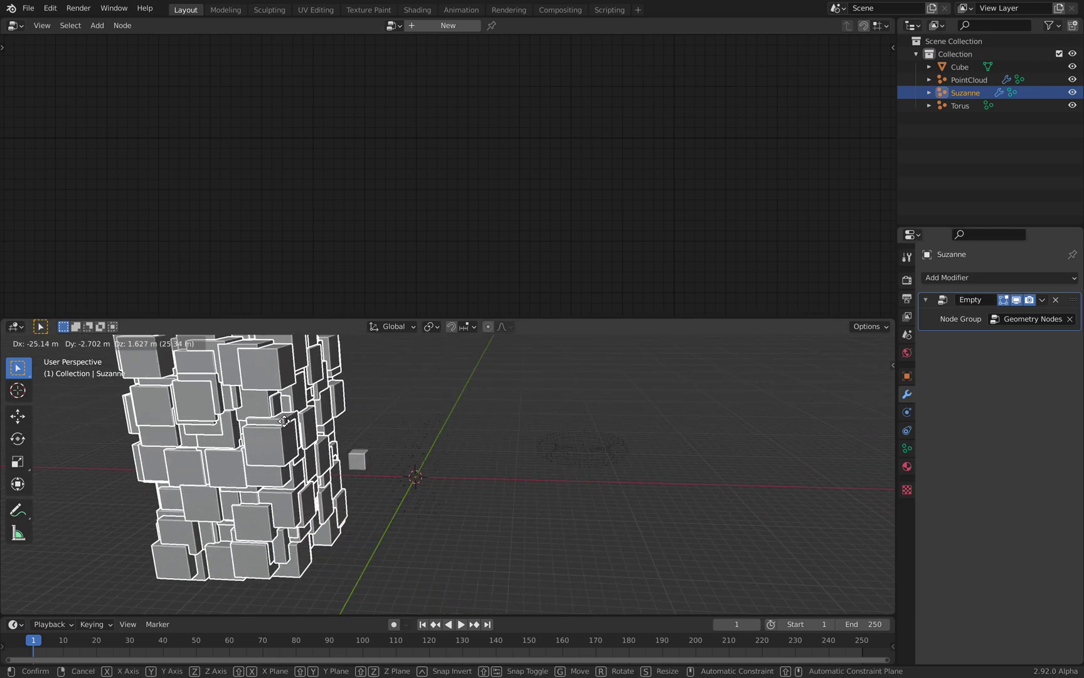
{"action": "left_click", "coordinate": [309, 449]}
{"action": "middle_click_drag", "start_coordinate": [309, 449], "coordinate": [319, 455]}
Step: Connect the Group Input's Geometry output directly to the Point Instance node's Geometry input, bypassing Random Attribute
{"action": "left_click_drag", "start_coordinate": [566, 160], "coordinate": [549, 180]}
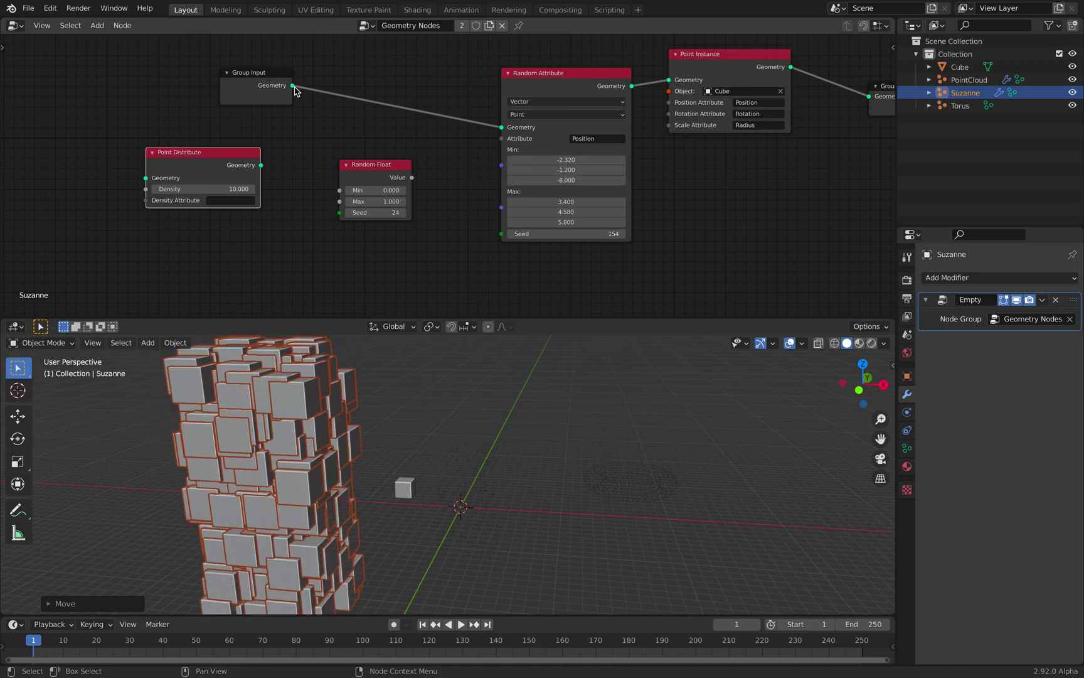
{"action": "left_click_drag", "start_coordinate": [293, 85], "coordinate": [591, 83]}
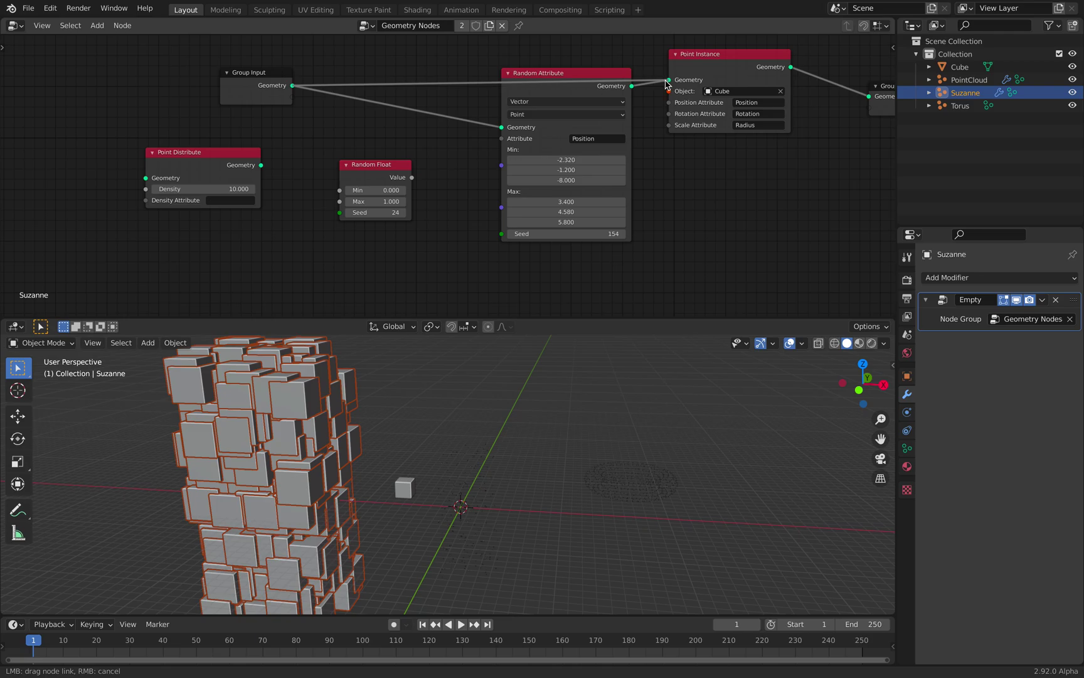
{"action": "left_click_drag", "start_coordinate": [666, 83], "coordinate": [669, 80]}
{"action": "middle_click_drag", "start_coordinate": [272, 468], "coordinate": [305, 464]}
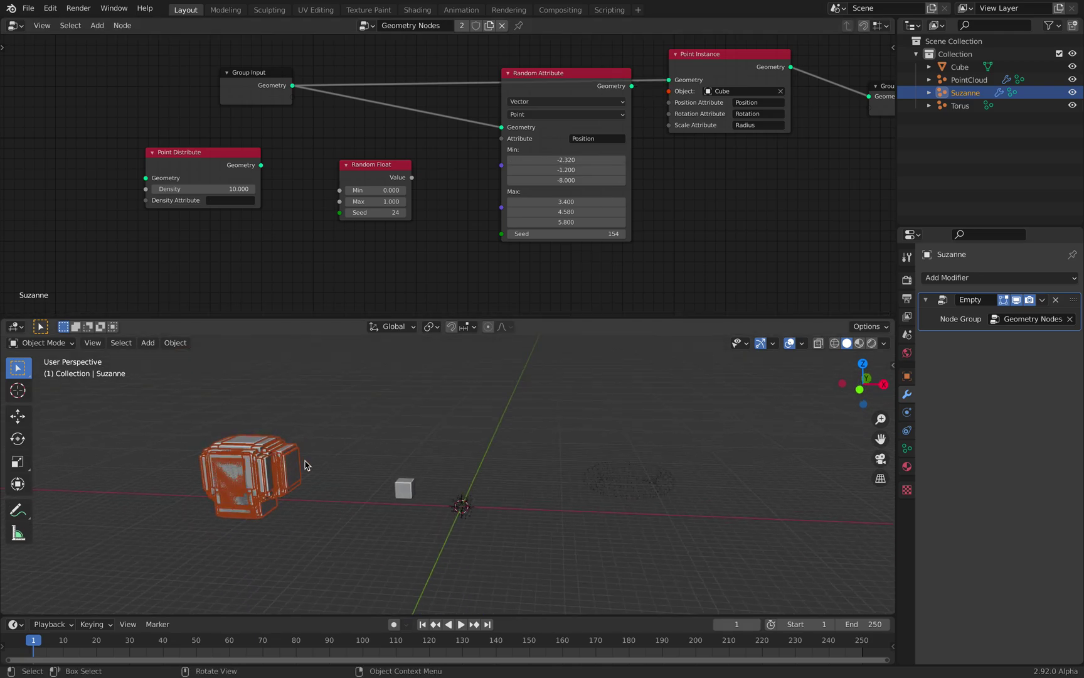
Step: Delete the Suzanne and Torus point cloud objects together
{"action": "left_click", "coordinate": [655, 477]}
{"action": "middle_click_drag", "start_coordinate": [656, 477], "coordinate": [634, 451]}
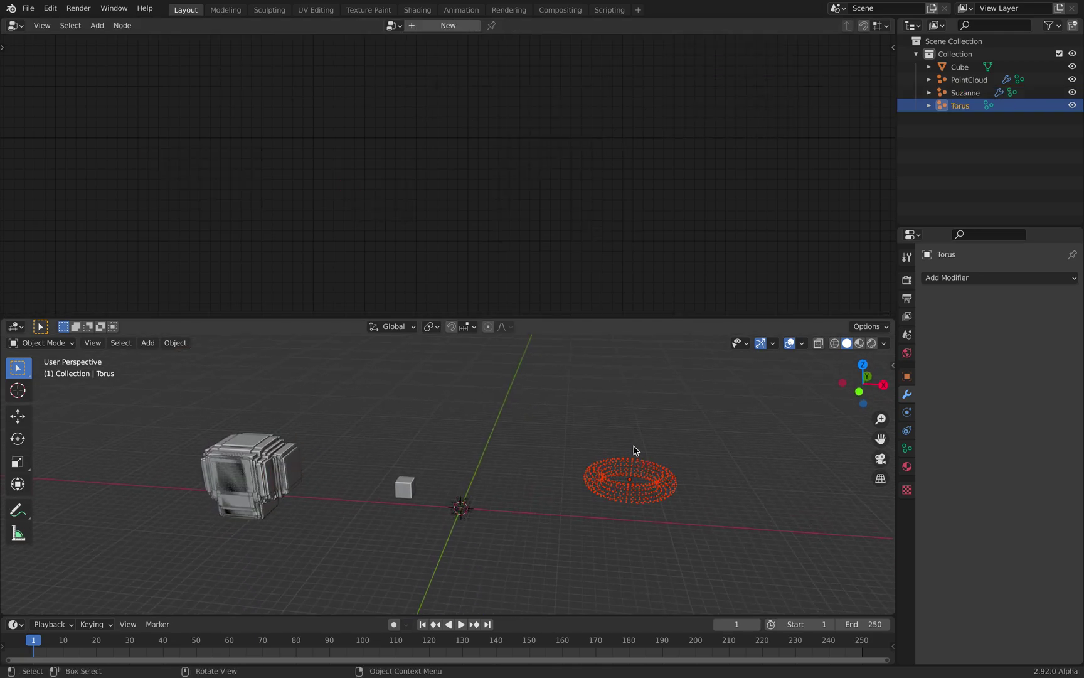
{"action": "left_click", "coordinate": [268, 467]}
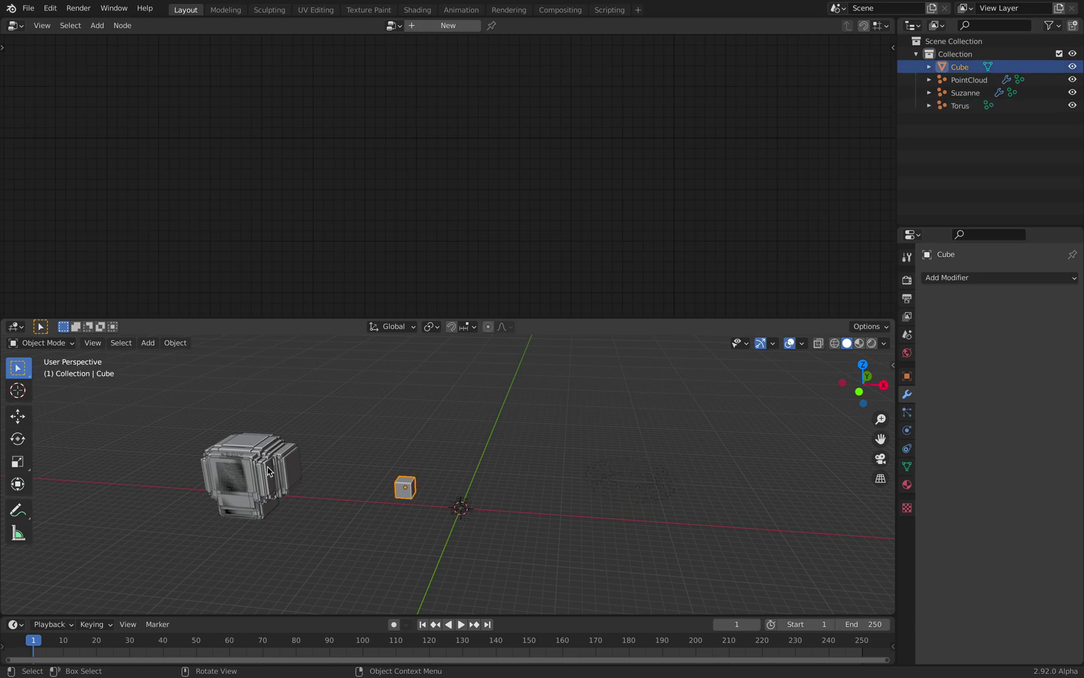
{"action": "left_click", "coordinate": [961, 93]}
{"action": "left_click", "coordinate": [962, 105], "text": "shift"}
{"action": "right_click", "coordinate": [964, 106]}
{"action": "left_click", "coordinate": [960, 107]}
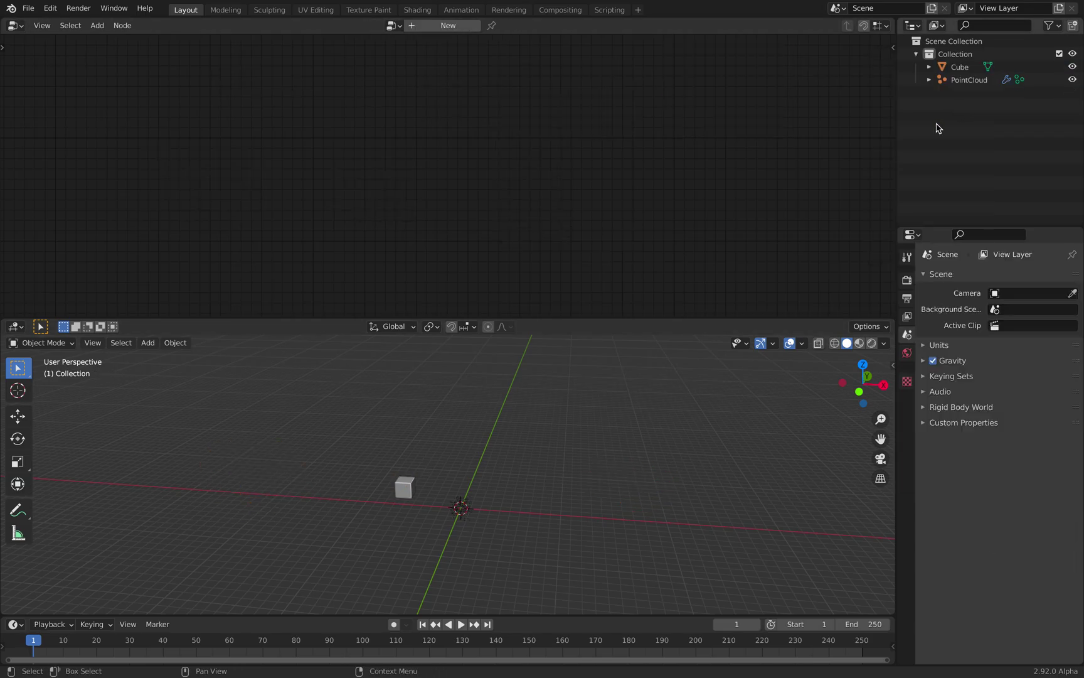
Step: Inspect the remaining cube-instanced point cloud up close and save the file
{"action": "scroll", "coordinate": [496, 483], "scroll_direction": "up", "scroll_amount": 5}
{"action": "middle_click_drag", "start_coordinate": [529, 455], "coordinate": [430, 431], "text": "shift"}
{"action": "scroll", "coordinate": [433, 432], "scroll_direction": "up", "scroll_amount": 3}
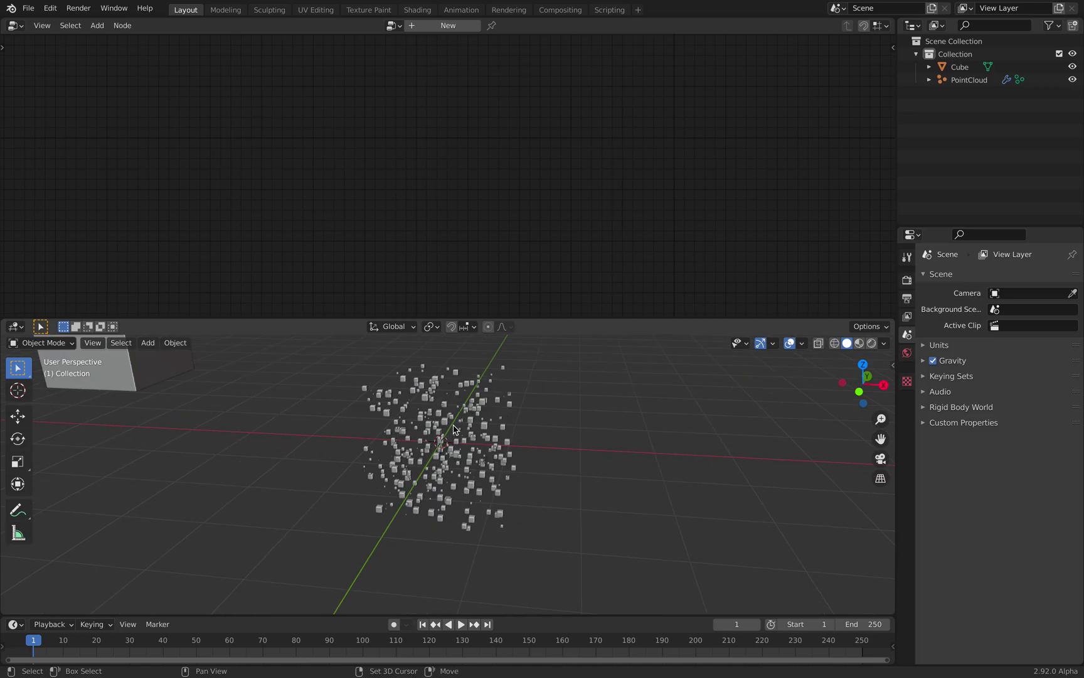
{"action": "middle_click_drag", "start_coordinate": [484, 455], "coordinate": [467, 449]}
{"action": "scroll", "coordinate": [467, 449], "scroll_direction": "up", "scroll_amount": 3}
{"action": "key", "text": "ctrl+s"}
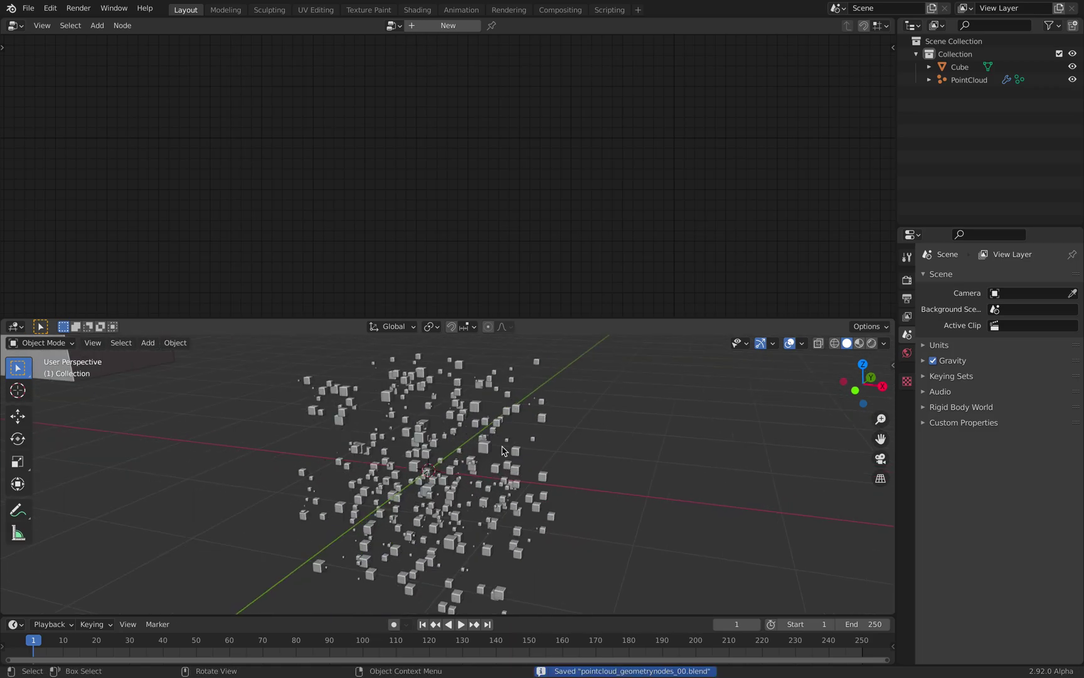
Step: Select the PointCloud object and add an Object Info node below the Random Float node in its node tree
{"action": "left_click", "coordinate": [971, 68]}
{"action": "left_click", "coordinate": [972, 79]}
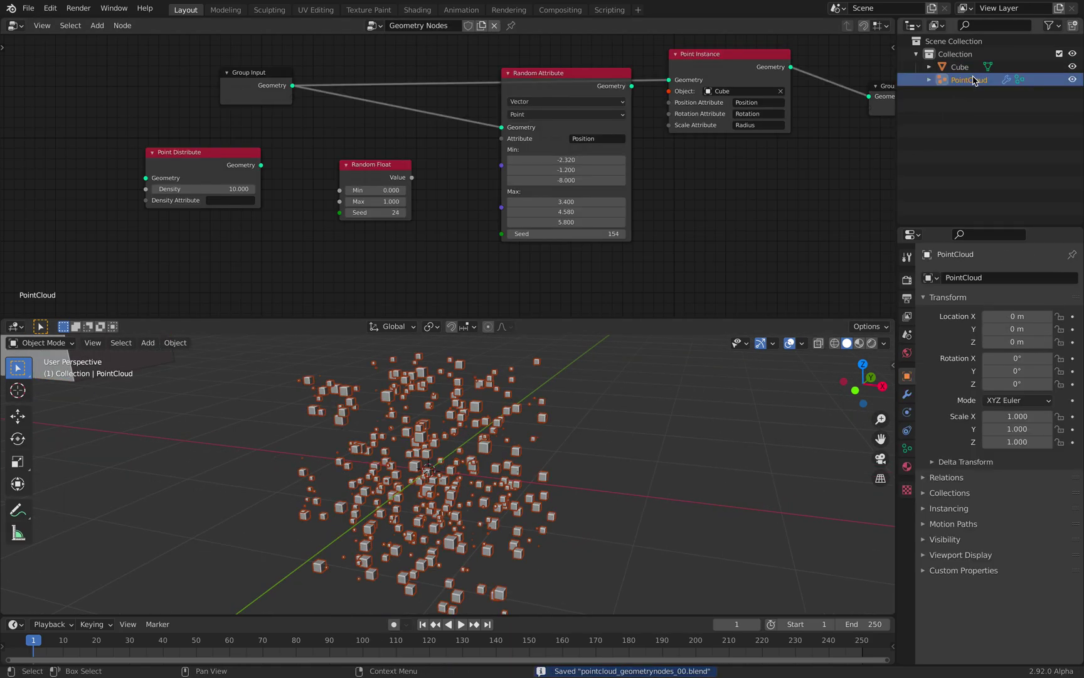
{"action": "scroll", "coordinate": [500, 203], "scroll_direction": "down", "scroll_amount": 4}
{"action": "middle_click_drag", "start_coordinate": [455, 145], "coordinate": [404, 90]}
{"action": "middle_click_drag", "start_coordinate": [452, 175], "coordinate": [446, 200]}
{"action": "key", "text": "shift+a"}
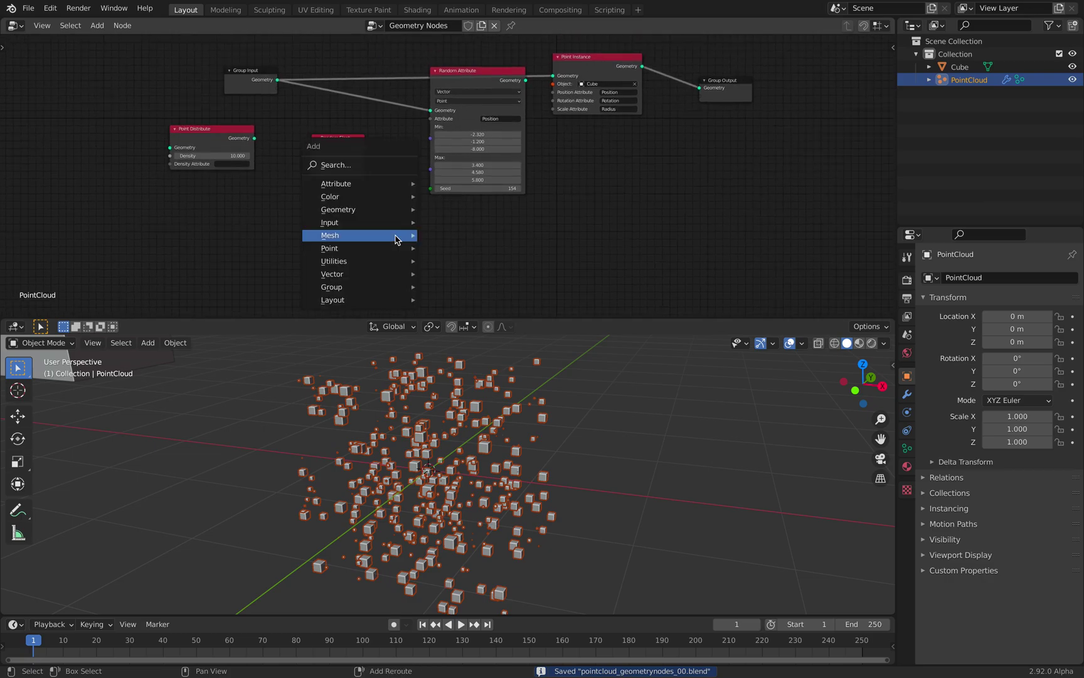
{"action": "left_click", "coordinate": [385, 169]}
{"action": "type", "text": "o"}
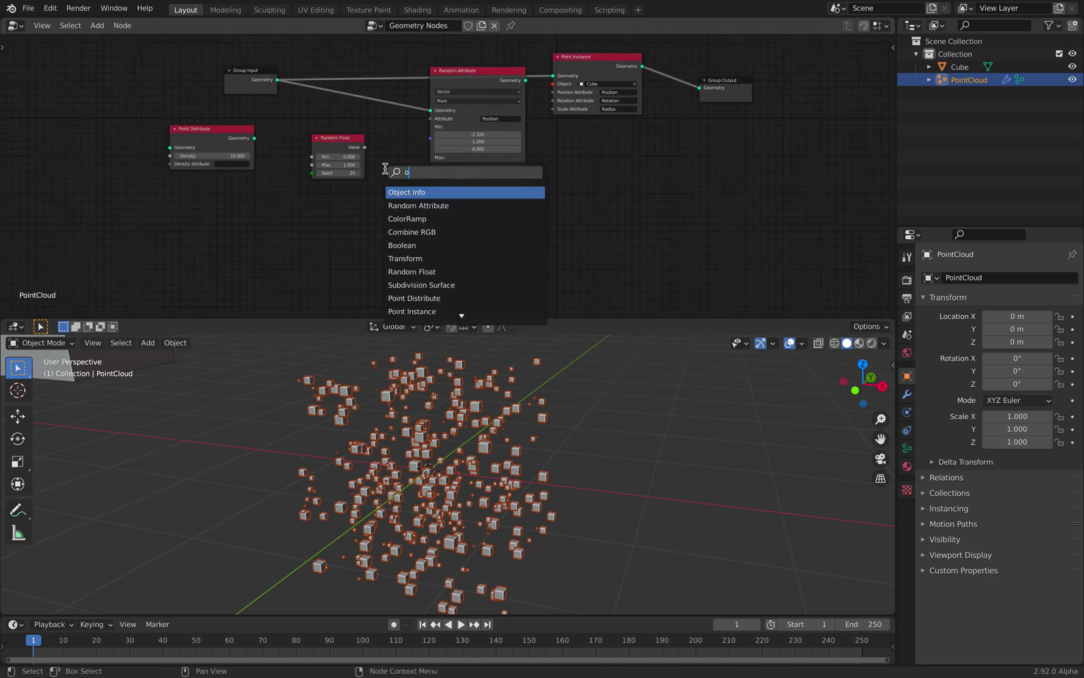
{"action": "type", "text": "bj"}
{"action": "key", "text": "Return"}
{"action": "left_click", "coordinate": [353, 198]}
{"action": "scroll", "coordinate": [353, 212], "scroll_direction": "up", "scroll_amount": 2}
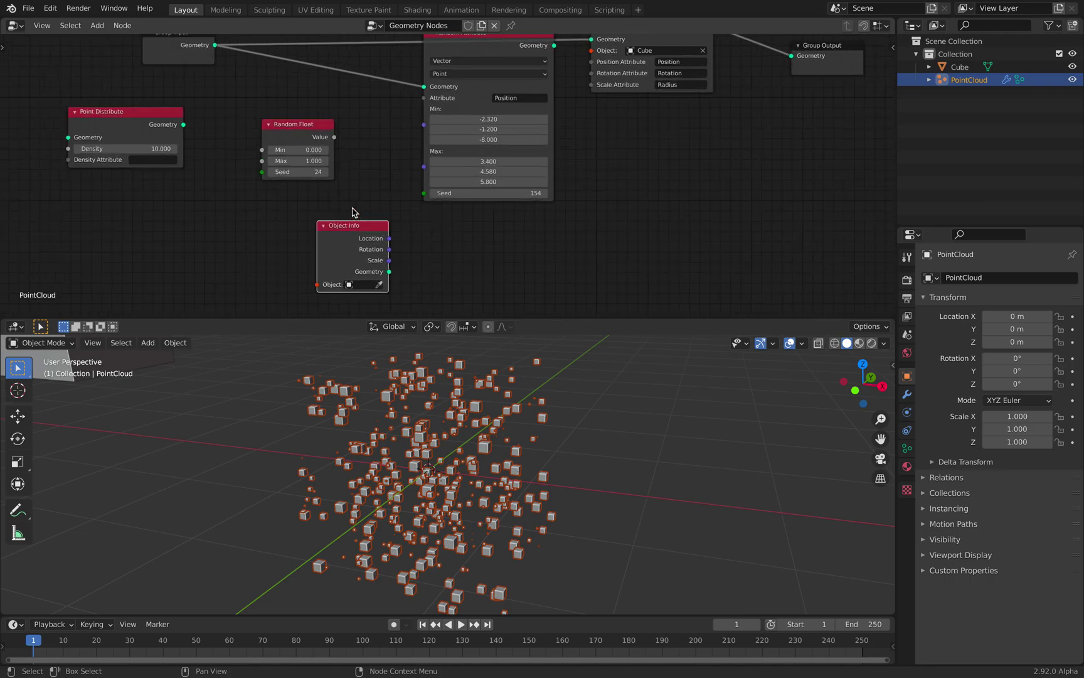
Step: Add a torus mesh and move it beside the point cloud to about X -2.89 m, Y -1.14 m, Z 0.15 m
{"action": "key", "text": "shift+a"}
{"action": "mouse_move", "coordinate": [276, 405]}
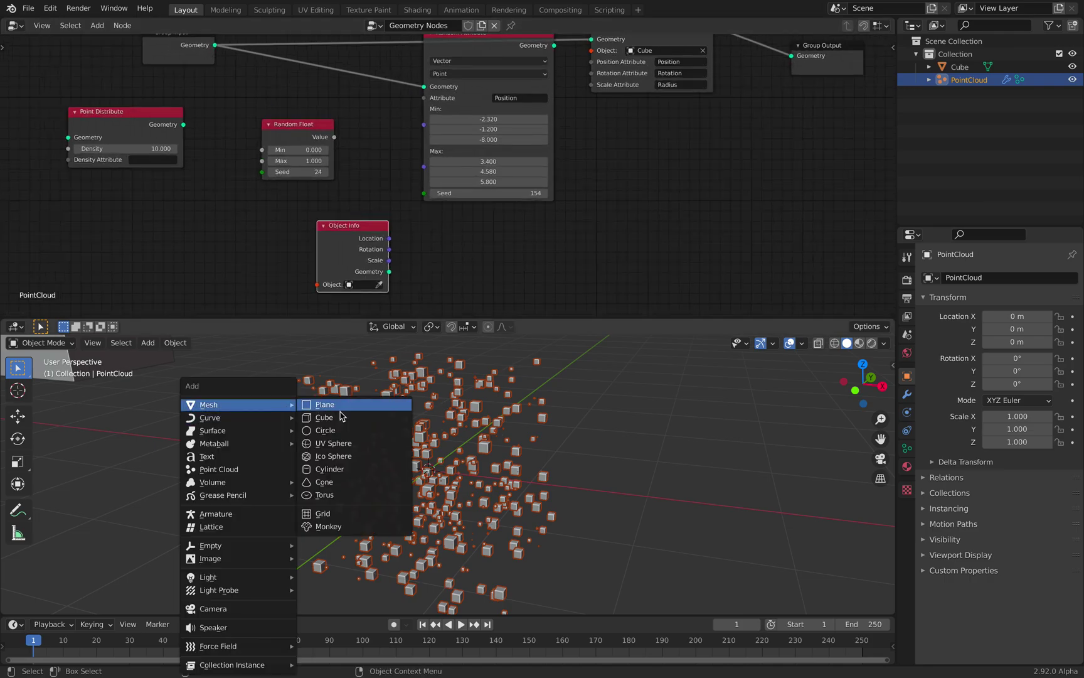
{"action": "left_click", "coordinate": [380, 500]}
{"action": "scroll", "coordinate": [439, 458], "scroll_direction": "down", "scroll_amount": 3}
{"action": "key", "text": "g"}
{"action": "left_click", "coordinate": [264, 441]}
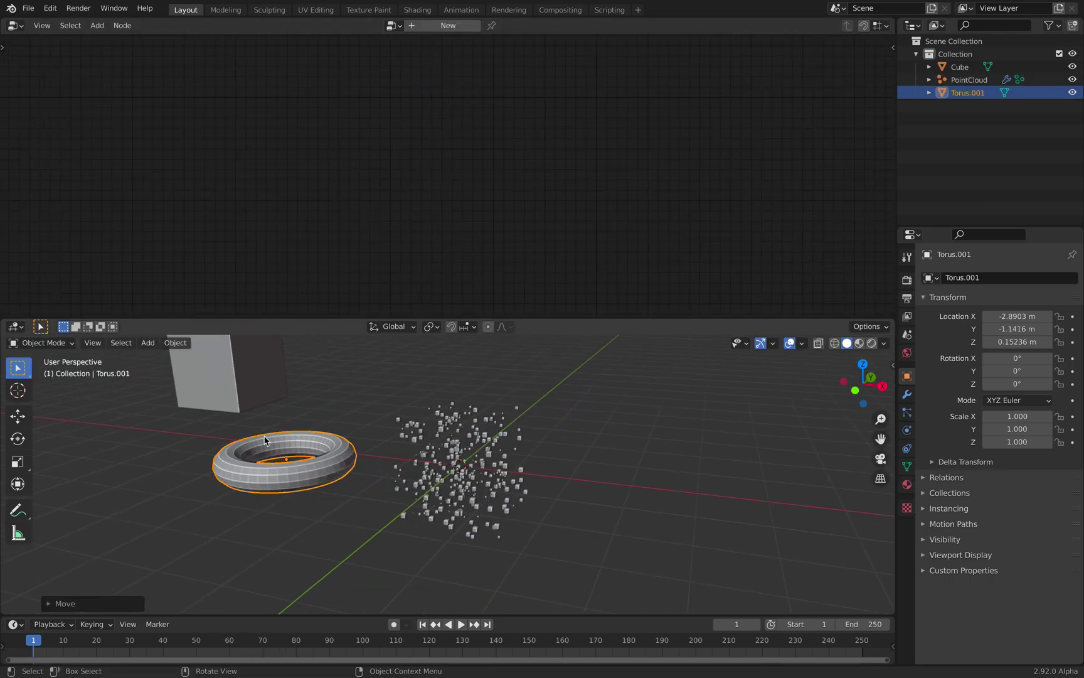
Step: Reselect the PointCloud object and set the Object Info node's object to Torus.001
{"action": "left_click", "coordinate": [970, 80]}
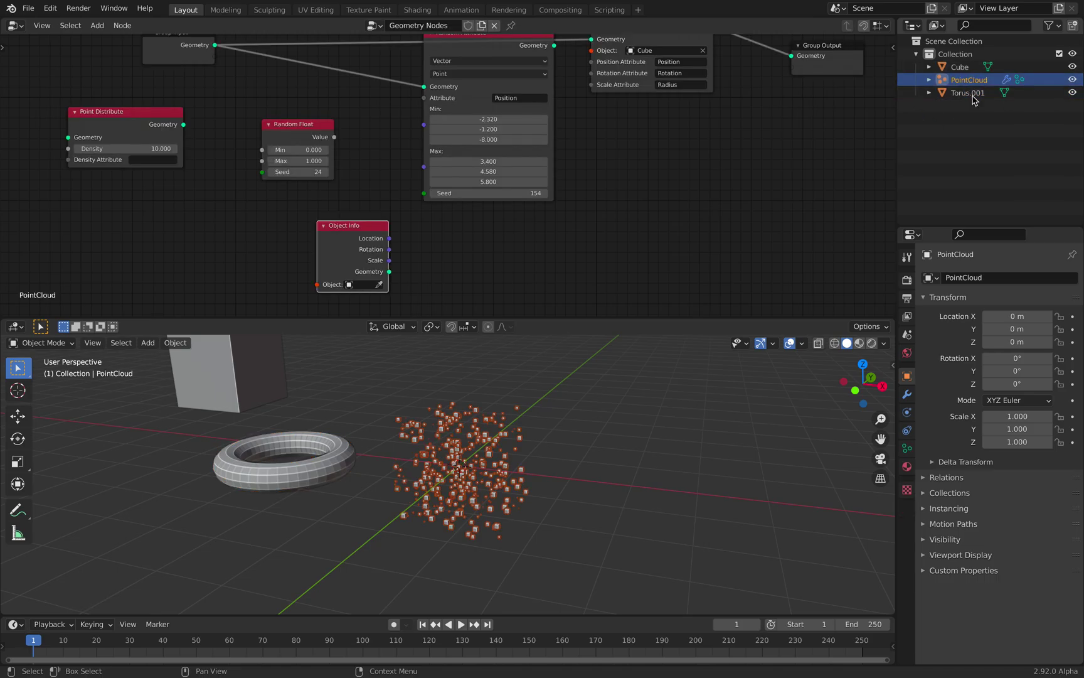
{"action": "middle_click_drag", "start_coordinate": [516, 173], "coordinate": [549, 203]}
{"action": "middle_click_drag", "start_coordinate": [389, 272], "coordinate": [384, 198]}
{"action": "scroll", "coordinate": [382, 251], "scroll_direction": "up", "scroll_amount": 3}
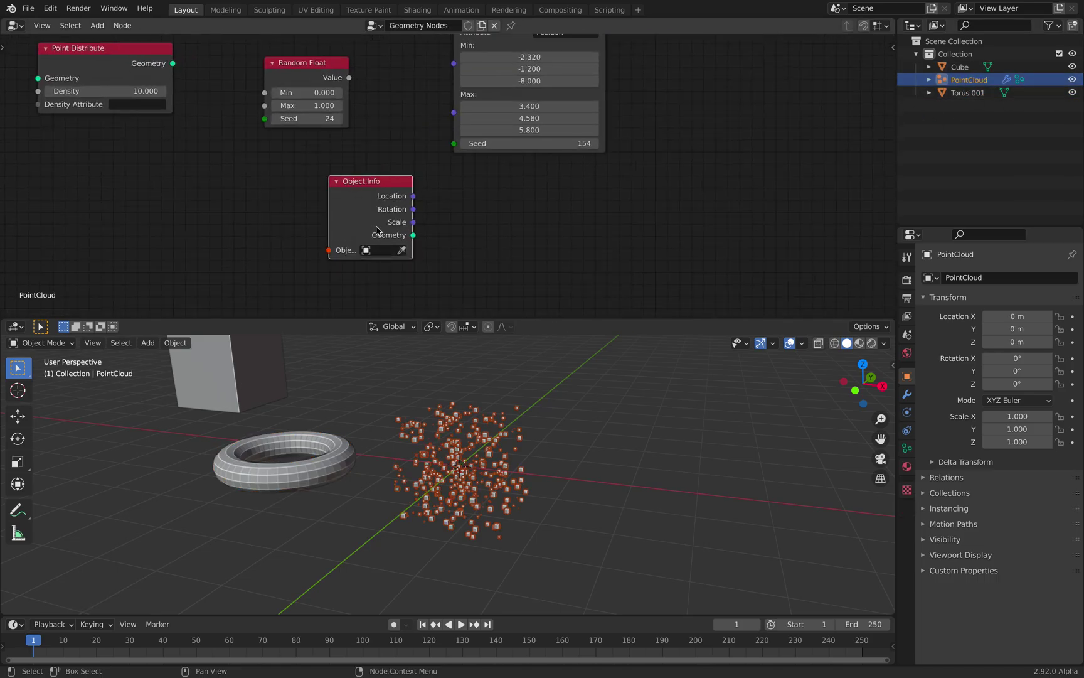
{"action": "left_click", "coordinate": [362, 256]}
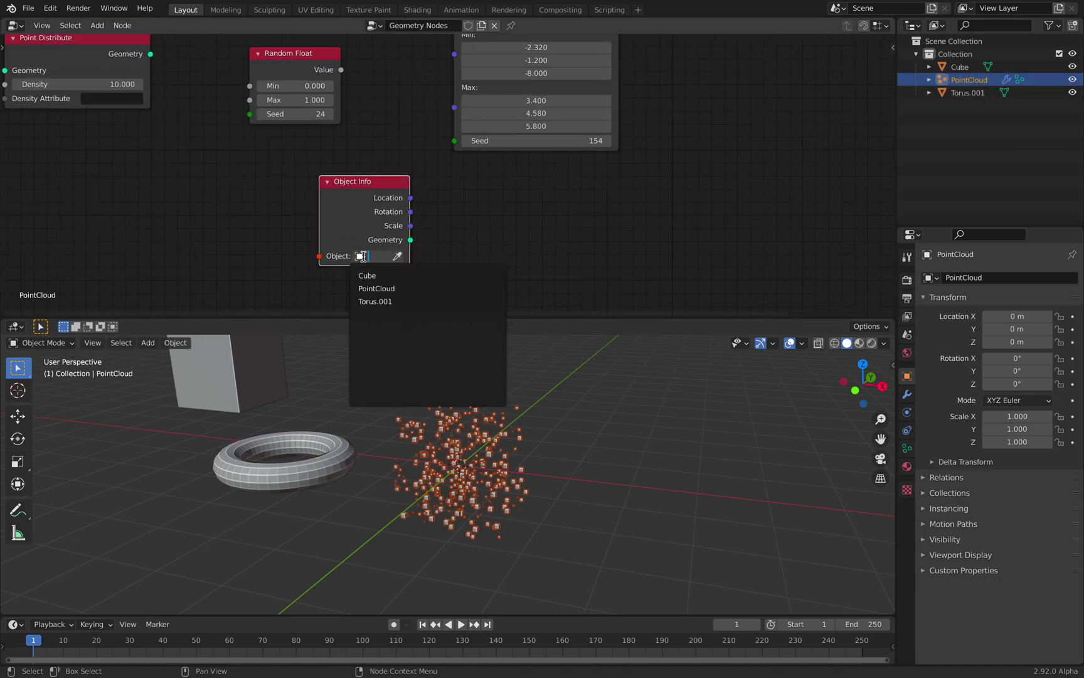
{"action": "left_click", "coordinate": [380, 302]}
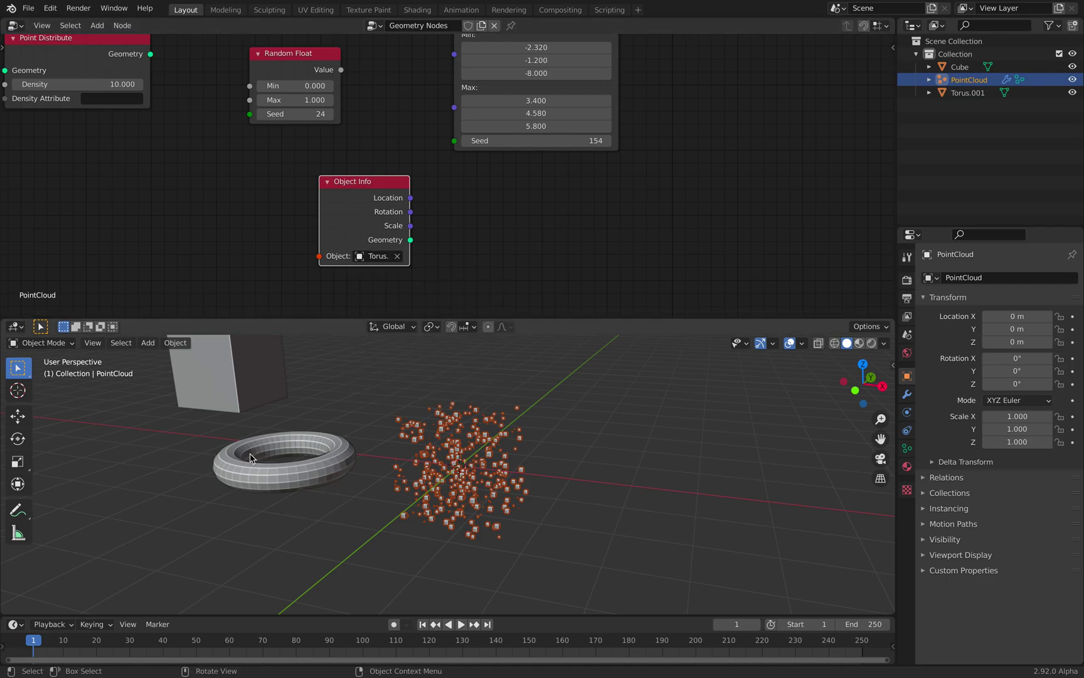
Step: Move the Random Attribute node below the Group Input link and place the Object Info node between it and Point Instance
{"action": "middle_click_drag", "start_coordinate": [475, 202], "coordinate": [410, 245]}
{"action": "scroll", "coordinate": [410, 244], "scroll_direction": "down", "scroll_amount": 1}
{"action": "left_click_drag", "start_coordinate": [314, 244], "coordinate": [458, 234]}
{"action": "middle_click_drag", "start_coordinate": [466, 213], "coordinate": [443, 235]}
{"action": "scroll", "coordinate": [469, 253], "scroll_direction": "down", "scroll_amount": 1}
{"action": "scroll", "coordinate": [428, 243], "scroll_direction": "down", "scroll_amount": 2}
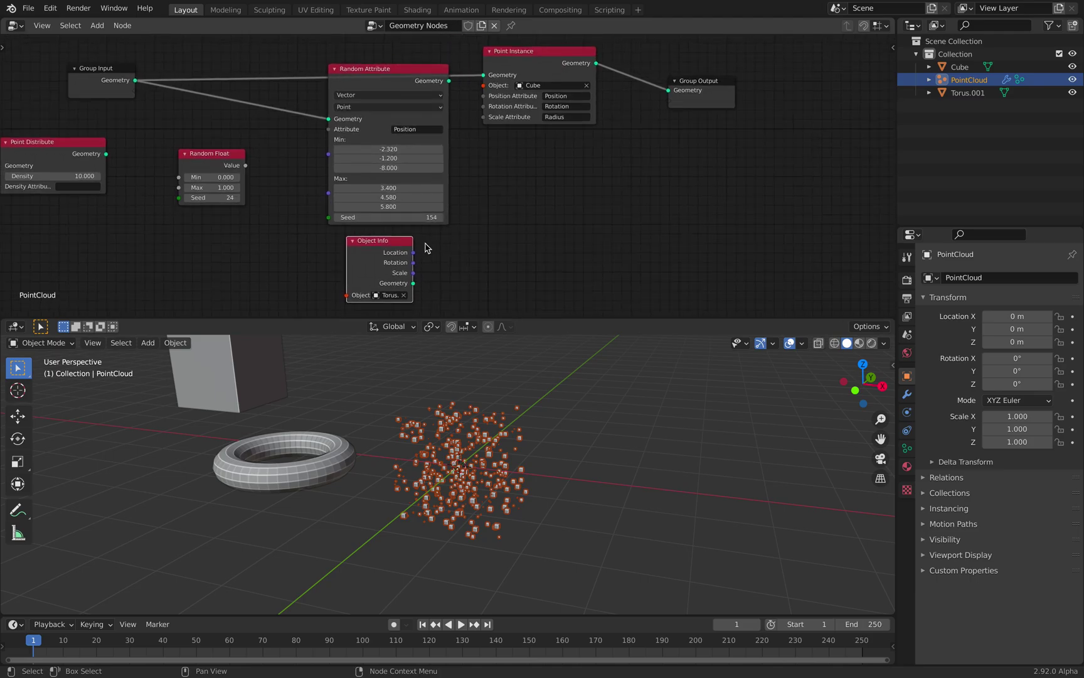
{"action": "left_click_drag", "start_coordinate": [384, 242], "coordinate": [368, 239]}
{"action": "left_click_drag", "start_coordinate": [390, 70], "coordinate": [286, 132]}
{"action": "left_click_drag", "start_coordinate": [380, 241], "coordinate": [456, 162]}
{"action": "scroll", "coordinate": [449, 197], "scroll_direction": "up", "scroll_amount": 1}
Step: Save the file and move the Random Float node clear of the Random Attribute node
{"action": "key", "text": "ctrl+s"}
{"action": "left_click_drag", "start_coordinate": [412, 174], "coordinate": [399, 118]}
{"action": "middle_click_drag", "start_coordinate": [414, 133], "coordinate": [451, 183]}
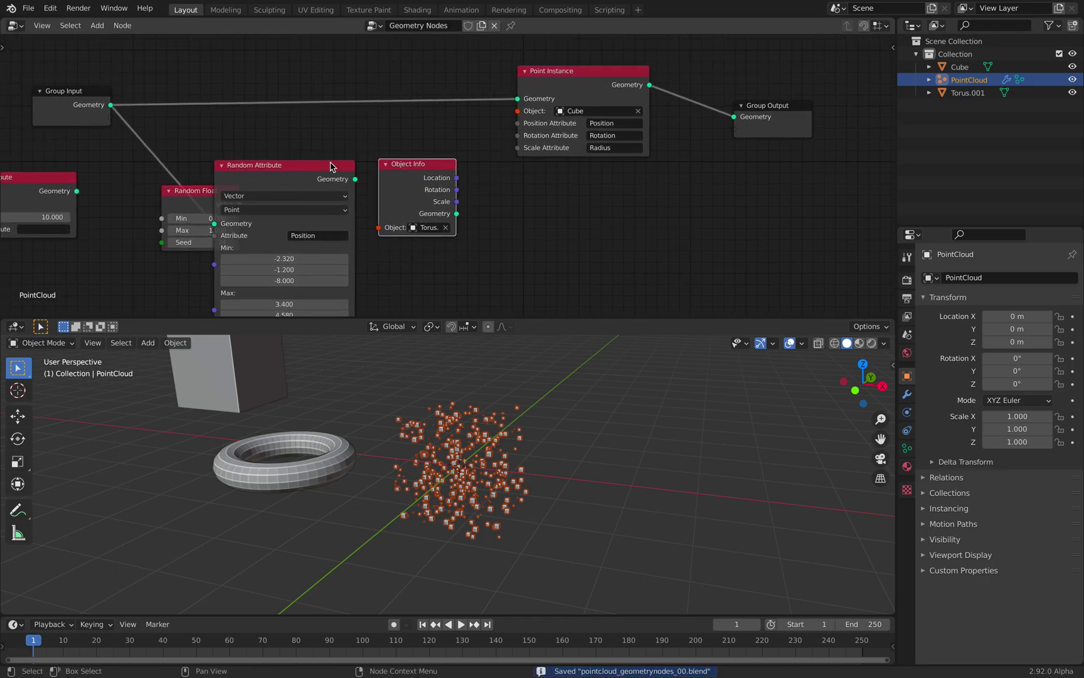
{"action": "left_click_drag", "start_coordinate": [176, 208], "coordinate": [98, 219]}
{"action": "scroll", "coordinate": [229, 193], "scroll_direction": "down", "scroll_amount": 1}
{"action": "middle_click_drag", "start_coordinate": [231, 193], "coordinate": [247, 185]}
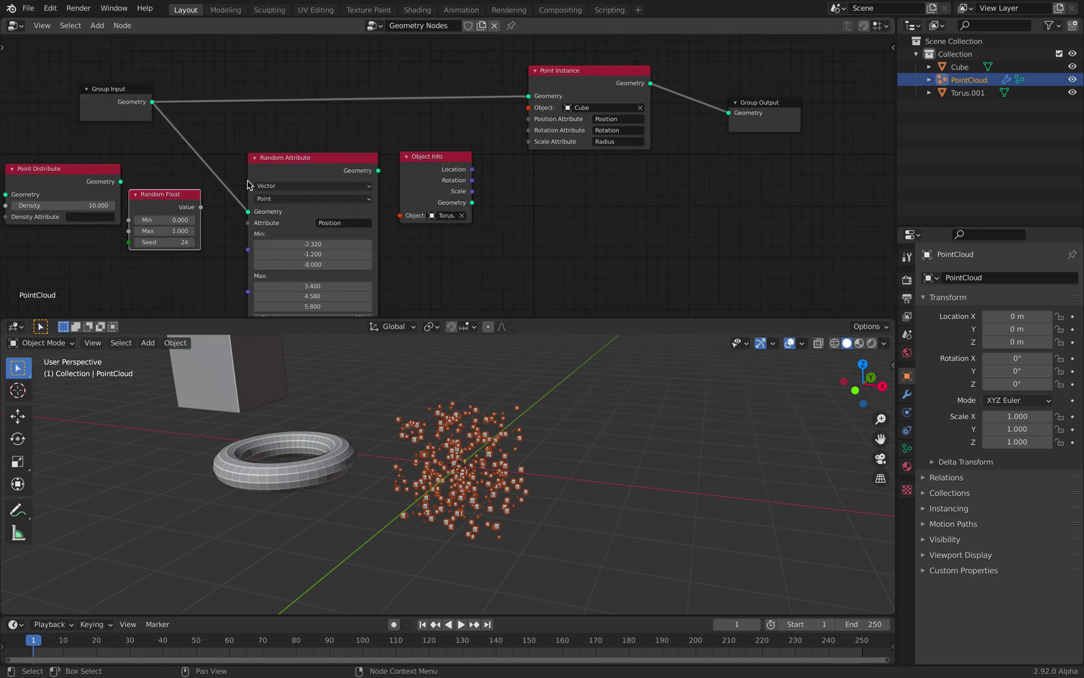
Step: Connect the Object Info node's Geometry output to Point Instance's Geometry input and line Object Info up beside Point Instance
{"action": "left_click_drag", "start_coordinate": [473, 200], "coordinate": [476, 201]}
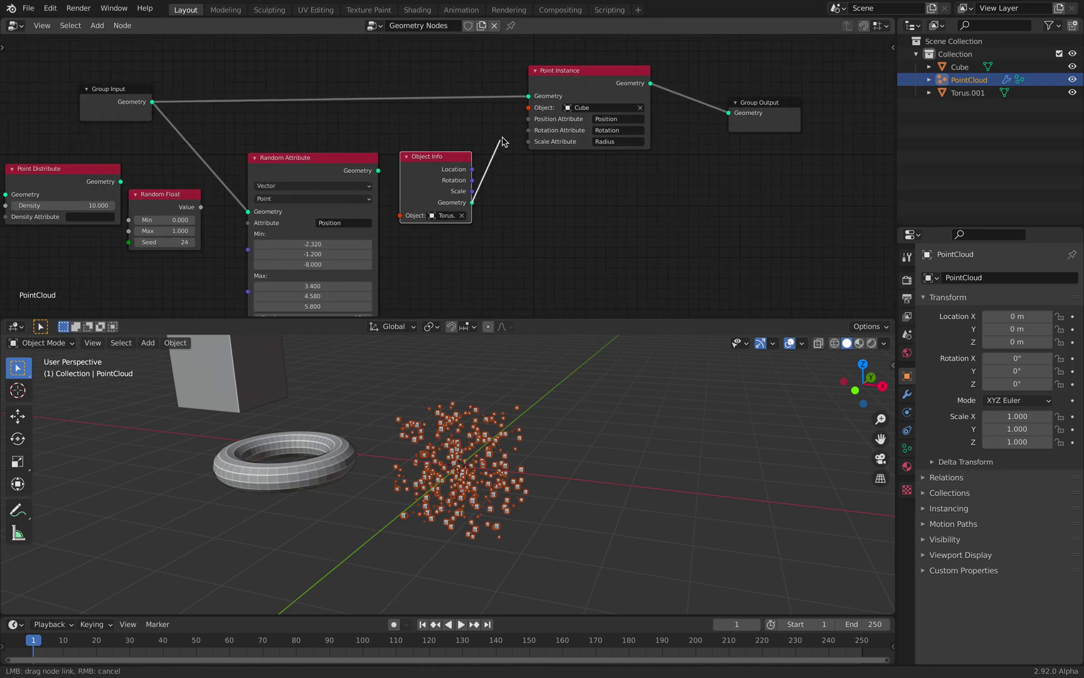
{"action": "left_click_drag", "start_coordinate": [527, 97], "coordinate": [528, 96]}
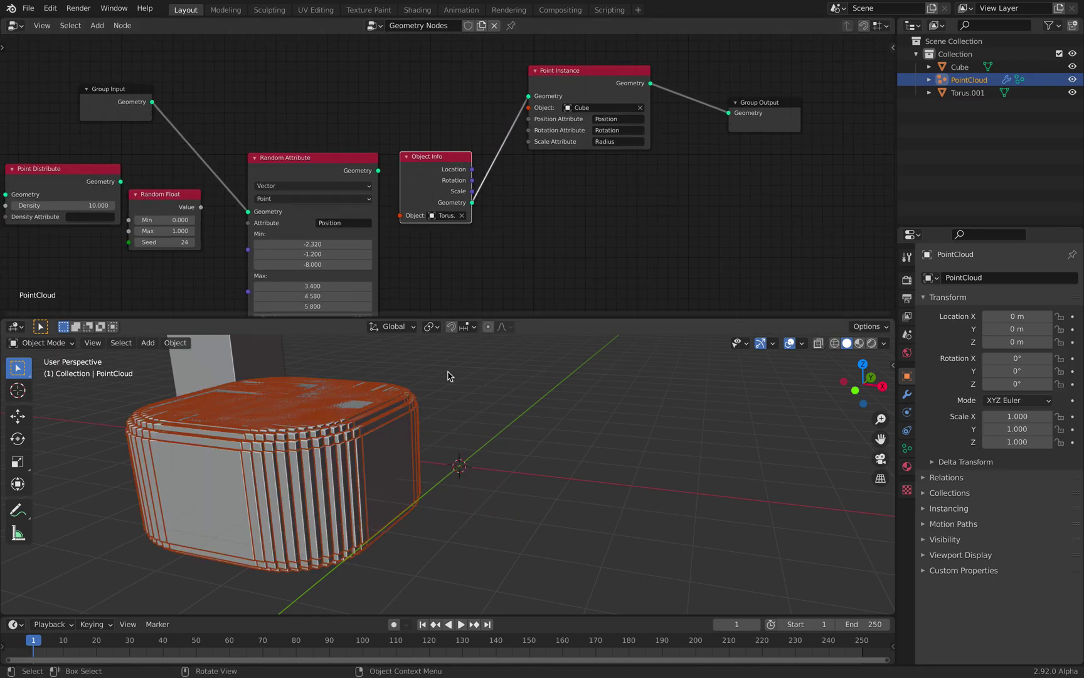
{"action": "left_click_drag", "start_coordinate": [447, 196], "coordinate": [463, 108]}
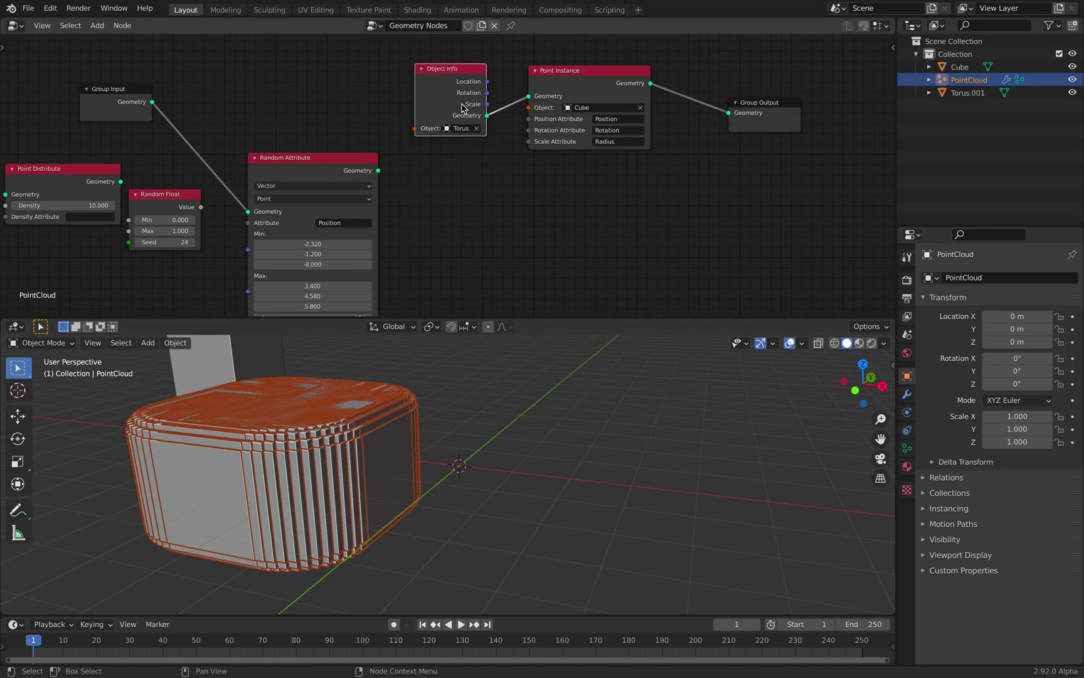
{"action": "middle_click_drag", "start_coordinate": [446, 182], "coordinate": [483, 193]}
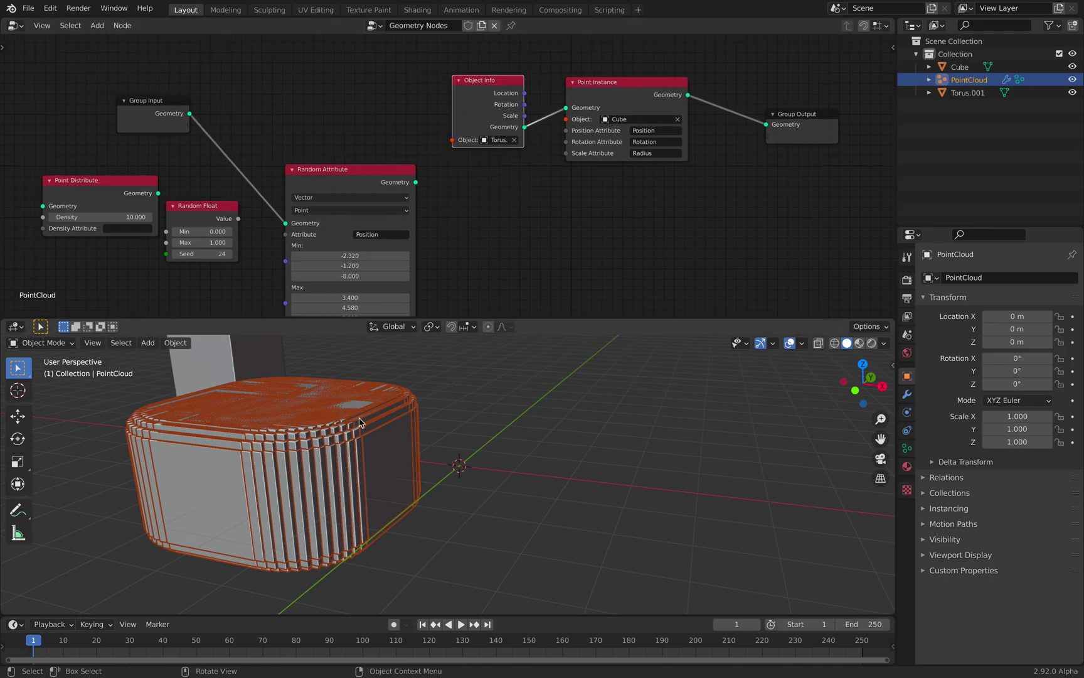
{"action": "middle_click_drag", "start_coordinate": [476, 150], "coordinate": [475, 156]}
Step: Widen the Object Info node and arrange it above Random Attribute, with Group Input moved closer to Random Attribute
{"action": "left_click_drag", "start_coordinate": [456, 108], "coordinate": [352, 78]}
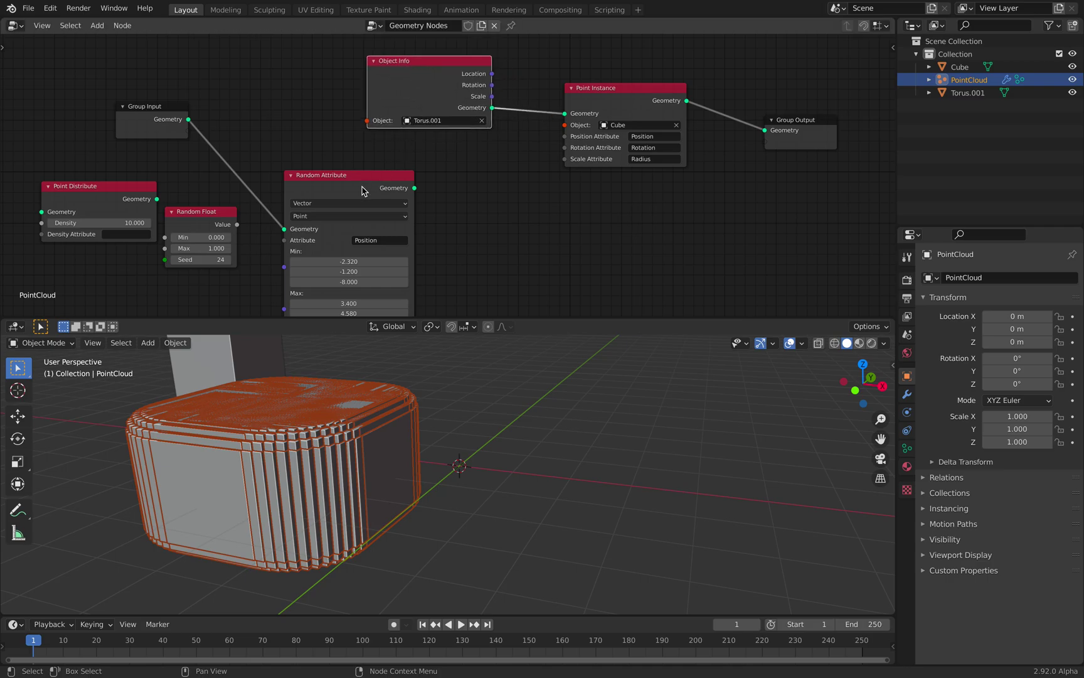
{"action": "left_click_drag", "start_coordinate": [363, 190], "coordinate": [422, 170]}
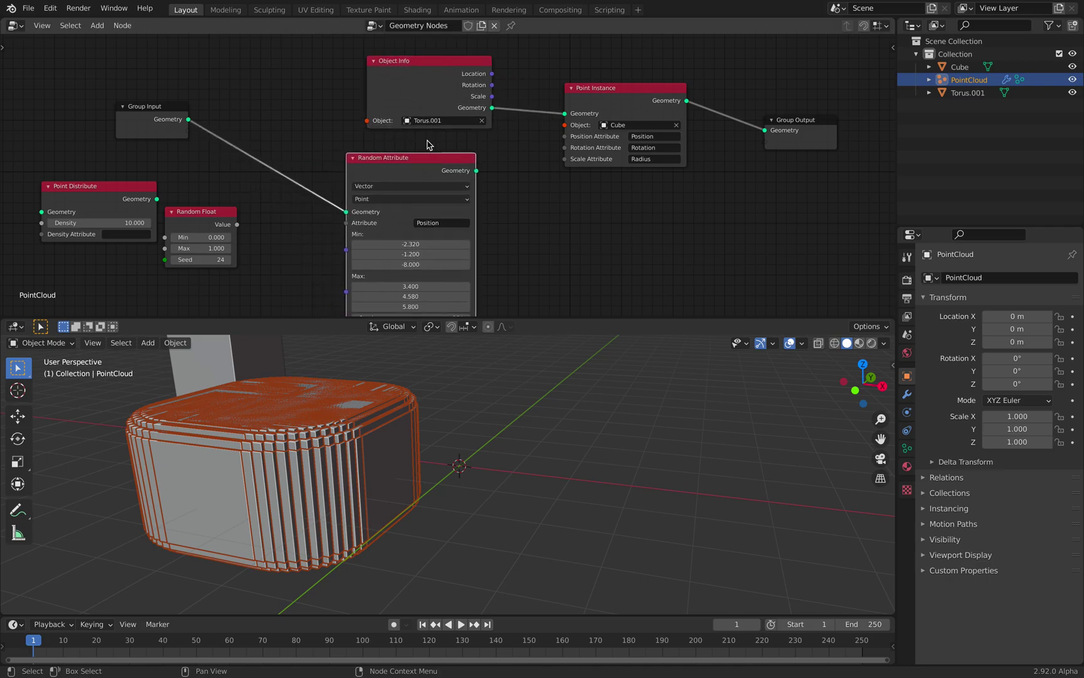
{"action": "left_click_drag", "start_coordinate": [419, 101], "coordinate": [406, 98]}
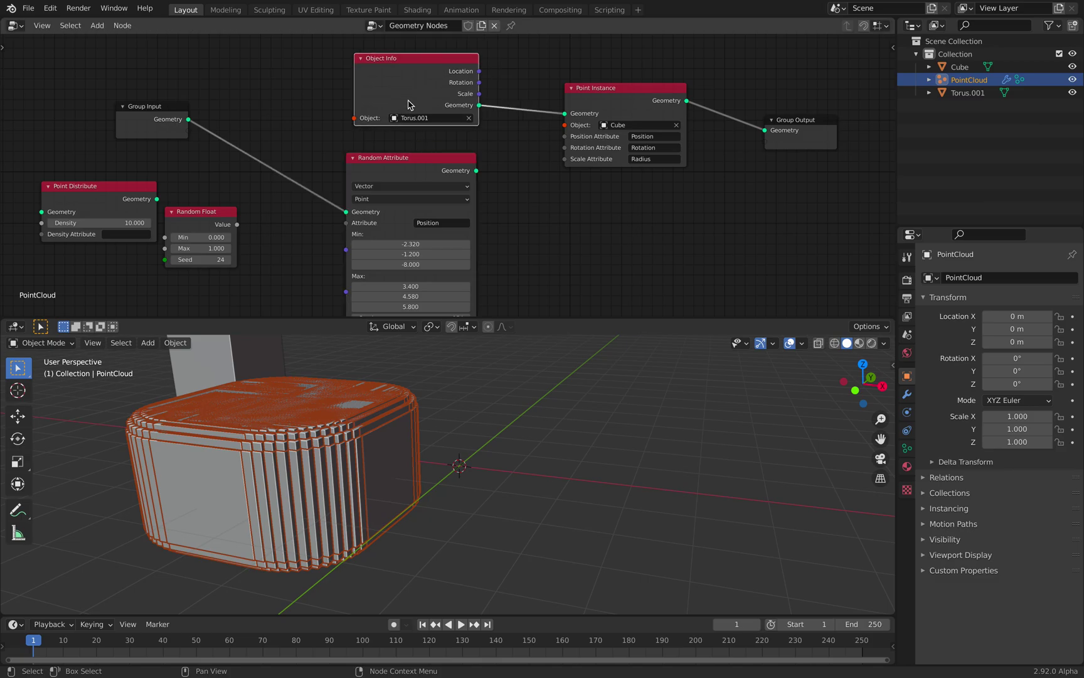
{"action": "left_click_drag", "start_coordinate": [167, 119], "coordinate": [251, 142]}
{"action": "left_click_drag", "start_coordinate": [411, 178], "coordinate": [390, 180]}
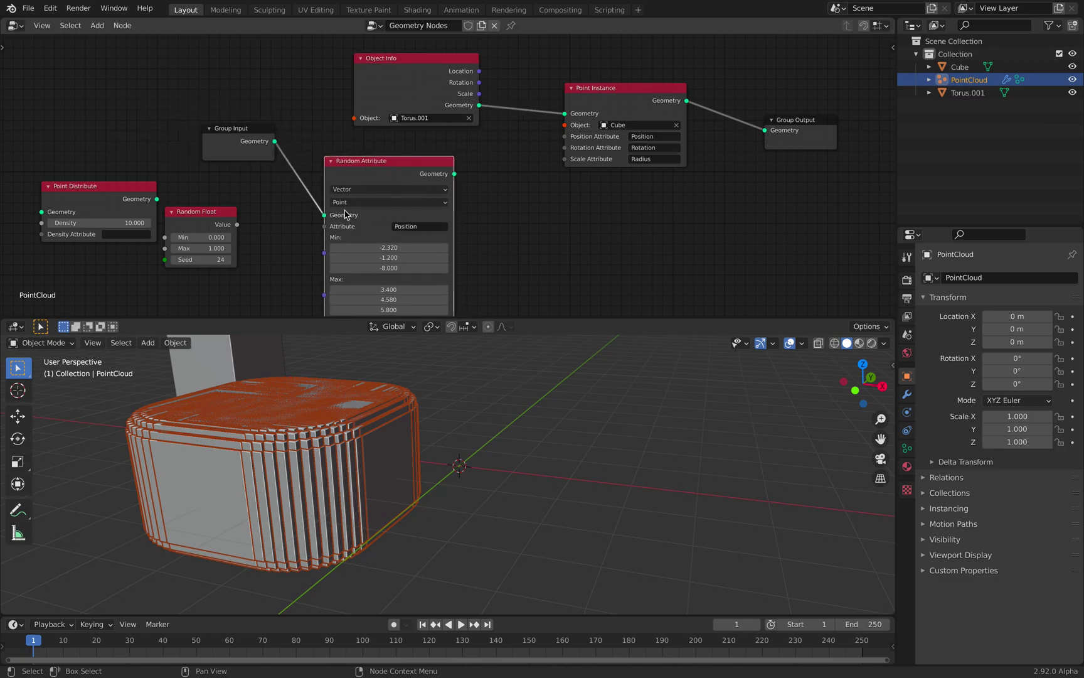
{"action": "middle_click_drag", "start_coordinate": [299, 219], "coordinate": [308, 219]}
{"action": "middle_click_drag", "start_coordinate": [411, 188], "coordinate": [402, 182]}
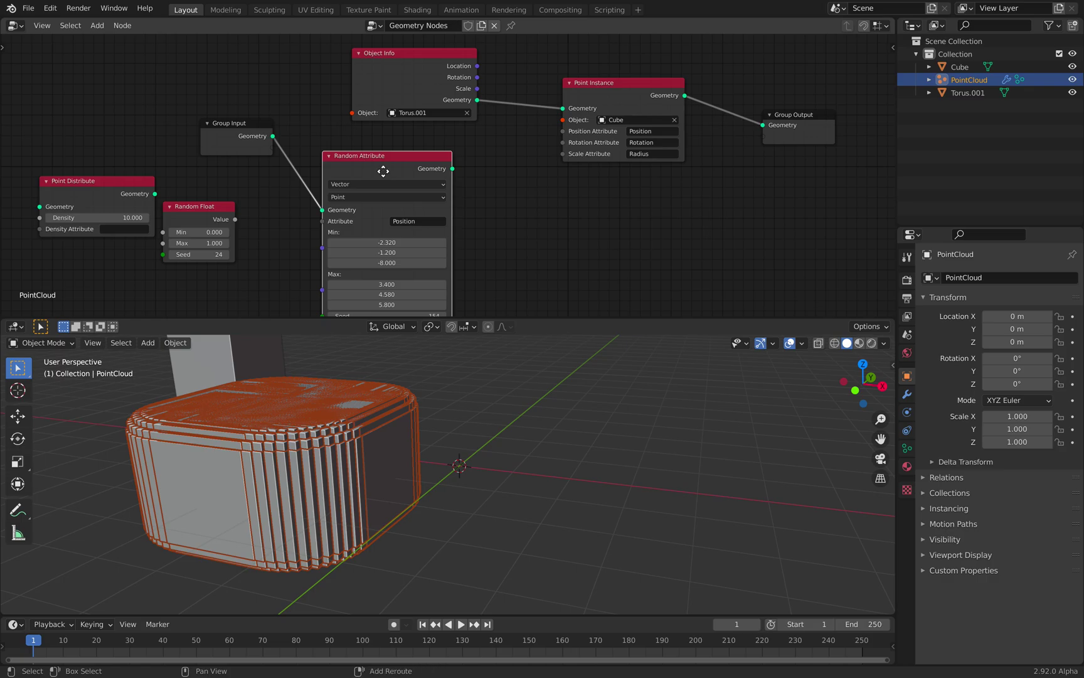
Step: Duplicate the Random Attribute node onto the link between Object Info and Point Instance and set its Attribute to Rotation
{"action": "key", "text": "shift+d"}
{"action": "left_click", "coordinate": [566, 66]}
{"action": "middle_click_drag", "start_coordinate": [590, 99], "coordinate": [581, 100]}
{"action": "left_click", "coordinate": [615, 113]}
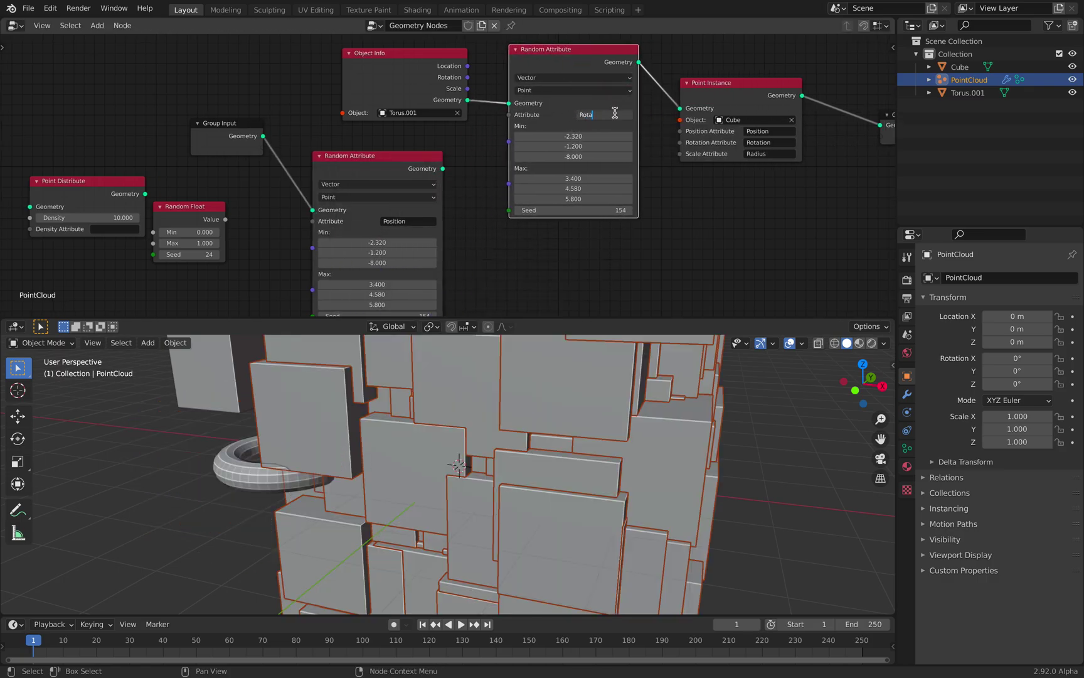
{"action": "type", "text": "Rotation"}
{"action": "key", "text": "Return"}
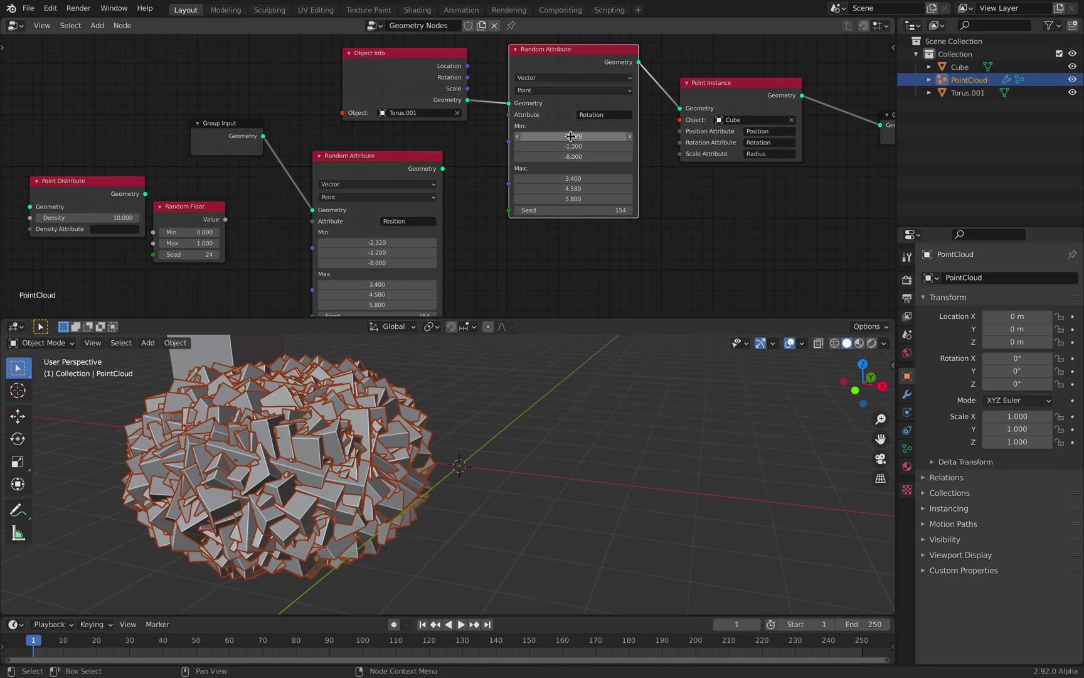
Step: Move Point Instance and Group Output farther from the Rotation Random Attribute node and save the file
{"action": "middle_click_drag", "start_coordinate": [676, 152], "coordinate": [595, 143]}
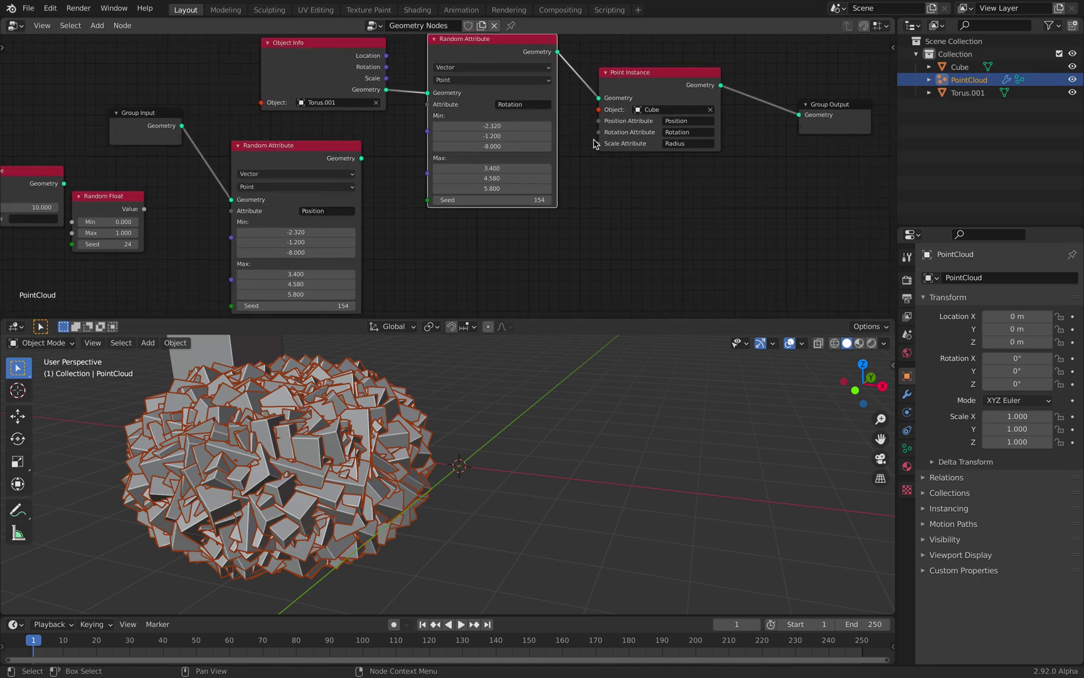
{"action": "middle_click_drag", "start_coordinate": [668, 101], "coordinate": [625, 133]}
{"action": "left_click_drag", "start_coordinate": [619, 109], "coordinate": [643, 109]}
{"action": "left_click_drag", "start_coordinate": [771, 139], "coordinate": [814, 144]}
{"action": "left_click", "coordinate": [814, 145]}
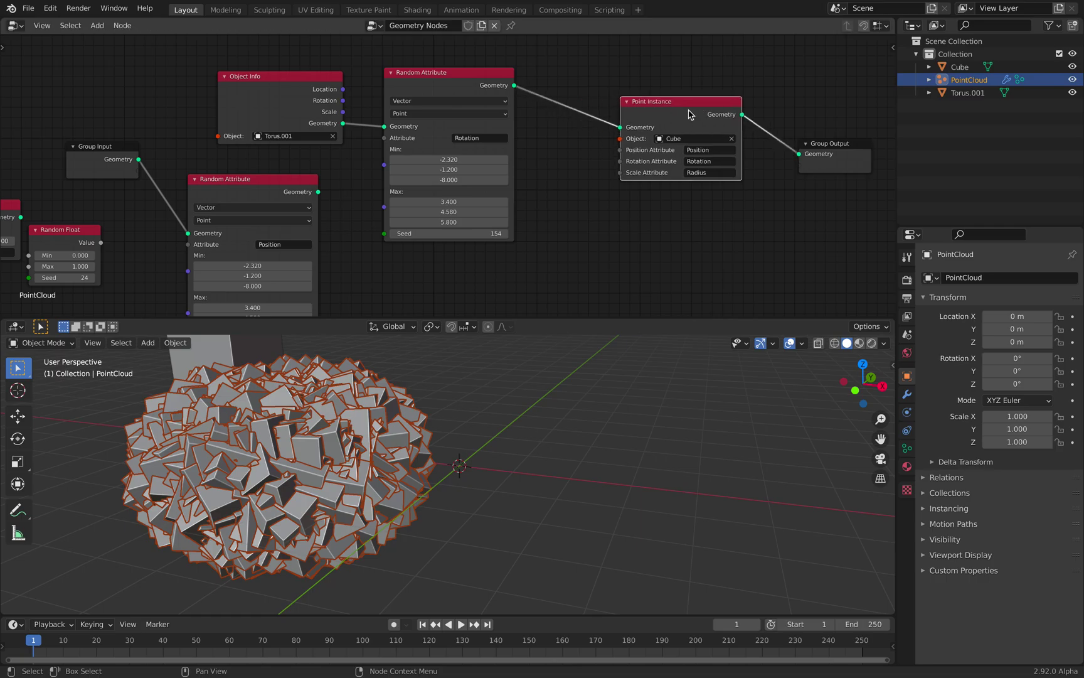
{"action": "key", "text": "ctrl+s"}
Step: Duplicate the Rotation Random Attribute node onto its link to Point Instance and set the copy's Attribute to Scale
{"action": "middle_click_drag", "start_coordinate": [512, 102], "coordinate": [419, 135]}
{"action": "scroll", "coordinate": [419, 135], "scroll_direction": "up", "scroll_amount": 2}
{"action": "middle_click_drag", "start_coordinate": [498, 145], "coordinate": [576, 141]}
{"action": "middle_click_drag", "start_coordinate": [337, 458], "coordinate": [420, 469], "text": "shift"}
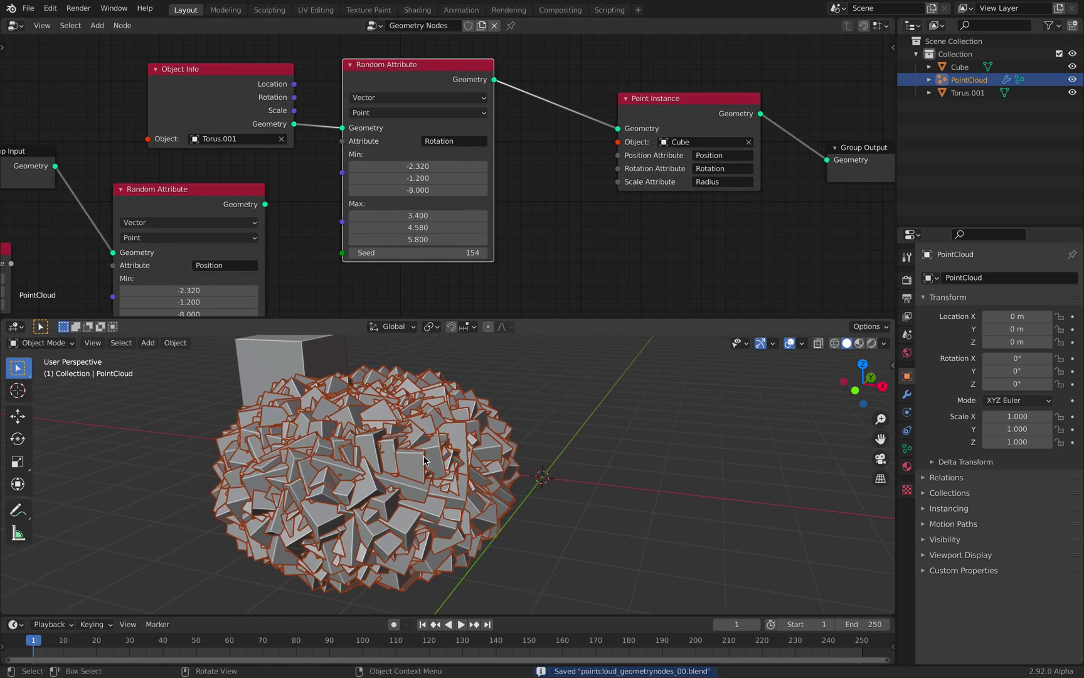
{"action": "middle_click_drag", "start_coordinate": [445, 134], "coordinate": [393, 148]}
{"action": "key", "text": "shift+d"}
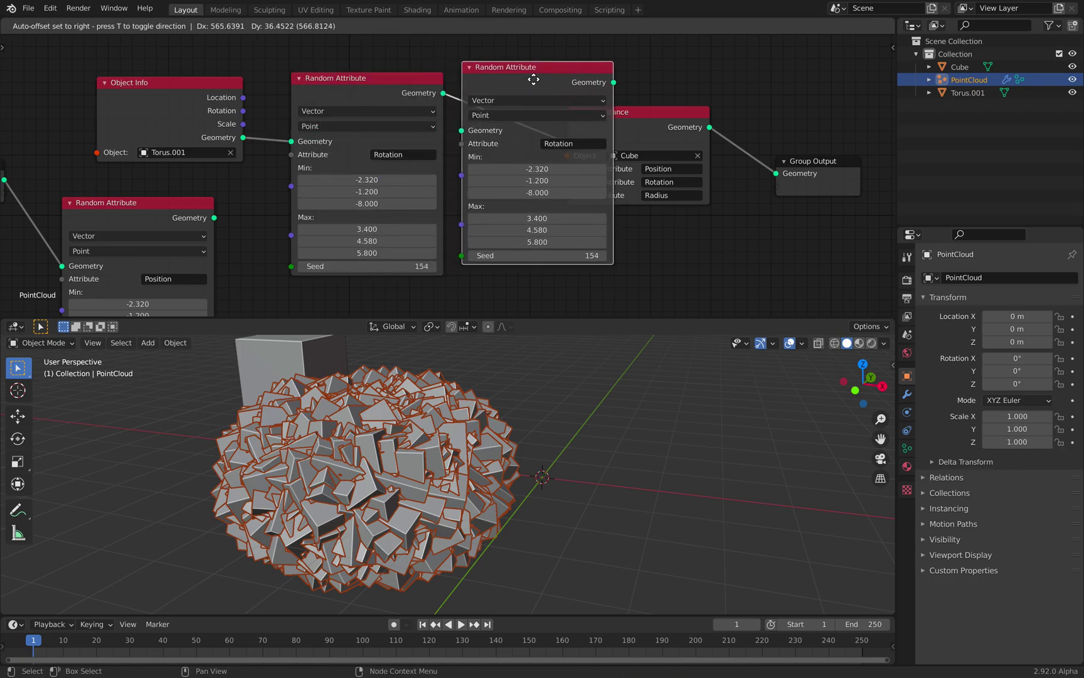
{"action": "left_click", "coordinate": [561, 82]}
{"action": "middle_click_drag", "start_coordinate": [564, 193], "coordinate": [500, 184]}
{"action": "left_click", "coordinate": [550, 136]}
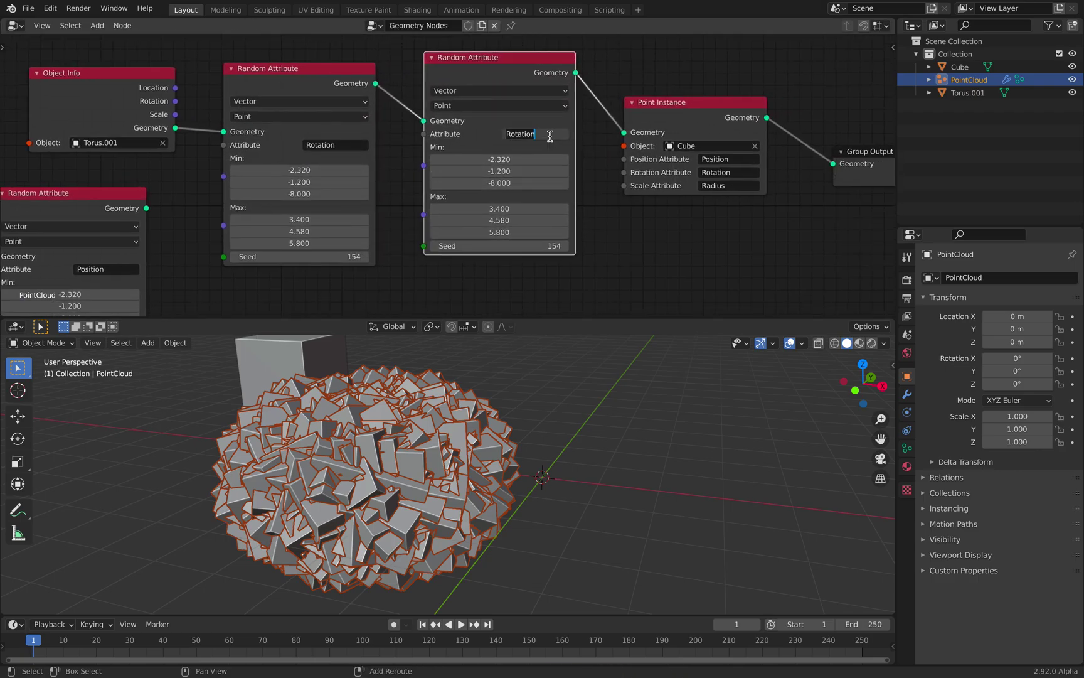
Step: Set Point Instance's Scale Attribute to Scale
{"action": "left_click", "coordinate": [740, 186]}
{"action": "type", "text": "Sca"}
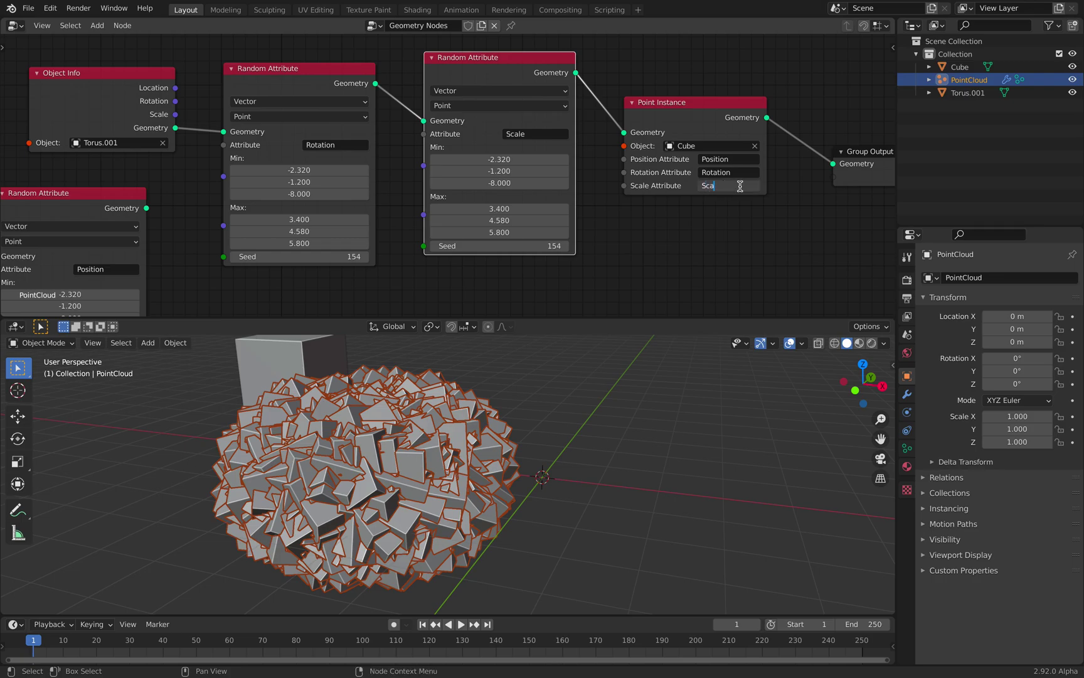
{"action": "type", "text": "le"}
{"action": "key", "text": "Return"}
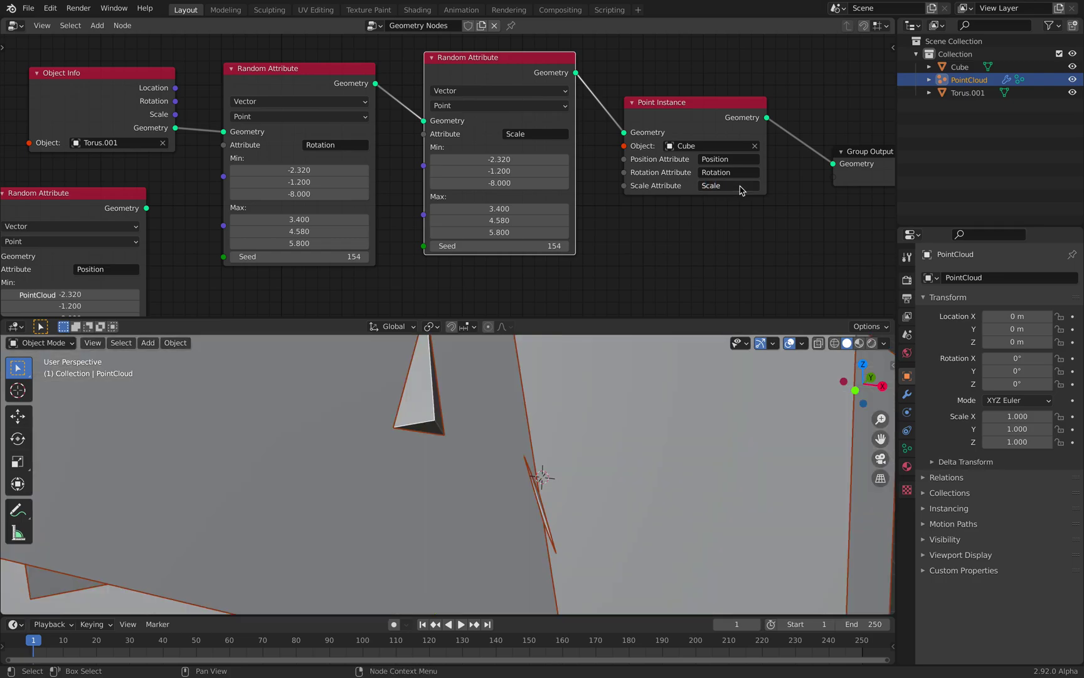
Step: Switch the Scale Random Attribute node to Float and set Min to -0.100, Max to 0.680 and Seed to 184
{"action": "left_click", "coordinate": [500, 106]}
{"action": "left_click", "coordinate": [498, 91]}
{"action": "left_click", "coordinate": [499, 91]}
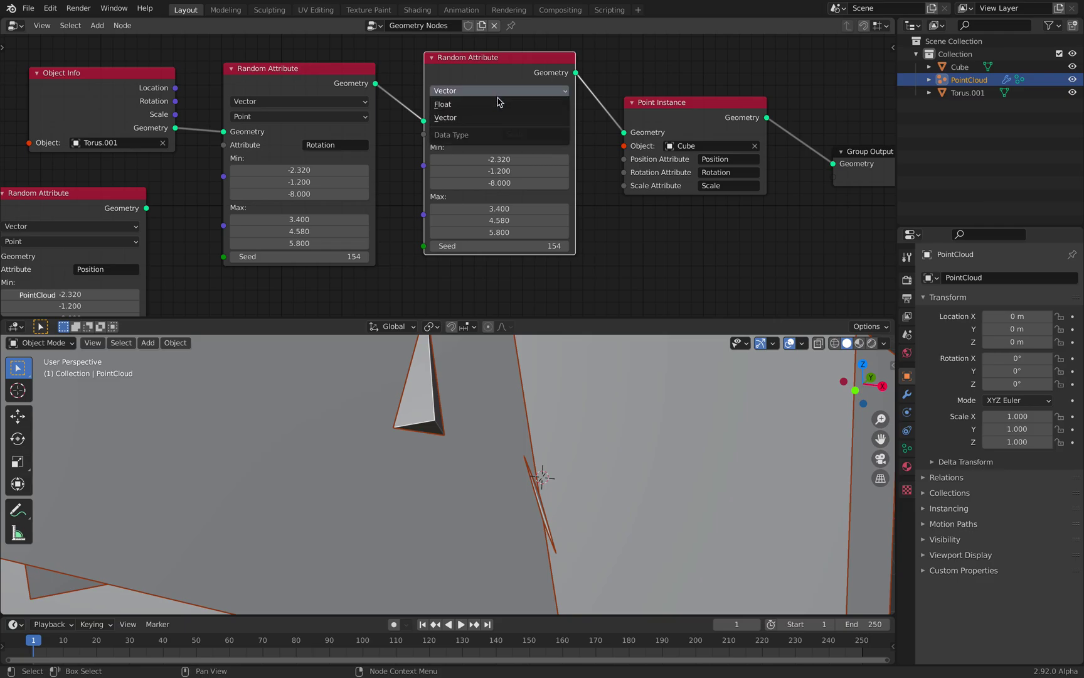
{"action": "left_click", "coordinate": [497, 104]}
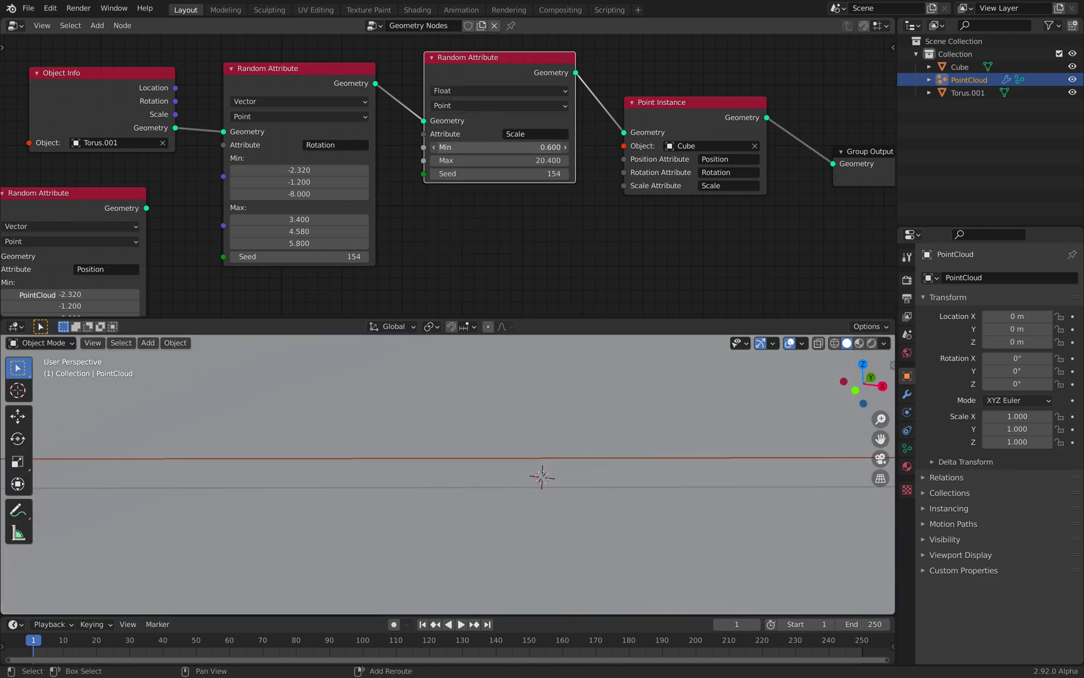
{"action": "mouse_move", "coordinate": [512, 147]}
{"action": "left_mouse_down"}
{"action": "mouse_move", "coordinate": [470, 147]}
{"action": "mouse_move", "coordinate": [492, 147]}
{"action": "left_mouse_up"}
{"action": "left_click_drag", "start_coordinate": [512, 161], "coordinate": [439, 161]}
{"action": "left_click_drag", "start_coordinate": [545, 147], "coordinate": [541, 173]}
Step: Move Torus.001 along the global X axis to near the world origin and reselect PointCloud
{"action": "middle_click_drag", "start_coordinate": [514, 405], "coordinate": [483, 454]}
{"action": "left_click", "coordinate": [968, 92]}
{"action": "key", "text": "g"}
{"action": "key", "text": "x"}
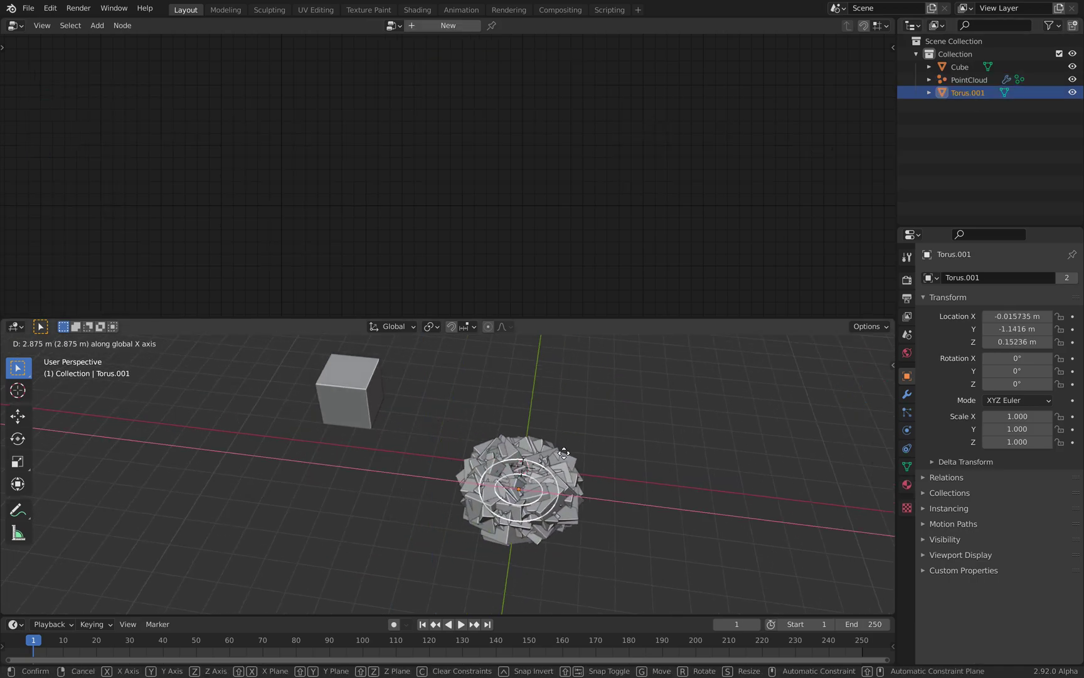
{"action": "left_click", "coordinate": [541, 404]}
{"action": "left_click", "coordinate": [967, 80]}
Step: Scale down the Cube's mesh in Edit Mode, return to Object Mode and reselect PointCloud
{"action": "left_click", "coordinate": [961, 66]}
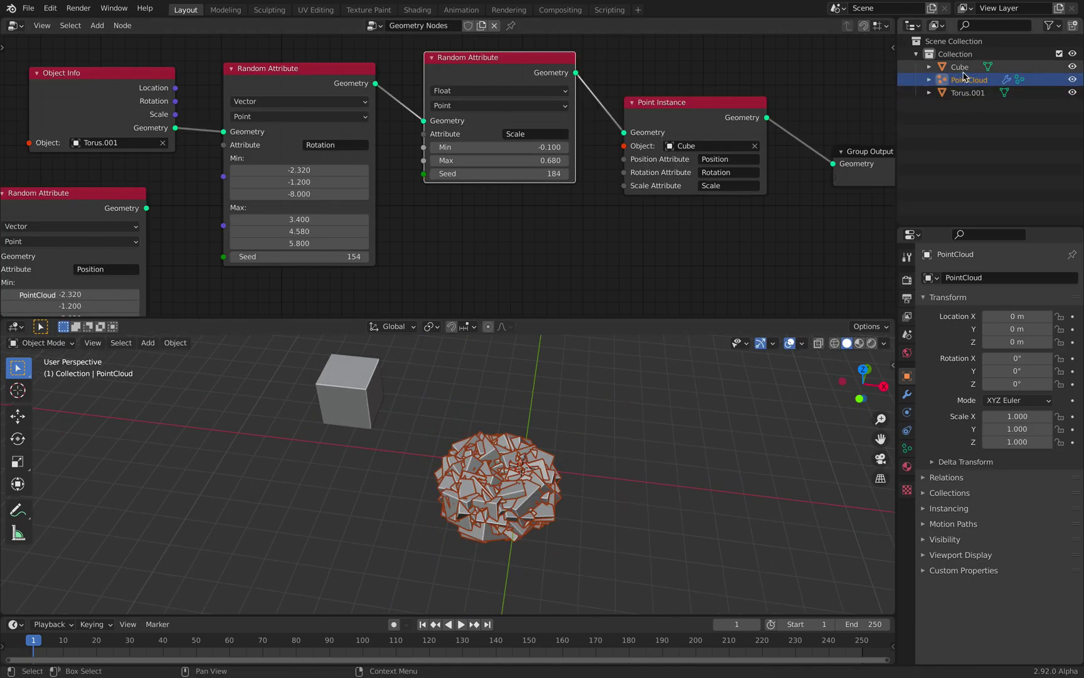
{"action": "key", "text": "Tab"}
{"action": "key", "text": "s"}
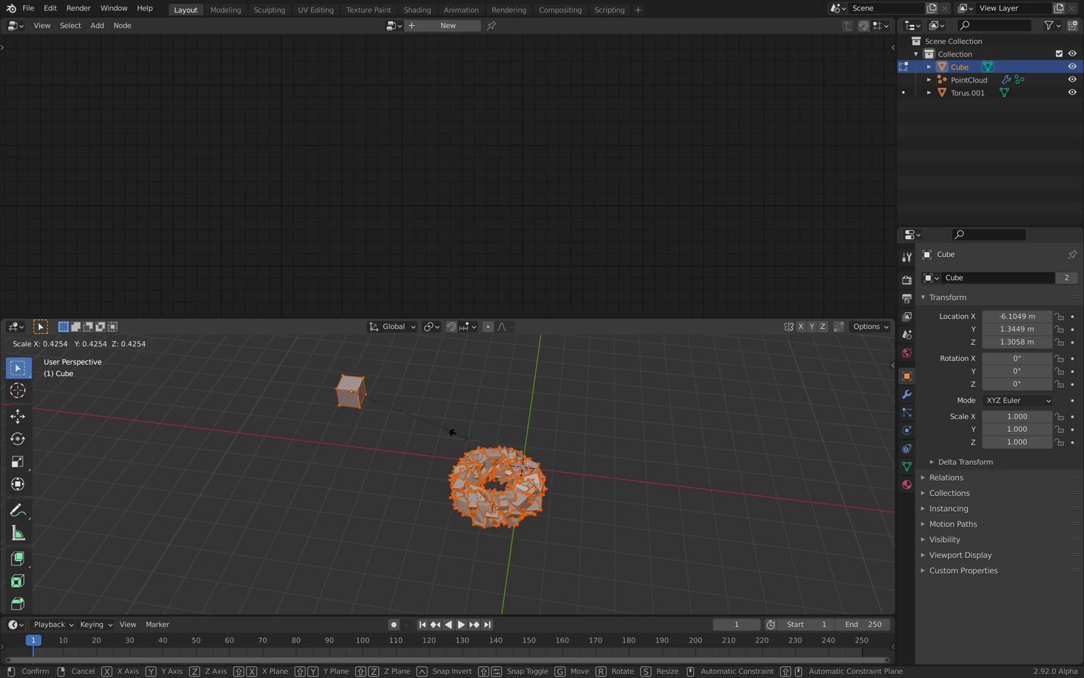
{"action": "left_click", "coordinate": [409, 418]}
{"action": "key", "text": "Tab"}
{"action": "scroll", "coordinate": [518, 442], "scroll_direction": "up", "scroll_amount": 7}
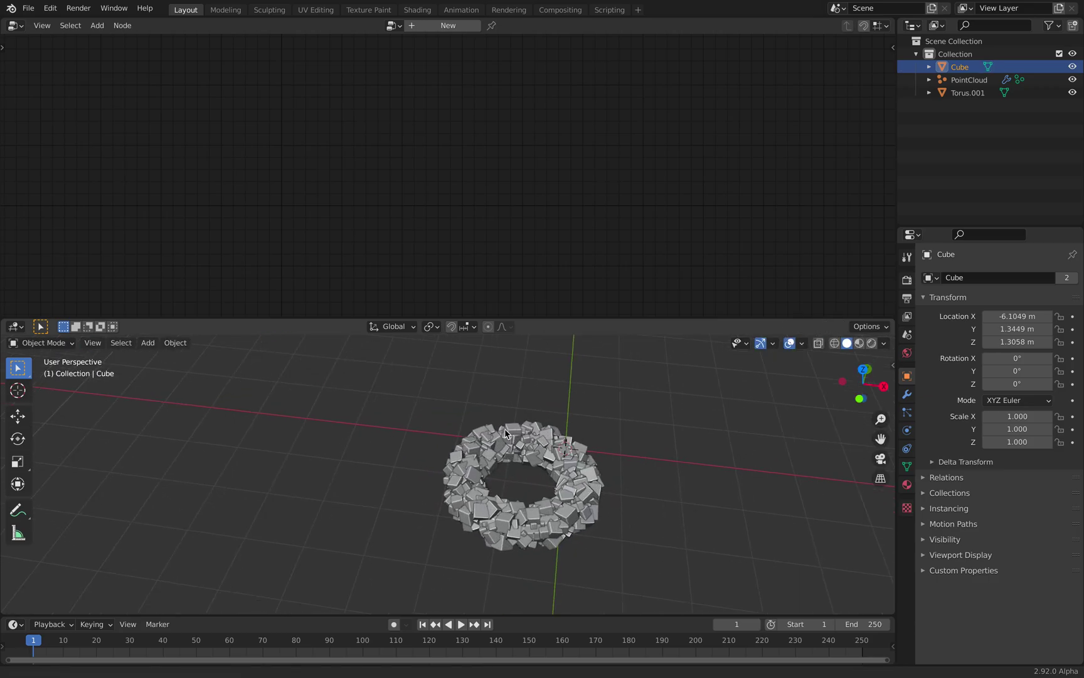
{"action": "middle_click_drag", "start_coordinate": [517, 443], "coordinate": [472, 400], "text": "shift"}
{"action": "left_click", "coordinate": [969, 80]}
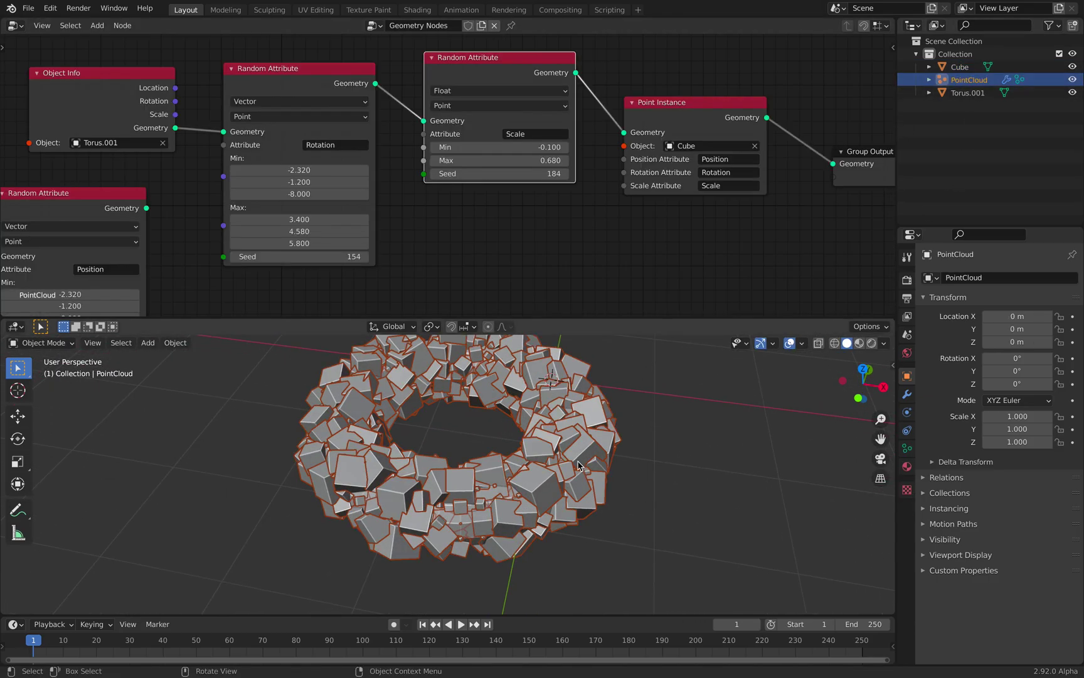
Step: Show PointCloud's modifier settings and look over its node group and the instanced torus
{"action": "scroll", "coordinate": [494, 222], "scroll_direction": "down", "scroll_amount": 2}
{"action": "scroll", "coordinate": [596, 186], "scroll_direction": "up", "scroll_amount": 1}
{"action": "scroll", "coordinate": [595, 186], "scroll_direction": "up", "scroll_amount": 1}
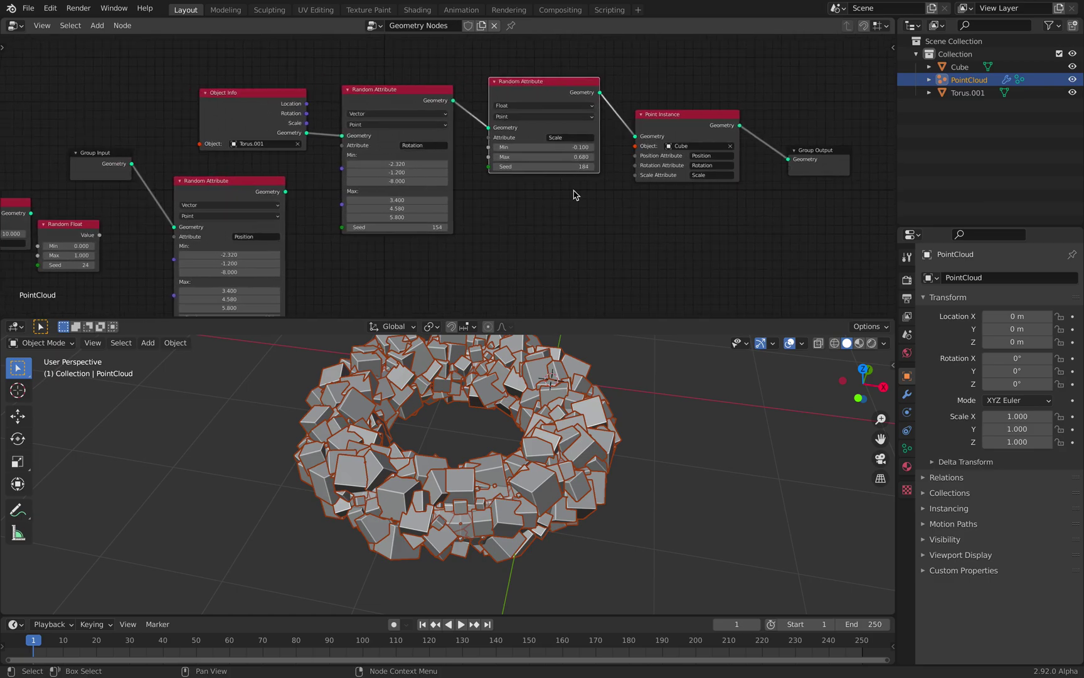
{"action": "middle_click_drag", "start_coordinate": [561, 190], "coordinate": [554, 194]}
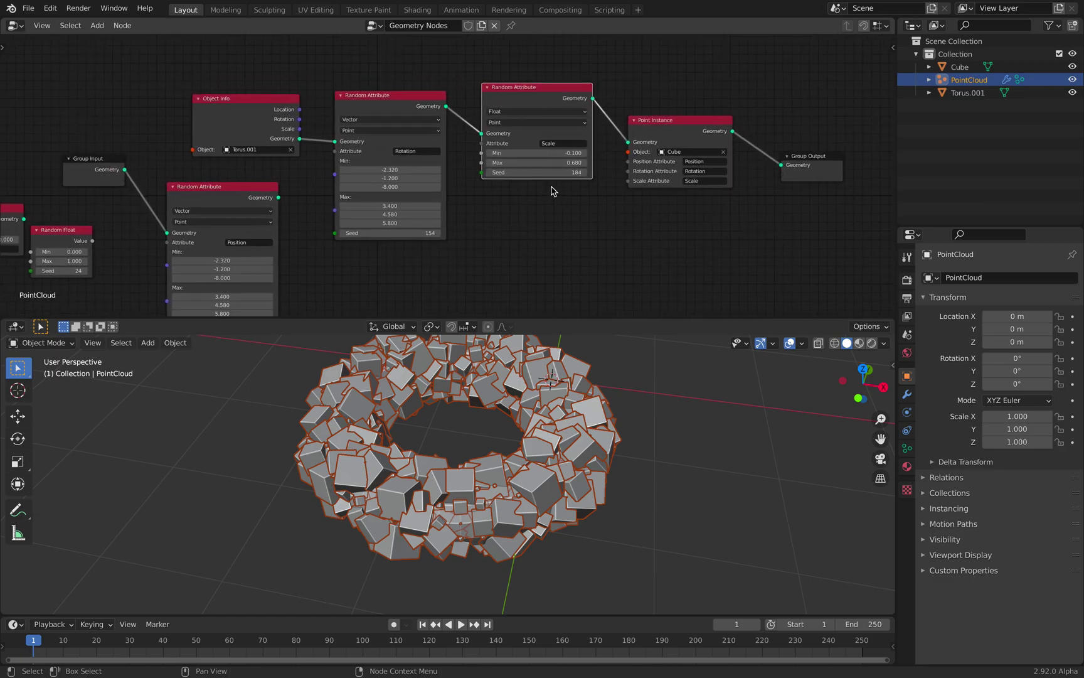
{"action": "left_click", "coordinate": [906, 395]}
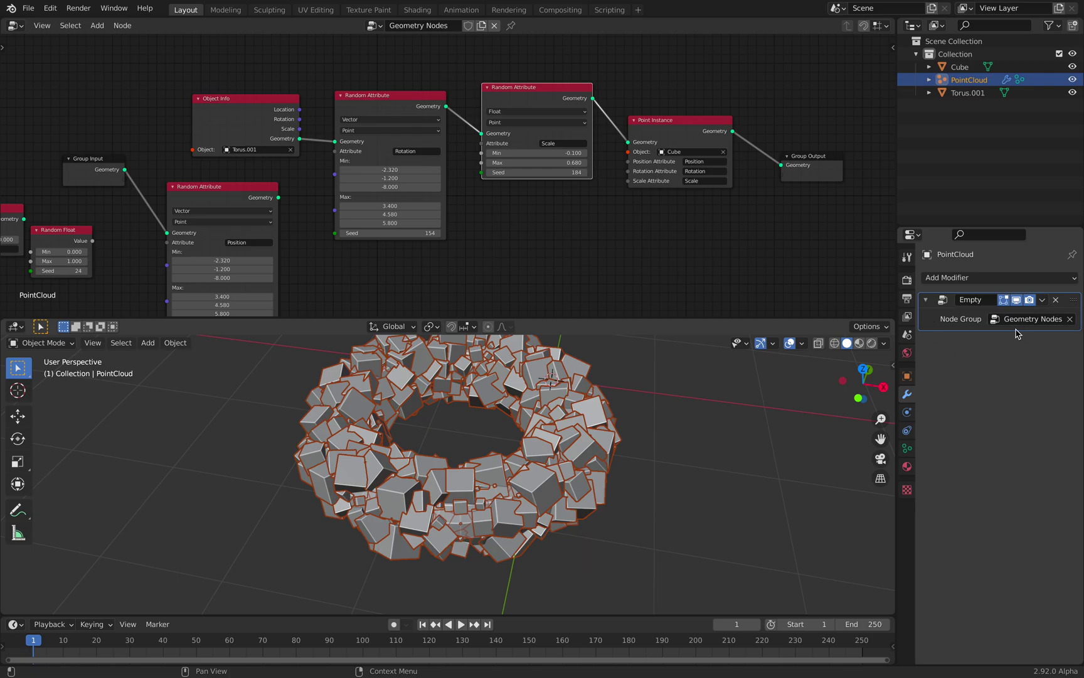
{"action": "middle_click_drag", "start_coordinate": [577, 423], "coordinate": [599, 376]}
{"action": "middle_click_drag", "start_coordinate": [333, 201], "coordinate": [353, 207]}
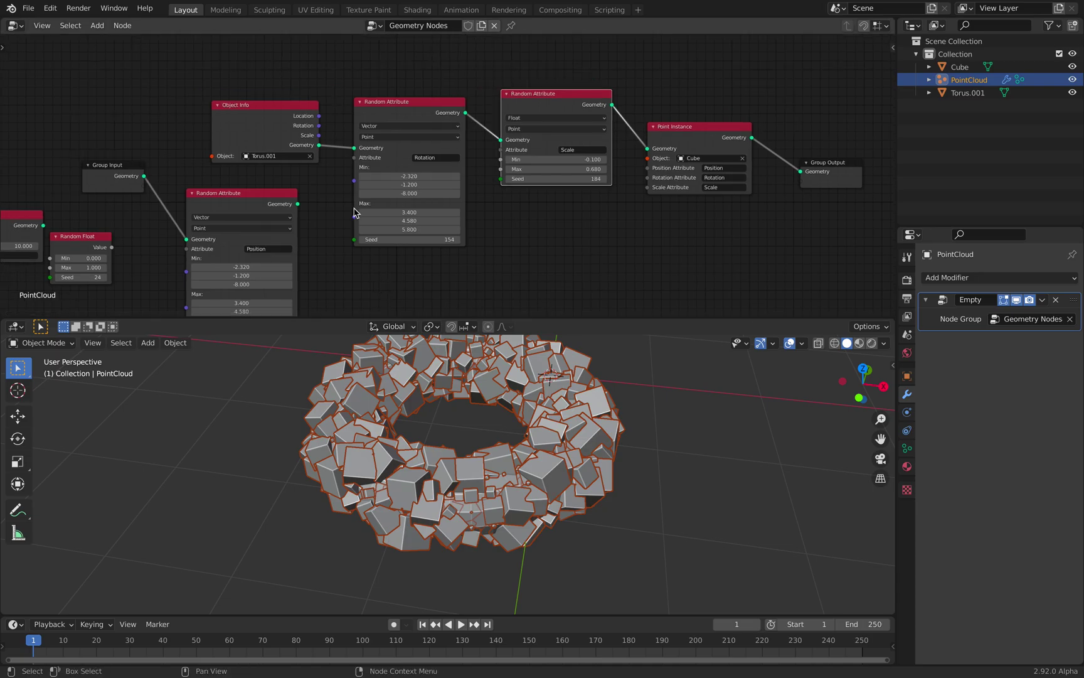
Step: Rearrange Object Info, the Rotation and Scale Random Attribute nodes, Point Instance and Group Output into a compact row above the unused nodes
{"action": "left_click_drag", "start_coordinate": [383, 114], "coordinate": [392, 82]}
{"action": "left_click_drag", "start_coordinate": [289, 107], "coordinate": [289, 93]}
{"action": "left_click_drag", "start_coordinate": [549, 118], "coordinate": [549, 100]}
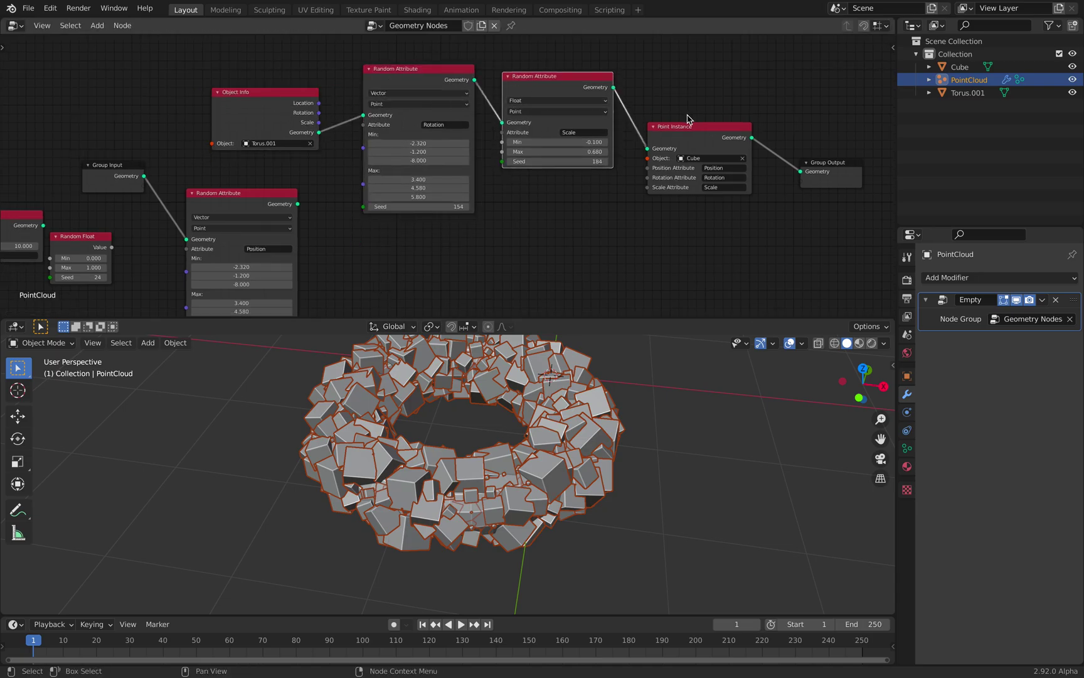
{"action": "left_click_drag", "start_coordinate": [690, 119], "coordinate": [677, 88]}
{"action": "left_click_drag", "start_coordinate": [823, 161], "coordinate": [797, 119]}
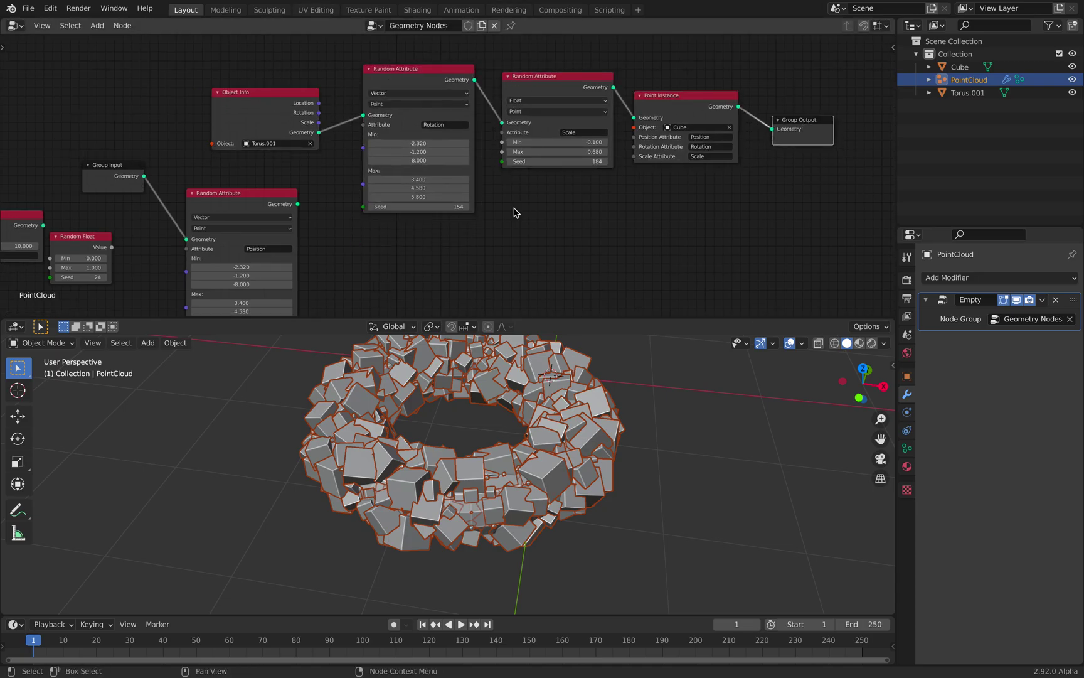
Step: Shift Object Info and the Rotation and Scale Random Attribute nodes slightly to even out their spacing
{"action": "middle_click_drag", "start_coordinate": [598, 155], "coordinate": [495, 200]}
{"action": "scroll", "coordinate": [501, 162], "scroll_direction": "up", "scroll_amount": 2}
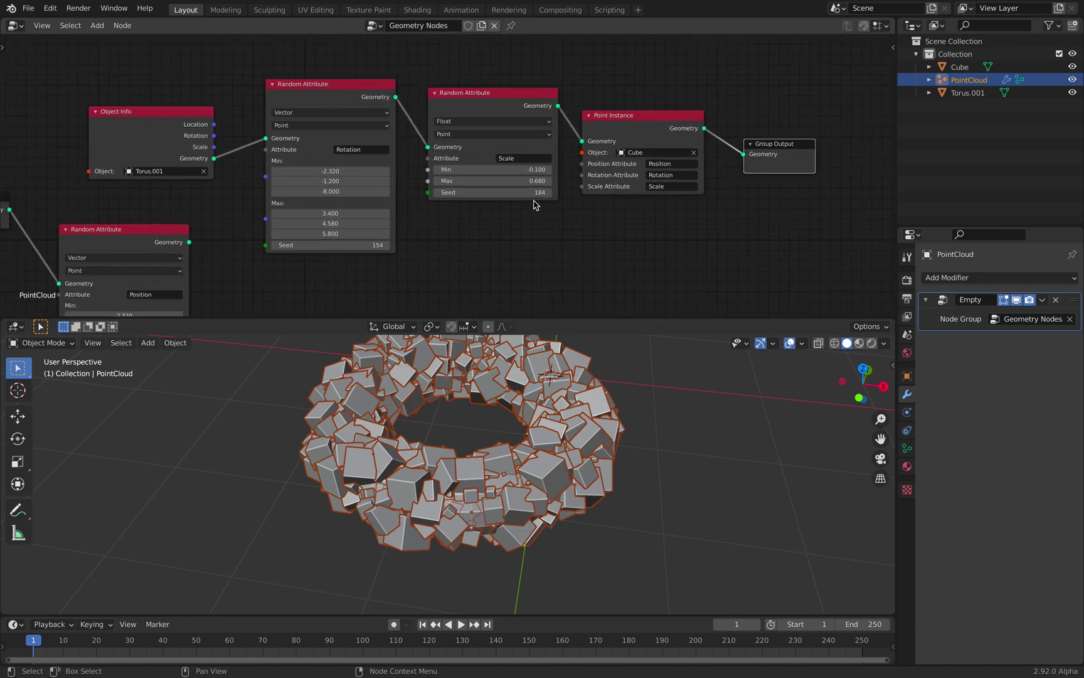
{"action": "left_click_drag", "start_coordinate": [184, 126], "coordinate": [161, 122]}
{"action": "left_click", "coordinate": [321, 100]}
{"action": "left_click_drag", "start_coordinate": [321, 101], "coordinate": [301, 123]}
{"action": "left_click_drag", "start_coordinate": [460, 108], "coordinate": [450, 103]}
Step: Set the Scale Random Attribute node's Min to 0.020 and Max to 0.340
{"action": "scroll", "coordinate": [500, 122], "scroll_direction": "up", "scroll_amount": 2}
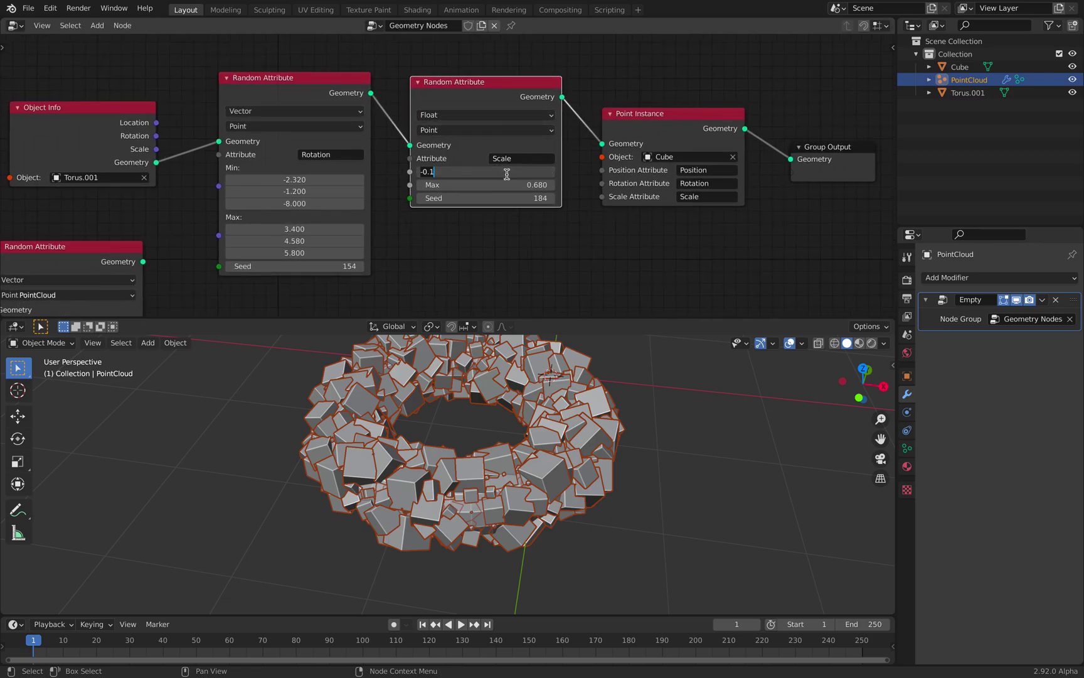
{"action": "key", "text": "Return"}
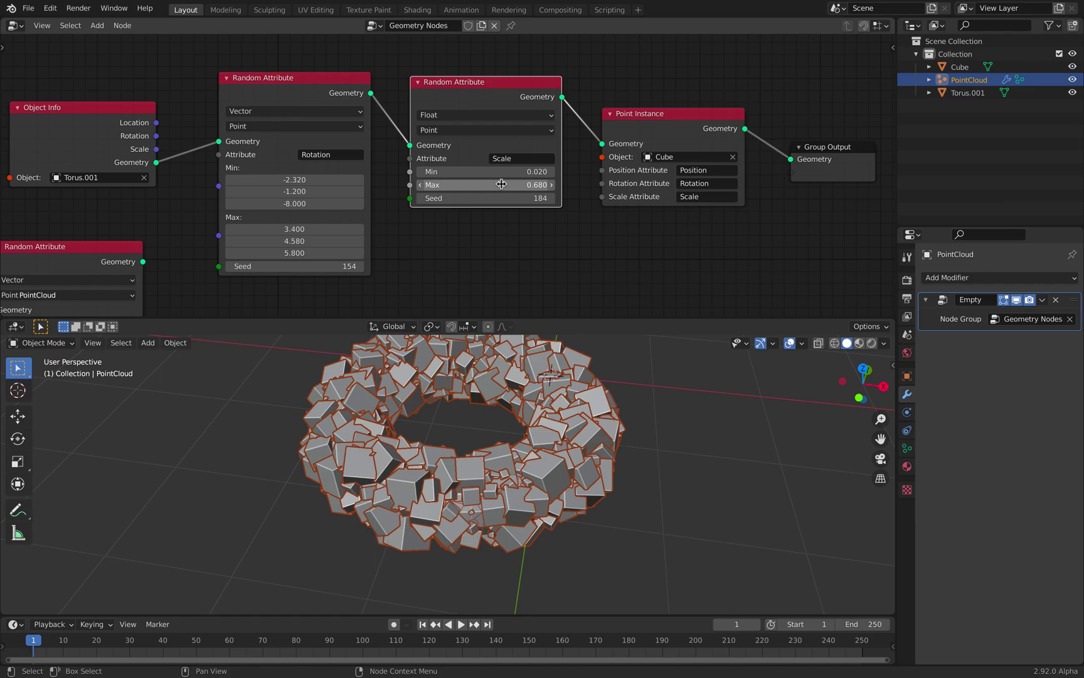
{"action": "left_click_drag", "start_coordinate": [507, 185], "coordinate": [443, 184]}
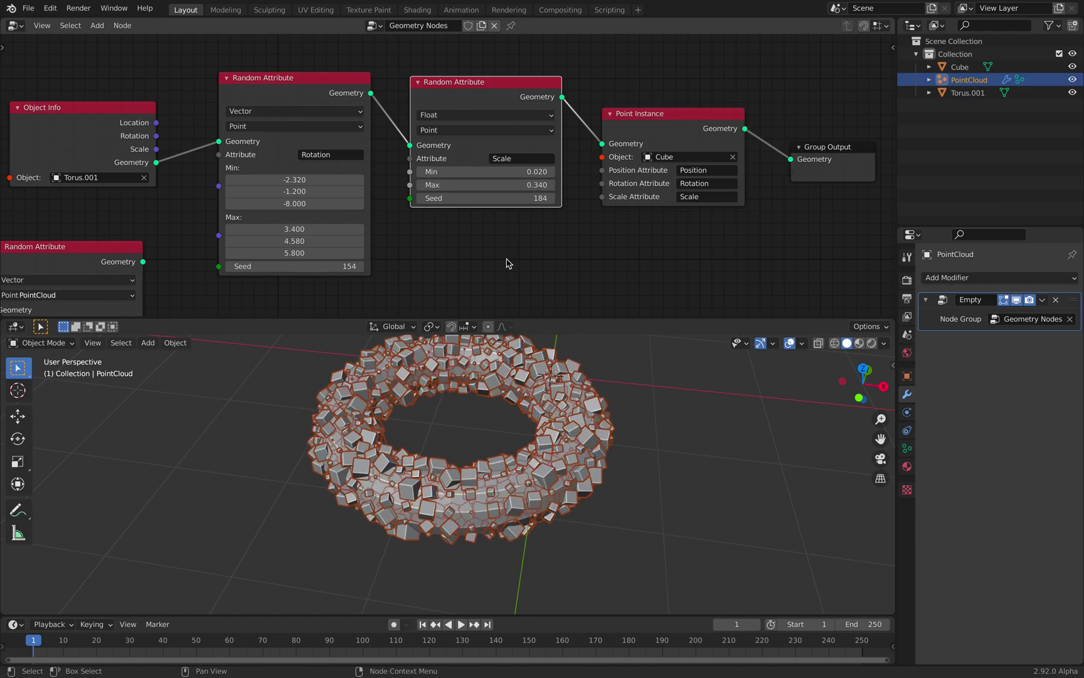
Step: Hide the Torus.001 object in the viewport
{"action": "left_click", "coordinate": [661, 124]}
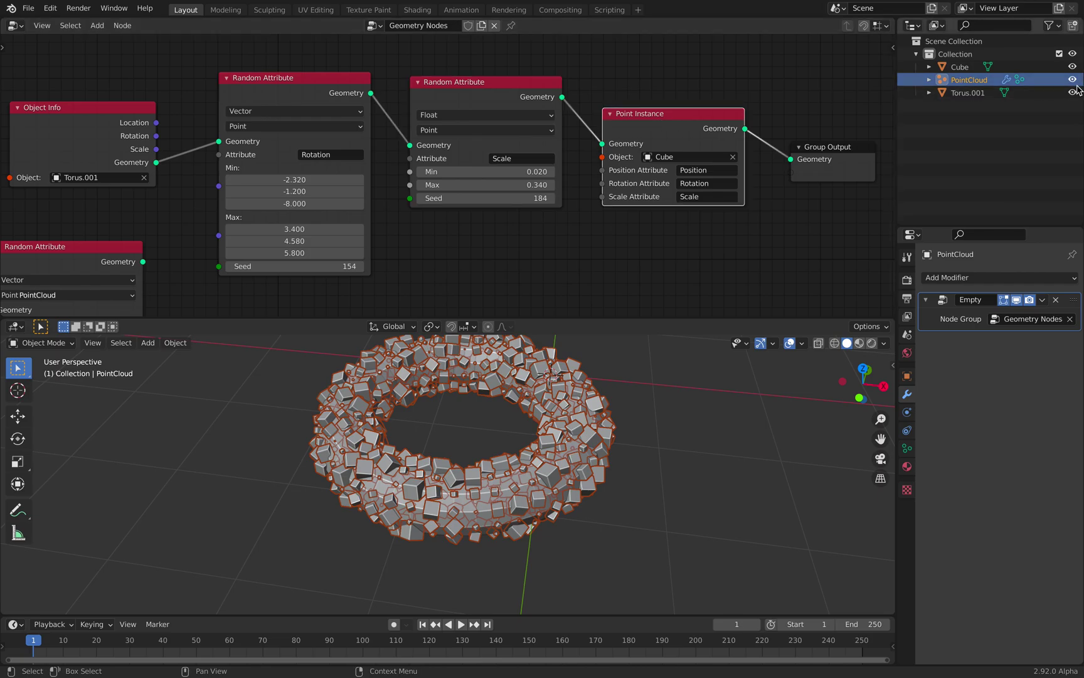
{"action": "left_click", "coordinate": [1072, 93]}
{"action": "middle_click_drag", "start_coordinate": [620, 405], "coordinate": [624, 408]}
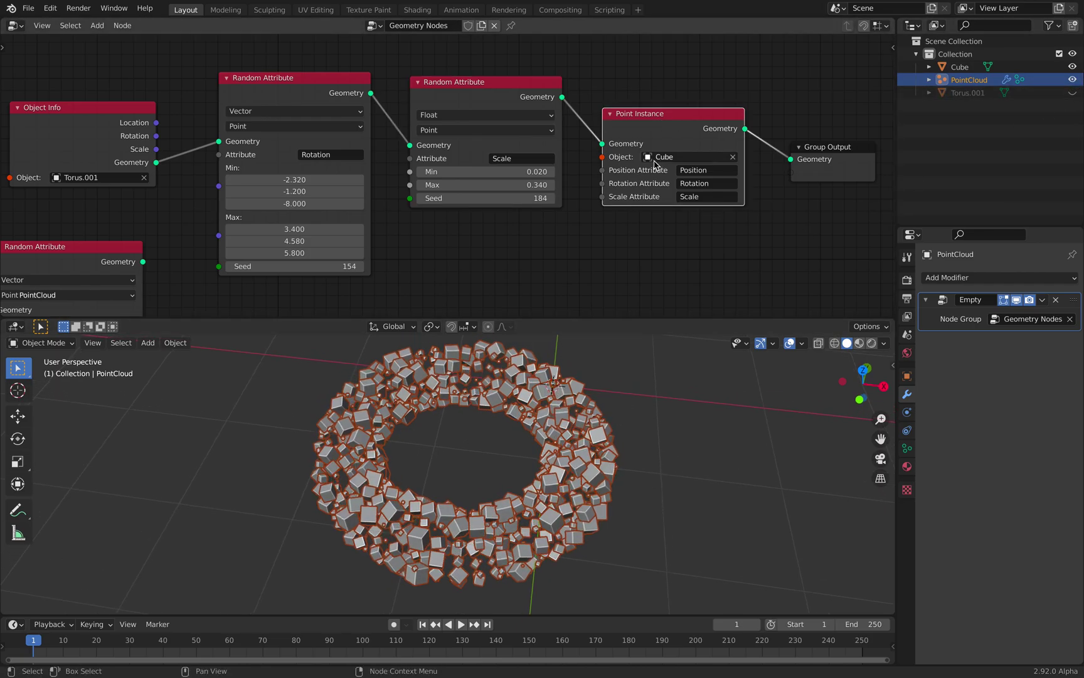
Step: Move Group Output slightly closer to Point Instance and raise Point Instance above it
{"action": "middle_click_drag", "start_coordinate": [654, 161], "coordinate": [586, 140]}
{"action": "scroll", "coordinate": [606, 136], "scroll_direction": "up", "scroll_amount": 1}
{"action": "left_click_drag", "start_coordinate": [763, 159], "coordinate": [754, 164]}
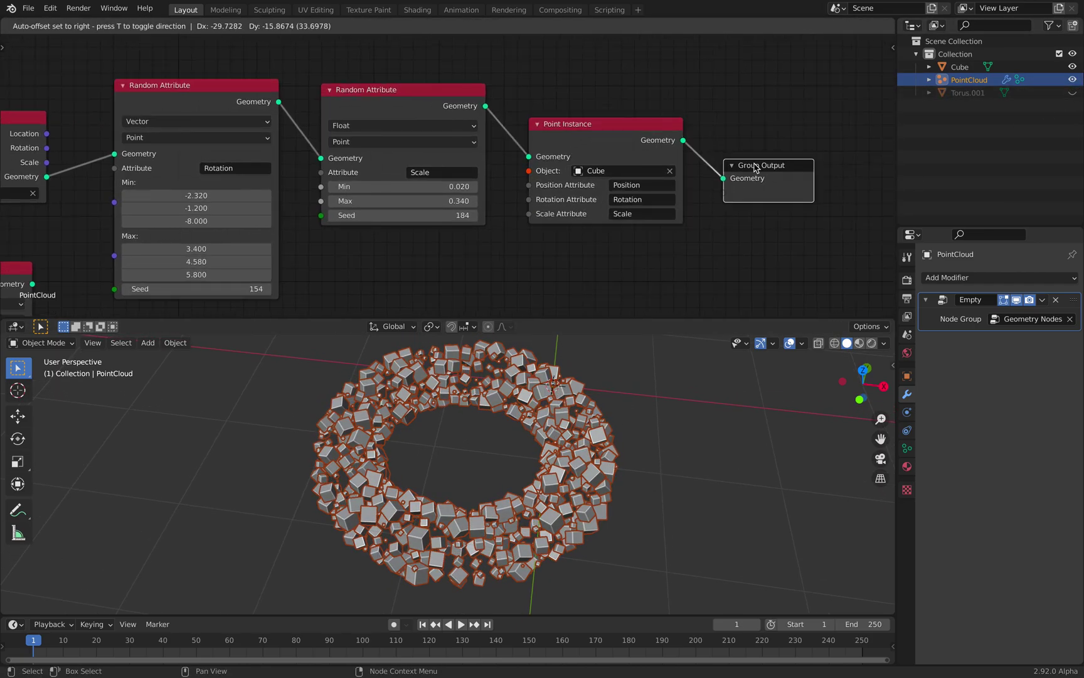
{"action": "scroll", "coordinate": [606, 159], "scroll_direction": "up", "scroll_amount": 2}
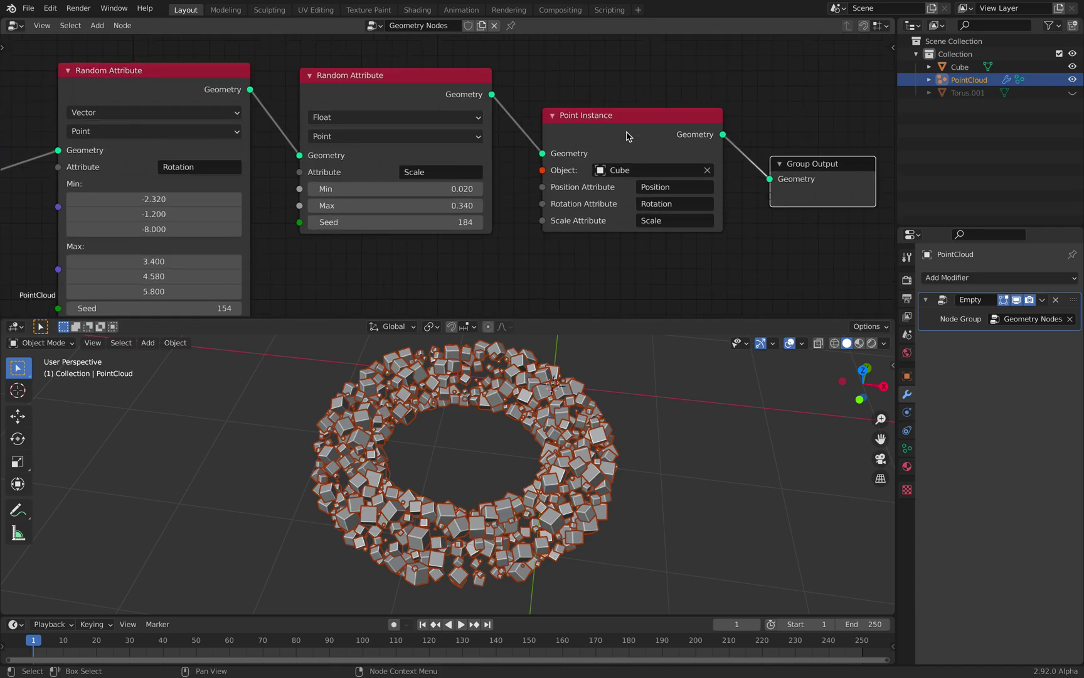
{"action": "left_click_drag", "start_coordinate": [627, 133], "coordinate": [627, 116]}
{"action": "middle_click_drag", "start_coordinate": [638, 152], "coordinate": [577, 159]}
{"action": "scroll", "coordinate": [586, 157], "scroll_direction": "up", "scroll_amount": 1}
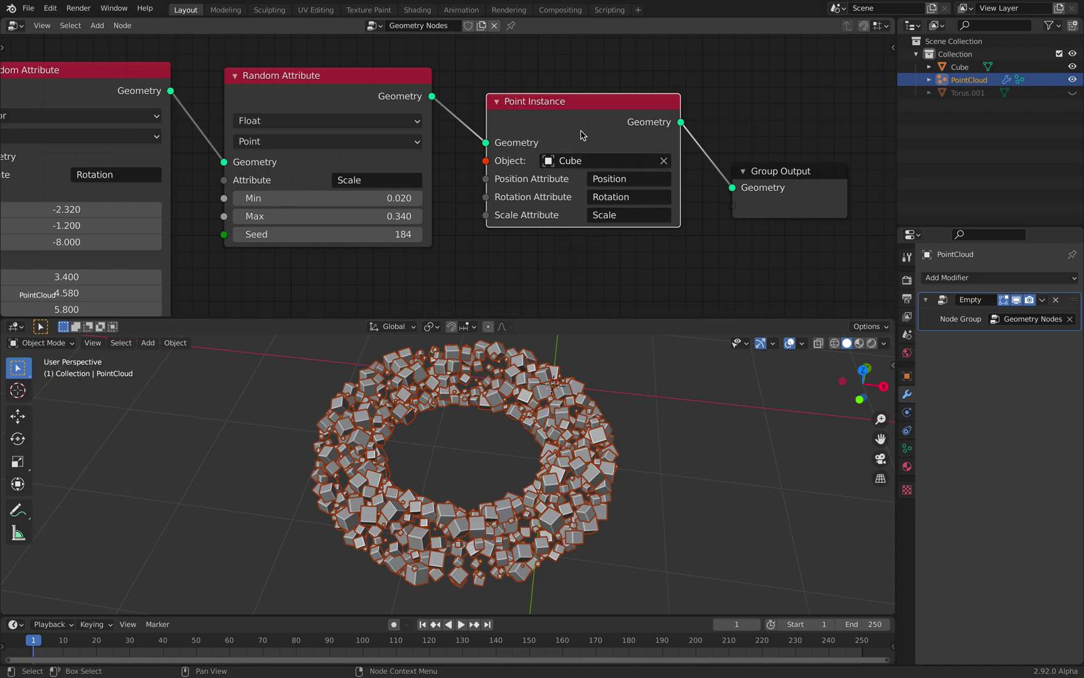
{"action": "left_click_drag", "start_coordinate": [582, 135], "coordinate": [586, 129]}
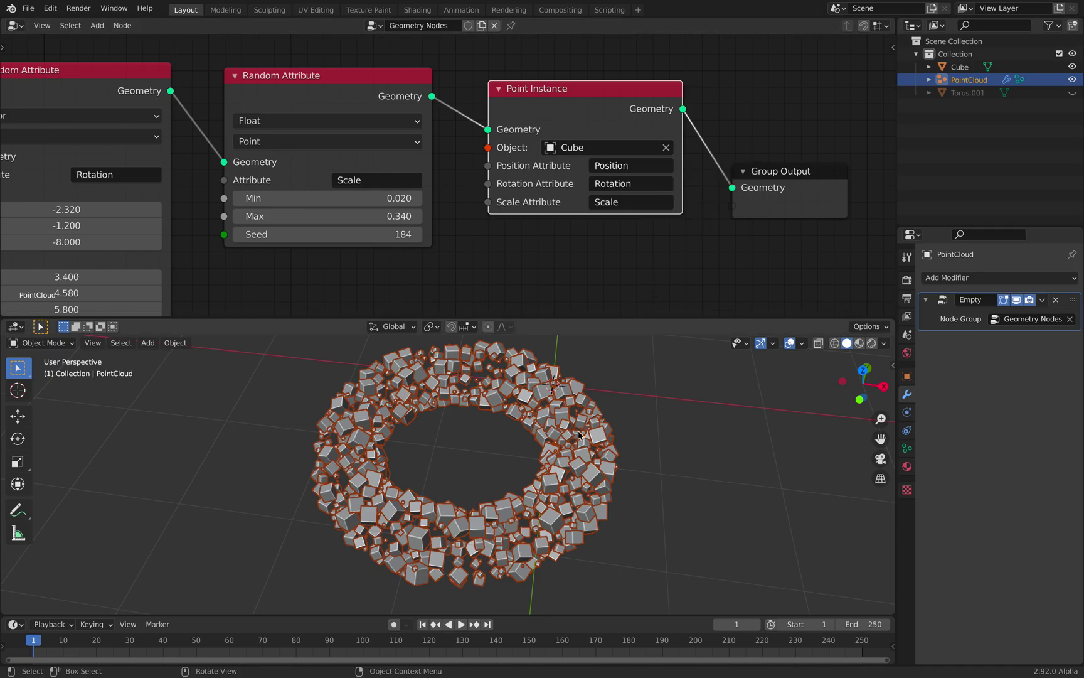
Step: Save the file after checking the ring of instanced cubes
{"action": "middle_click_drag", "start_coordinate": [580, 432], "coordinate": [584, 438]}
{"action": "scroll", "coordinate": [593, 261], "scroll_direction": "left", "scroll_amount": 2, "text": "ctrl"}
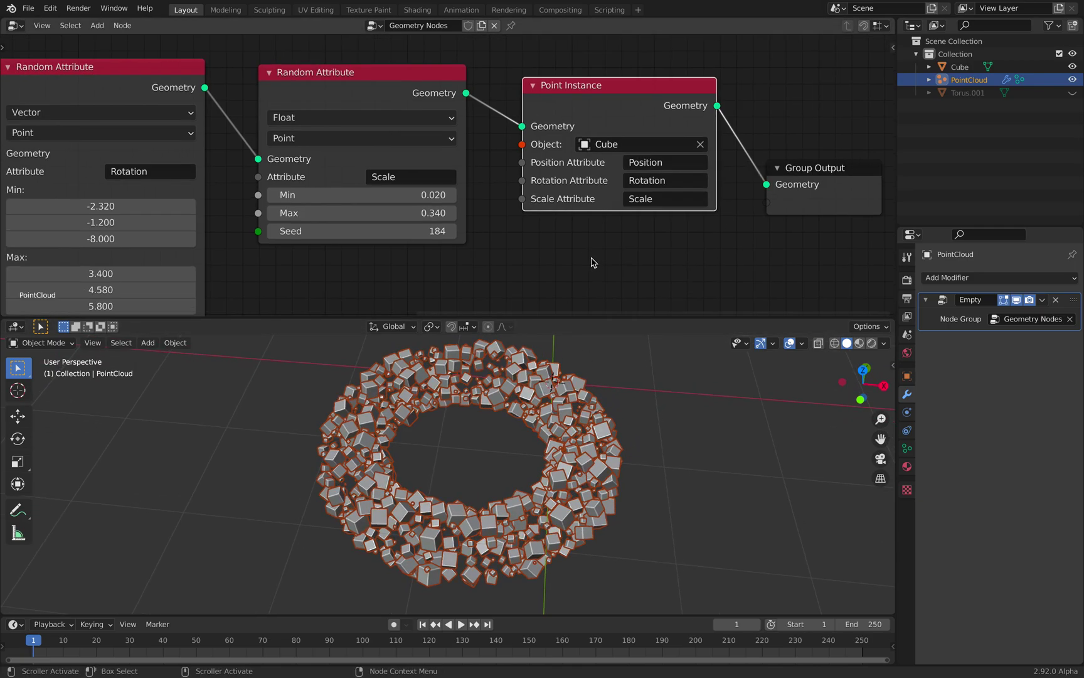
{"action": "key", "text": "ctrl+s"}
{"action": "scroll", "coordinate": [601, 262], "scroll_direction": "down", "scroll_amount": 1}
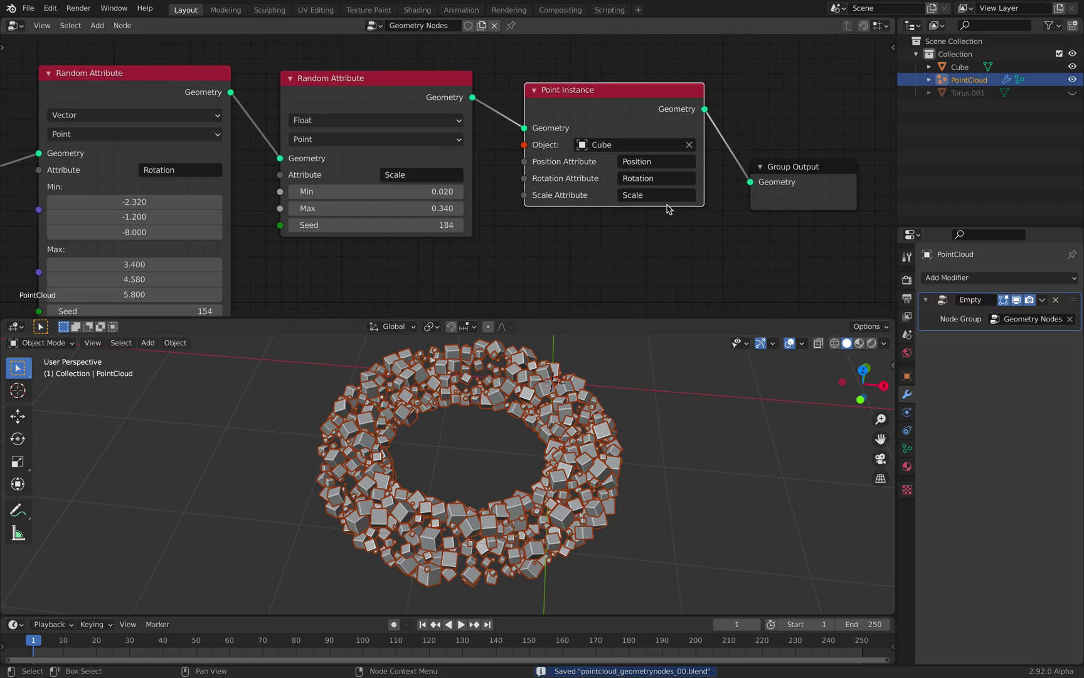
Step: Split the node editor into two side-by-side areas and space Random Float farther from Point Distribute
{"action": "left_click_drag", "start_coordinate": [891, 28], "coordinate": [575, 94]}
{"action": "scroll", "coordinate": [211, 169], "scroll_direction": "down", "scroll_amount": 4}
{"action": "middle_click_drag", "start_coordinate": [210, 170], "coordinate": [428, 107]}
{"action": "middle_click_drag", "start_coordinate": [44, 193], "coordinate": [355, 152]}
{"action": "scroll", "coordinate": [237, 162], "scroll_direction": "down", "scroll_amount": 1}
{"action": "left_click_drag", "start_coordinate": [227, 188], "coordinate": [260, 197]}
{"action": "left_click_drag", "start_coordinate": [147, 166], "coordinate": [156, 166]}
{"action": "middle_click_drag", "start_coordinate": [108, 151], "coordinate": [262, 166]}
{"action": "scroll", "coordinate": [350, 161], "scroll_direction": "up", "scroll_amount": 6}
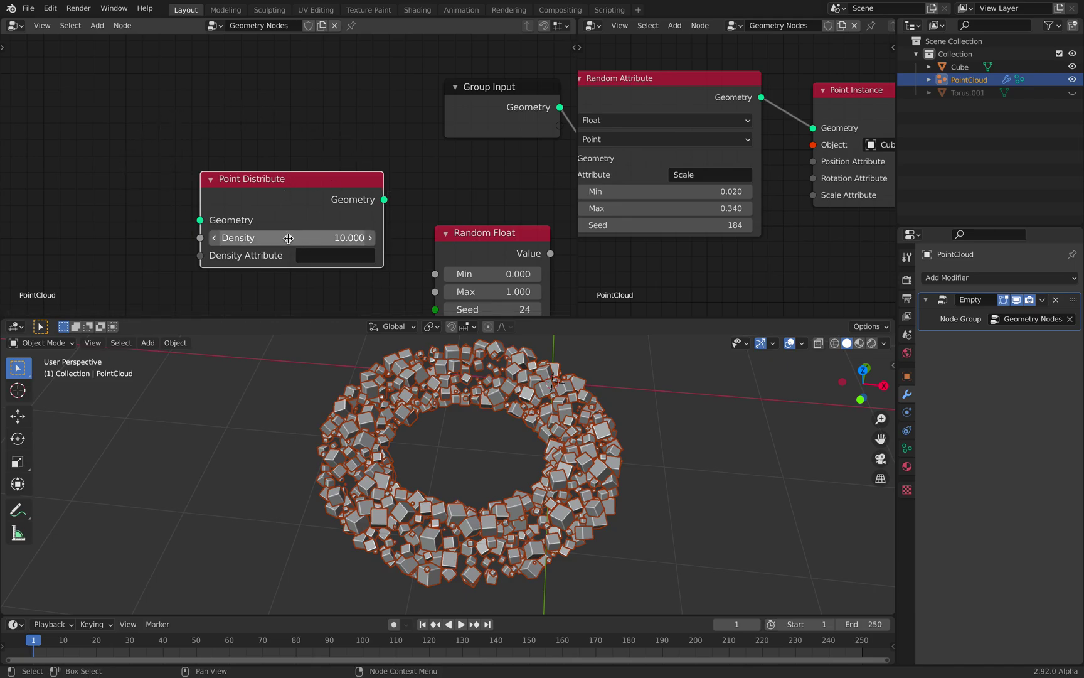
Step: Move Point Distribute farther from Group Input and set its Density to 24.600 and Density Attribute to dp_weight
{"action": "left_click_drag", "start_coordinate": [272, 177], "coordinate": [223, 150]}
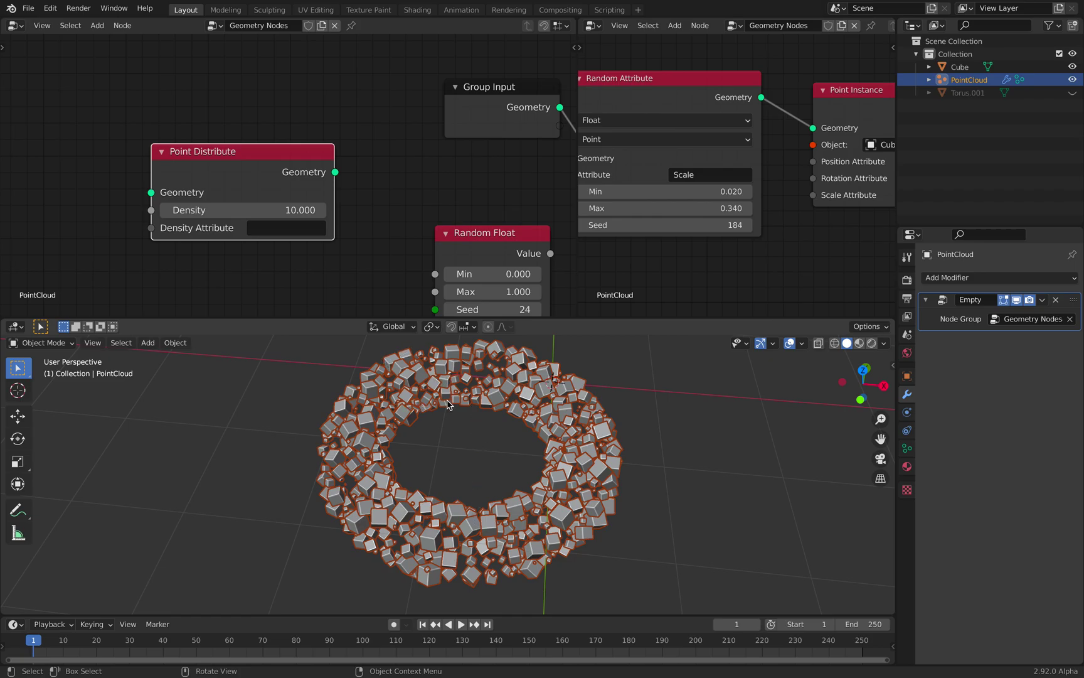
{"action": "left_click_drag", "start_coordinate": [206, 156], "coordinate": [192, 152]}
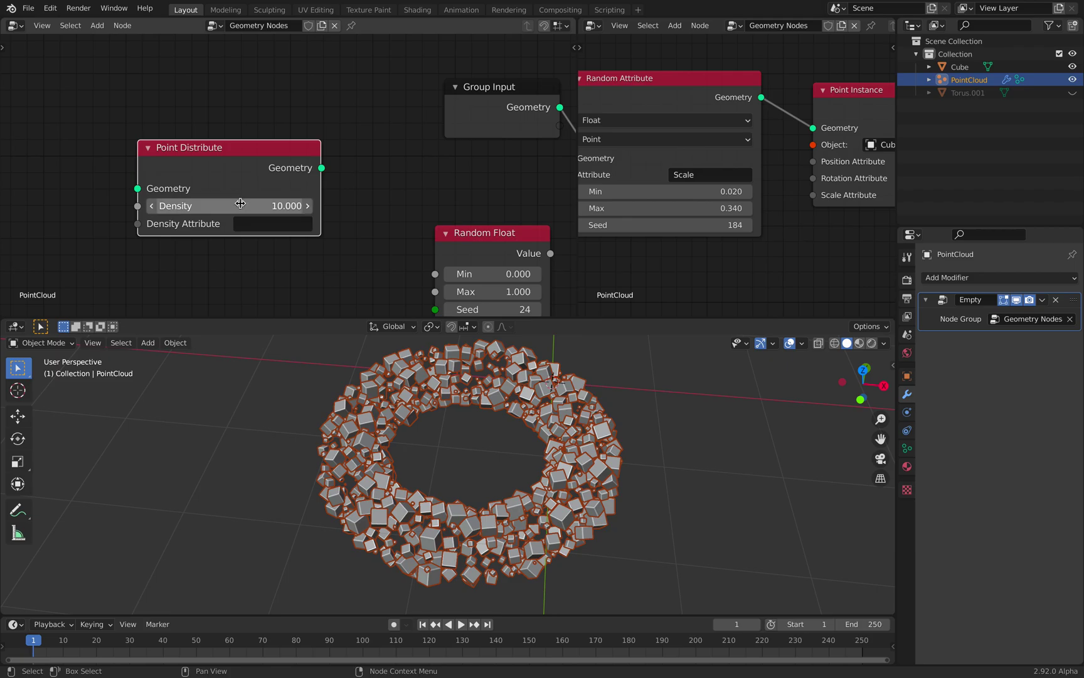
{"action": "left_click_drag", "start_coordinate": [233, 205], "coordinate": [221, 205]}
{"action": "left_click", "coordinate": [283, 232]}
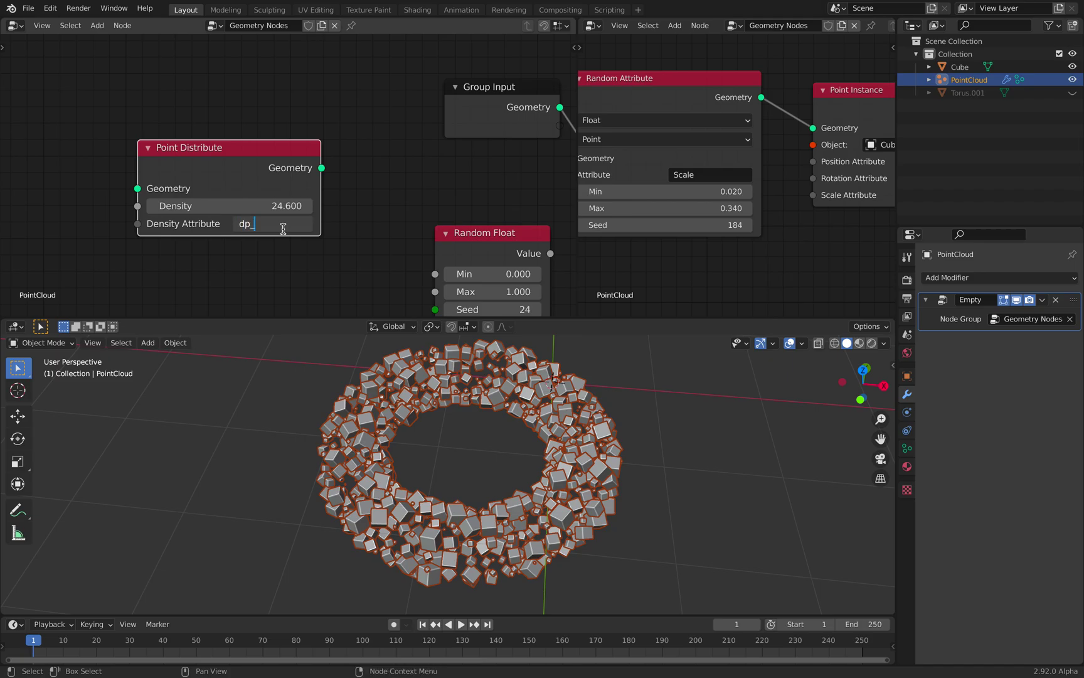
{"action": "type", "text": "dp_weight"}
{"action": "key", "text": "Return"}
Step: Shift the divider between the two node editors so that the second one is wider
{"action": "scroll", "coordinate": [255, 162], "scroll_direction": "down", "scroll_amount": 8}
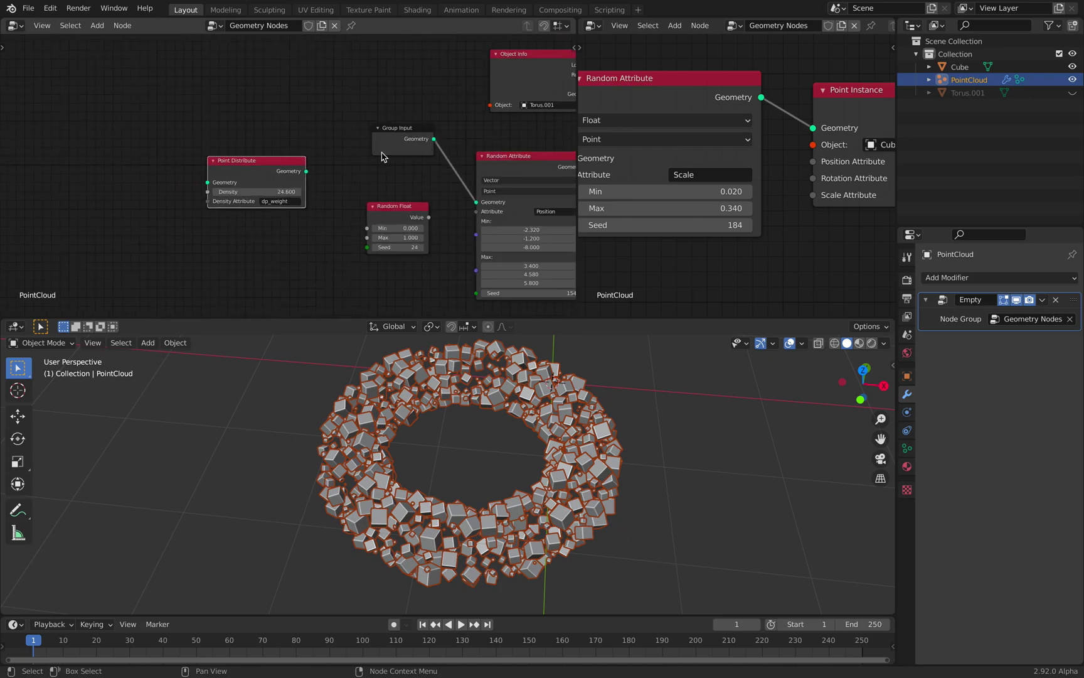
{"action": "middle_click_drag", "start_coordinate": [382, 157], "coordinate": [185, 168]}
{"action": "middle_click_drag", "start_coordinate": [495, 145], "coordinate": [266, 145]}
{"action": "middle_click_drag", "start_coordinate": [387, 121], "coordinate": [249, 170]}
{"action": "scroll", "coordinate": [276, 164], "scroll_direction": "up", "scroll_amount": 3}
{"action": "middle_click_drag", "start_coordinate": [320, 158], "coordinate": [233, 166]}
{"action": "scroll", "coordinate": [233, 166], "scroll_direction": "up", "scroll_amount": 3}
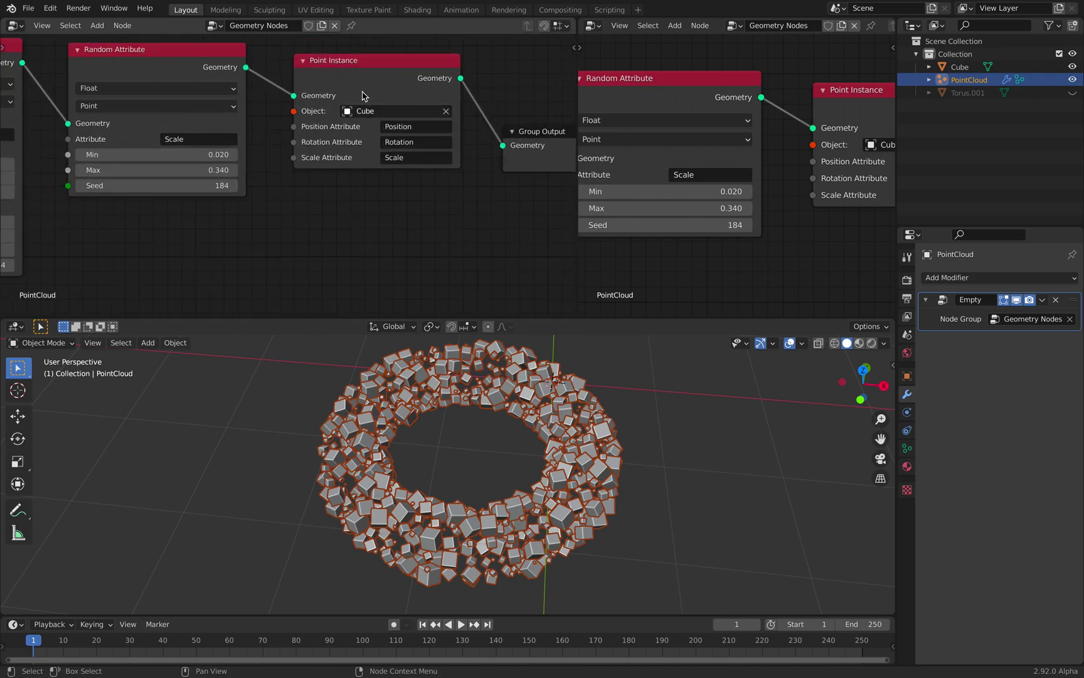
{"action": "middle_click_drag", "start_coordinate": [404, 121], "coordinate": [325, 130]}
{"action": "left_click_drag", "start_coordinate": [578, 116], "coordinate": [403, 118]}
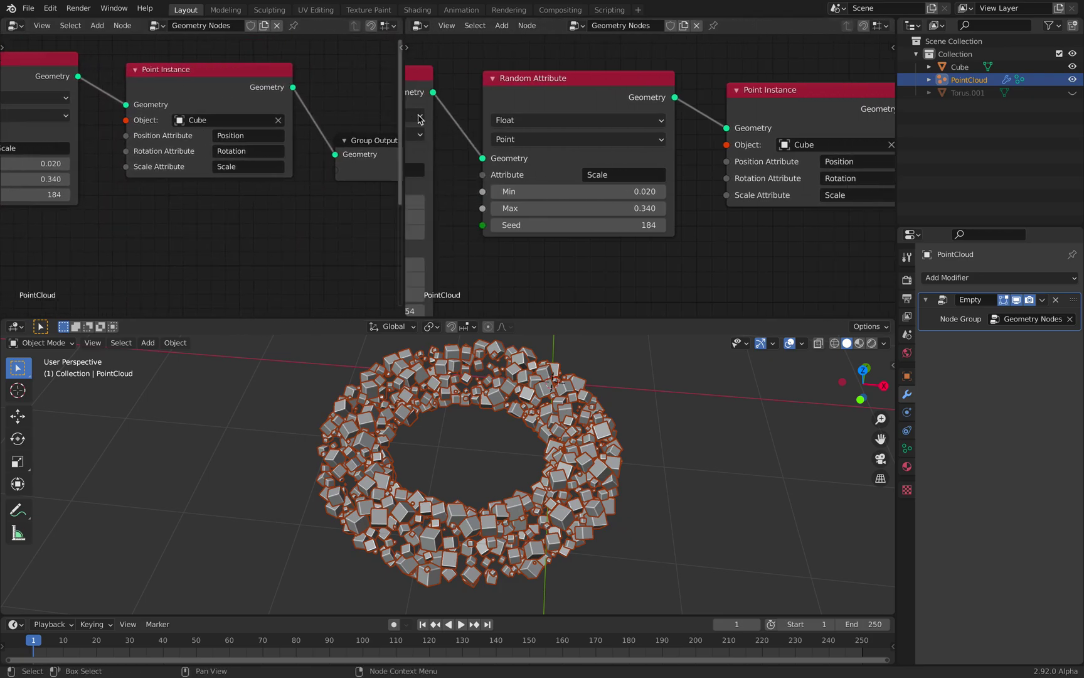
Step: Create a new material on the Cube object
{"action": "left_click", "coordinate": [959, 67]}
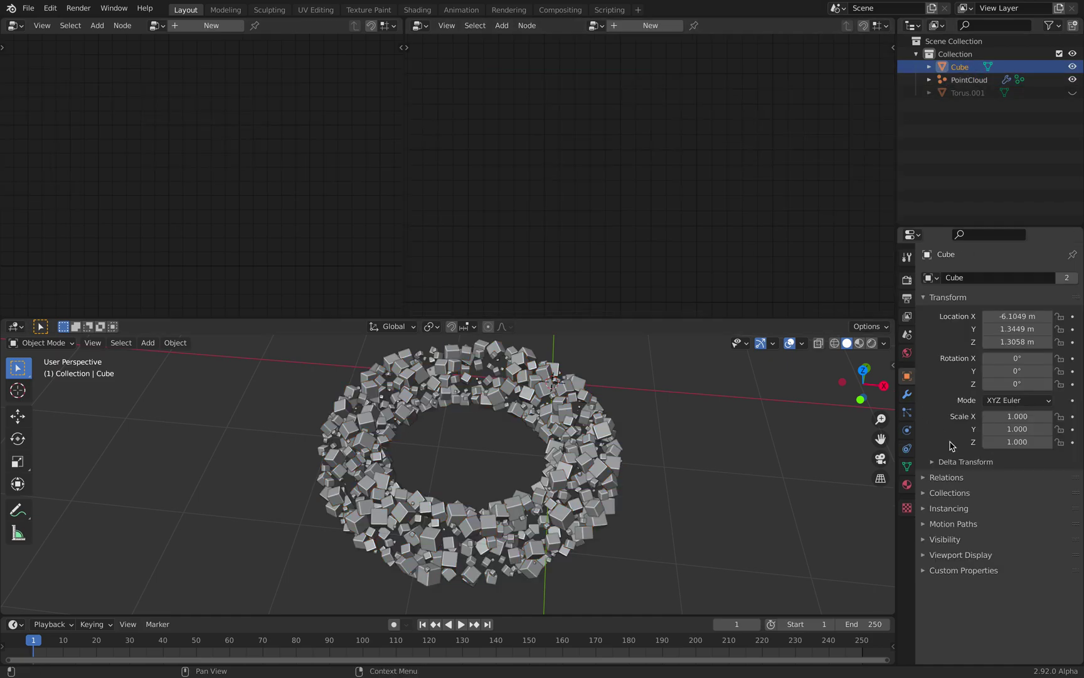
{"action": "left_click", "coordinate": [907, 484]}
{"action": "left_click", "coordinate": [985, 332]}
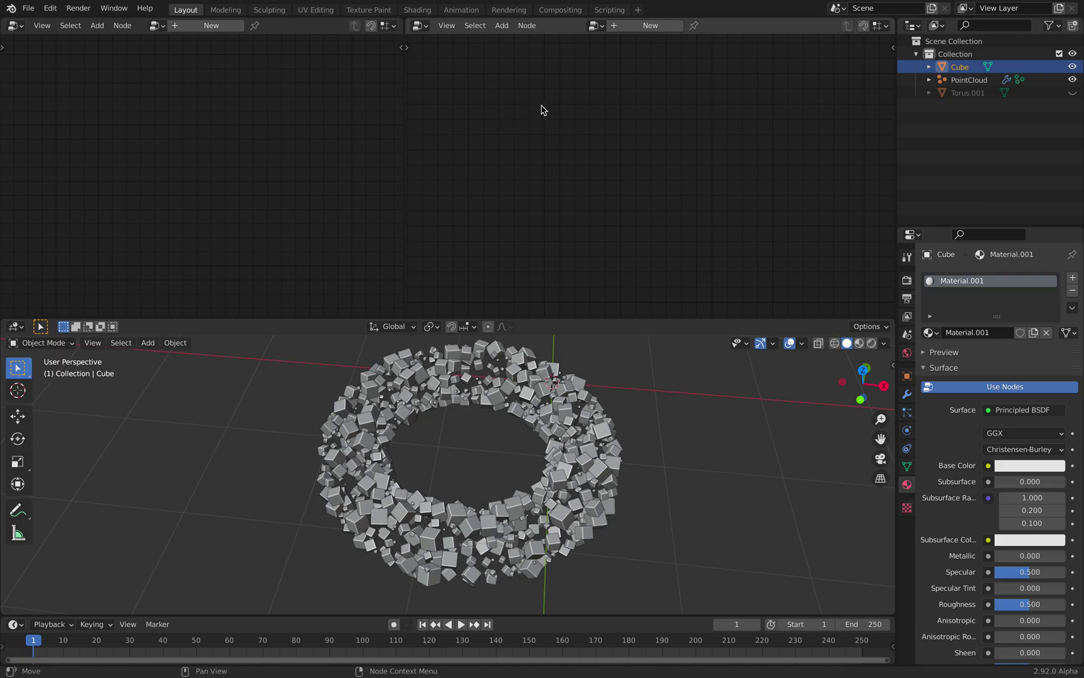
Step: Change the second node editor to the Shader Editor, showing the Cube's material nodes
{"action": "left_click", "coordinate": [418, 25]}
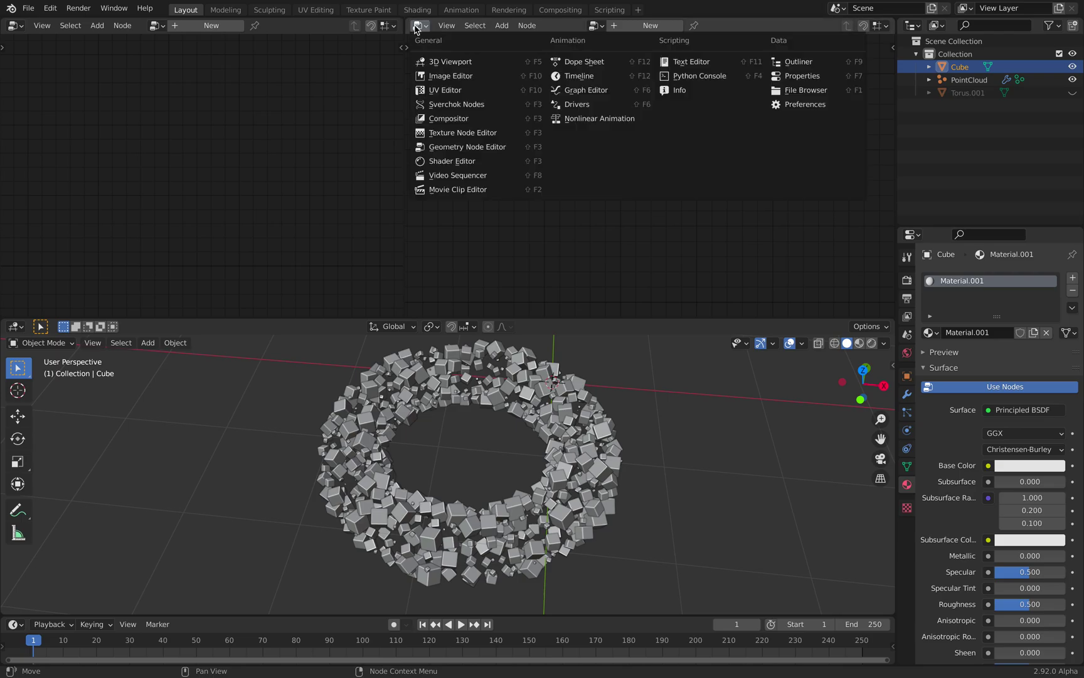
{"action": "left_click", "coordinate": [452, 161]}
{"action": "middle_click_drag", "start_coordinate": [631, 129], "coordinate": [750, 129]}
{"action": "scroll", "coordinate": [656, 131], "scroll_direction": "down", "scroll_amount": 6}
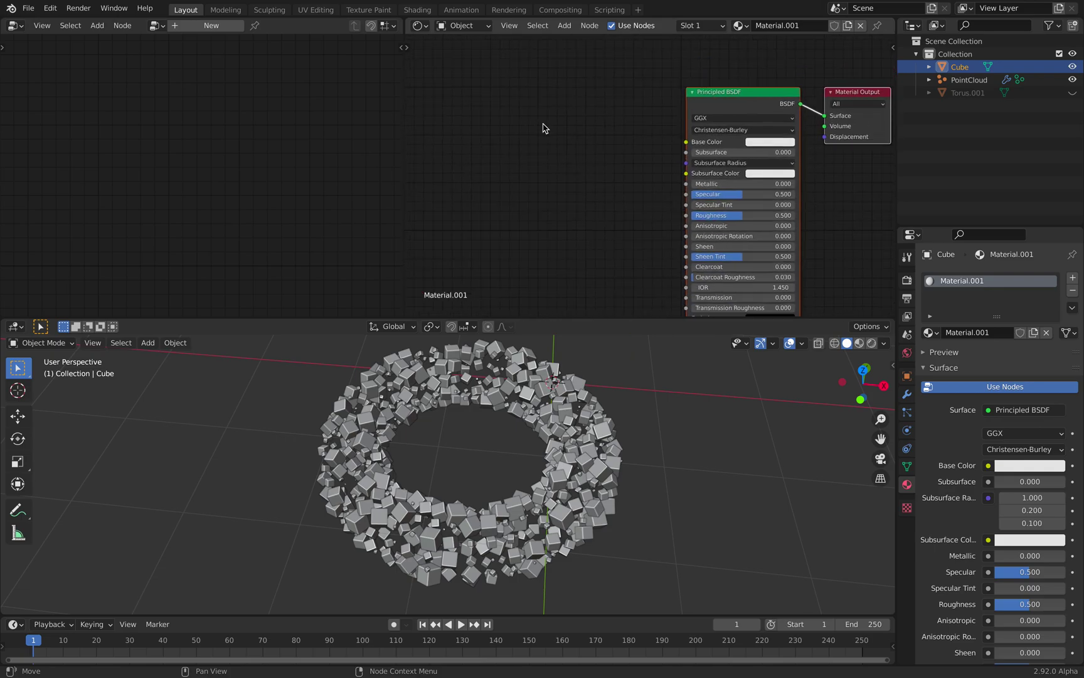
Step: Add an Object Info node to the Cube's material, well before the Principled BSDF
{"action": "key", "text": "shift+a"}
{"action": "left_click", "coordinate": [542, 126]}
{"action": "type", "text": "obj"}
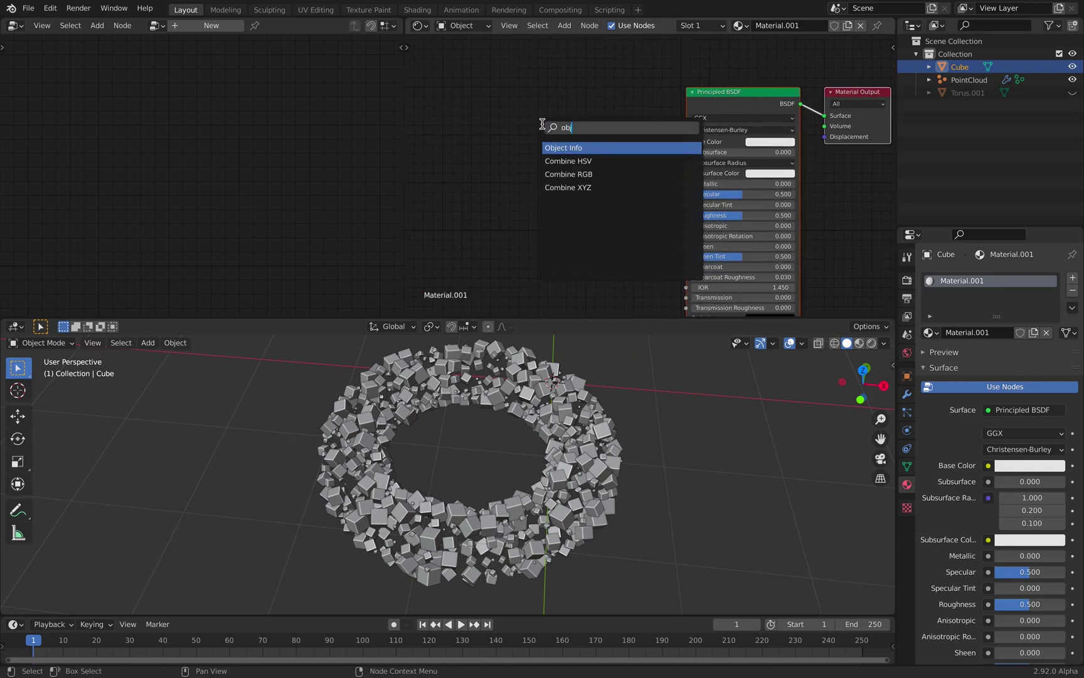
{"action": "key", "text": "Return"}
{"action": "left_click", "coordinate": [439, 153]}
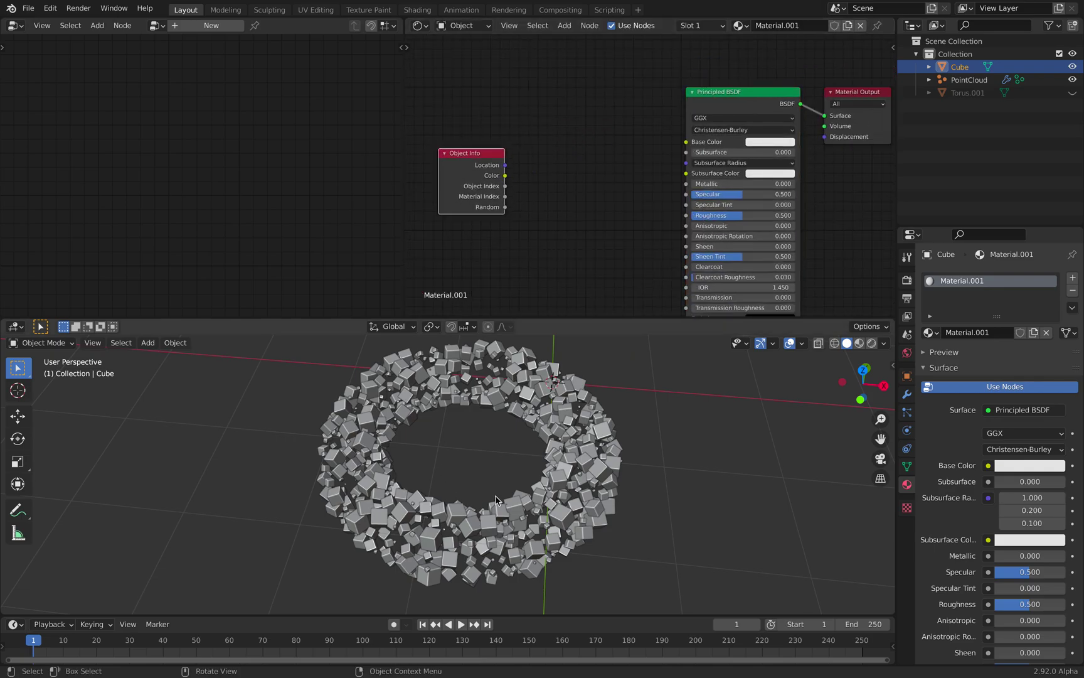
Step: Add a ColorRamp node between Object Info and Principled BSDF, leaving it unconnected
{"action": "mouse_move", "coordinate": [508, 449]}
{"action": "middle_mouse_down"}
{"action": "mouse_move", "coordinate": [485, 451]}
{"action": "mouse_move", "coordinate": [505, 460]}
{"action": "middle_mouse_up"}
{"action": "scroll", "coordinate": [486, 452], "scroll_direction": "up", "scroll_amount": 2}
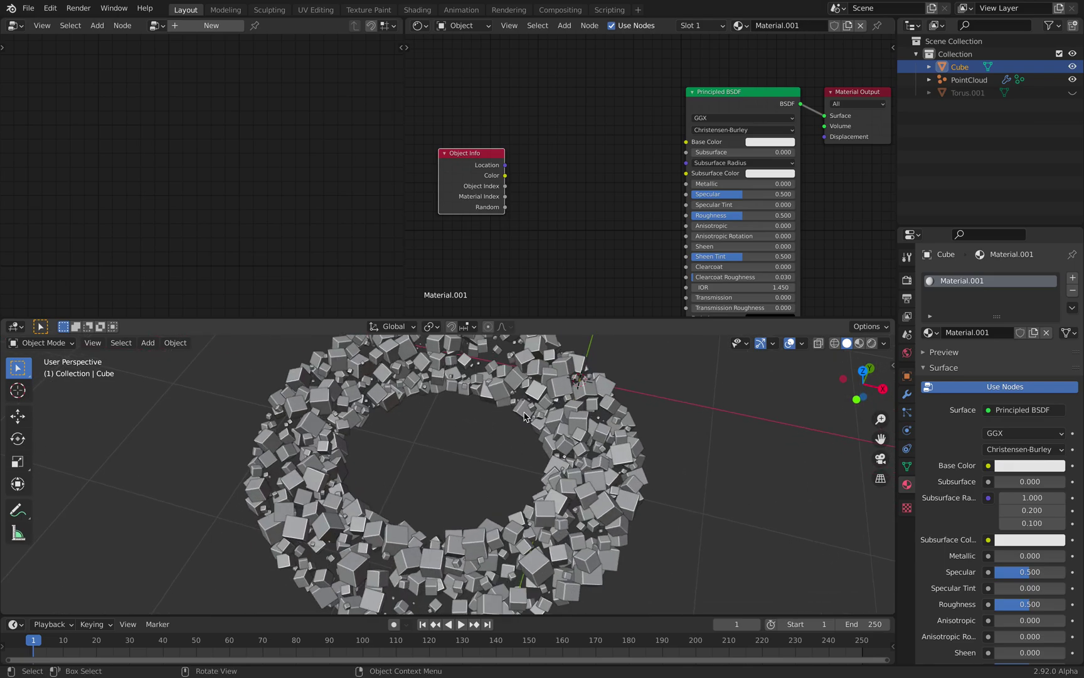
{"action": "middle_click_drag", "start_coordinate": [554, 195], "coordinate": [563, 186]}
{"action": "key", "text": "shift+a"}
{"action": "left_click", "coordinate": [563, 182]}
{"action": "type", "text": "color"}
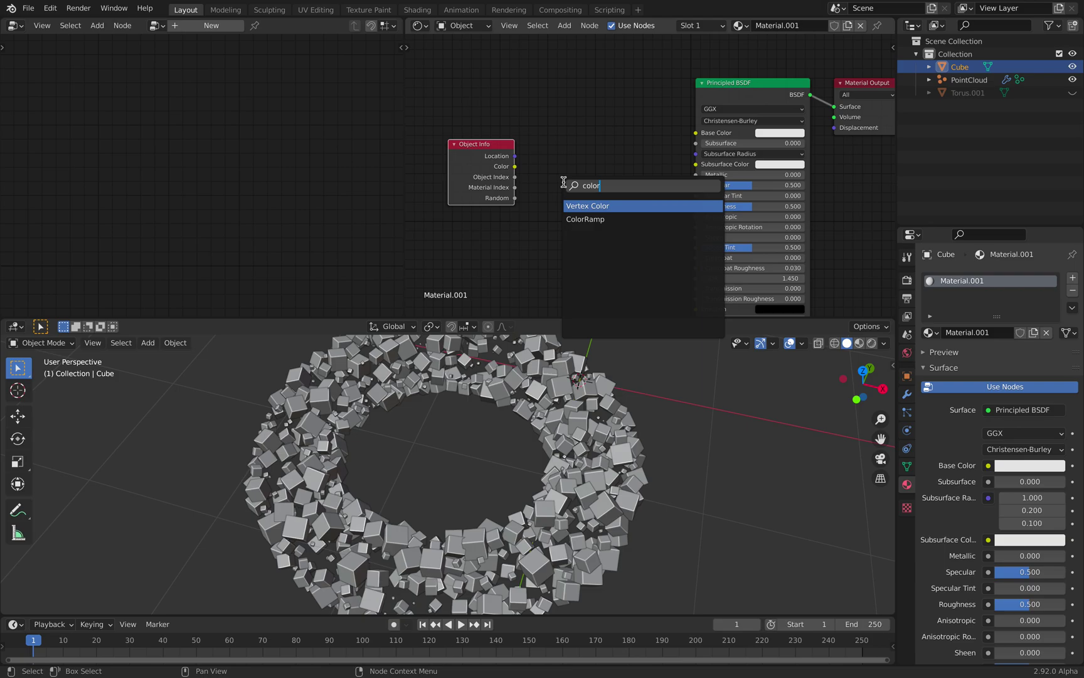
{"action": "key", "text": "Down"}
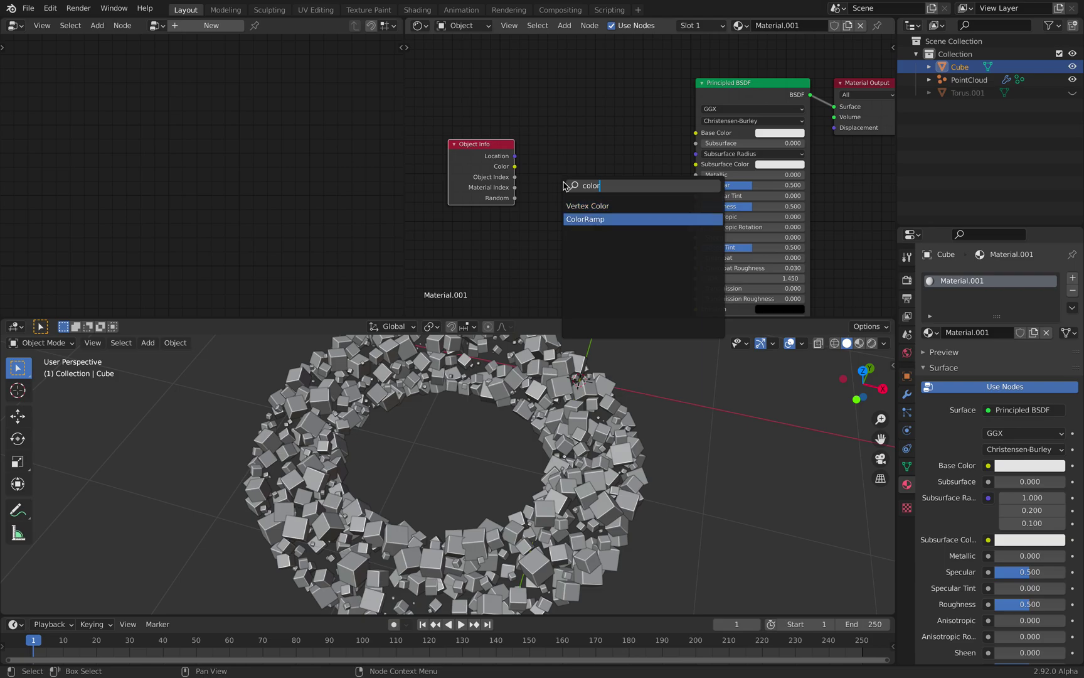
{"action": "key", "text": "Return"}
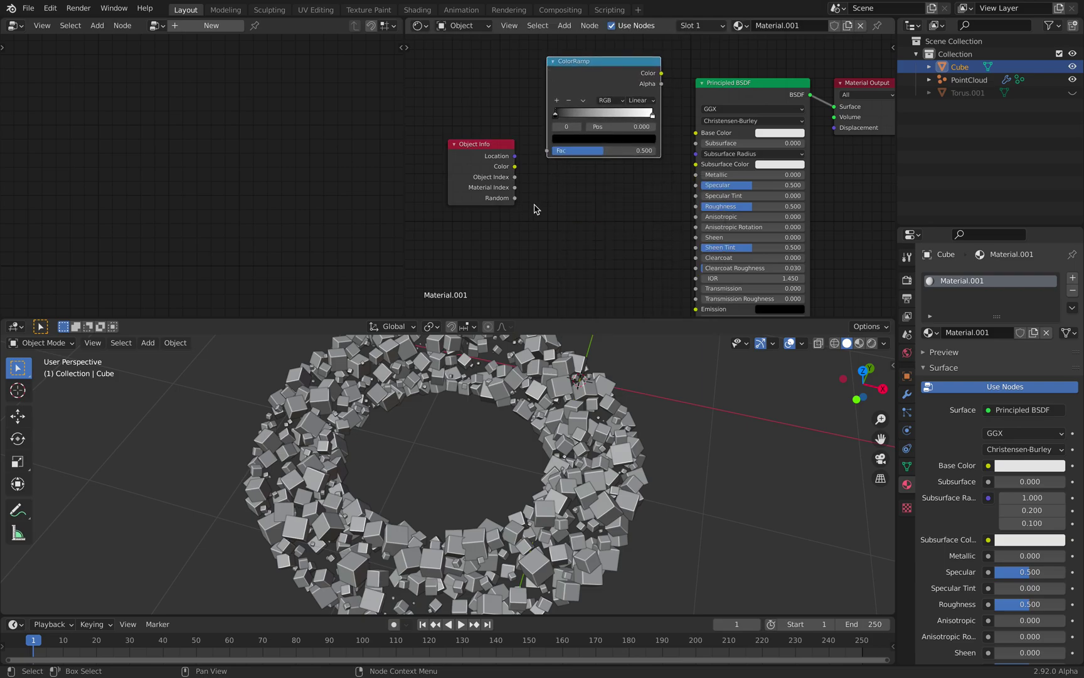
Step: Add a Hue/Saturation node, feeding its Hue from Object Info's Random and its Color output into the Principled BSDF's Base Color
{"action": "key", "text": "shift+a"}
{"action": "left_click", "coordinate": [552, 219]}
{"action": "type", "text": "hu"}
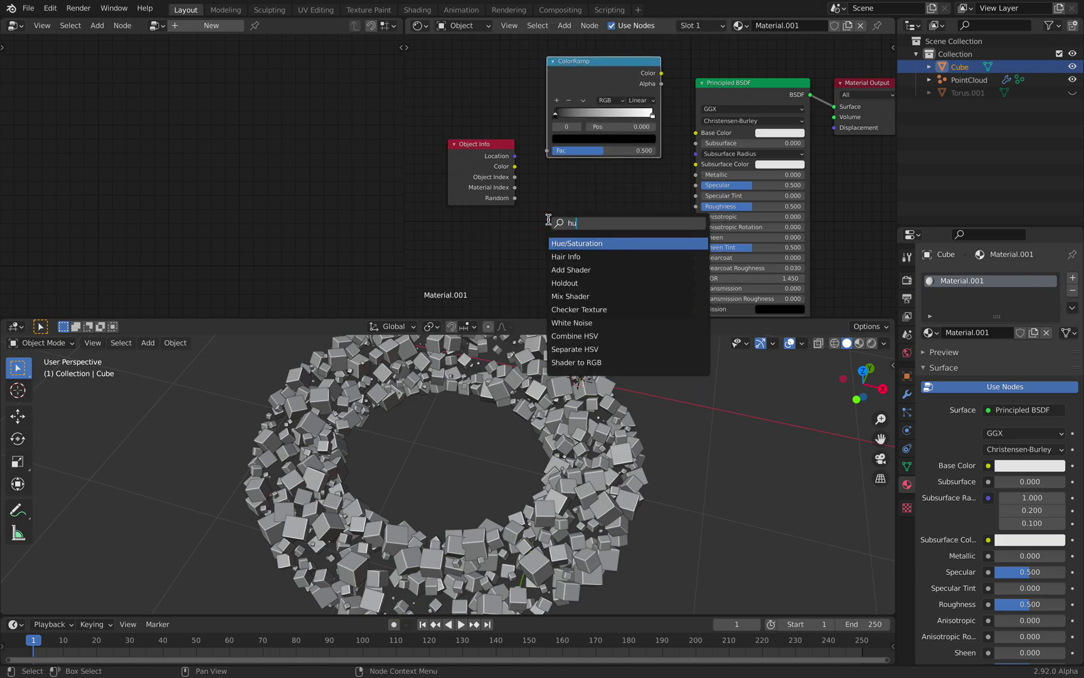
{"action": "key", "text": "Return"}
{"action": "left_click", "coordinate": [564, 182]}
{"action": "scroll", "coordinate": [525, 195], "scroll_direction": "up", "scroll_amount": 1}
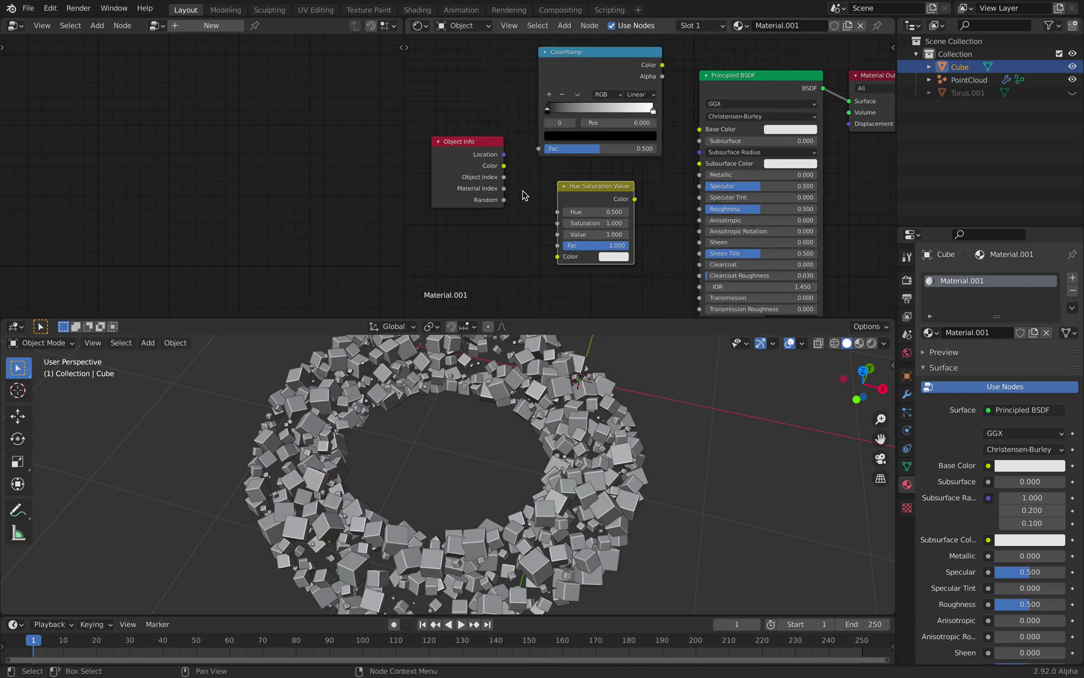
{"action": "left_click_drag", "start_coordinate": [505, 202], "coordinate": [557, 213]}
{"action": "left_click_drag", "start_coordinate": [635, 199], "coordinate": [697, 130]}
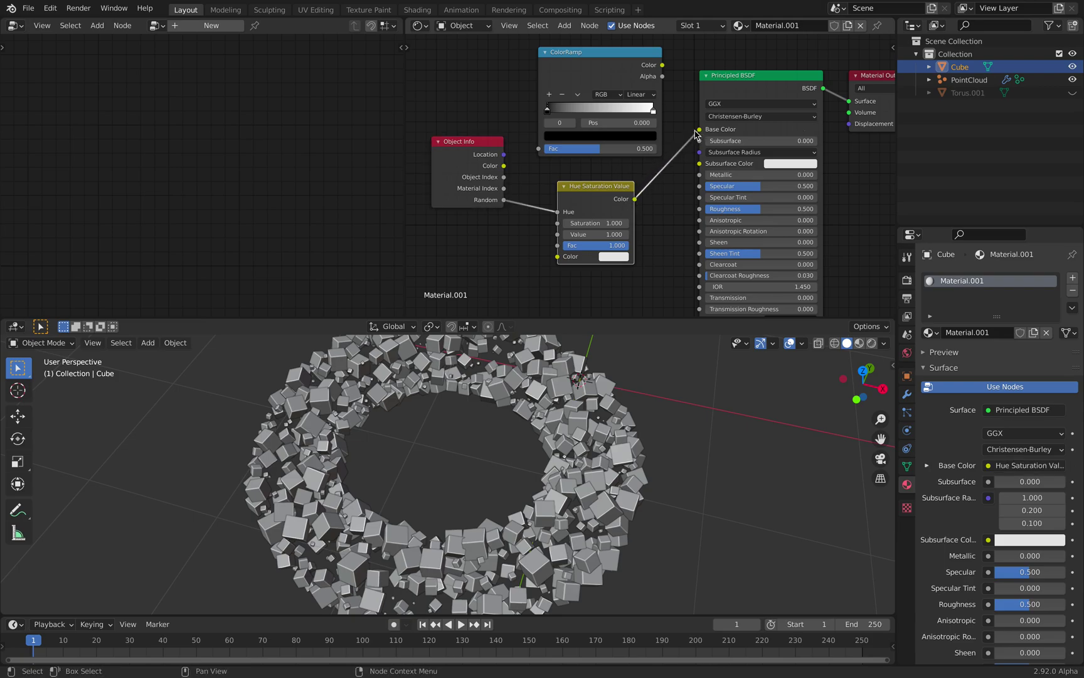
Step: Set the Hue Saturation Value color to orange-red with the viewport in Material Preview shading, and save the file
{"action": "left_click", "coordinate": [609, 256]}
{"action": "left_click", "coordinate": [653, 175]}
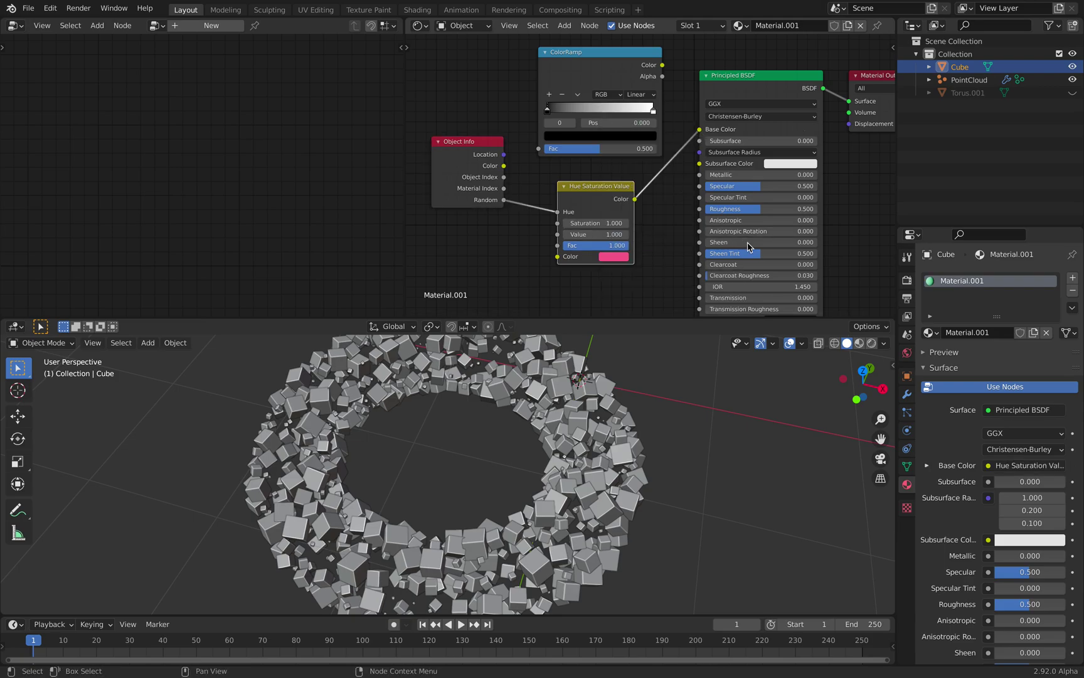
{"action": "left_click", "coordinate": [858, 342]}
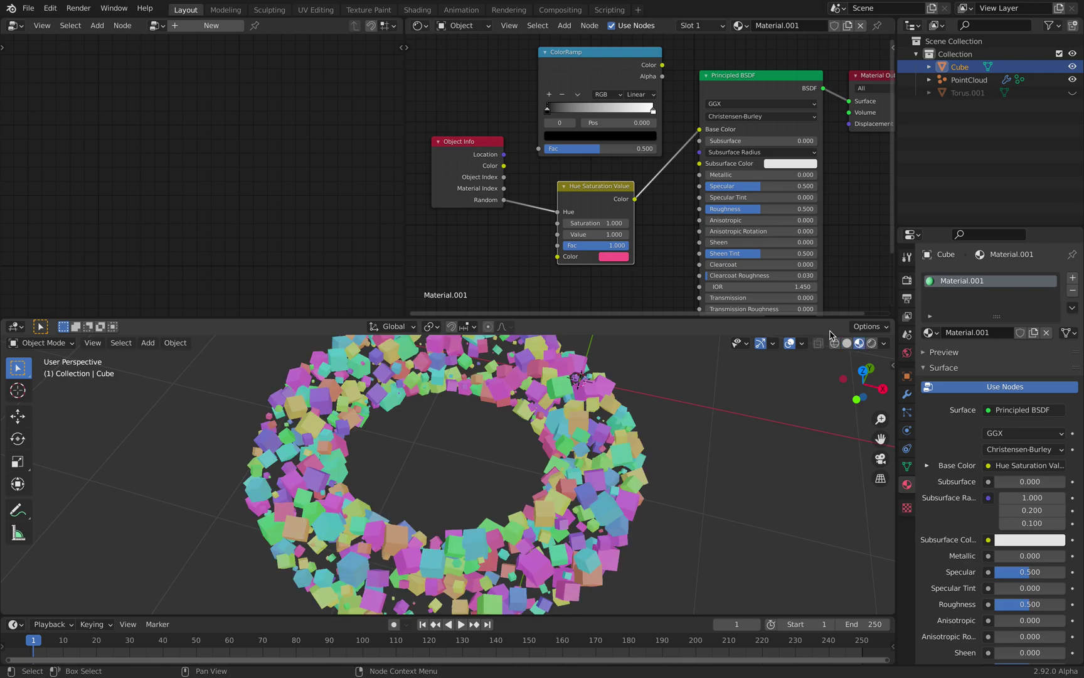
{"action": "left_click", "coordinate": [611, 257]}
{"action": "mouse_move", "coordinate": [637, 169]}
{"action": "left_mouse_down"}
{"action": "mouse_move", "coordinate": [616, 150]}
{"action": "mouse_move", "coordinate": [674, 165]}
{"action": "mouse_move", "coordinate": [639, 184]}
{"action": "mouse_move", "coordinate": [670, 120]}
{"action": "mouse_move", "coordinate": [639, 171]}
{"action": "mouse_move", "coordinate": [620, 164]}
{"action": "mouse_move", "coordinate": [640, 150]}
{"action": "mouse_move", "coordinate": [637, 173]}
{"action": "left_mouse_up"}
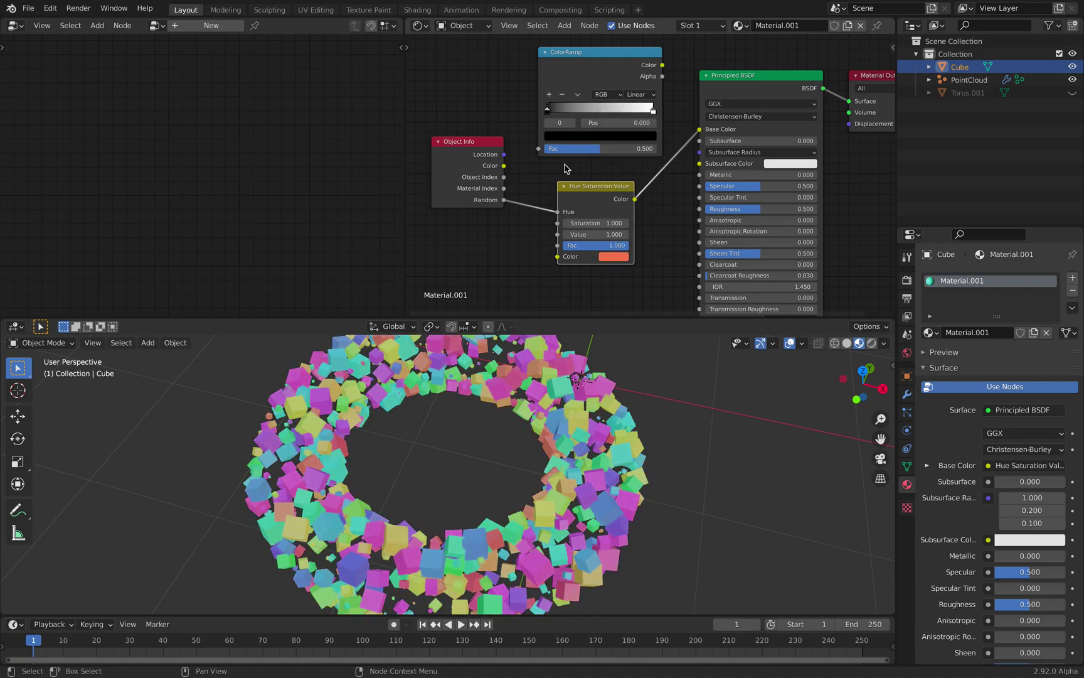
{"action": "middle_click_drag", "start_coordinate": [565, 165], "coordinate": [595, 164]}
{"action": "key", "text": "ctrl+s"}
Step: Insert a Math node set to Add between Object Info's Random and the Hue input, with its second value at 5.960
{"action": "left_click_drag", "start_coordinate": [494, 144], "coordinate": [476, 144]}
{"action": "middle_click_drag", "start_coordinate": [529, 227], "coordinate": [582, 205]}
{"action": "key", "text": "shift+a"}
{"action": "left_click", "coordinate": [583, 206]}
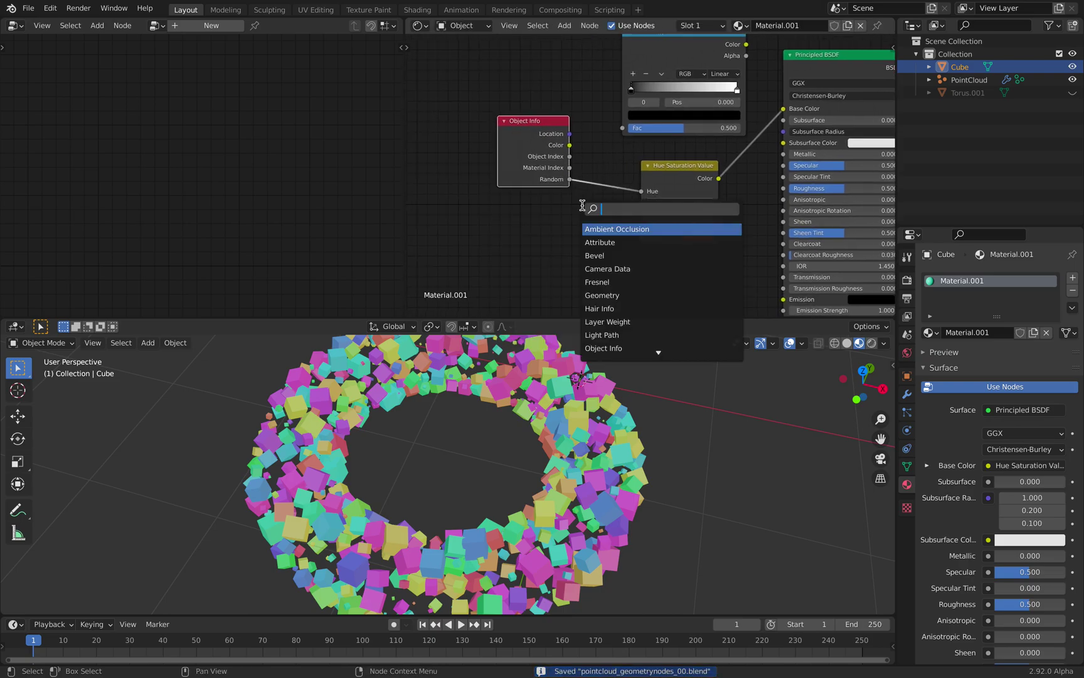
{"action": "type", "text": "math"}
{"action": "key", "text": "Return"}
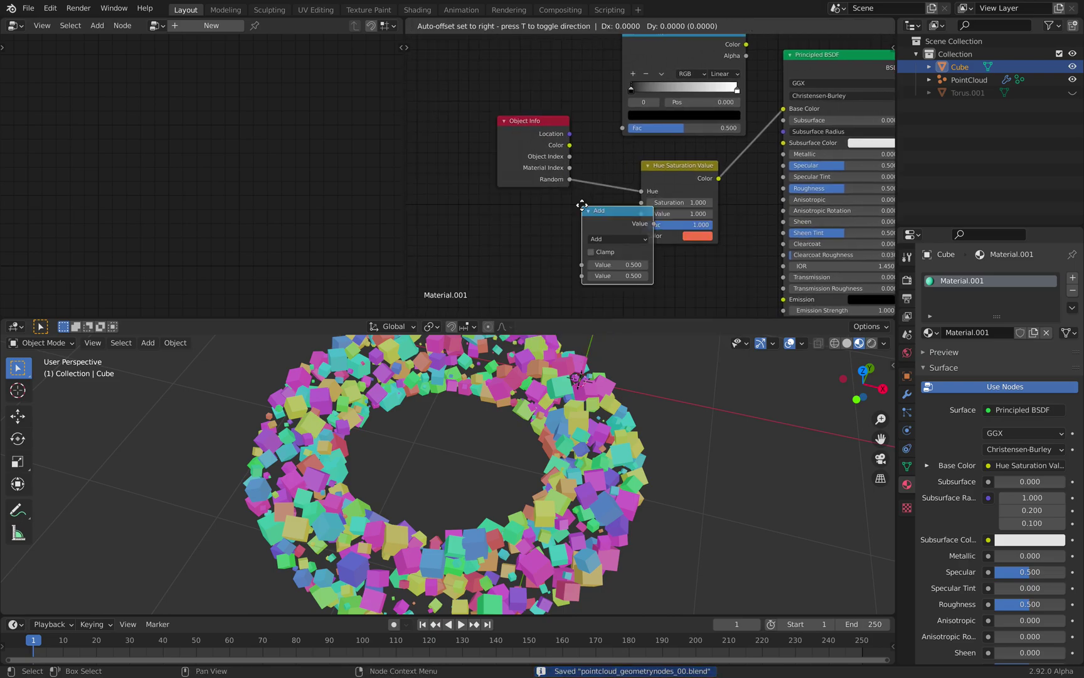
{"action": "left_click", "coordinate": [608, 210]}
{"action": "left_click_drag", "start_coordinate": [617, 223], "coordinate": [710, 224]}
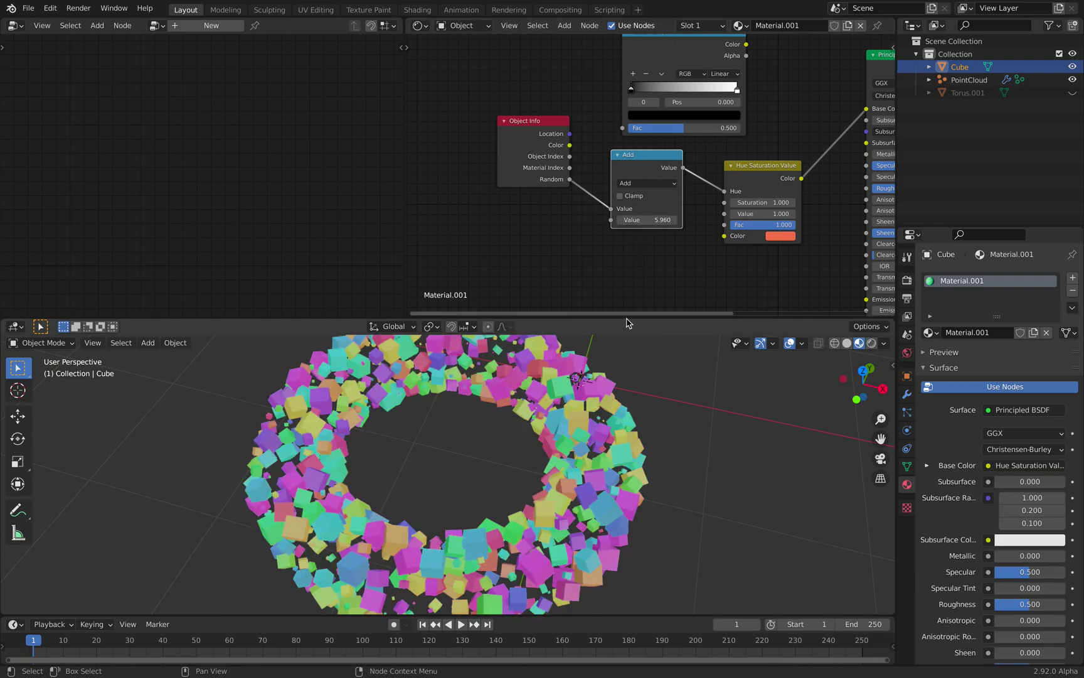
Step: Make the 3D viewport taller, save the file and deselect the Cube
{"action": "left_click_drag", "start_coordinate": [629, 318], "coordinate": [628, 198]}
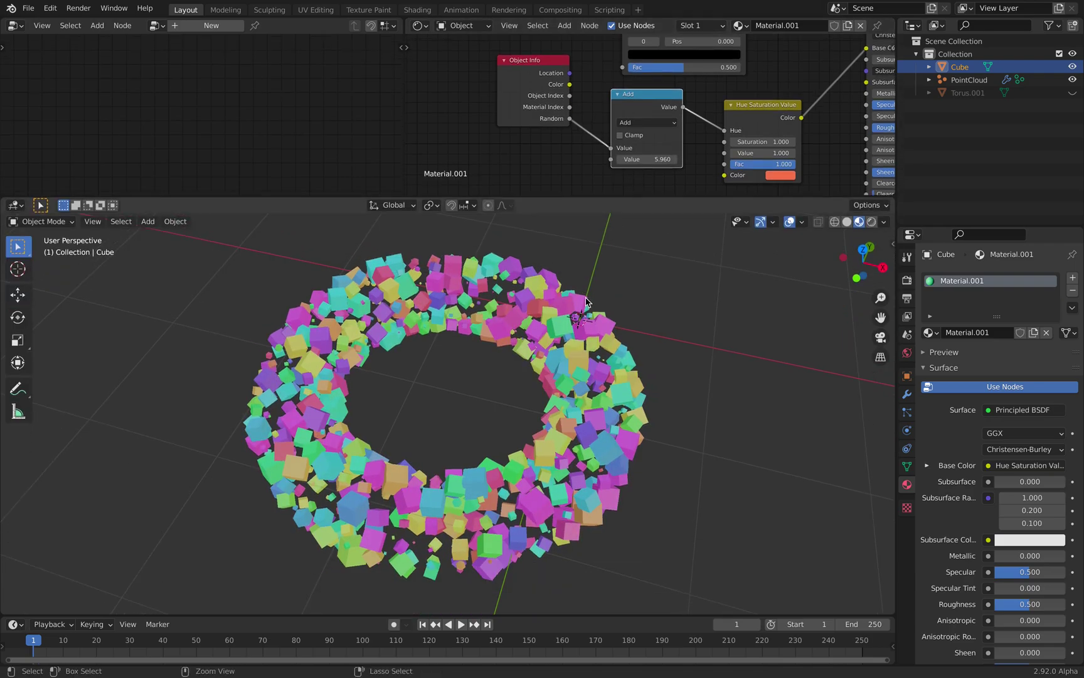
{"action": "key", "text": "ctrl+s"}
{"action": "scroll", "coordinate": [587, 299], "scroll_direction": "up", "scroll_amount": 2}
{"action": "left_click", "coordinate": [668, 288]}
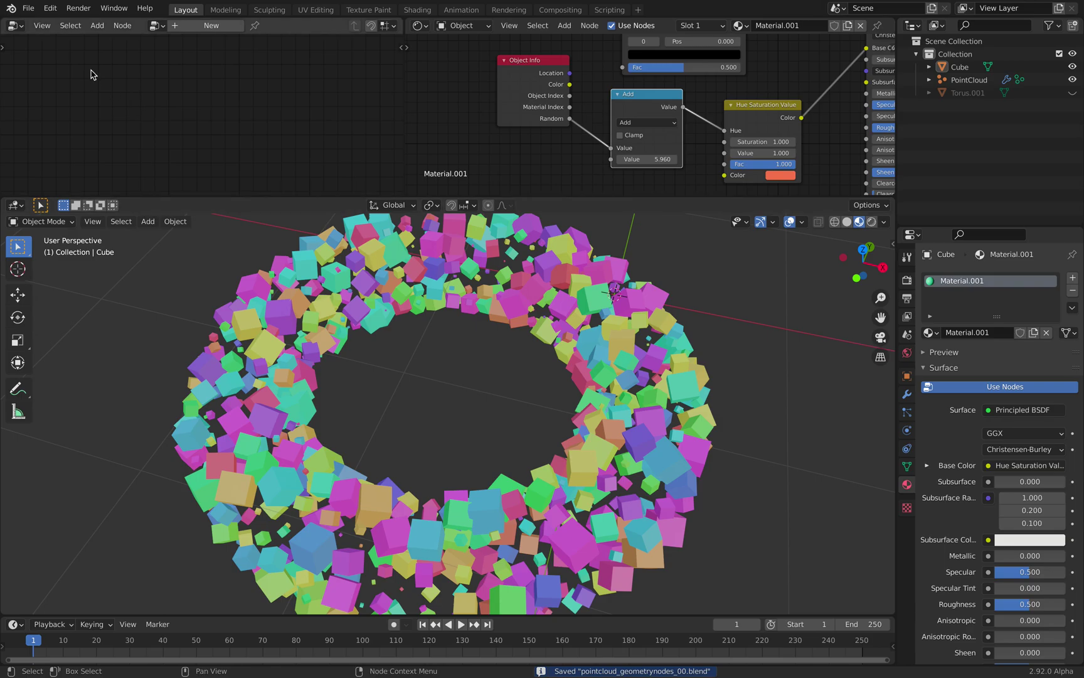
Step: Check the Blender version on the splash screen, then dismiss it and look over the ring of cubes
{"action": "left_click", "coordinate": [10, 8]}
{"action": "left_click", "coordinate": [50, 21]}
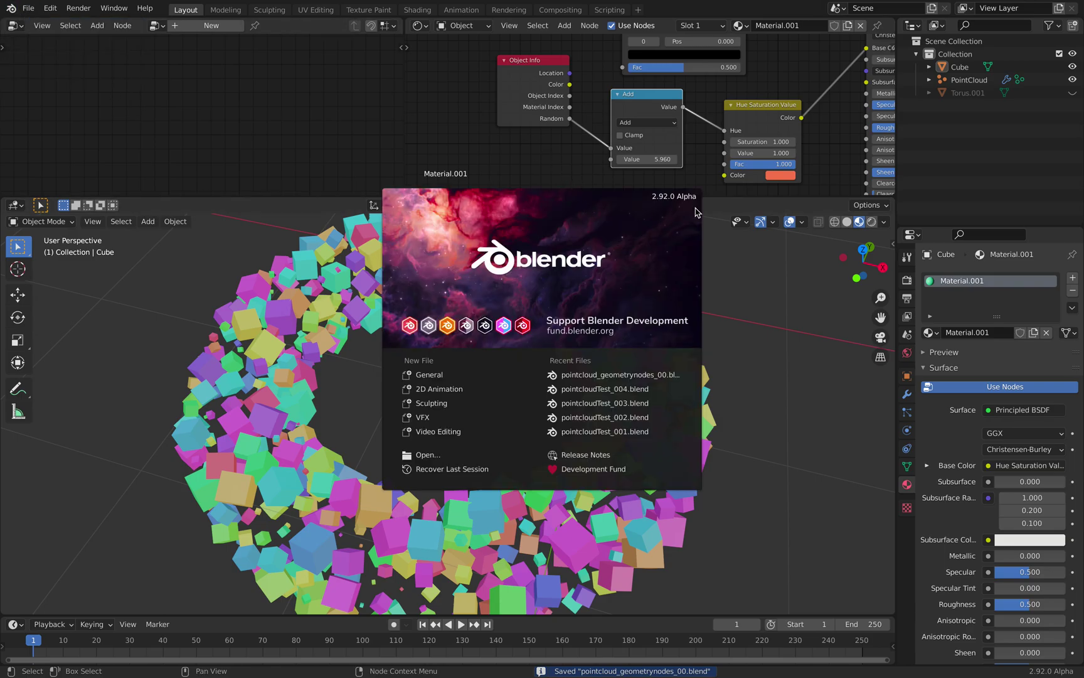
{"action": "left_click", "coordinate": [788, 293]}
{"action": "middle_click_drag", "start_coordinate": [704, 352], "coordinate": [715, 332]}
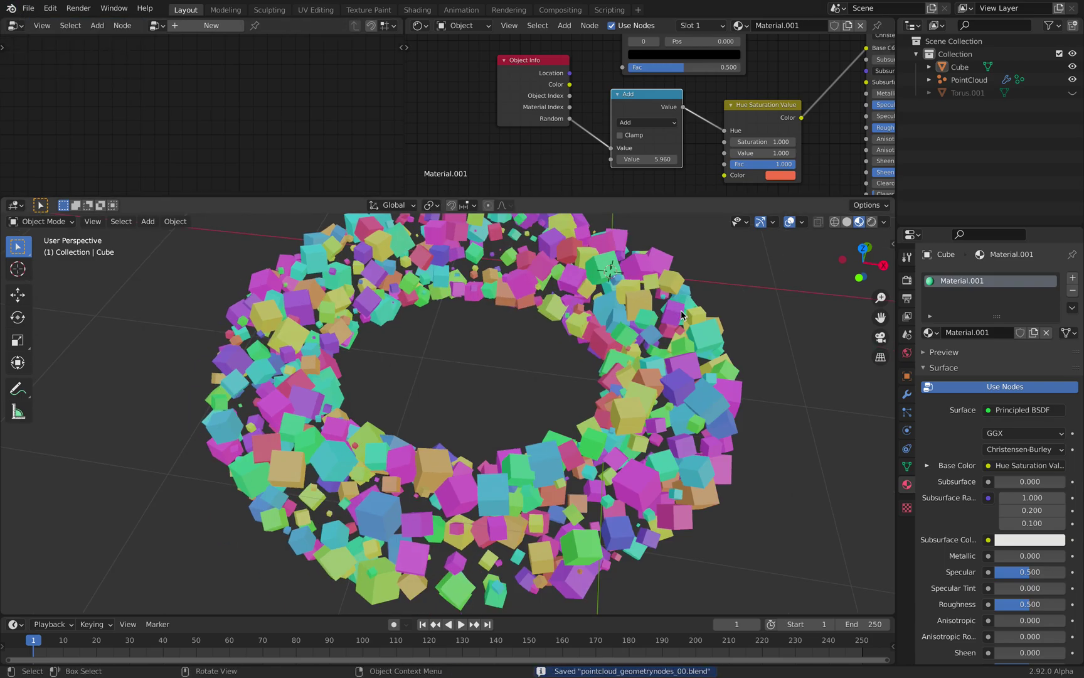
Step: Select the PointCloud object to bring back its geometry nodes and save the file
{"action": "left_click", "coordinate": [907, 394]}
{"action": "left_click", "coordinate": [968, 80]}
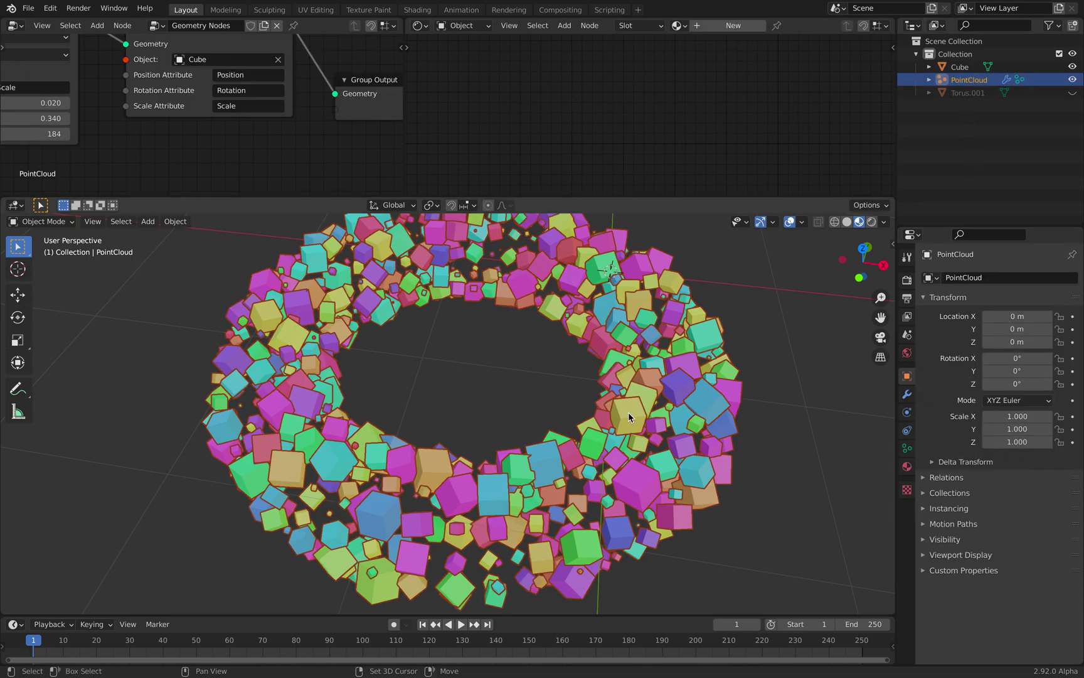
{"action": "mouse_move", "coordinate": [629, 412]}
{"action": "middle_mouse_down", "text": "shift"}
{"action": "mouse_move", "coordinate": [610, 410]}
{"action": "mouse_move", "coordinate": [616, 392]}
{"action": "mouse_move", "coordinate": [623, 408]}
{"action": "middle_mouse_up", "text": "shift"}
{"action": "key", "text": "ctrl+s"}
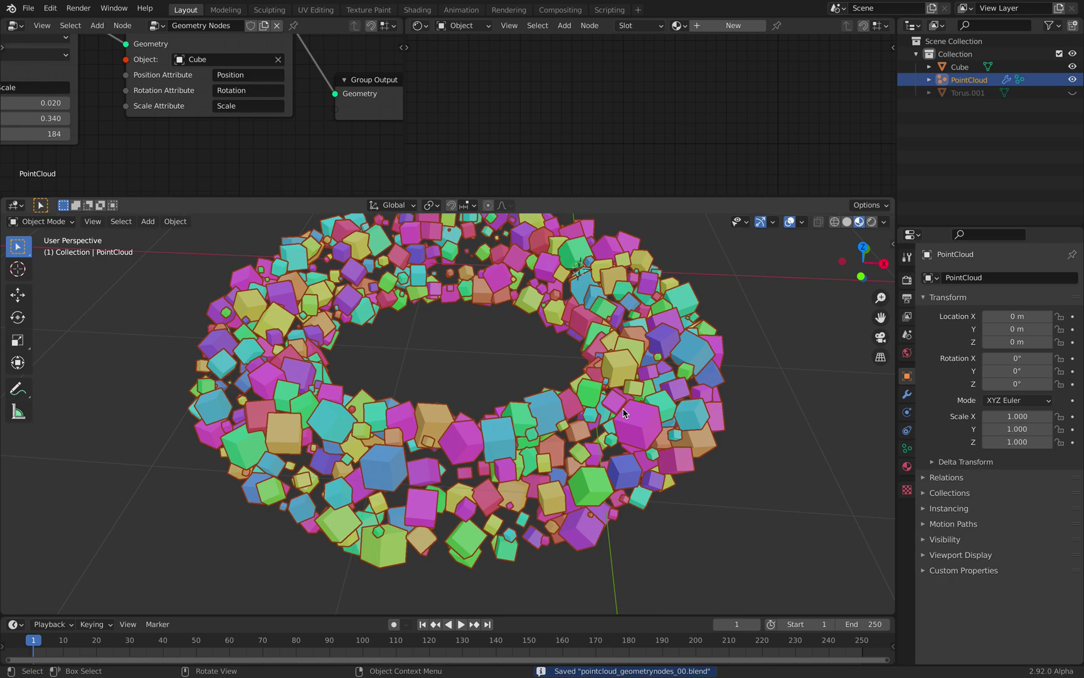
Step: Enlarge the geometry node editor in height and width so that more of the PointCloud node tree fits
{"action": "left_click_drag", "start_coordinate": [386, 204], "coordinate": [392, 221]}
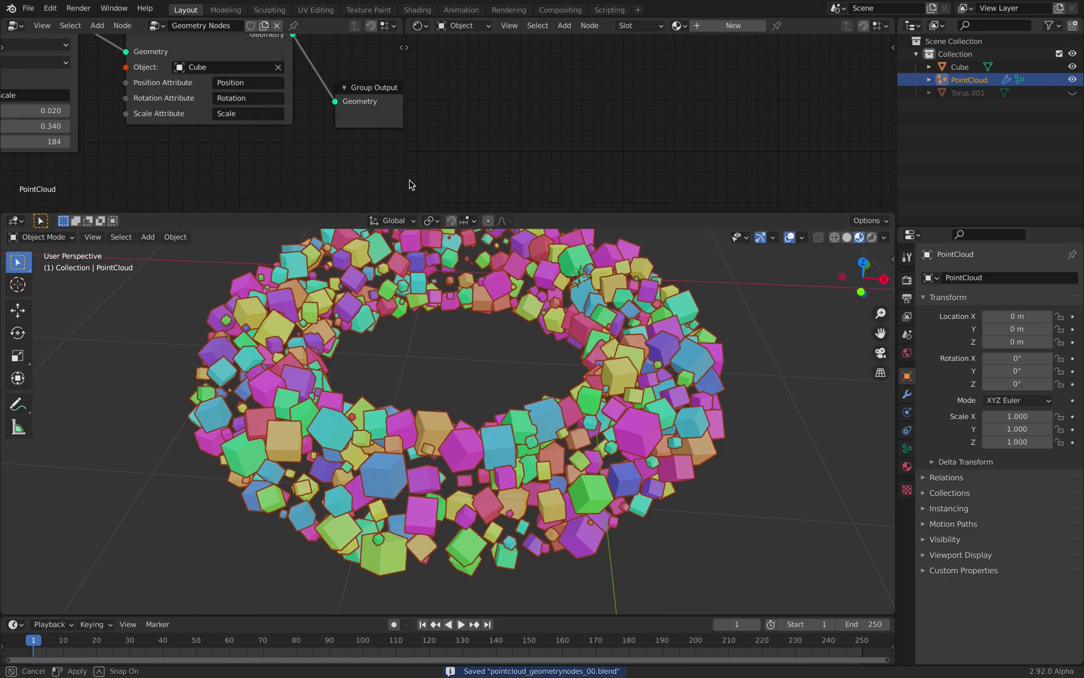
{"action": "left_click_drag", "start_coordinate": [404, 160], "coordinate": [508, 160]}
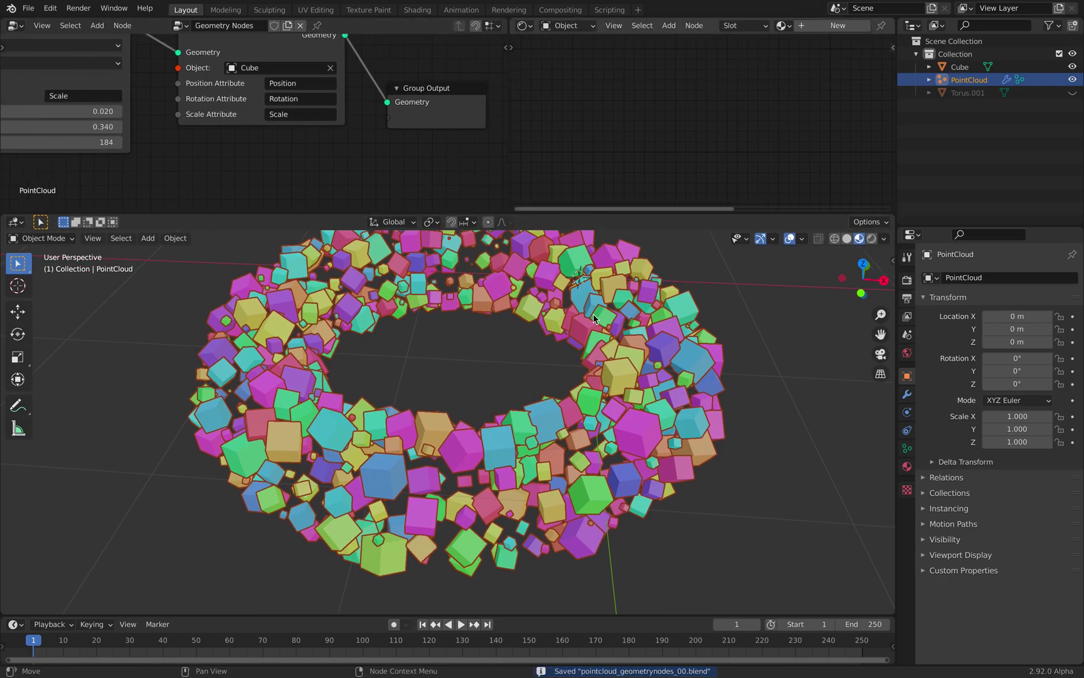
{"action": "middle_click_drag", "start_coordinate": [477, 427], "coordinate": [462, 433]}
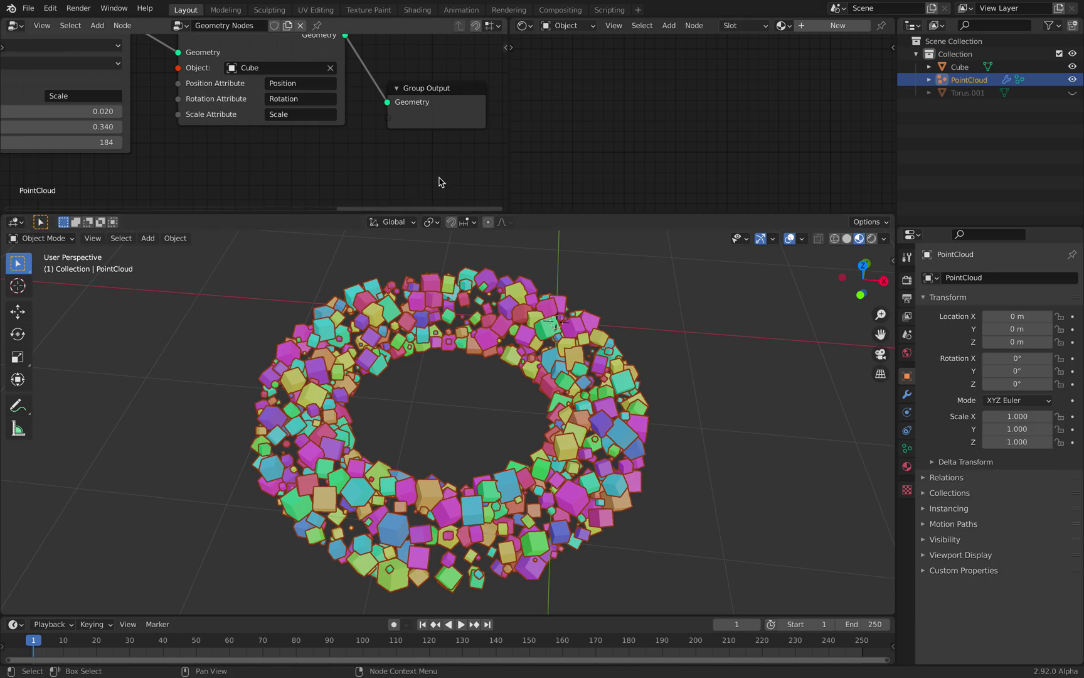
{"action": "left_click_drag", "start_coordinate": [508, 158], "coordinate": [589, 150]}
{"action": "scroll", "coordinate": [483, 148], "scroll_direction": "down", "scroll_amount": 2}
{"action": "middle_click_drag", "start_coordinate": [393, 128], "coordinate": [472, 116]}
{"action": "scroll", "coordinate": [472, 141], "scroll_direction": "down", "scroll_amount": 3}
{"action": "scroll", "coordinate": [426, 140], "scroll_direction": "down", "scroll_amount": 2}
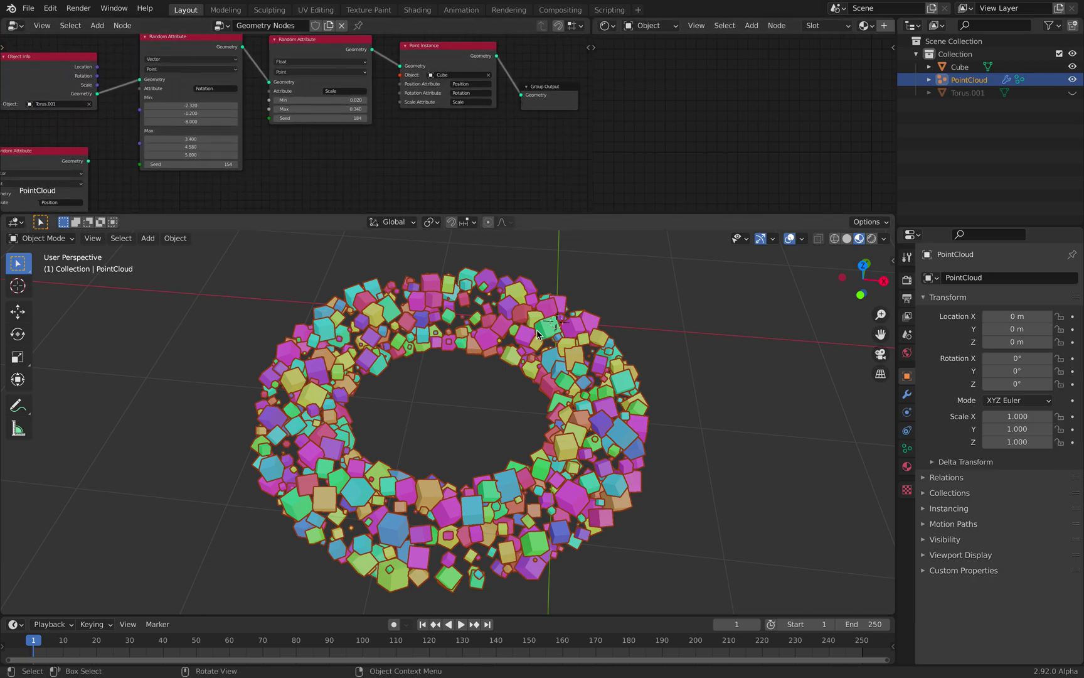
Step: Save the file and resize the node editors so the shader editor is wider and the whole node area taller
{"action": "middle_click_drag", "start_coordinate": [537, 333], "coordinate": [534, 323]}
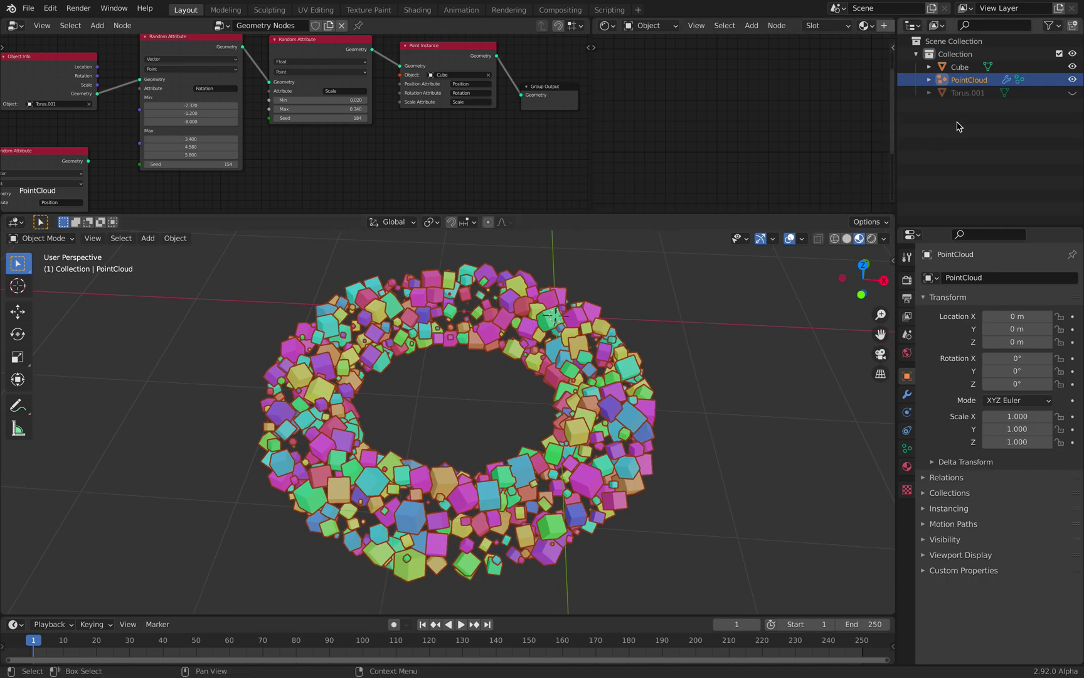
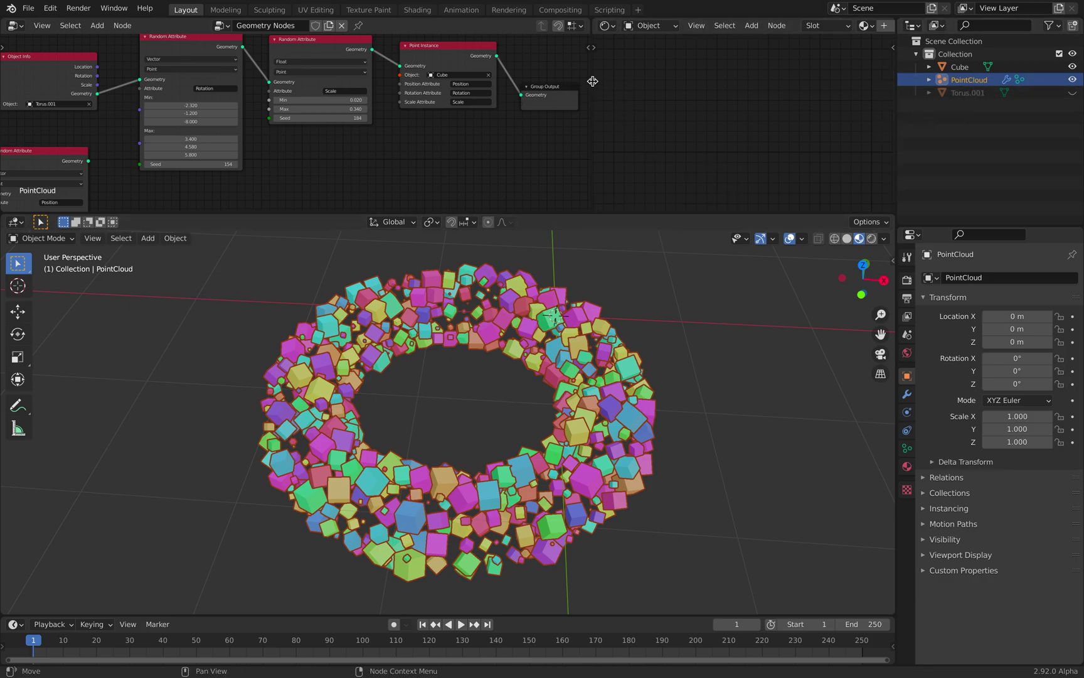
{"action": "left_click_drag", "start_coordinate": [592, 81], "coordinate": [483, 91]}
{"action": "key", "text": "ctrl+s"}
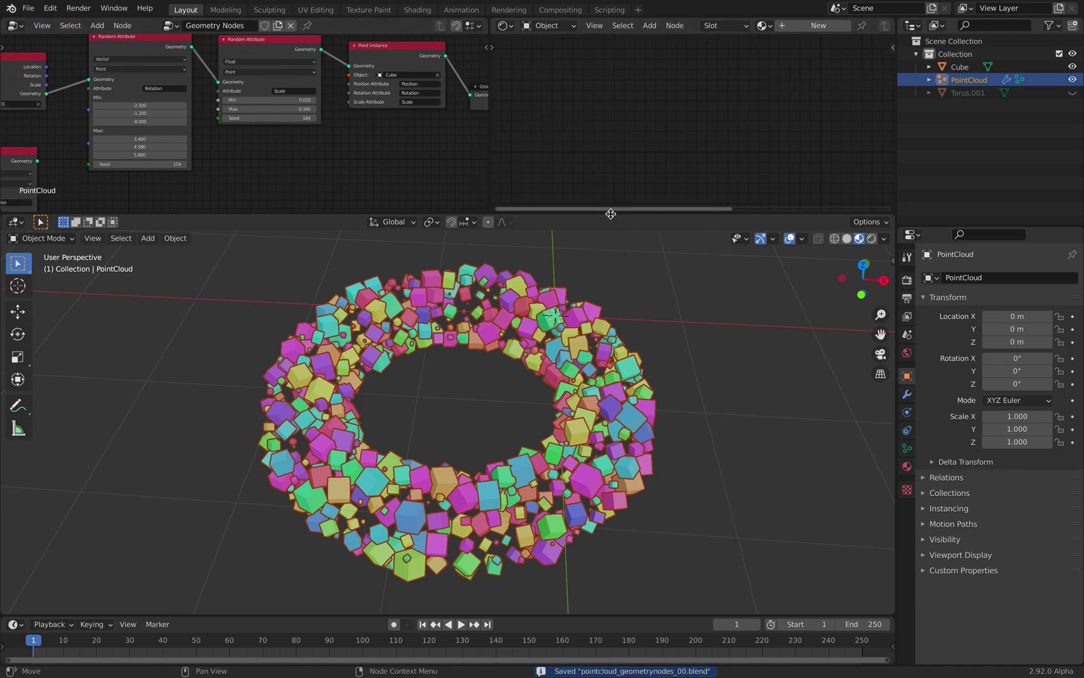
{"action": "left_click_drag", "start_coordinate": [610, 214], "coordinate": [589, 270]}
{"action": "left_click_drag", "start_coordinate": [490, 159], "coordinate": [438, 157]}
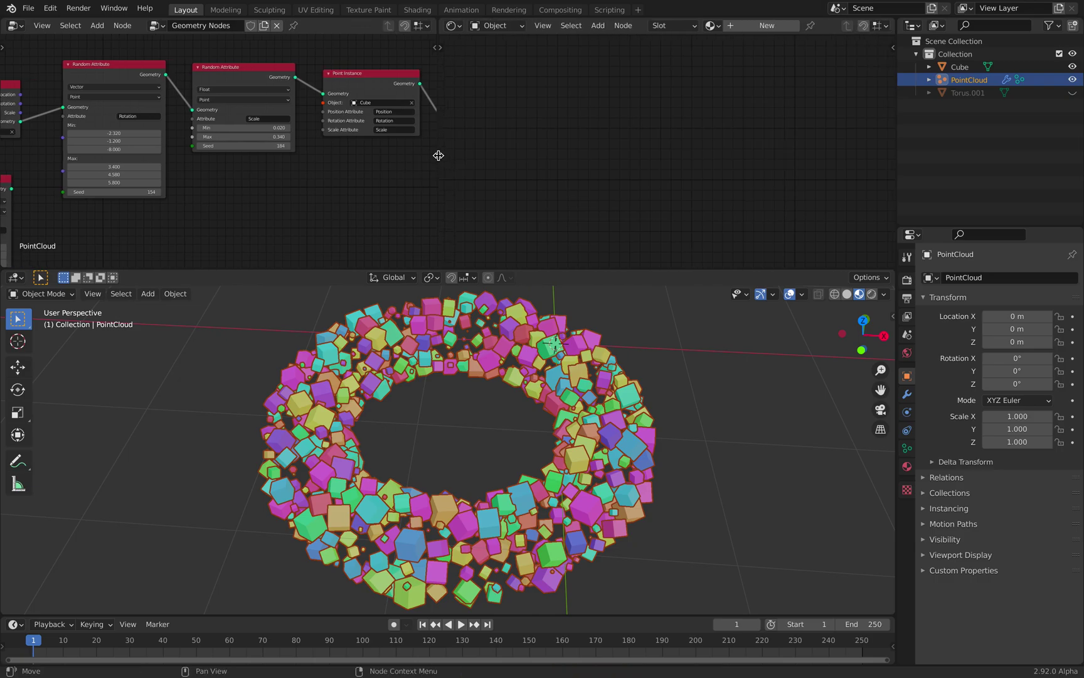
Step: Switch the shader editor to Sverchok nodes and create a new node tree in it
{"action": "left_click", "coordinate": [453, 25]}
{"action": "left_click", "coordinate": [479, 104]}
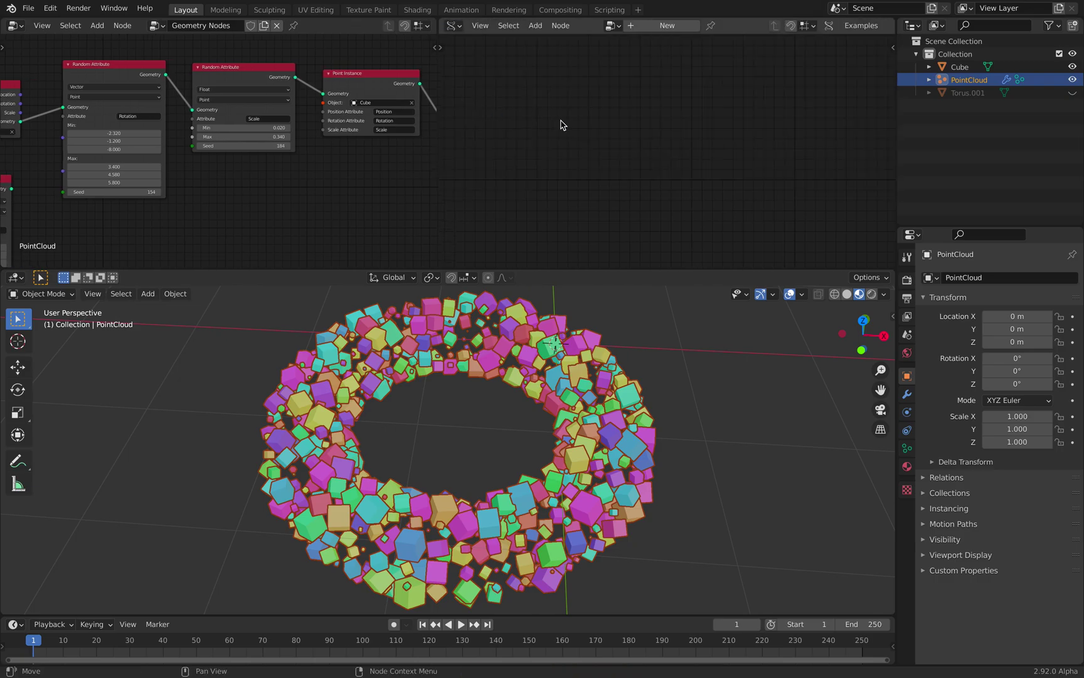
{"action": "left_click", "coordinate": [653, 26]}
Step: Search for "torus" and add a Torus Knot node to the new Sverchok node tree
{"action": "key", "text": "shift+a"}
{"action": "left_click", "coordinate": [610, 115]}
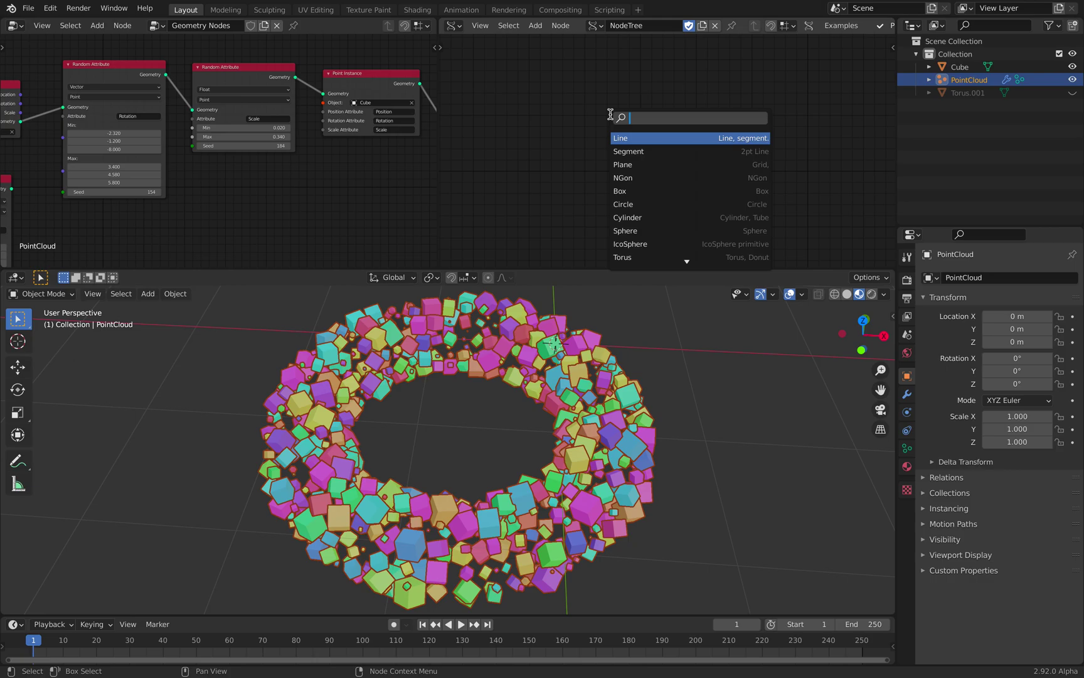
{"action": "type", "text": "torus"}
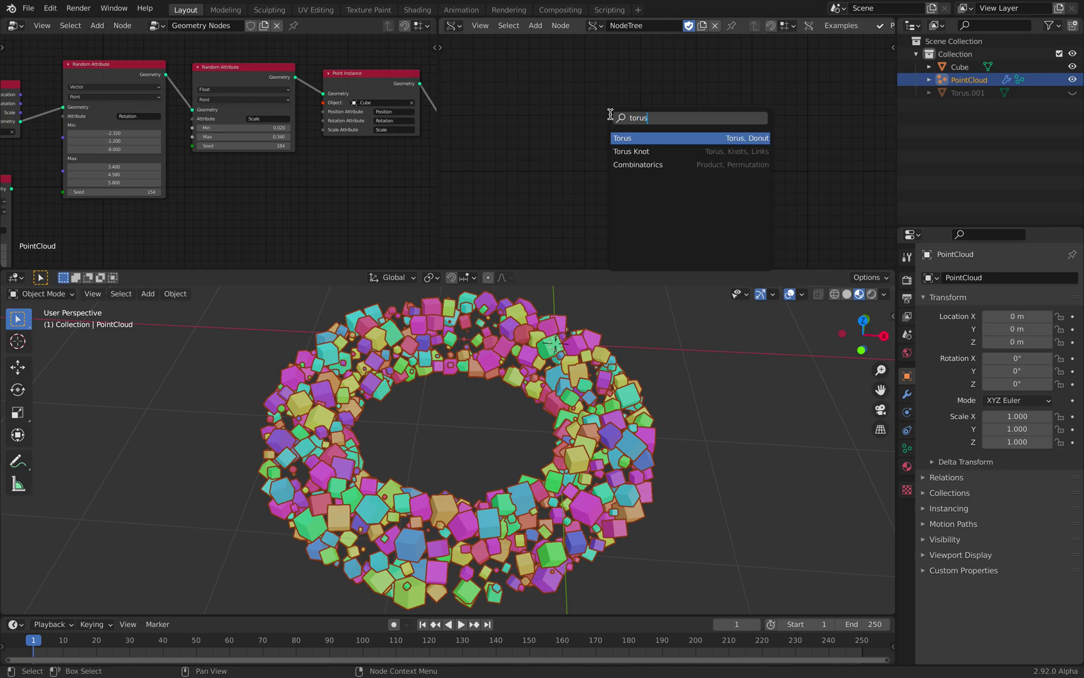
{"action": "key", "text": "Down"}
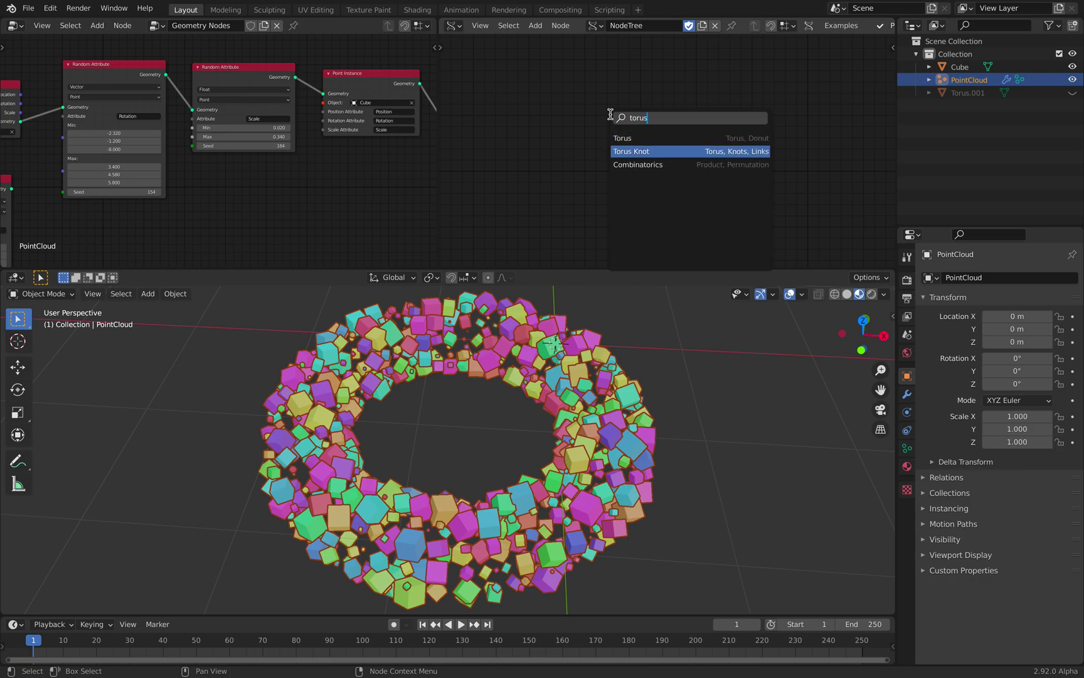
{"action": "key", "text": "Return"}
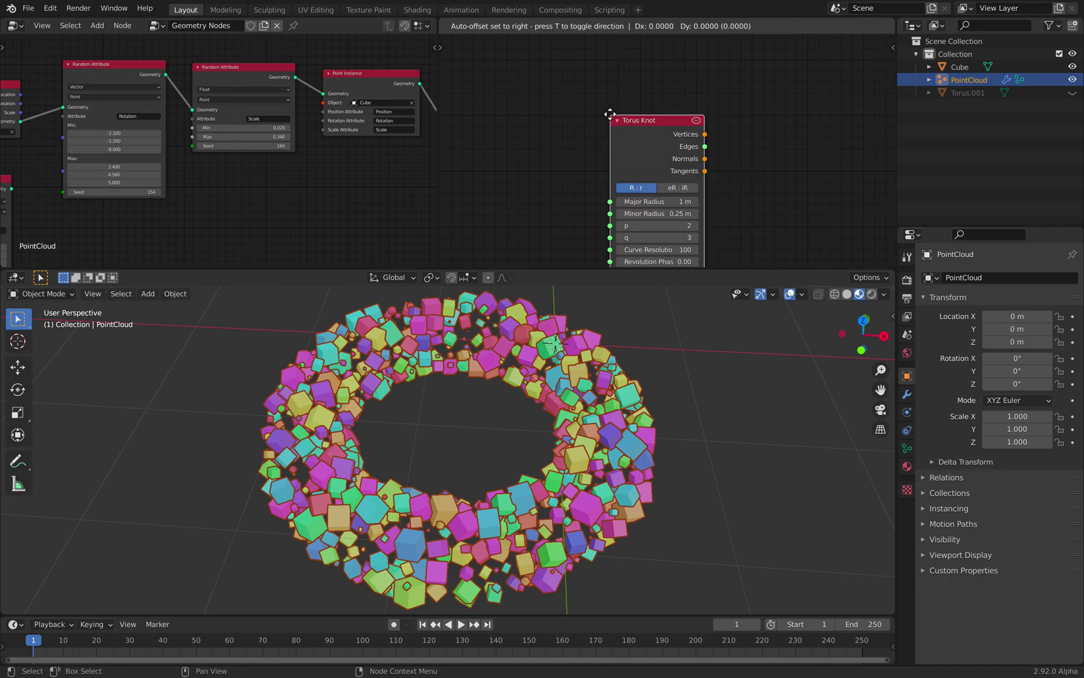
{"action": "left_click", "coordinate": [524, 88]}
{"action": "scroll", "coordinate": [669, 95], "scroll_direction": "up", "scroll_amount": 1}
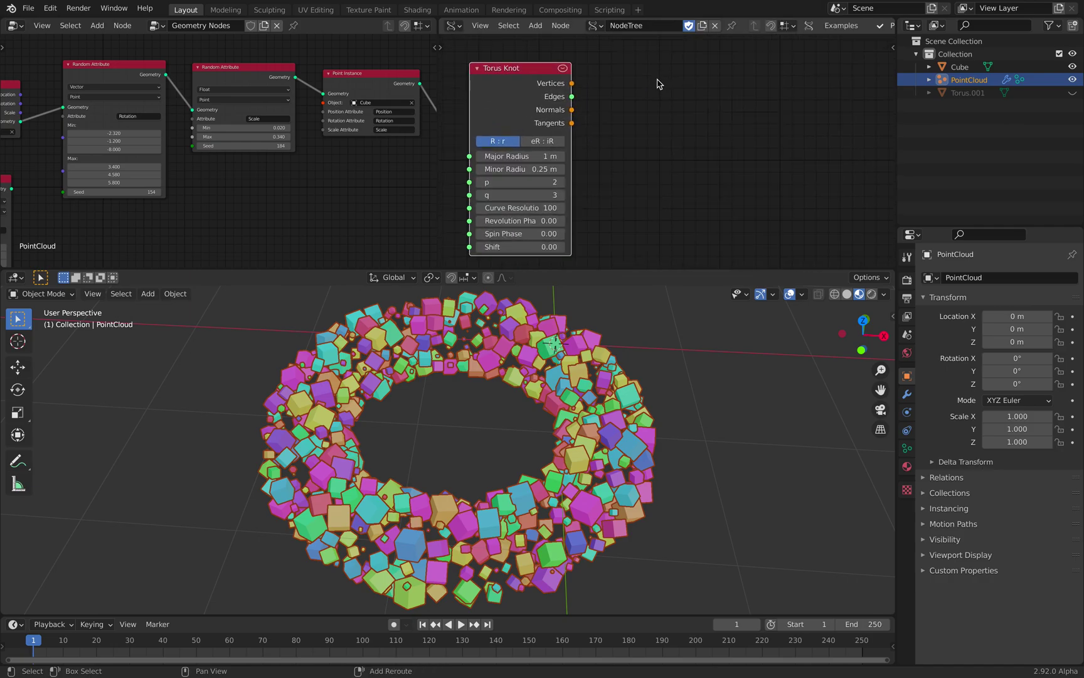
Step: Add a Mesh viewer node beside the Torus Knot and link the knot's vertices and edges to it
{"action": "key", "text": "alt+space"}
{"action": "type", "text": "mesh"}
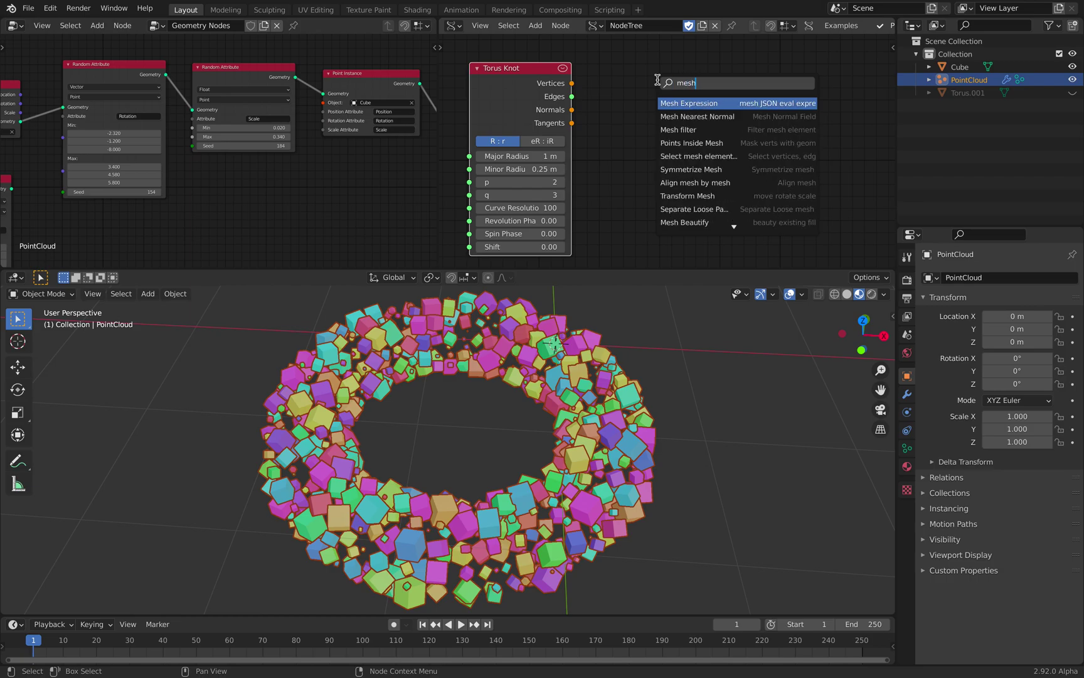
{"action": "type", "text": " vi"}
{"action": "key", "text": "Return"}
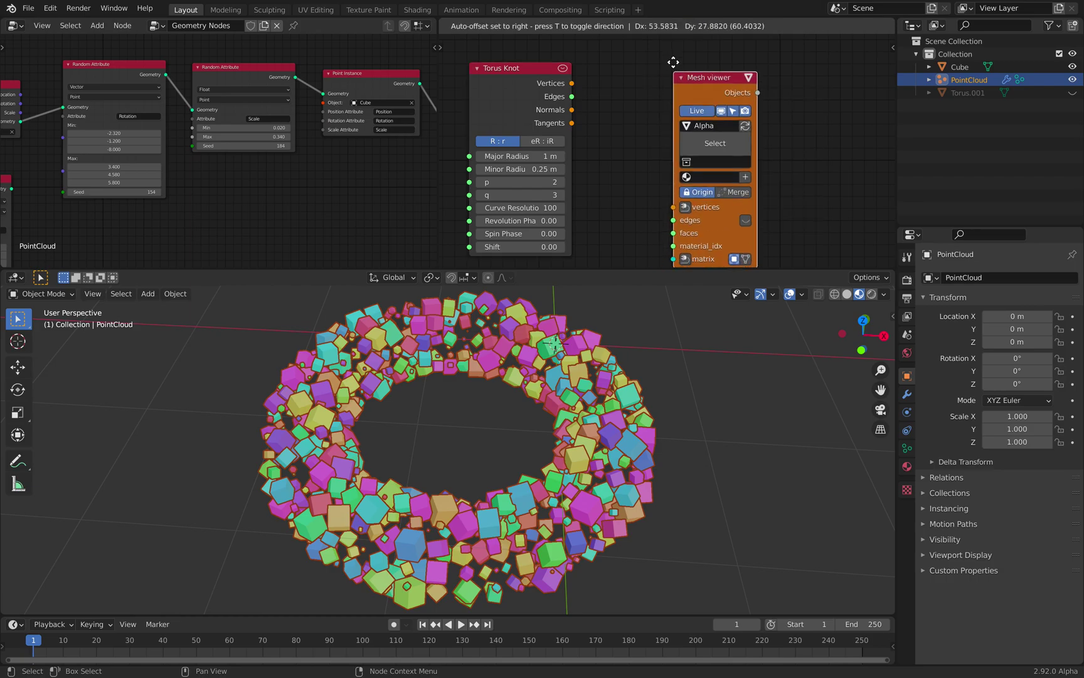
{"action": "left_click", "coordinate": [673, 55]}
{"action": "left_click", "coordinate": [513, 85]}
{"action": "left_click", "coordinate": [697, 215], "text": "shift"}
{"action": "key", "text": "f"}
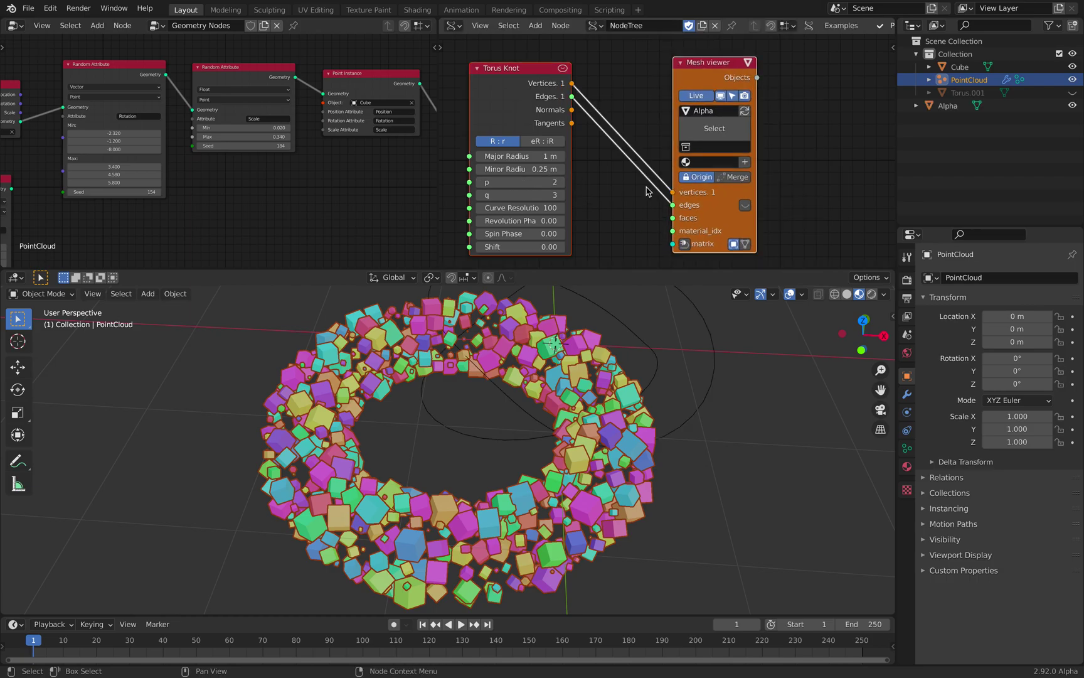
Step: Feed the Mesh viewer's matrix input from a Matrix In node with X location 2.820, then space the nodes apart
{"action": "middle_click_drag", "start_coordinate": [621, 326], "coordinate": [558, 358]}
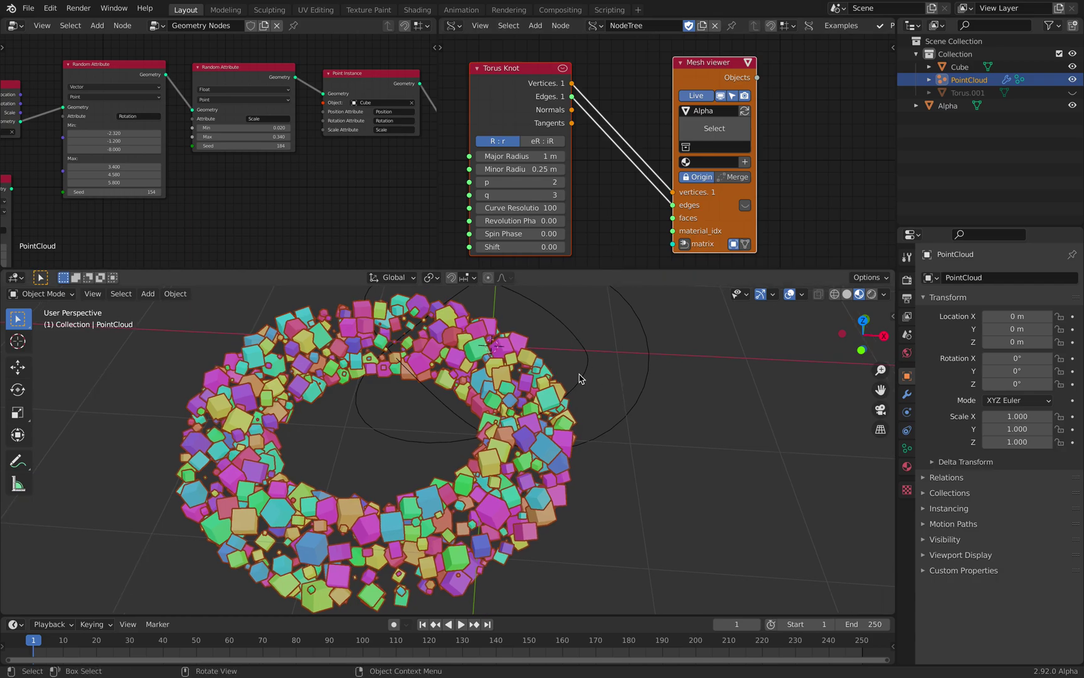
{"action": "scroll", "coordinate": [558, 386], "scroll_direction": "down", "scroll_amount": 5}
{"action": "scroll", "coordinate": [540, 394], "scroll_direction": "up", "scroll_amount": 3}
{"action": "middle_click_drag", "start_coordinate": [591, 193], "coordinate": [604, 170]}
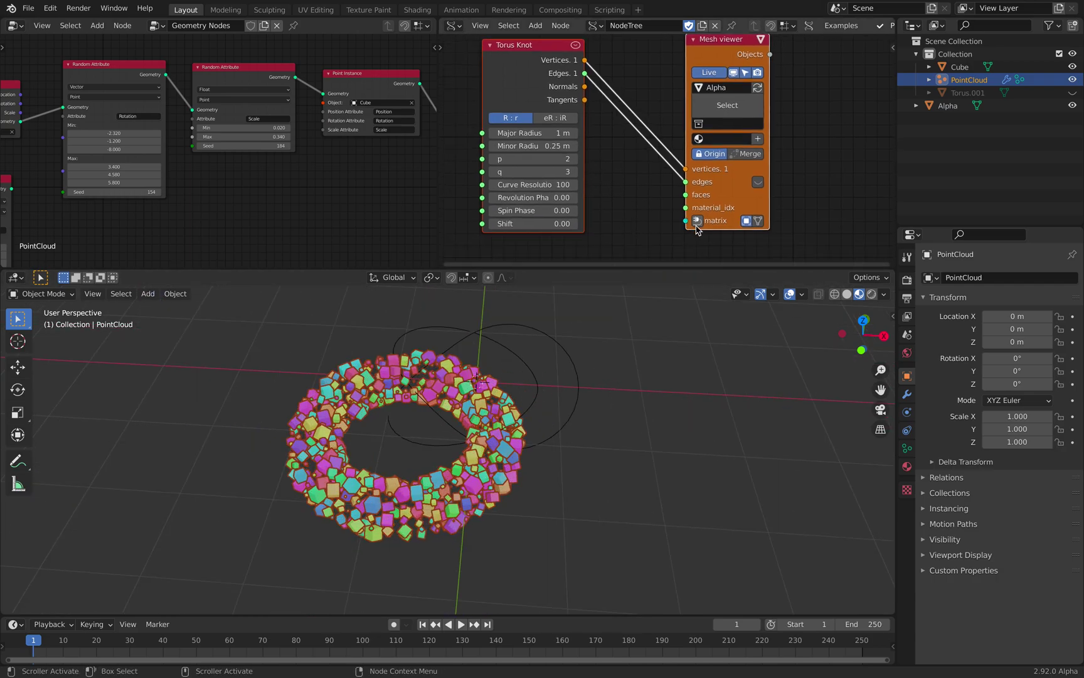
{"action": "left_click", "coordinate": [697, 220]}
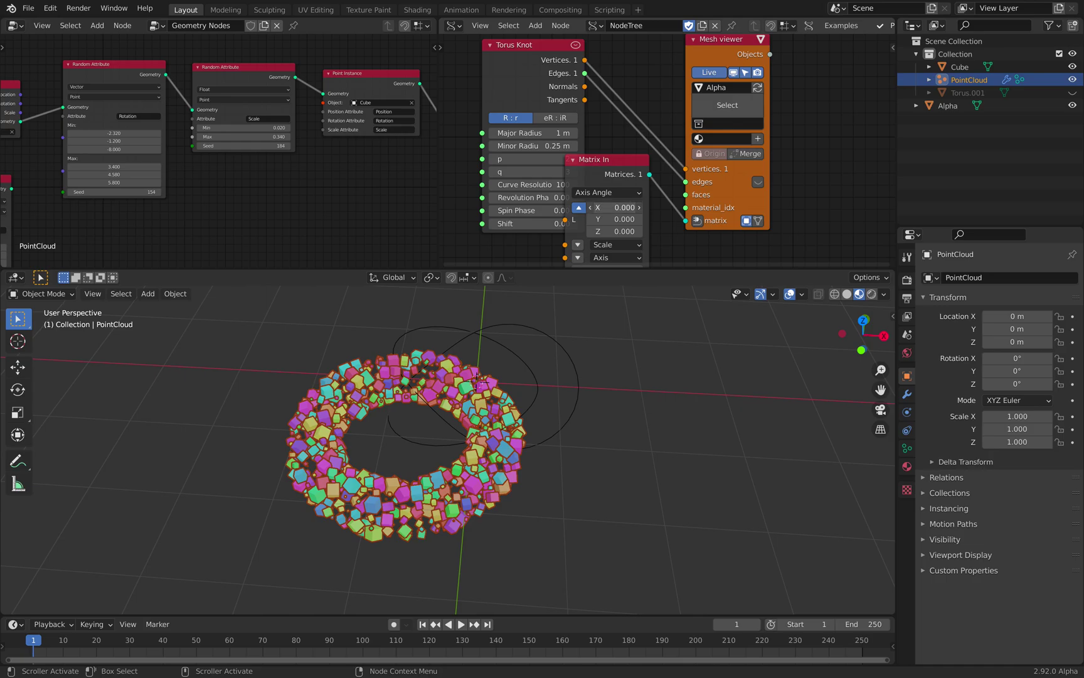
{"action": "left_click_drag", "start_coordinate": [613, 207], "coordinate": [703, 207]}
{"action": "middle_click_drag", "start_coordinate": [683, 399], "coordinate": [622, 413], "text": "shift"}
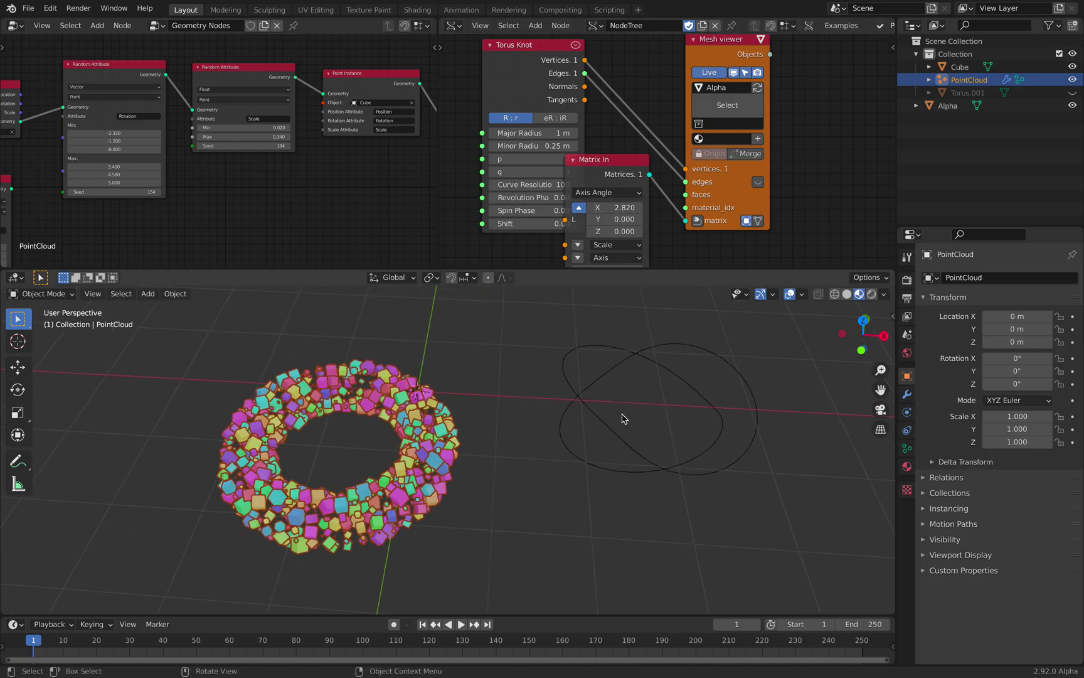
{"action": "left_click_drag", "start_coordinate": [705, 44], "coordinate": [762, 40]}
{"action": "left_click_drag", "start_coordinate": [613, 170], "coordinate": [648, 180]}
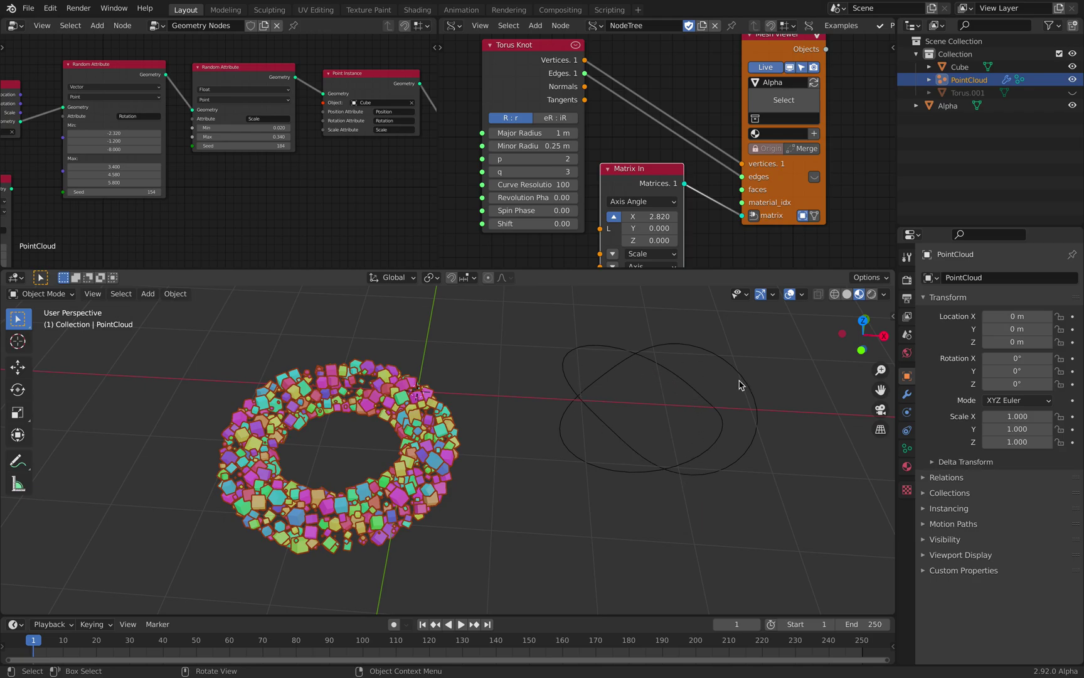
Step: Set the Torus Knot's major radius to 1.1 m, minor radius to 0.67 m and p to 7
{"action": "left_click_drag", "start_coordinate": [534, 133], "coordinate": [534, 158]}
{"action": "left_click", "coordinate": [501, 159]}
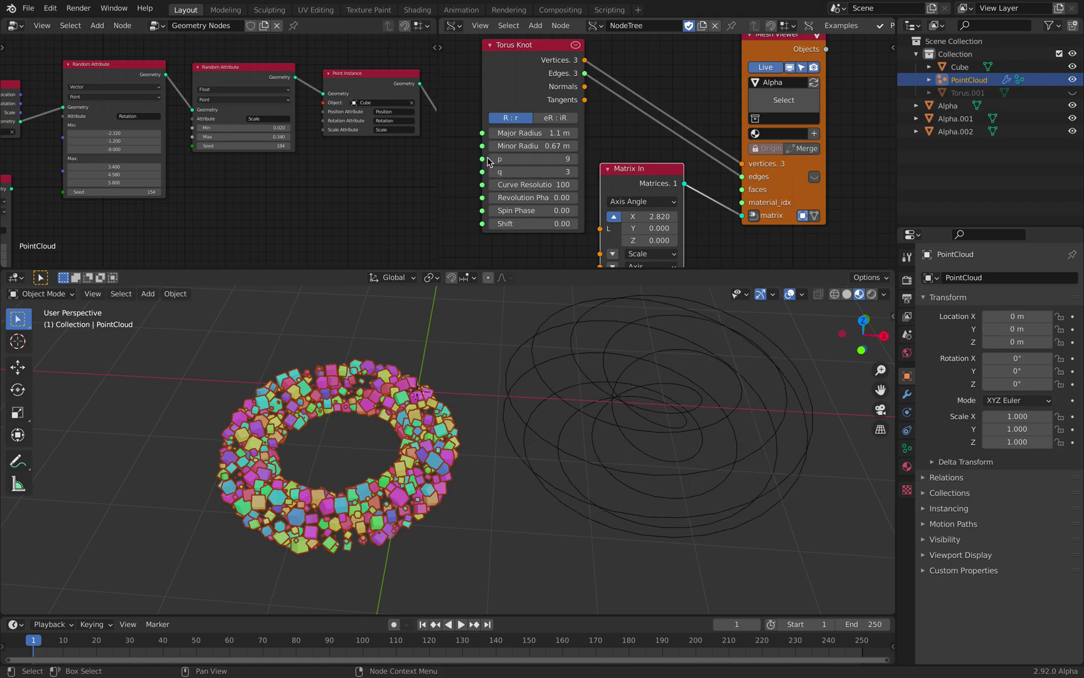
{"action": "type", "text": "7"}
{"action": "key", "text": "Return"}
{"action": "scroll", "coordinate": [543, 200], "scroll_direction": "up", "scroll_amount": 2}
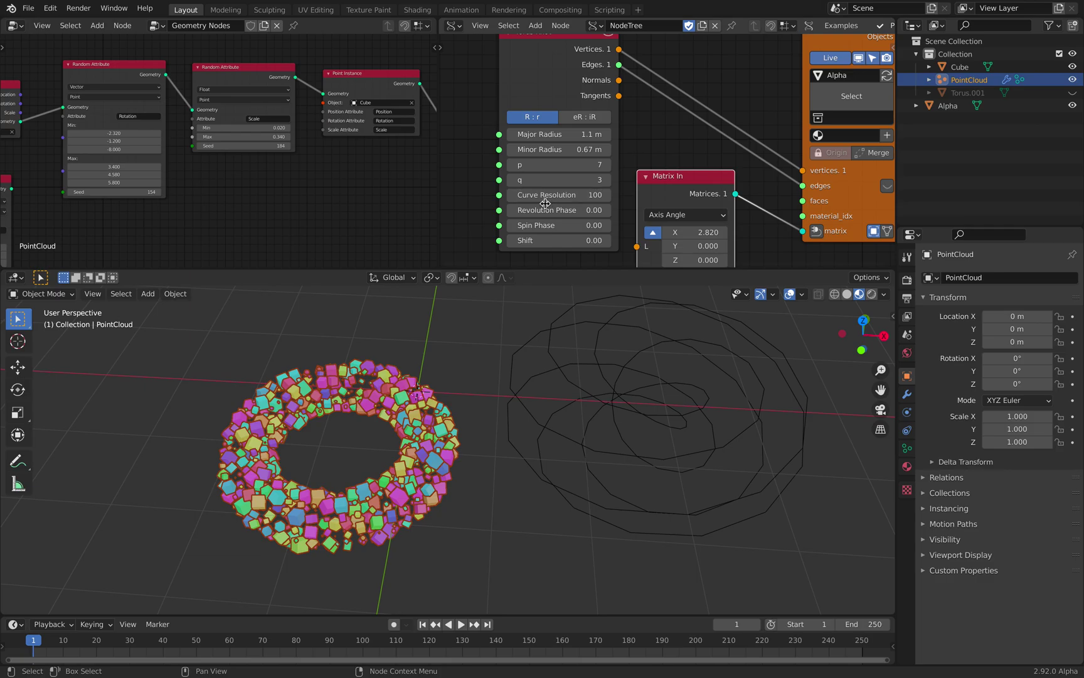
Step: Check the Alpha knot's vertices in Edit Mode, return to Object Mode and save the file
{"action": "left_click", "coordinate": [602, 329]}
{"action": "key", "text": "Tab"}
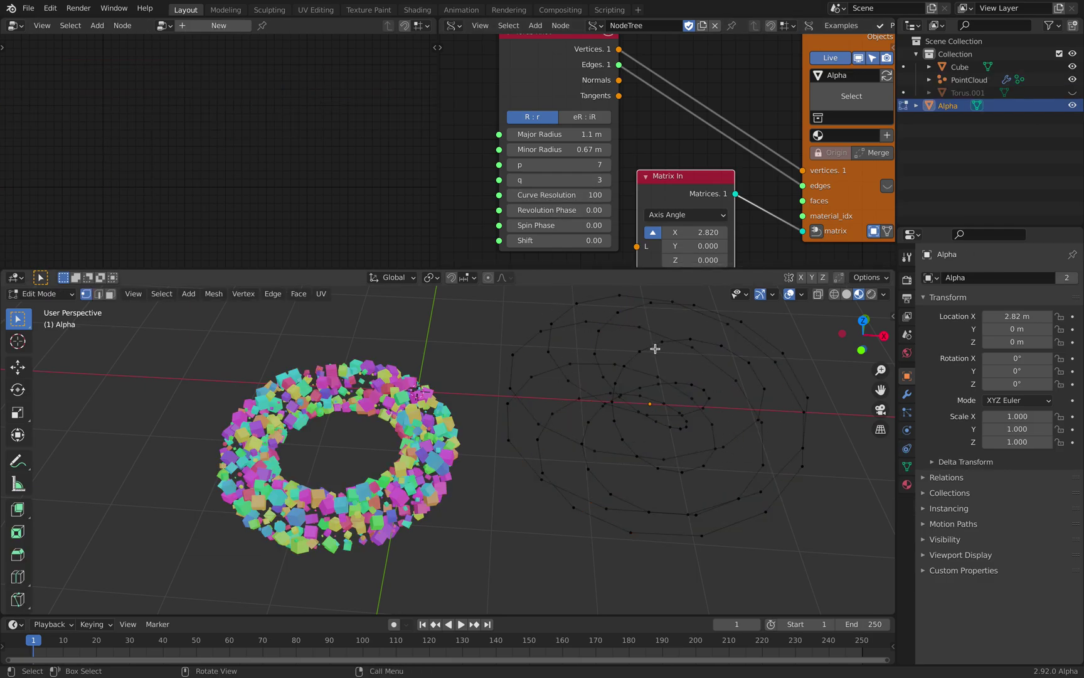
{"action": "key", "text": "Tab"}
{"action": "scroll", "coordinate": [670, 394], "scroll_direction": "down", "scroll_amount": 2}
{"action": "key", "text": "ctrl+s"}
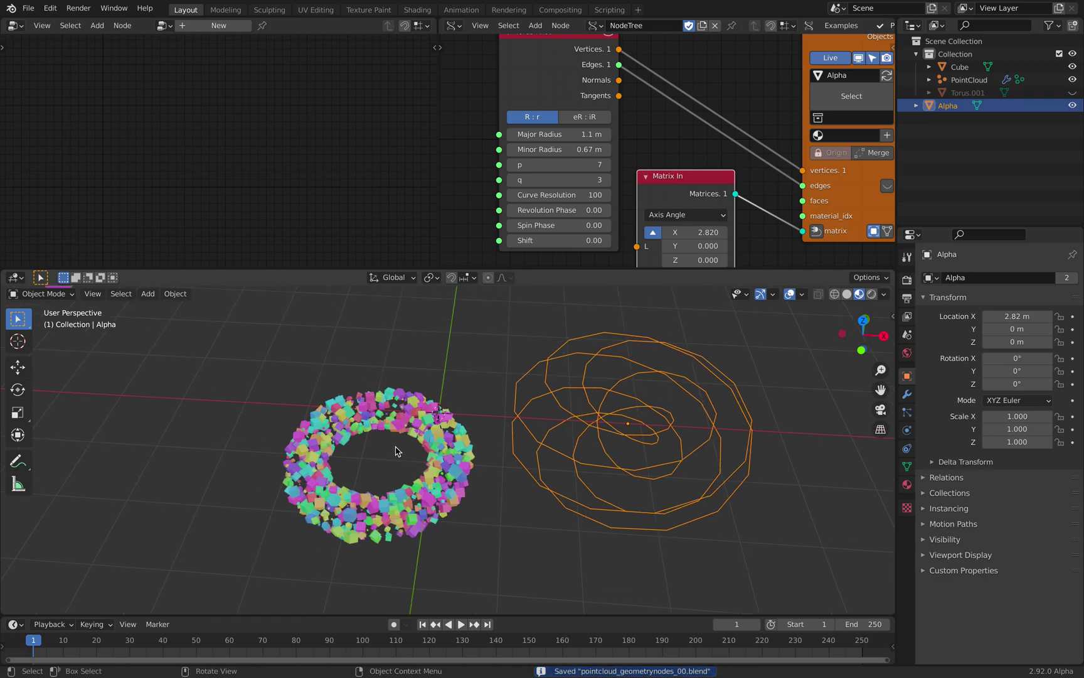
Step: Reselect the PointCloud object and save the scene as a new version named pointcloud_geometrynodes_01.blend
{"action": "left_click", "coordinate": [496, 380]}
{"action": "left_click", "coordinate": [969, 79]}
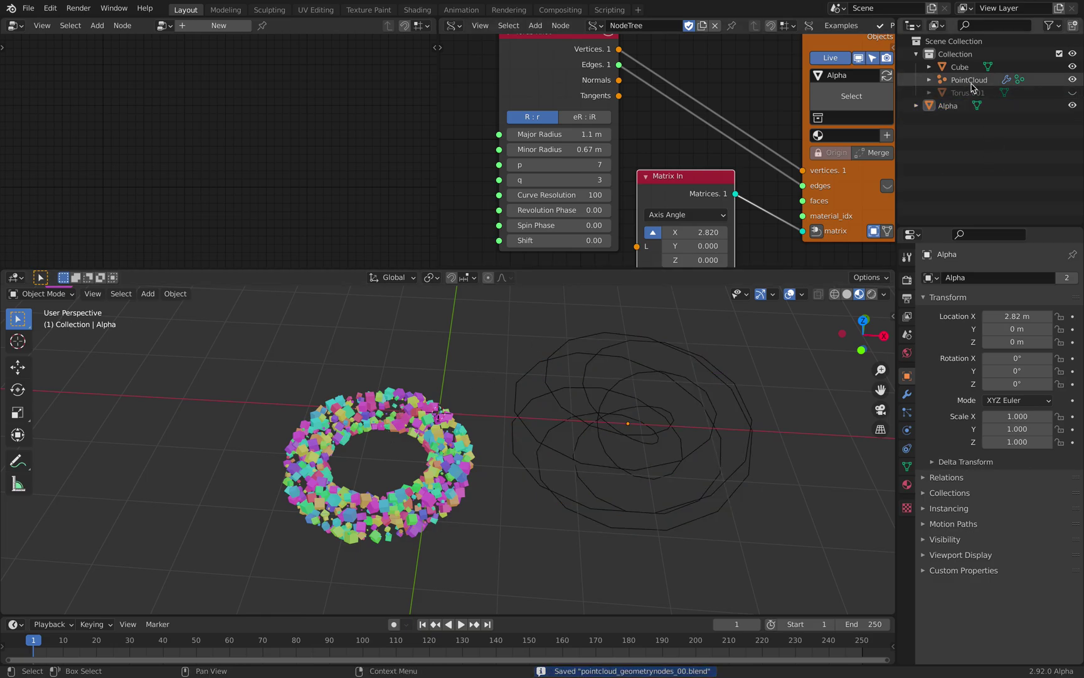
{"action": "left_click", "coordinate": [35, 10]}
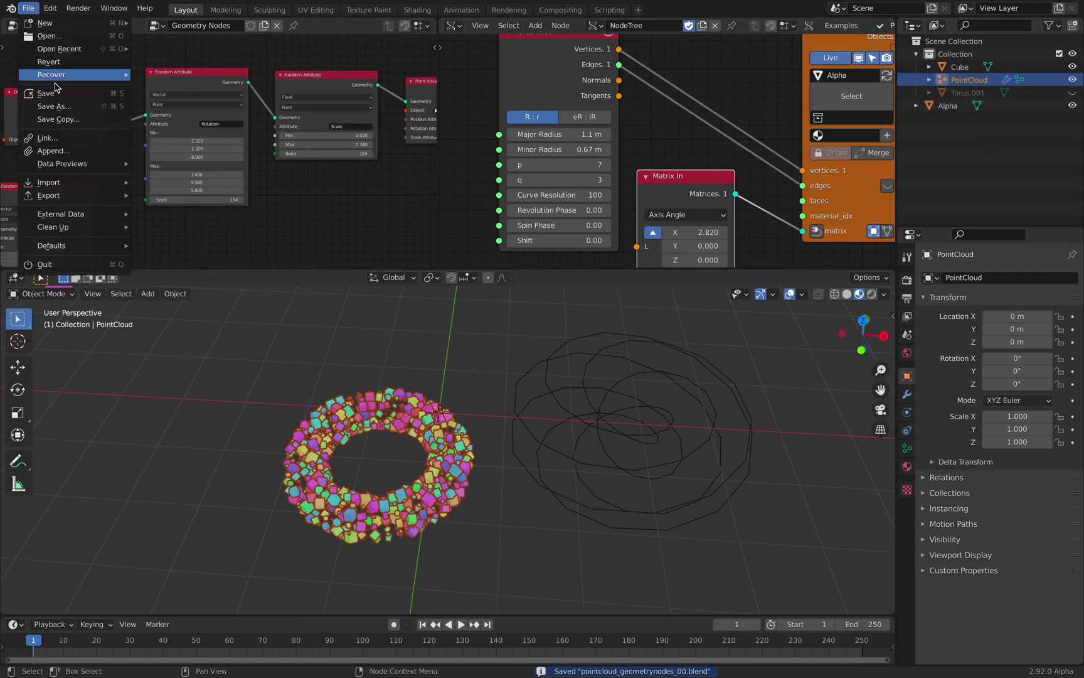
{"action": "left_click", "coordinate": [77, 99]}
{"action": "left_click", "coordinate": [30, 8]}
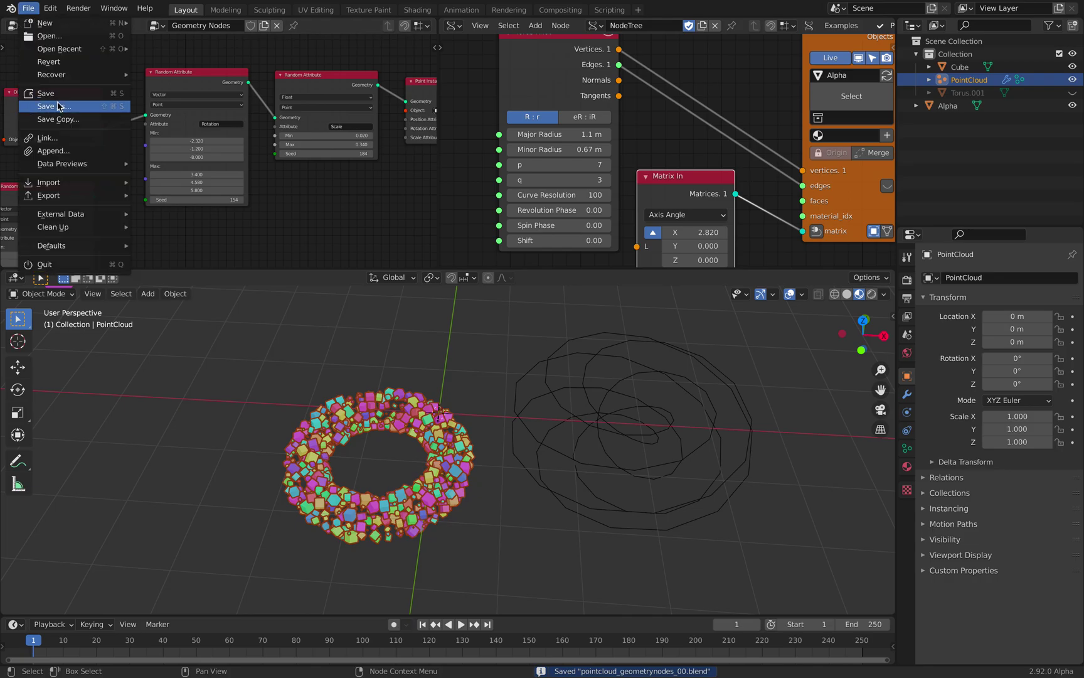
{"action": "left_click", "coordinate": [61, 108]}
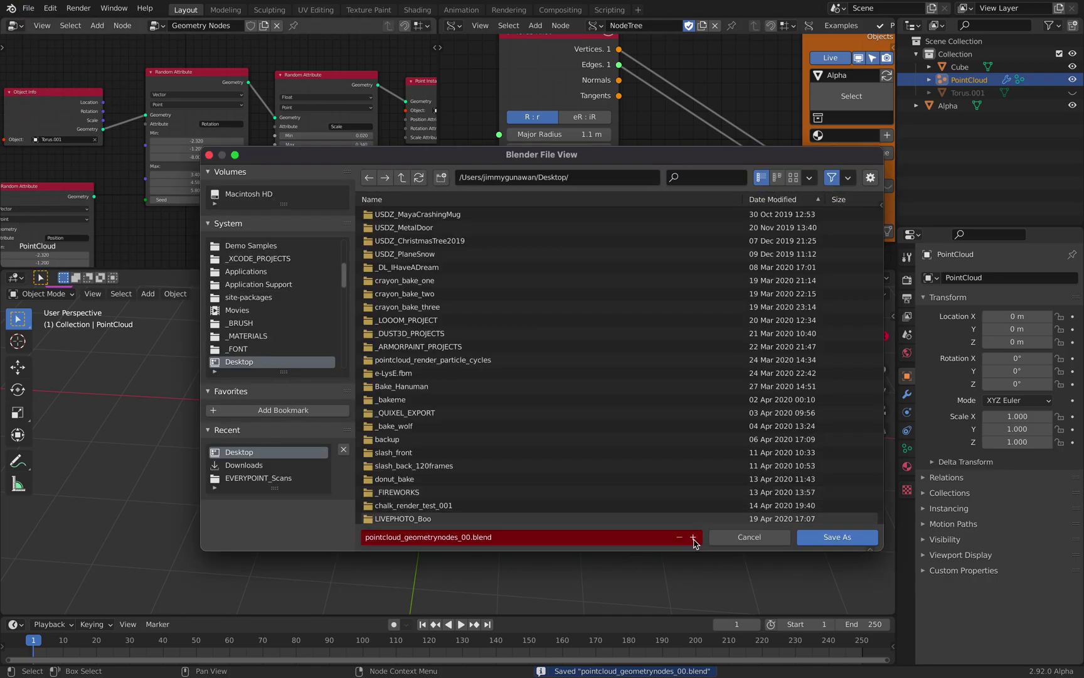
{"action": "left_click", "coordinate": [812, 543]}
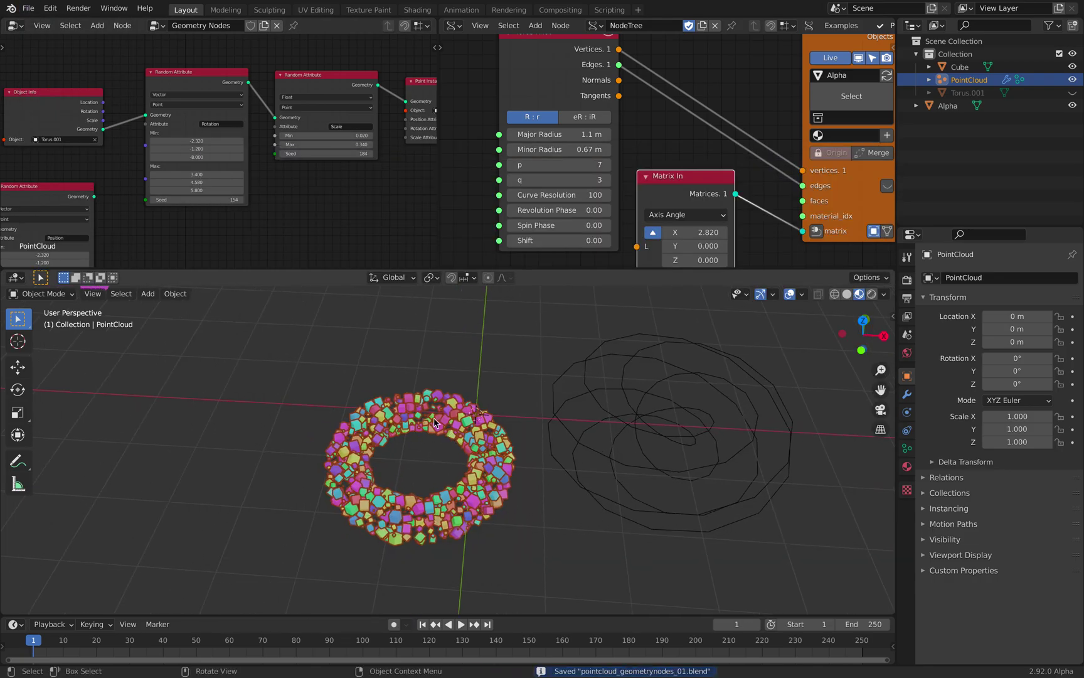
Step: Add a torus mesh and move it clear of the cube ring, to about X -3.67 m
{"action": "key", "text": "shift+a"}
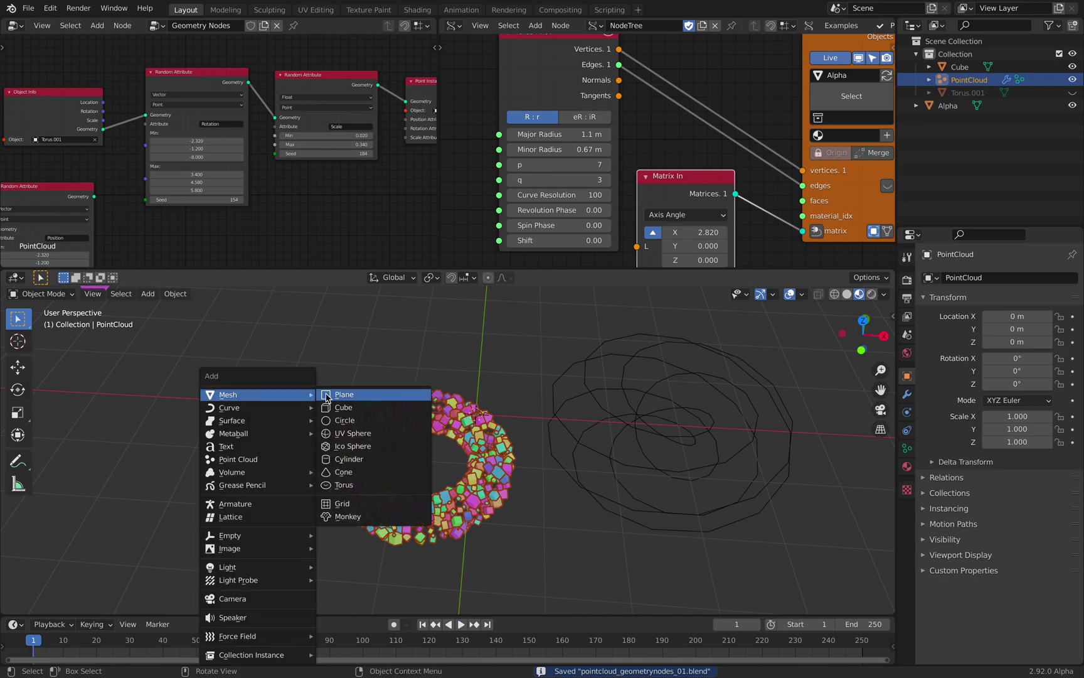
{"action": "left_click", "coordinate": [362, 486]}
{"action": "key", "text": "g"}
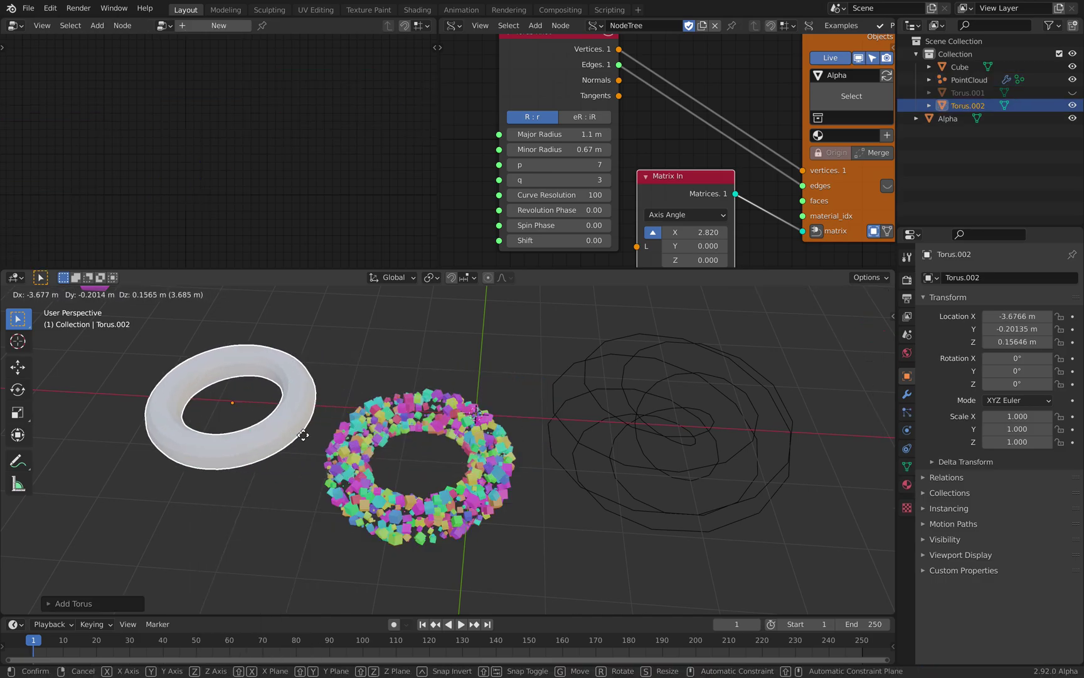
{"action": "left_click", "coordinate": [303, 439]}
Step: Scale the new torus's mesh down to about 0.099 in Edit Mode and rename the object MiniDonut
{"action": "key", "text": "Tab"}
{"action": "key", "text": "s"}
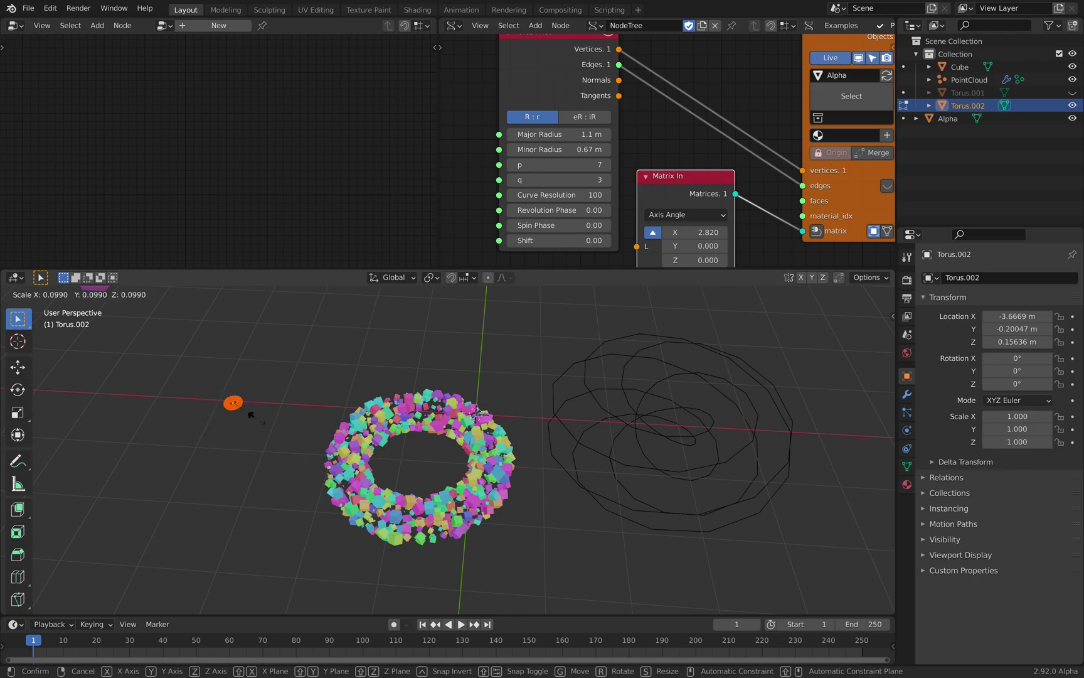
{"action": "left_click", "coordinate": [250, 414]}
{"action": "key", "text": "Tab"}
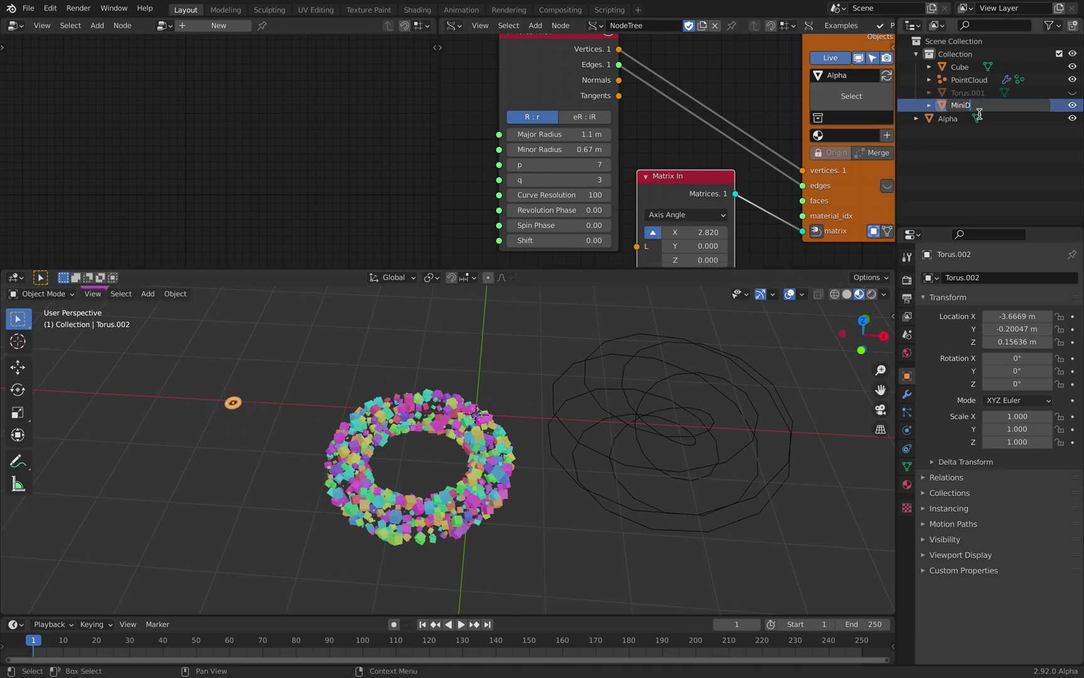
{"action": "key", "text": "Return"}
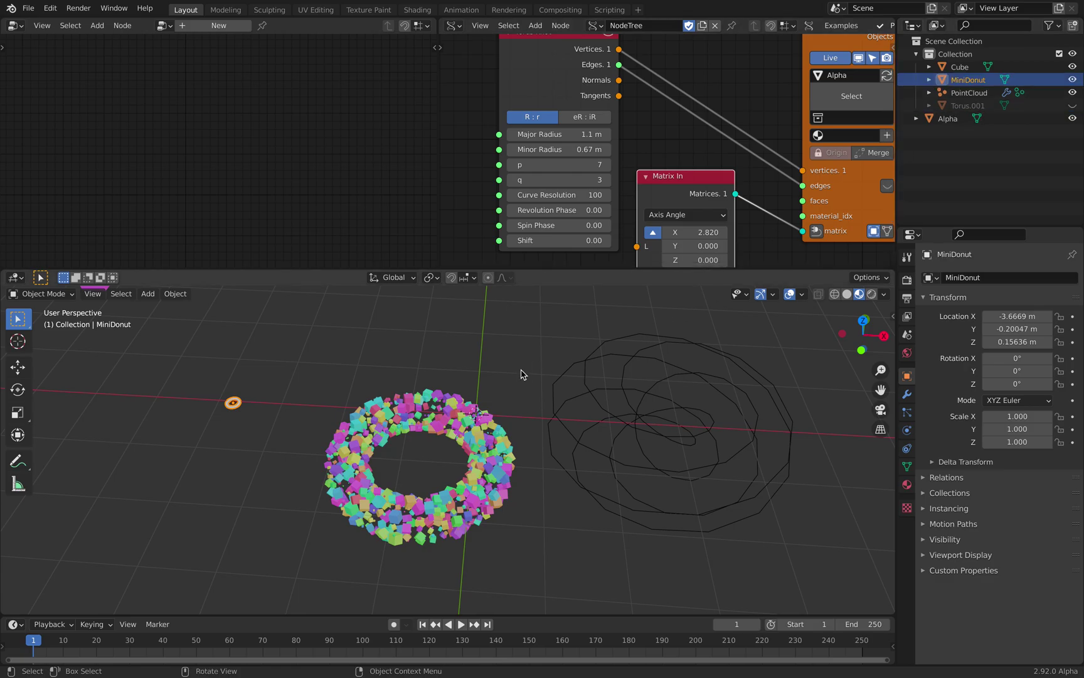
Step: Set the instanced object of the PointCloud's Point Instance node to MiniDonut
{"action": "left_click", "coordinate": [969, 93]}
{"action": "mouse_move", "coordinate": [174, 142]}
{"action": "middle_mouse_down"}
{"action": "mouse_move", "coordinate": [251, 136]}
{"action": "mouse_move", "coordinate": [177, 133]}
{"action": "middle_mouse_up"}
{"action": "middle_click_drag", "start_coordinate": [94, 137], "coordinate": [128, 139]}
{"action": "middle_click_drag", "start_coordinate": [298, 108], "coordinate": [195, 138]}
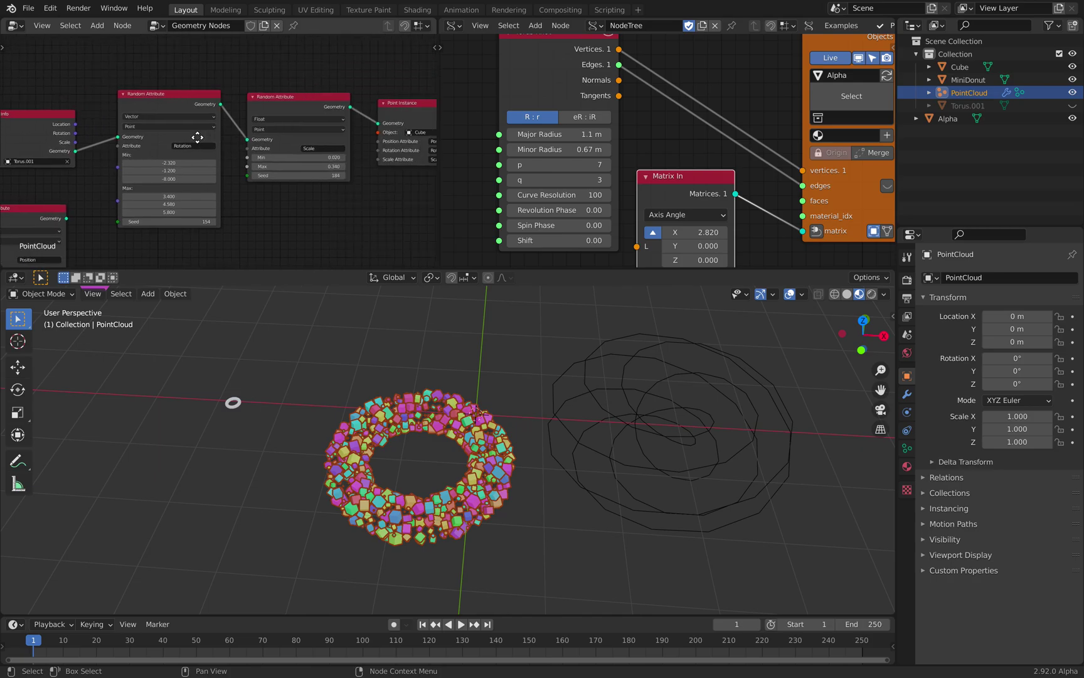
{"action": "scroll", "coordinate": [271, 138], "scroll_direction": "up", "scroll_amount": 3}
{"action": "middle_click_drag", "start_coordinate": [383, 138], "coordinate": [275, 154]}
{"action": "scroll", "coordinate": [275, 154], "scroll_direction": "up", "scroll_amount": 4}
{"action": "left_click", "coordinate": [271, 145]}
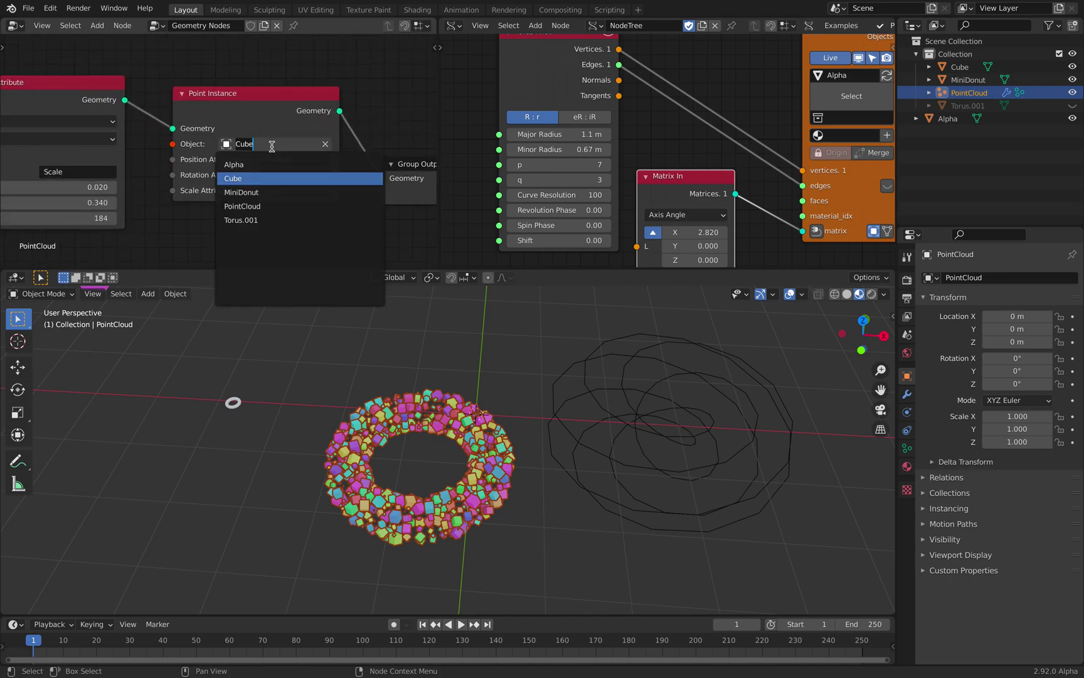
{"action": "left_click", "coordinate": [274, 192]}
{"action": "scroll", "coordinate": [480, 461], "scroll_direction": "up", "scroll_amount": 3}
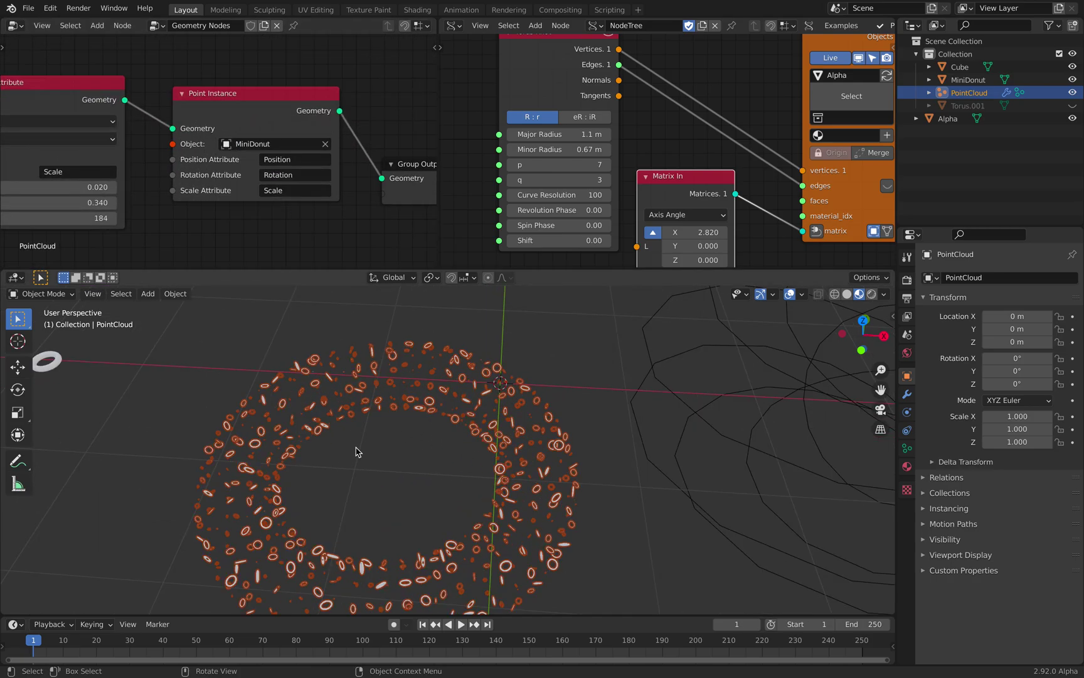
Step: Select the MiniDonut object and enlarge its mesh in Edit Mode to roughly twice its size
{"action": "scroll", "coordinate": [190, 367], "scroll_direction": "down", "scroll_amount": 2}
{"action": "left_click", "coordinate": [138, 380]}
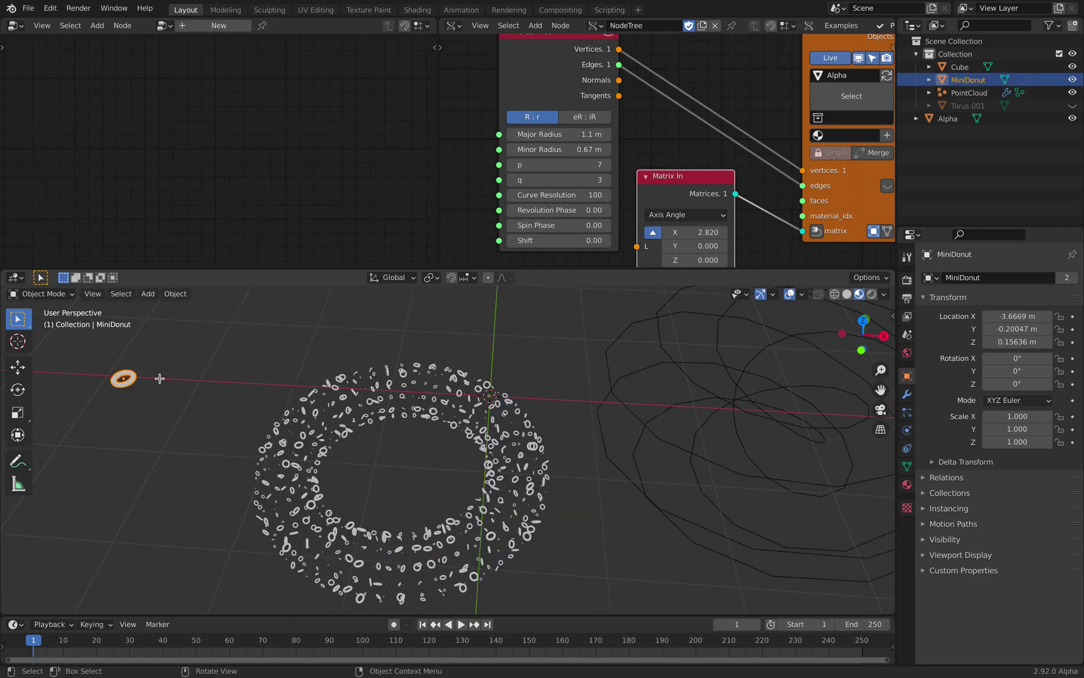
{"action": "key", "text": "s"}
{"action": "left_click", "coordinate": [293, 411]}
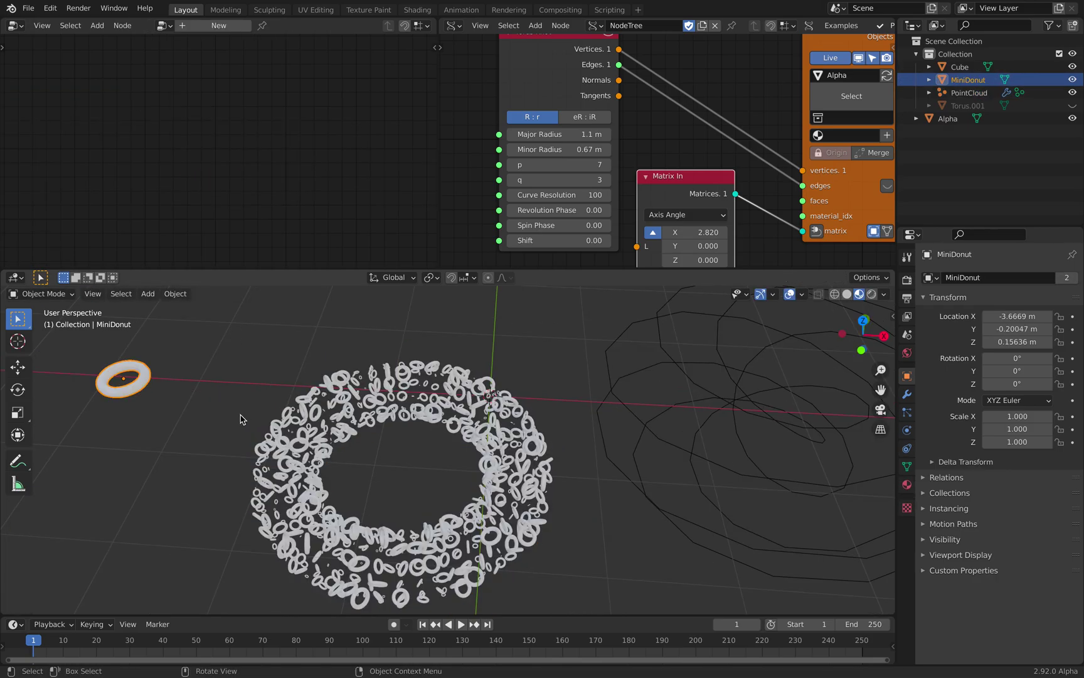
Step: Assign the existing Material.001 to the MiniDonut object and save the file
{"action": "left_click", "coordinate": [907, 483]}
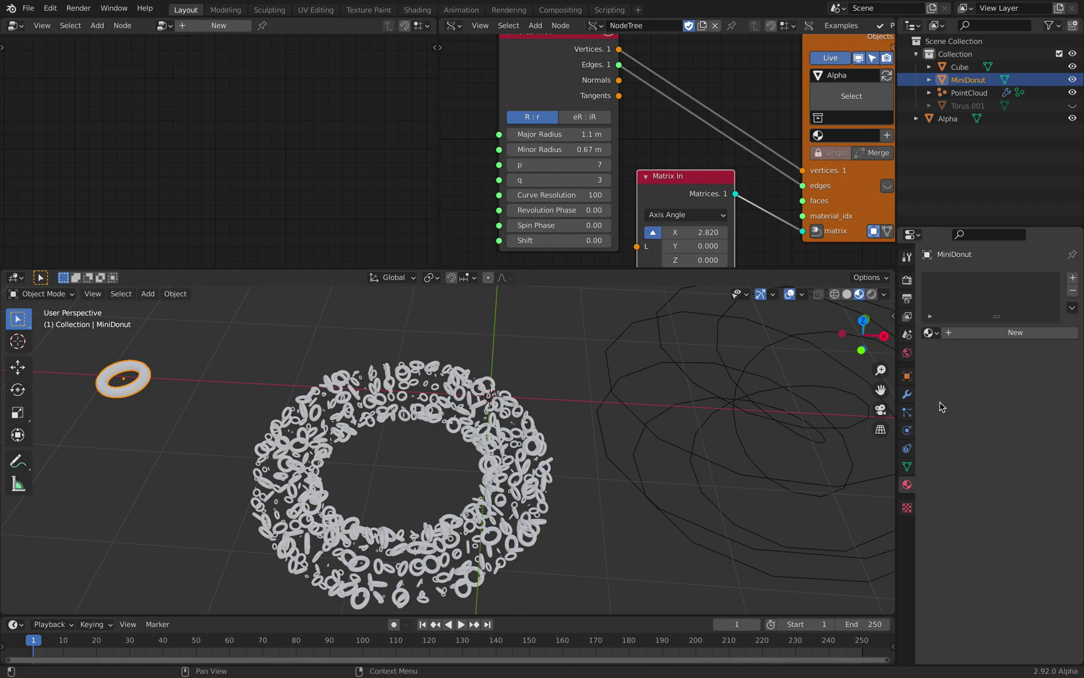
{"action": "left_click", "coordinate": [929, 332]}
{"action": "left_click", "coordinate": [860, 364]}
{"action": "middle_click_drag", "start_coordinate": [411, 502], "coordinate": [423, 489]}
{"action": "left_click", "coordinate": [424, 489]}
{"action": "middle_click_drag", "start_coordinate": [473, 453], "coordinate": [458, 456]}
{"action": "middle_click_drag", "start_coordinate": [603, 454], "coordinate": [434, 426], "text": "shift"}
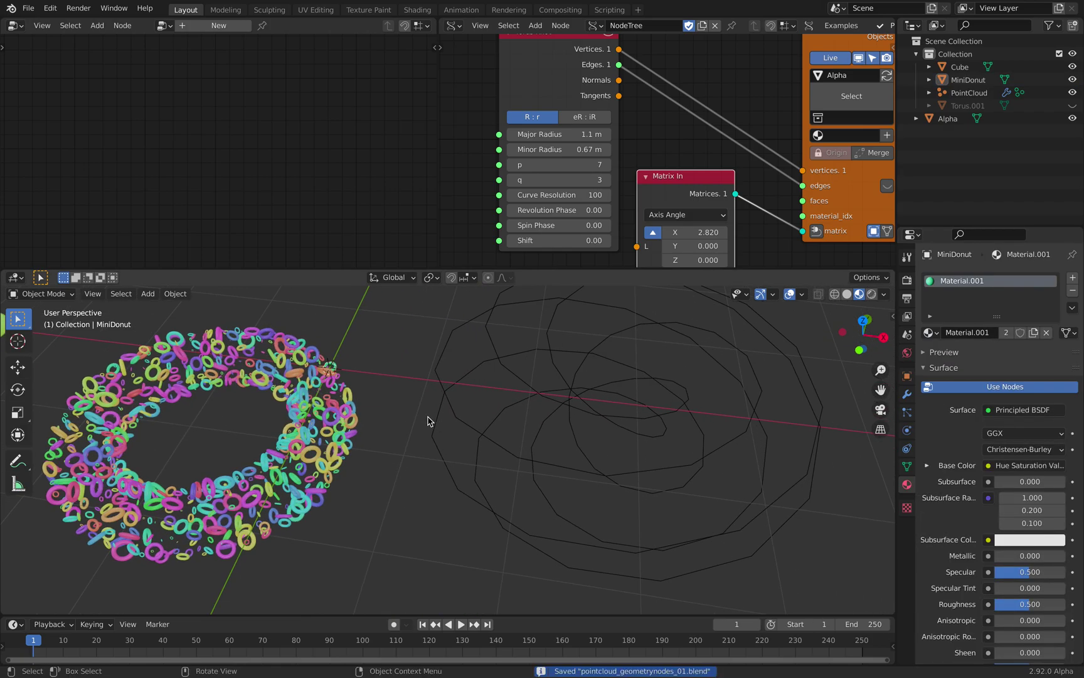
Step: Check the name of the knot mesh, then reselect PointCloud and examine the Object Info node in its node tree
{"action": "left_click", "coordinate": [456, 411]}
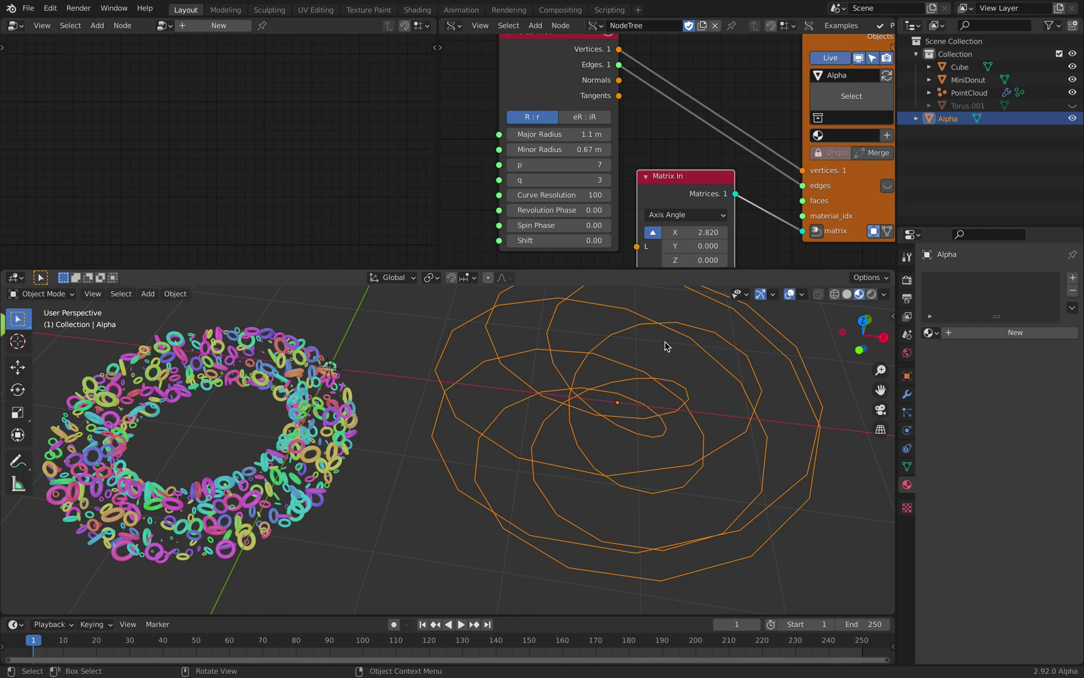
{"action": "left_click", "coordinate": [164, 25]}
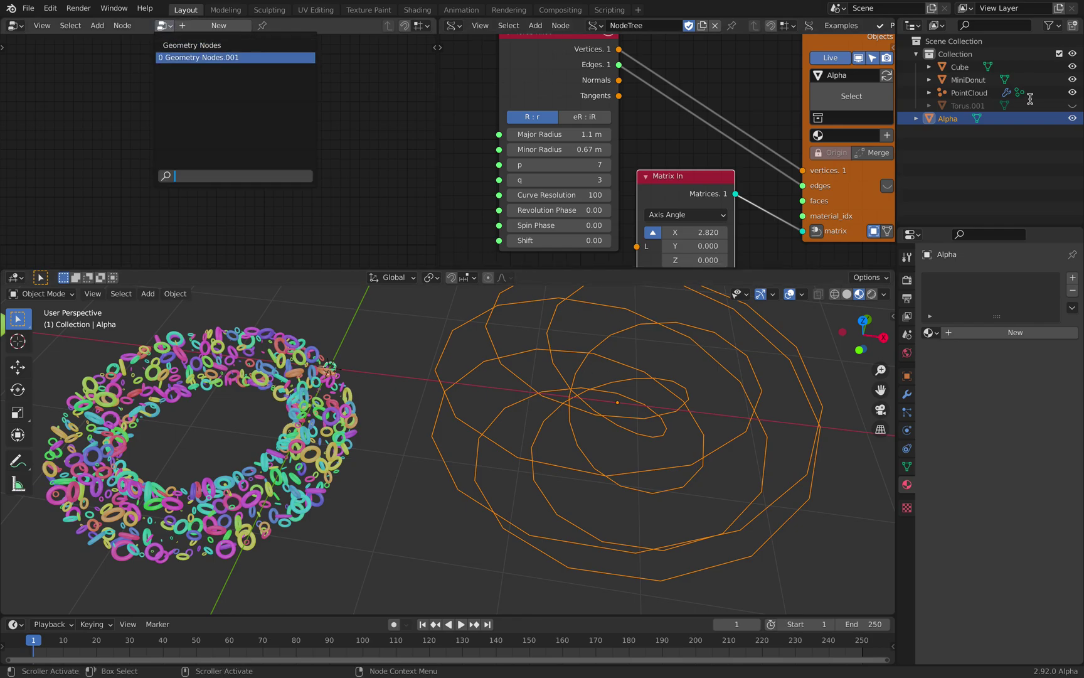
{"action": "left_click", "coordinate": [969, 92]}
{"action": "scroll", "coordinate": [209, 120], "scroll_direction": "up", "scroll_amount": 5}
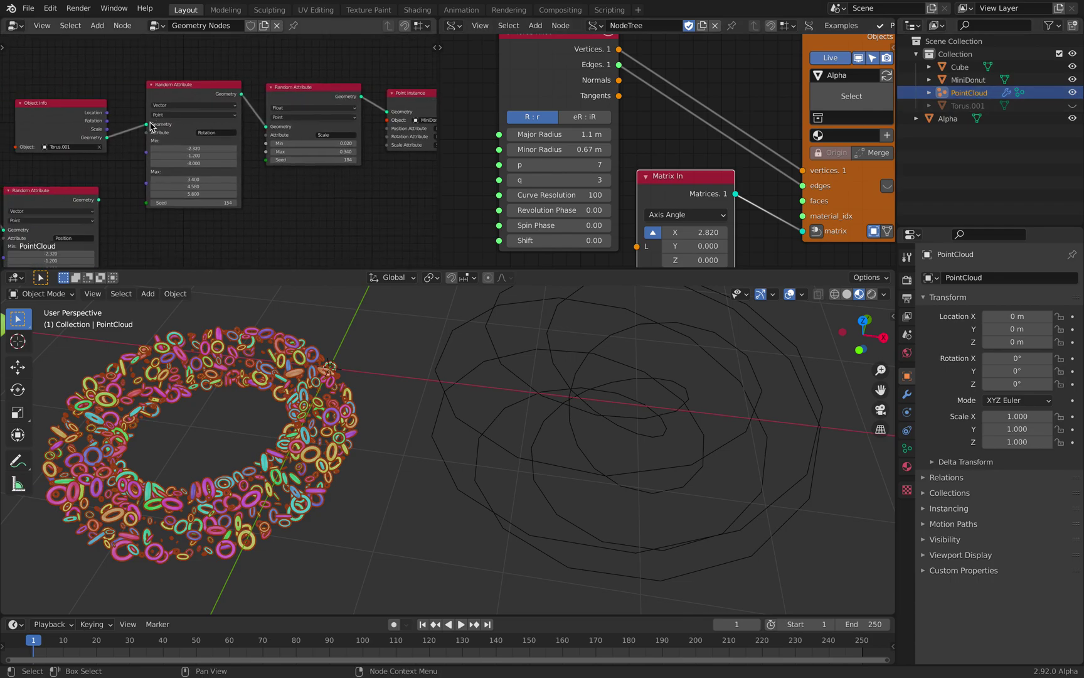
{"action": "scroll", "coordinate": [168, 129], "scroll_direction": "up", "scroll_amount": 2}
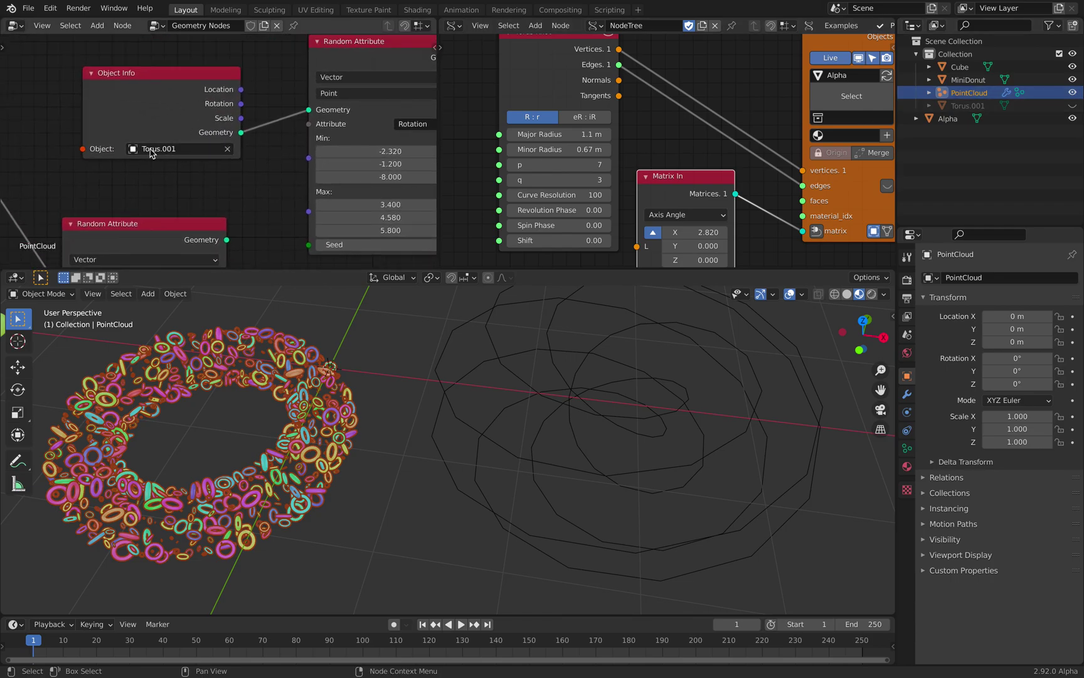
{"action": "left_click_drag", "start_coordinate": [151, 118], "coordinate": [148, 105]}
{"action": "middle_click_drag", "start_coordinate": [148, 104], "coordinate": [217, 162]}
{"action": "scroll", "coordinate": [218, 161], "scroll_direction": "up", "scroll_amount": 2}
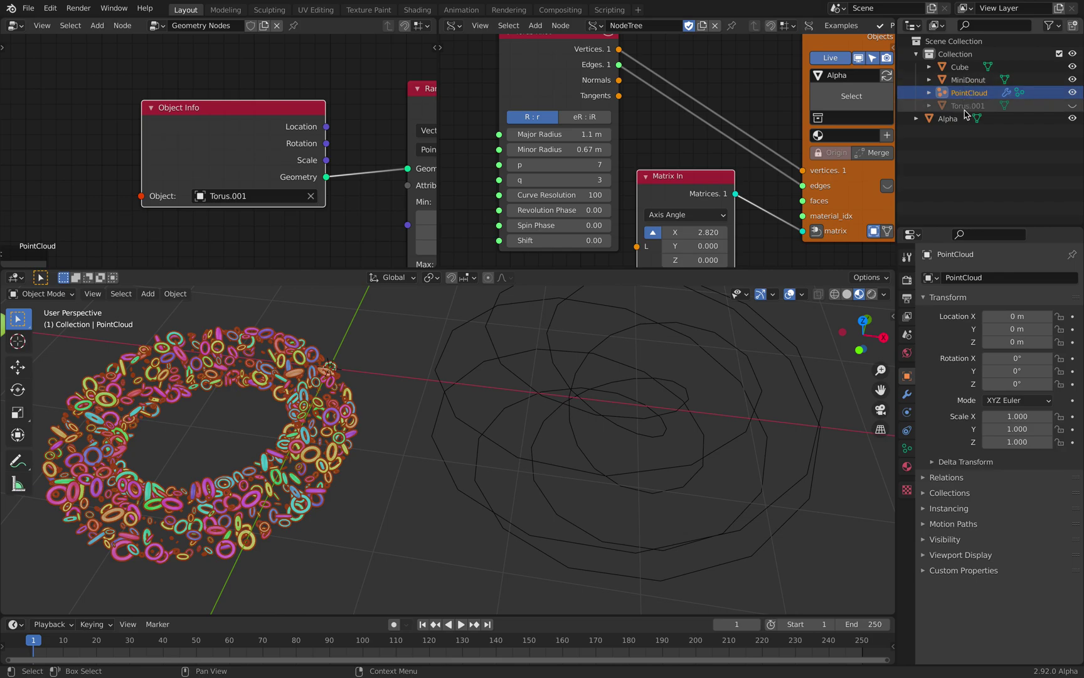
Step: Unhide the Torus.001 object and rename it BigDonut
{"action": "key", "text": "alt+h"}
{"action": "double_click", "coordinate": [975, 106]}
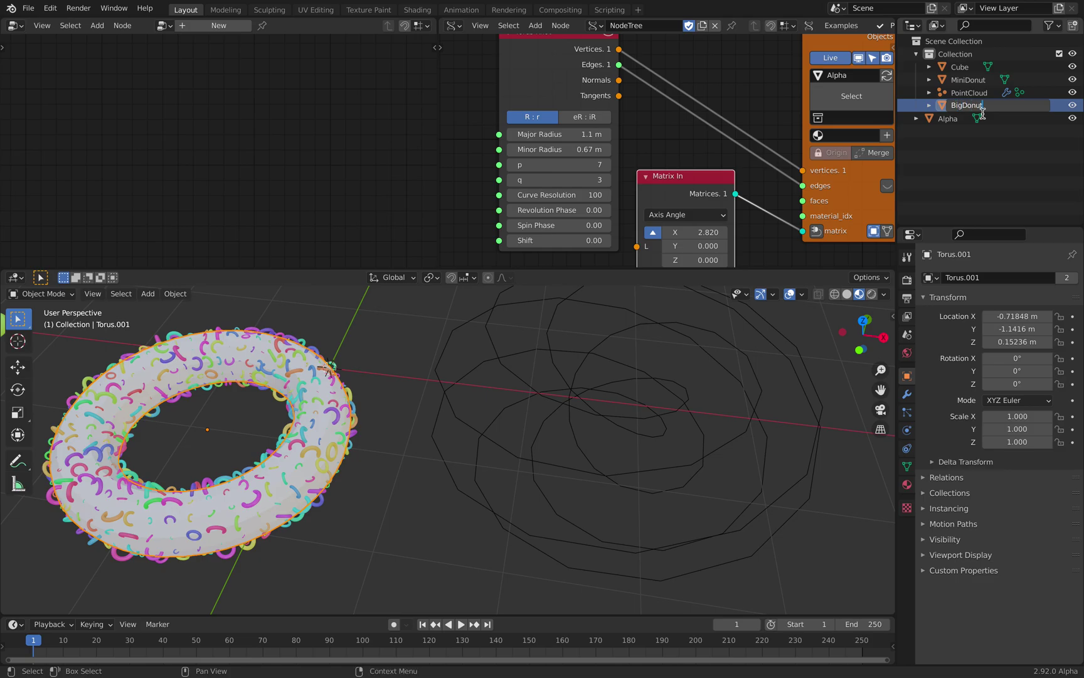
{"action": "type", "text": "BigDonut"}
{"action": "key", "text": "Return"}
Step: Reselect PointCloud and set its Object Info node's object to Alpha, so the mini donuts are instanced on the knot
{"action": "left_click", "coordinate": [969, 107]}
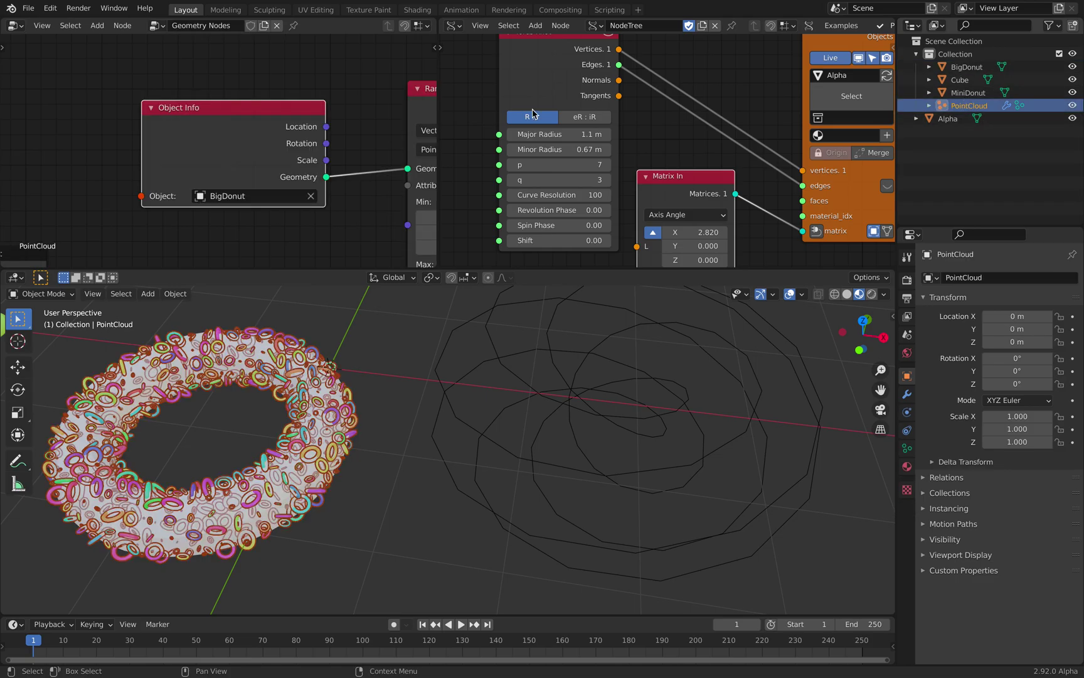
{"action": "left_click", "coordinate": [215, 197]}
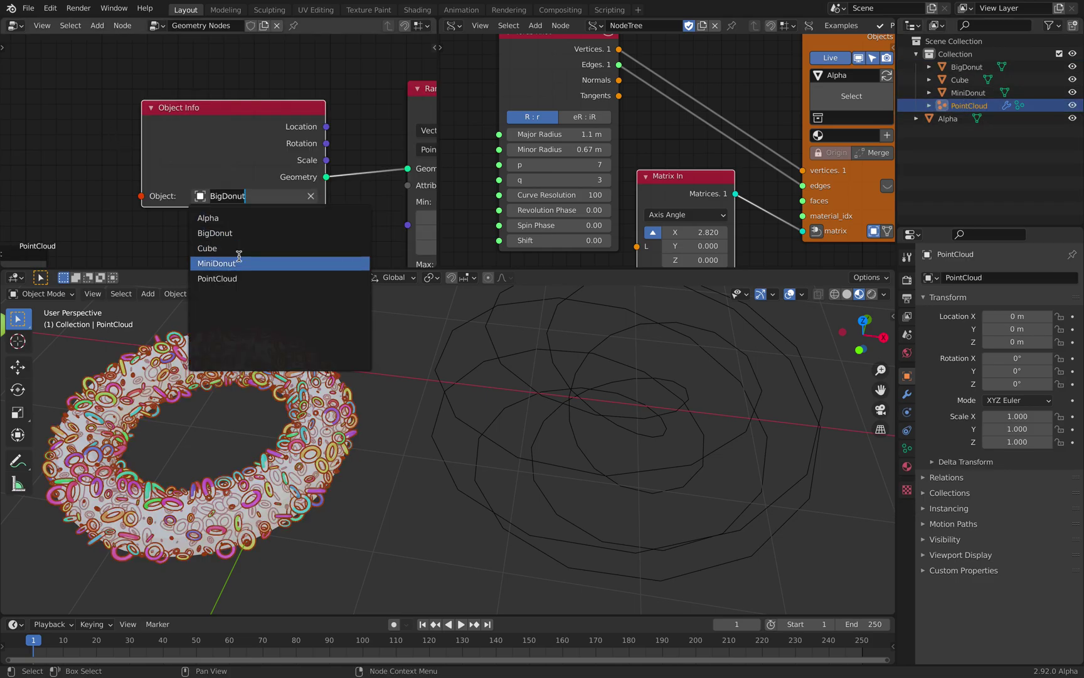
{"action": "left_click", "coordinate": [237, 218]}
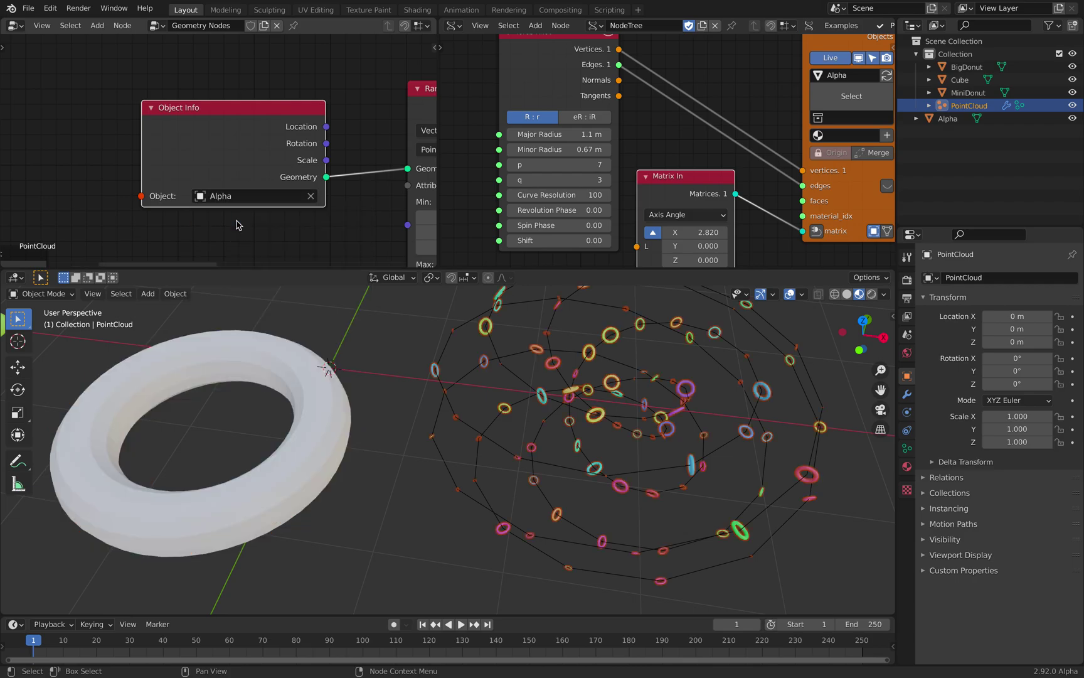
{"action": "key", "text": "KP_Decimal"}
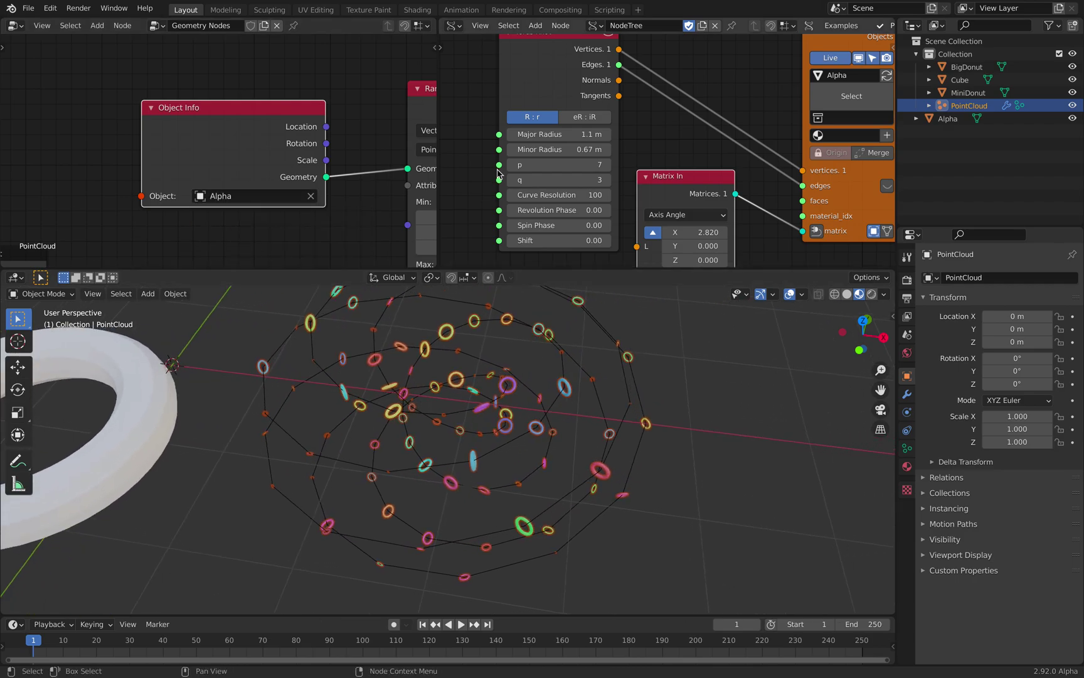
Step: Examine the PointCloud node chain from Object Info through the Random Attribute nodes to Point Instance
{"action": "left_click_drag", "start_coordinate": [439, 137], "coordinate": [392, 138]}
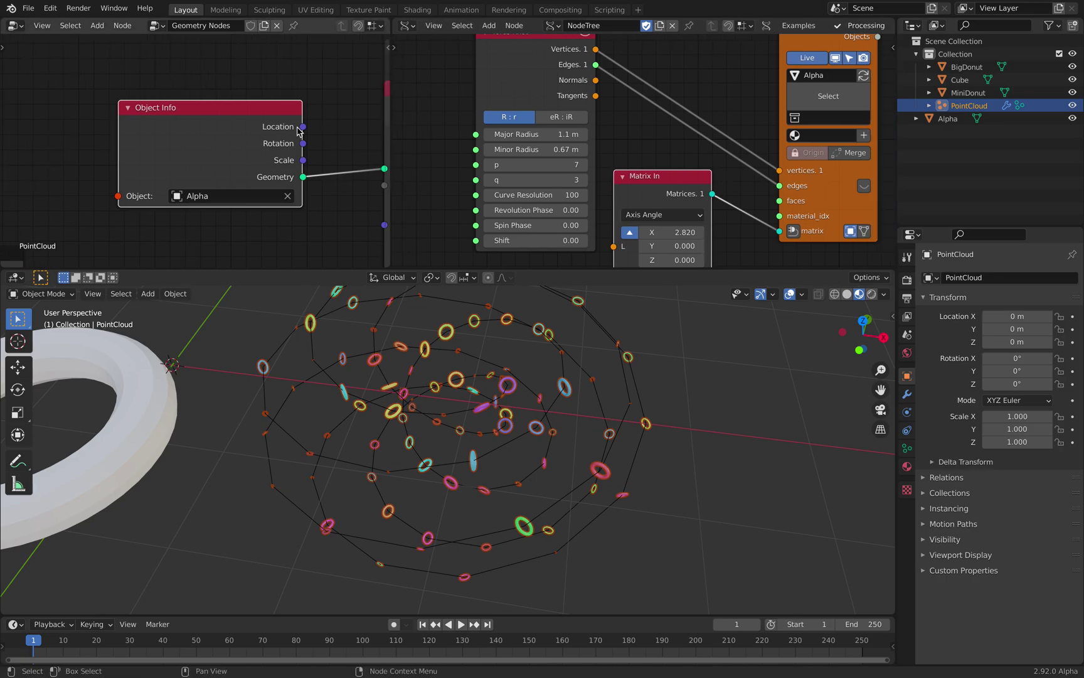
{"action": "scroll", "coordinate": [297, 157], "scroll_direction": "down", "scroll_amount": 7}
{"action": "middle_click_drag", "start_coordinate": [299, 159], "coordinate": [72, 118]}
{"action": "middle_click_drag", "start_coordinate": [148, 137], "coordinate": [145, 137]}
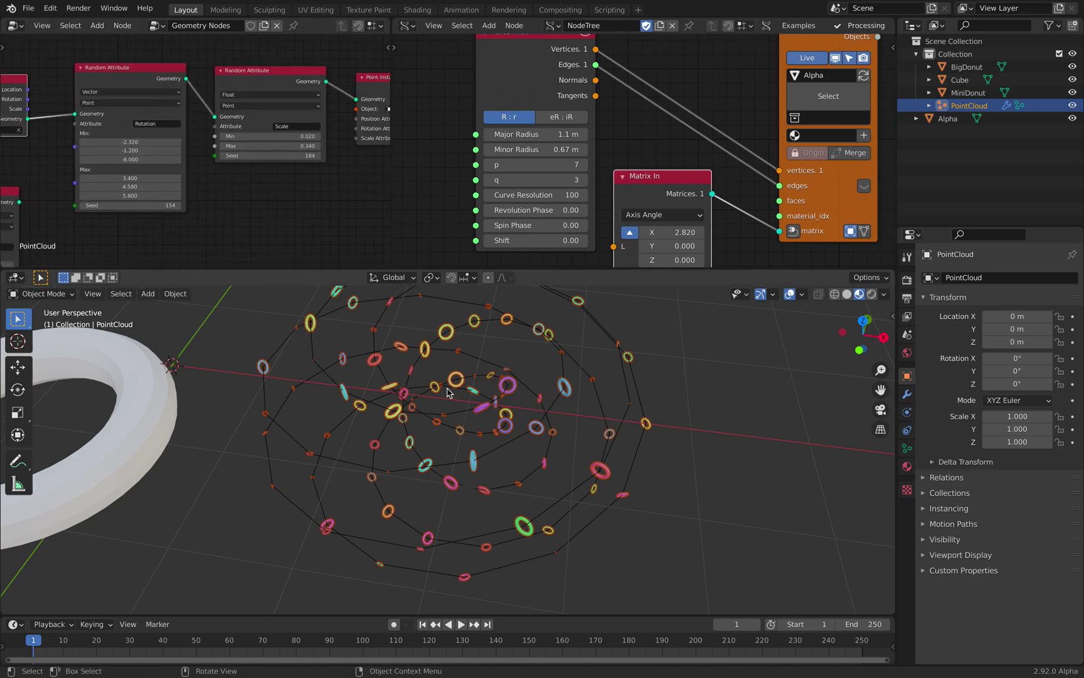
{"action": "scroll", "coordinate": [264, 177], "scroll_direction": "down", "scroll_amount": 1}
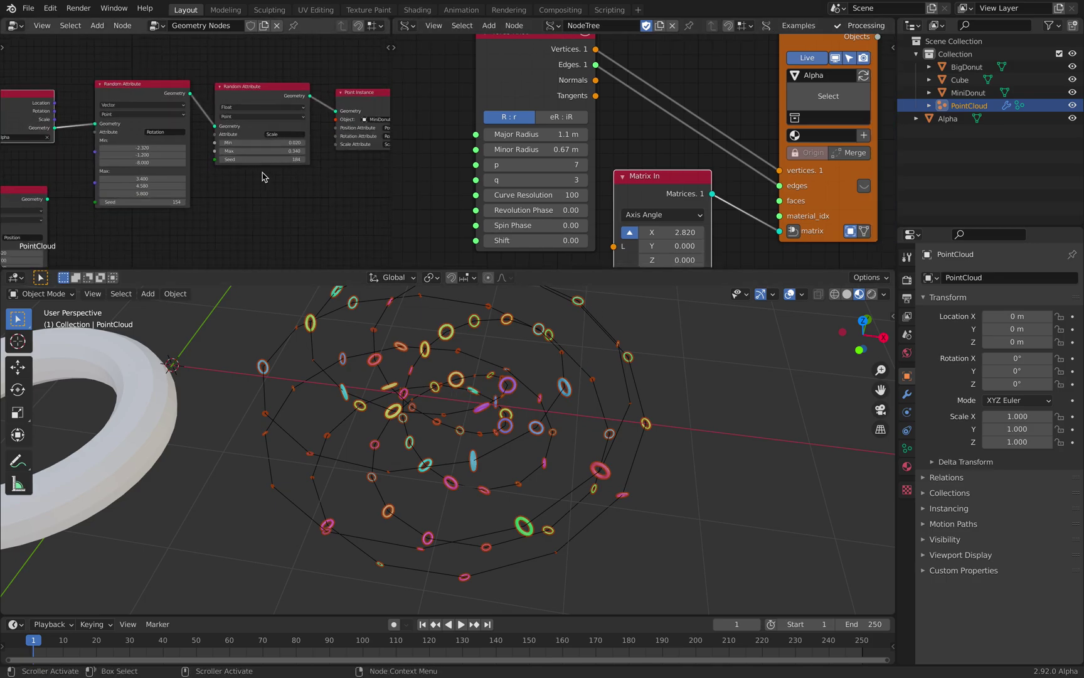
{"action": "left_click_drag", "start_coordinate": [391, 154], "coordinate": [447, 155]}
{"action": "scroll", "coordinate": [142, 72], "scroll_direction": "up", "scroll_amount": 5}
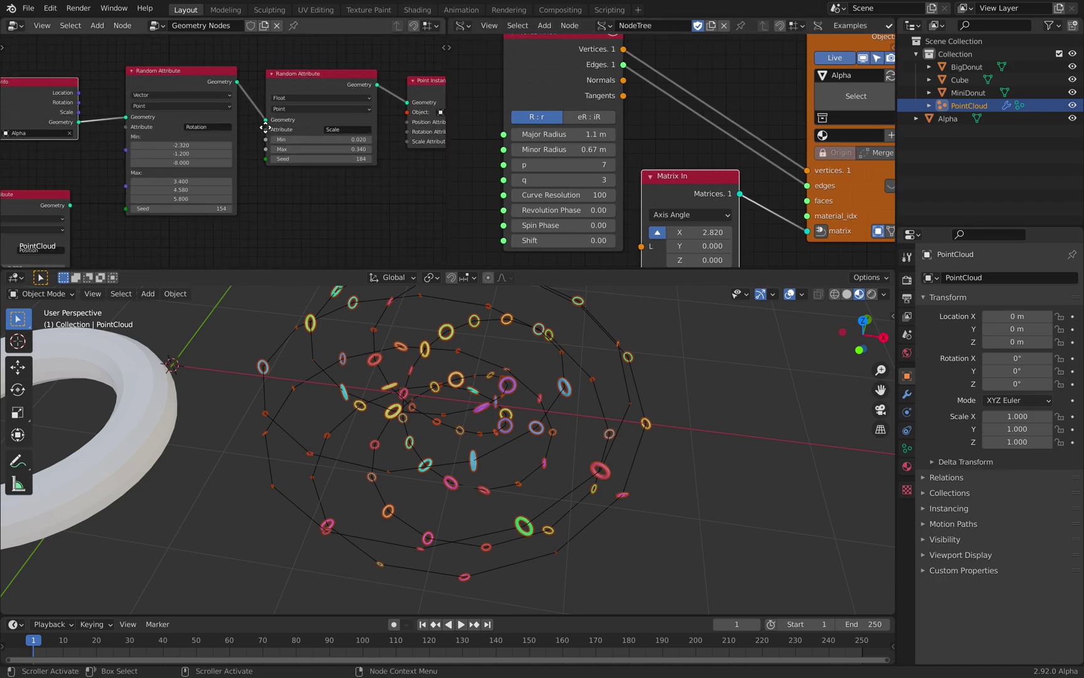
{"action": "left_click_drag", "start_coordinate": [142, 73], "coordinate": [153, 76]}
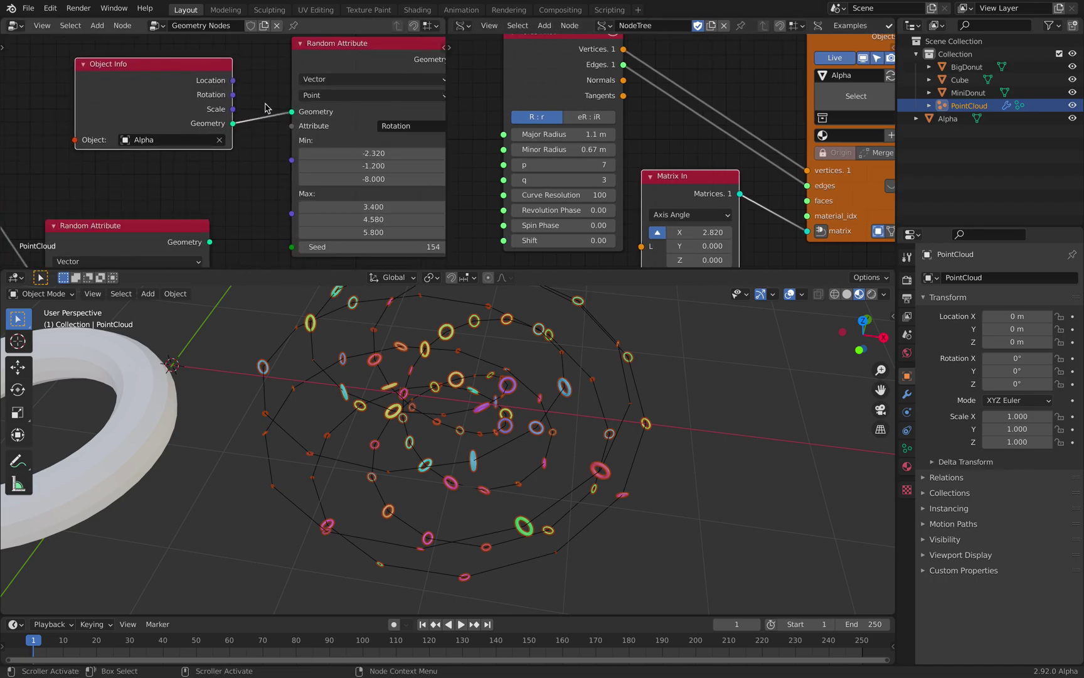
Step: Enable the fake user on the Geometry Nodes tree and save the file
{"action": "scroll", "coordinate": [266, 108], "scroll_direction": "down", "scroll_amount": 3}
{"action": "middle_click_drag", "start_coordinate": [327, 122], "coordinate": [159, 137]}
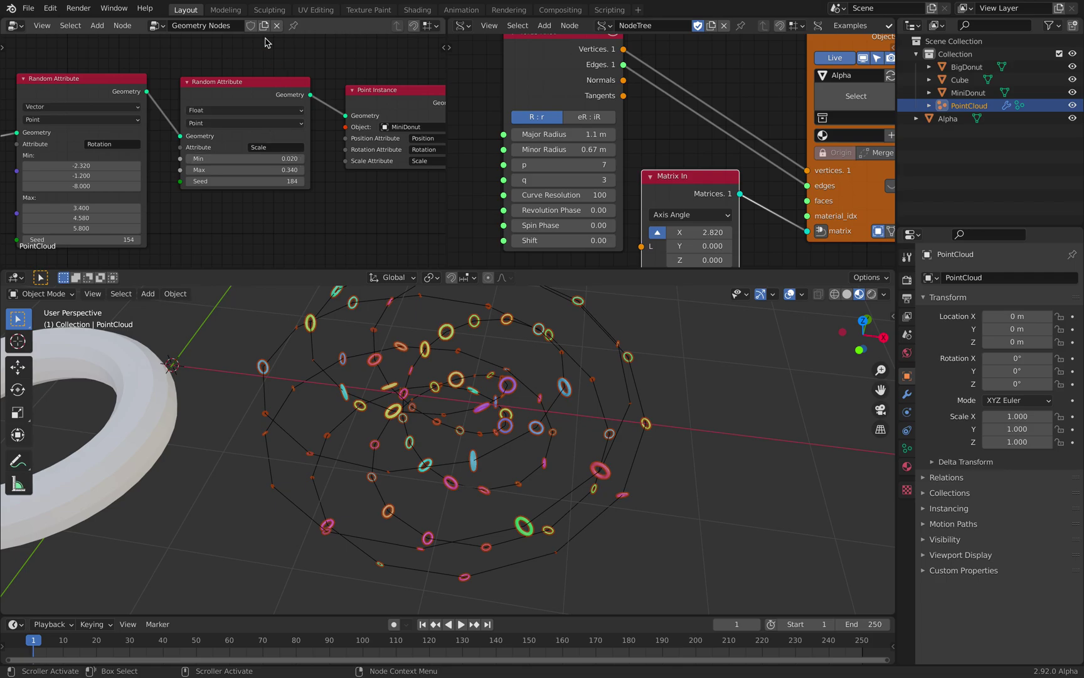
{"action": "middle_click_drag", "start_coordinate": [350, 104], "coordinate": [300, 90]}
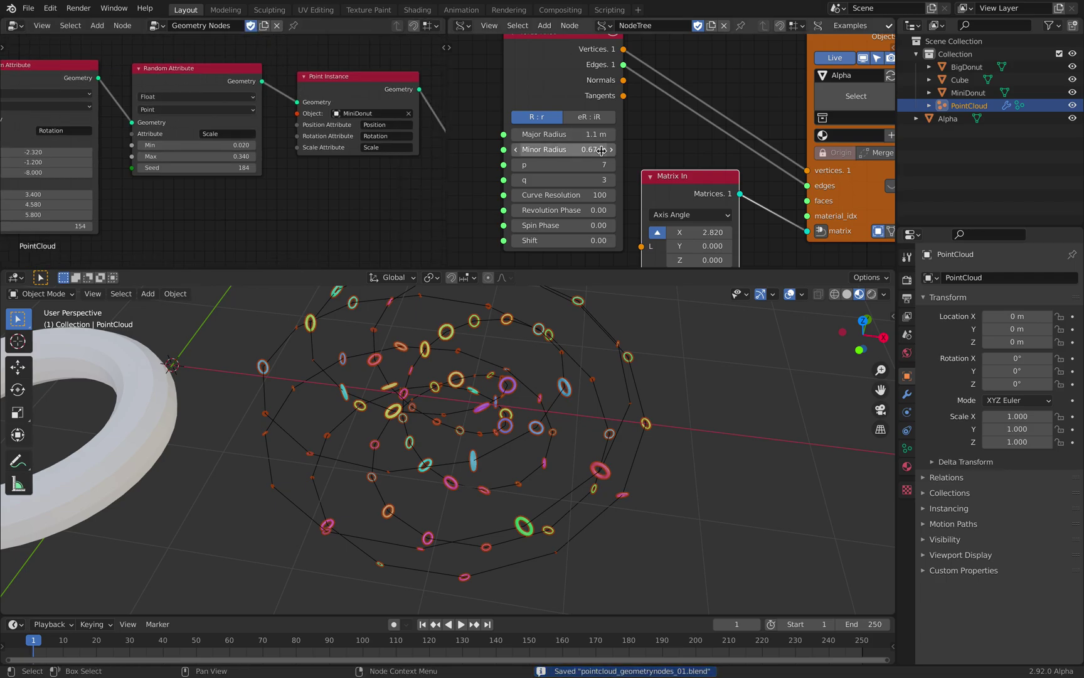
Step: Raise the Torus Knot node's Curve Resolution to 1690
{"action": "left_click_drag", "start_coordinate": [601, 195], "coordinate": [809, 195]}
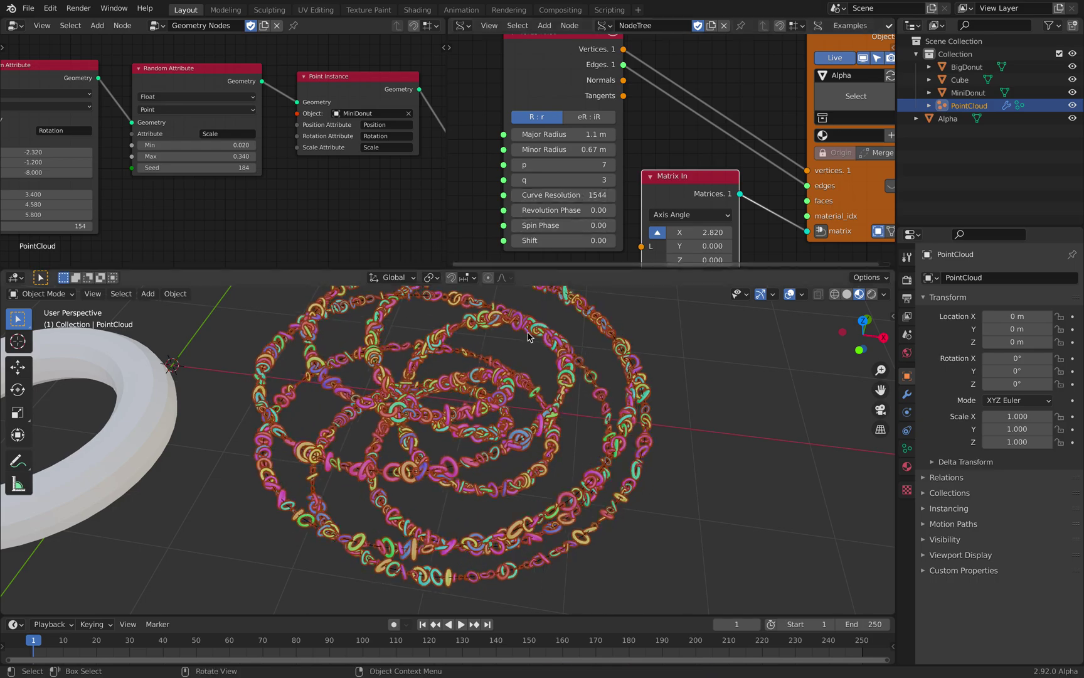
{"action": "middle_click_drag", "start_coordinate": [506, 380], "coordinate": [483, 375], "text": "shift"}
{"action": "mouse_move", "coordinate": [564, 195]}
{"action": "left_mouse_down"}
{"action": "mouse_move", "coordinate": [596, 196]}
{"action": "mouse_move", "coordinate": [583, 195]}
{"action": "left_mouse_up"}
Step: Insert a Randomize node on the vertices link between the Torus Knot node and the Mesh viewer
{"action": "scroll", "coordinate": [582, 202], "scroll_direction": "down", "scroll_amount": 2}
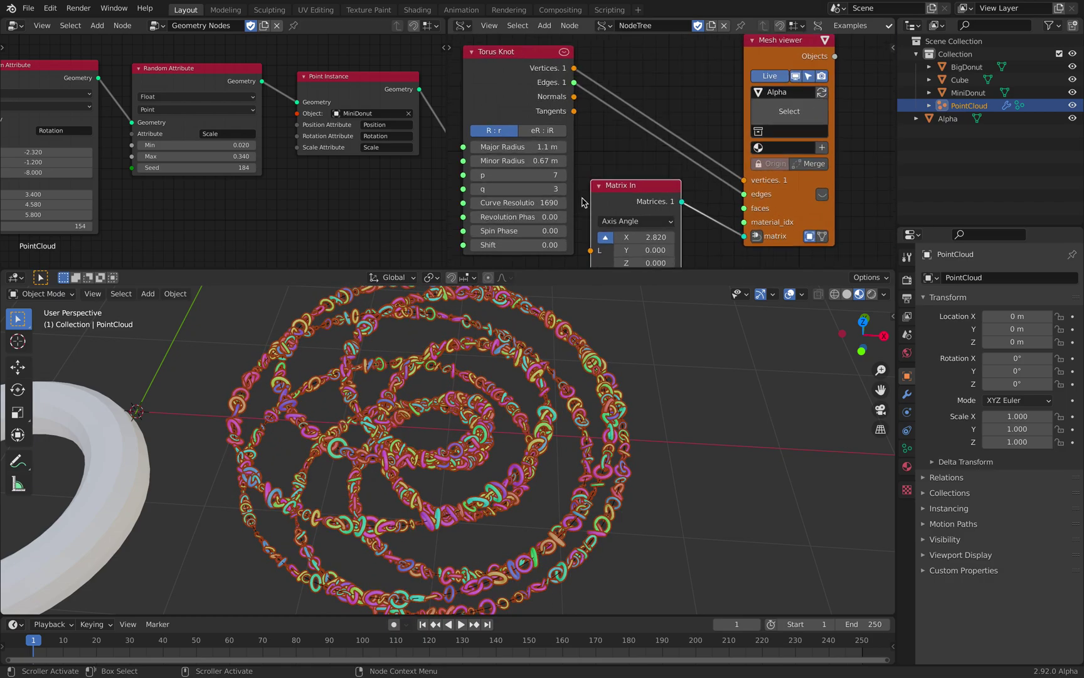
{"action": "left_click_drag", "start_coordinate": [753, 62], "coordinate": [803, 64]}
{"action": "key", "text": "shift+a"}
{"action": "left_click", "coordinate": [695, 80]}
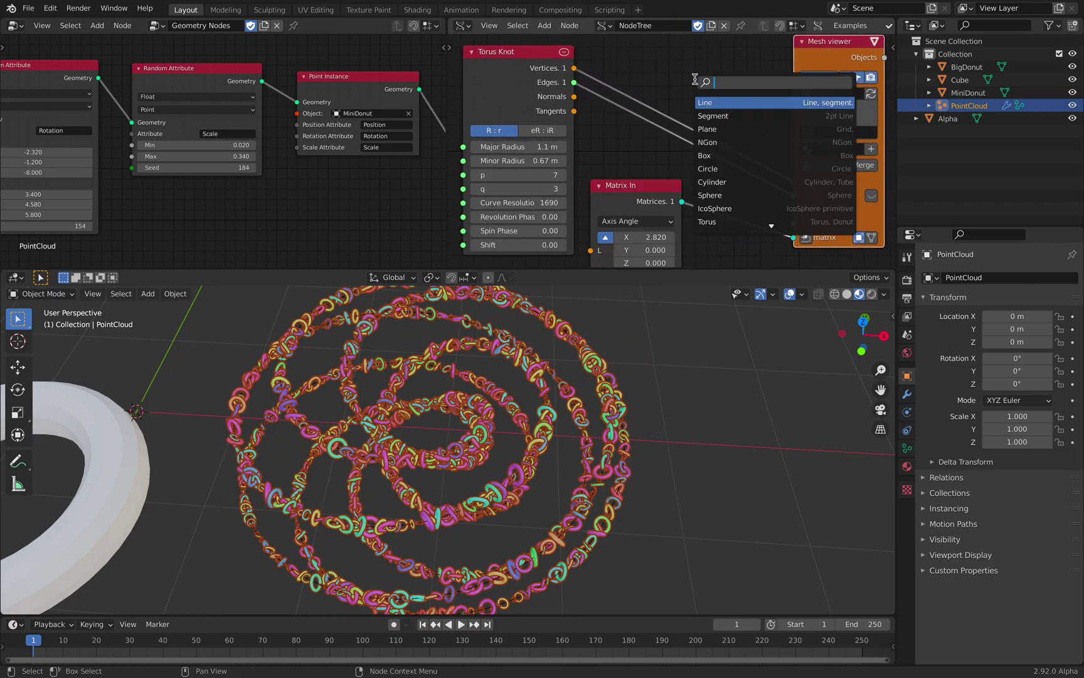
{"action": "type", "text": "rando"}
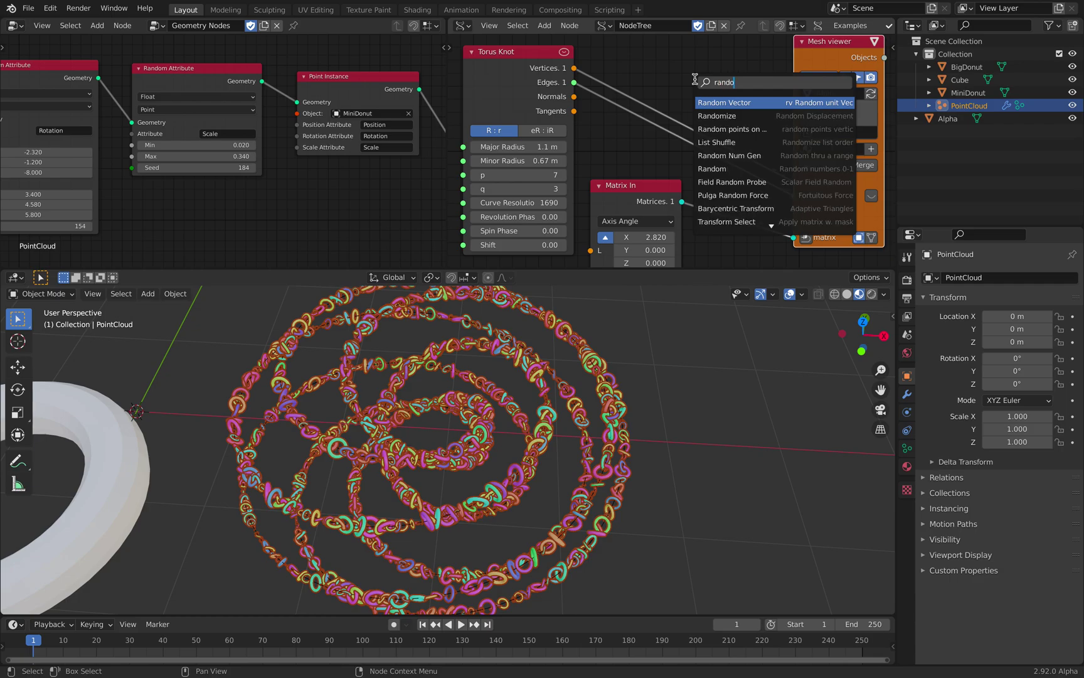
{"action": "type", "text": "mi"}
{"action": "key", "text": "Return"}
{"action": "left_click", "coordinate": [649, 71]}
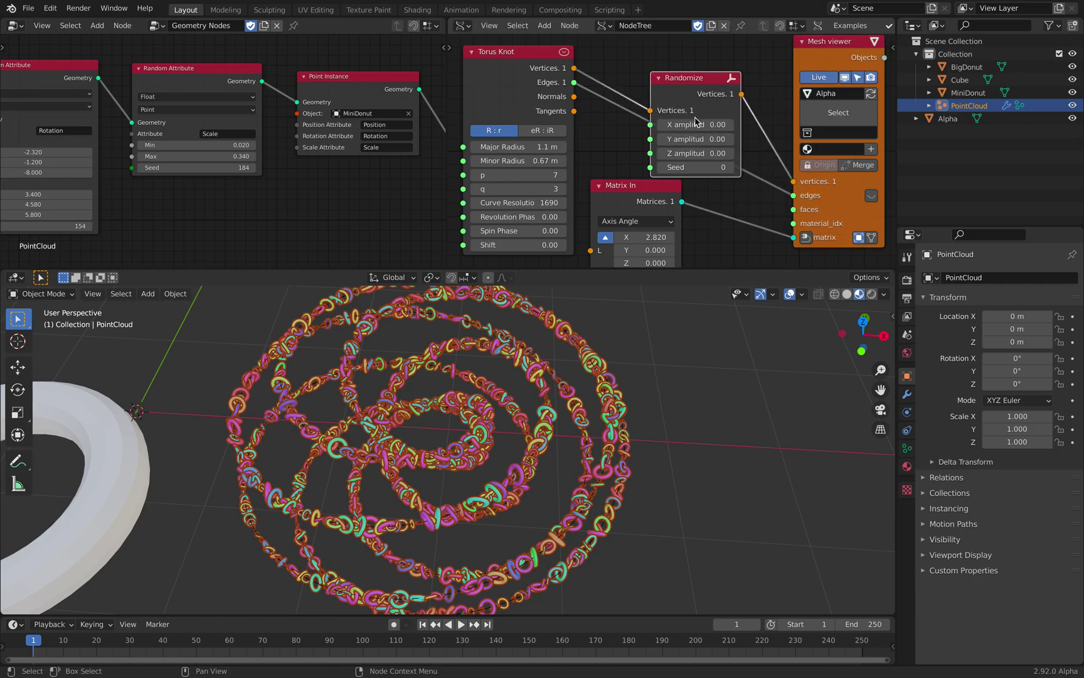
Step: Set the Randomize node's X, Y and Z amplitudes to 0.10 and the Torus Knot's Curve Resolution to 2000
{"action": "left_click_drag", "start_coordinate": [695, 124], "coordinate": [705, 124]}
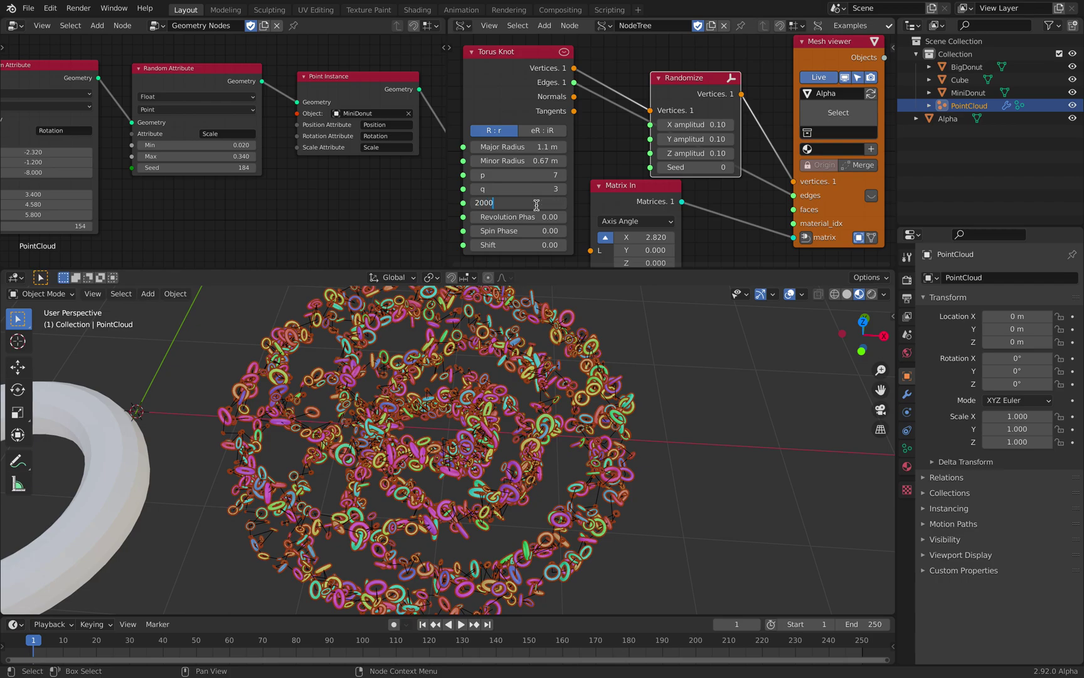
{"action": "key", "text": "Return"}
{"action": "middle_click_drag", "start_coordinate": [681, 402], "coordinate": [707, 376]}
{"action": "left_click", "coordinate": [706, 375]}
{"action": "middle_click_drag", "start_coordinate": [627, 414], "coordinate": [605, 411]}
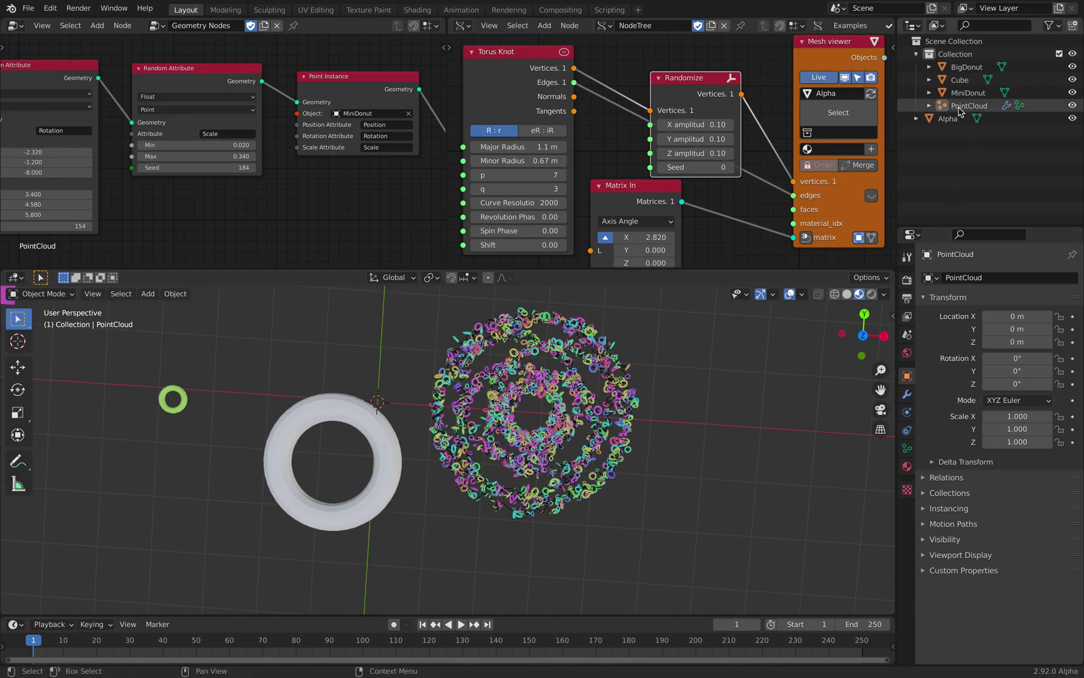
Step: Move BigDonut in top view to about X -0.576 m, Y -0.027 m and save the file
{"action": "left_click", "coordinate": [965, 68]}
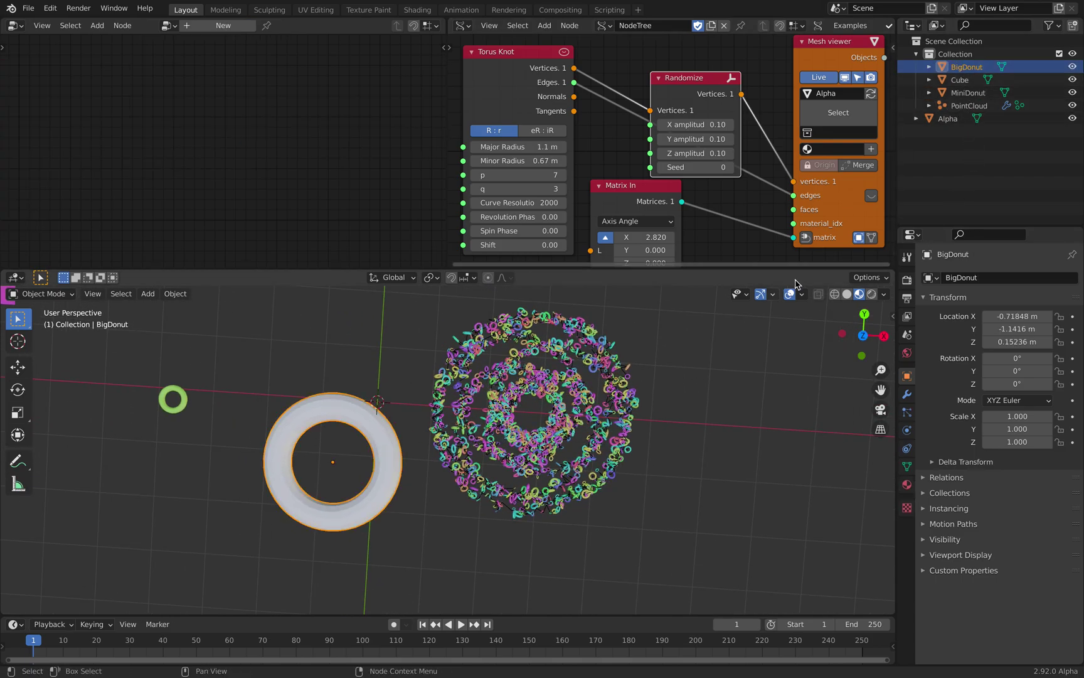
{"action": "left_click", "coordinate": [865, 331]}
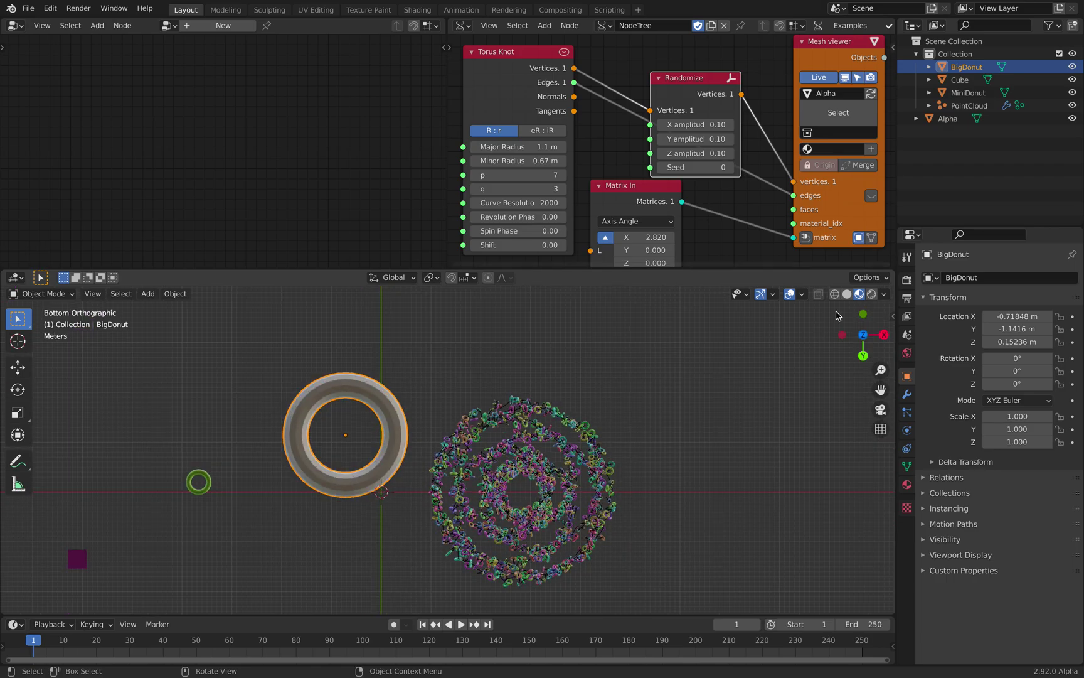
{"action": "left_click", "coordinate": [862, 334]}
{"action": "key", "text": "g"}
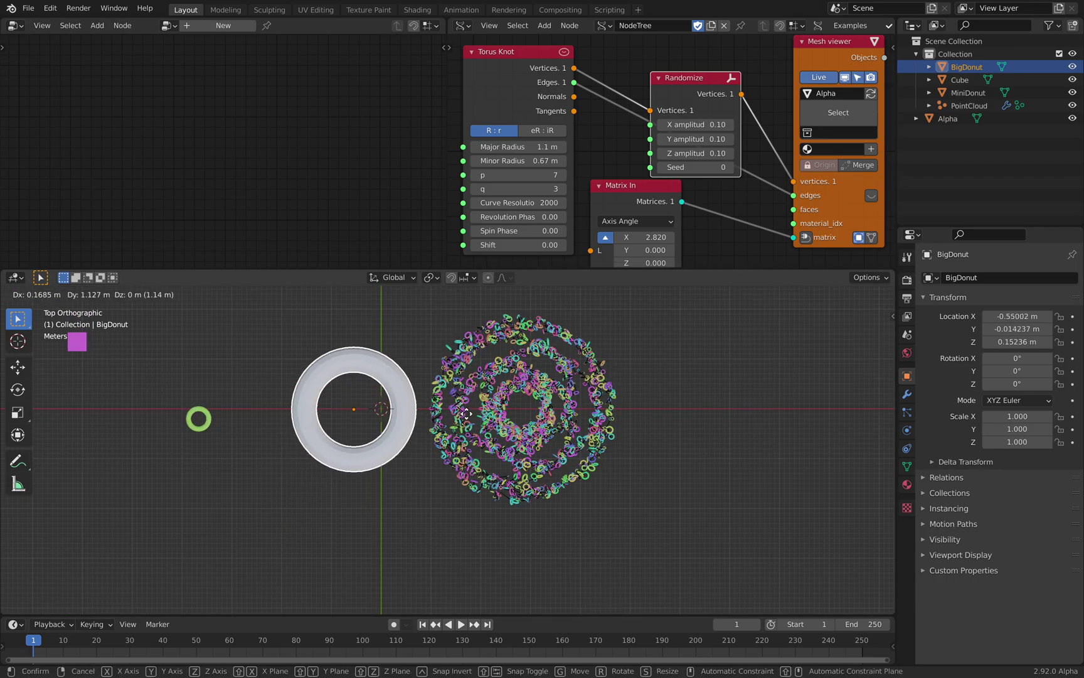
{"action": "left_click", "coordinate": [466, 417]}
{"action": "scroll", "coordinate": [466, 417], "scroll_direction": "up", "scroll_amount": 2}
{"action": "middle_click_drag", "start_coordinate": [465, 417], "coordinate": [502, 439]}
{"action": "key", "text": "ctrl+s"}
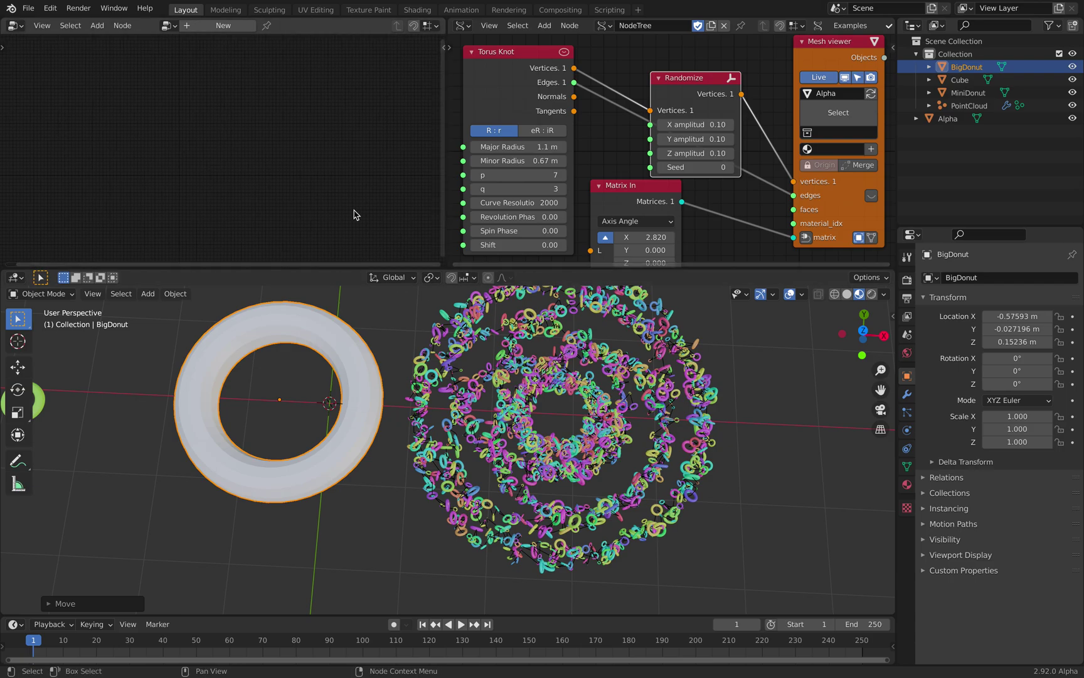
Step: Reselect PointCloud, widen its node editor and move the Position Random Attribute node slightly away from the Group Input node
{"action": "left_click", "coordinate": [966, 107]}
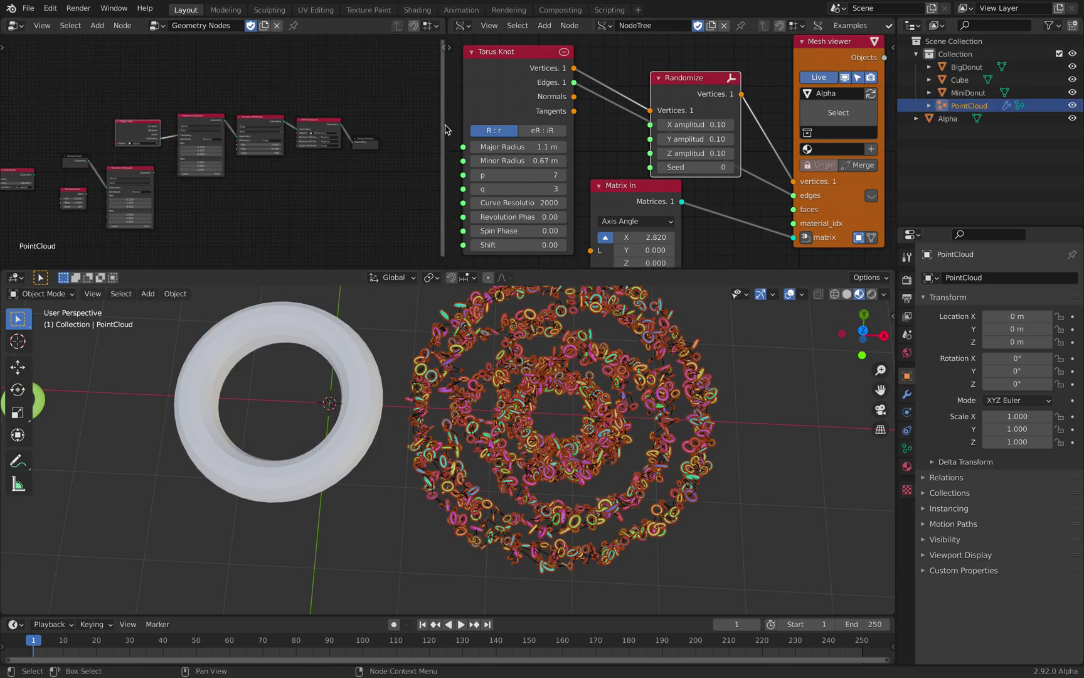
{"action": "left_click_drag", "start_coordinate": [447, 125], "coordinate": [595, 125]}
{"action": "scroll", "coordinate": [377, 170], "scroll_direction": "up", "scroll_amount": 5}
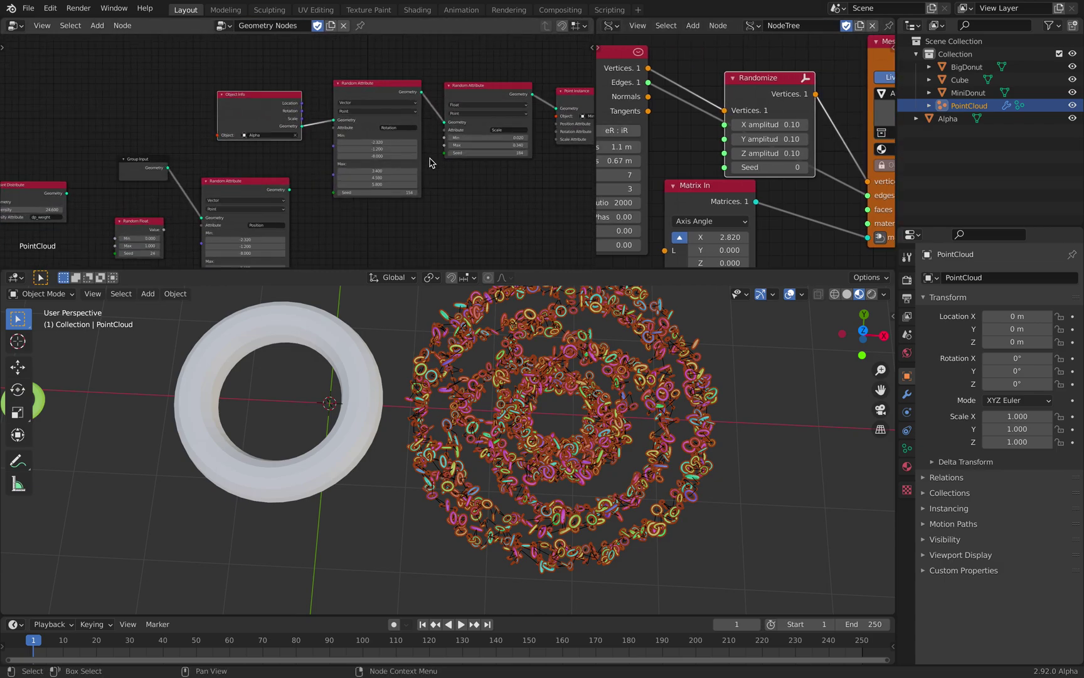
{"action": "left_click_drag", "start_coordinate": [188, 179], "coordinate": [212, 160]}
{"action": "scroll", "coordinate": [215, 158], "scroll_direction": "down", "scroll_amount": 1}
{"action": "middle_click_drag", "start_coordinate": [215, 159], "coordinate": [256, 134]}
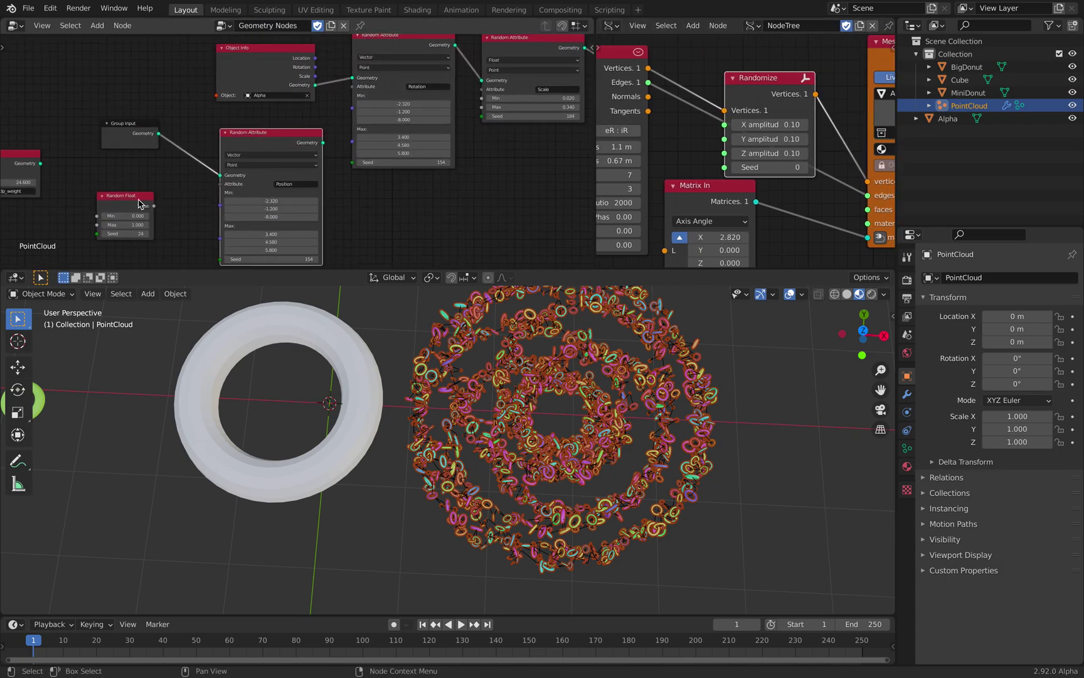
Step: Place the Random Float and Point Distribute nodes side by side below the Group Input node and widen the geometry node editor
{"action": "left_click_drag", "start_coordinate": [125, 197], "coordinate": [146, 185]}
{"action": "middle_click_drag", "start_coordinate": [146, 185], "coordinate": [183, 190]}
{"action": "left_click_drag", "start_coordinate": [60, 161], "coordinate": [119, 181]}
{"action": "middle_click_drag", "start_coordinate": [184, 176], "coordinate": [156, 176]}
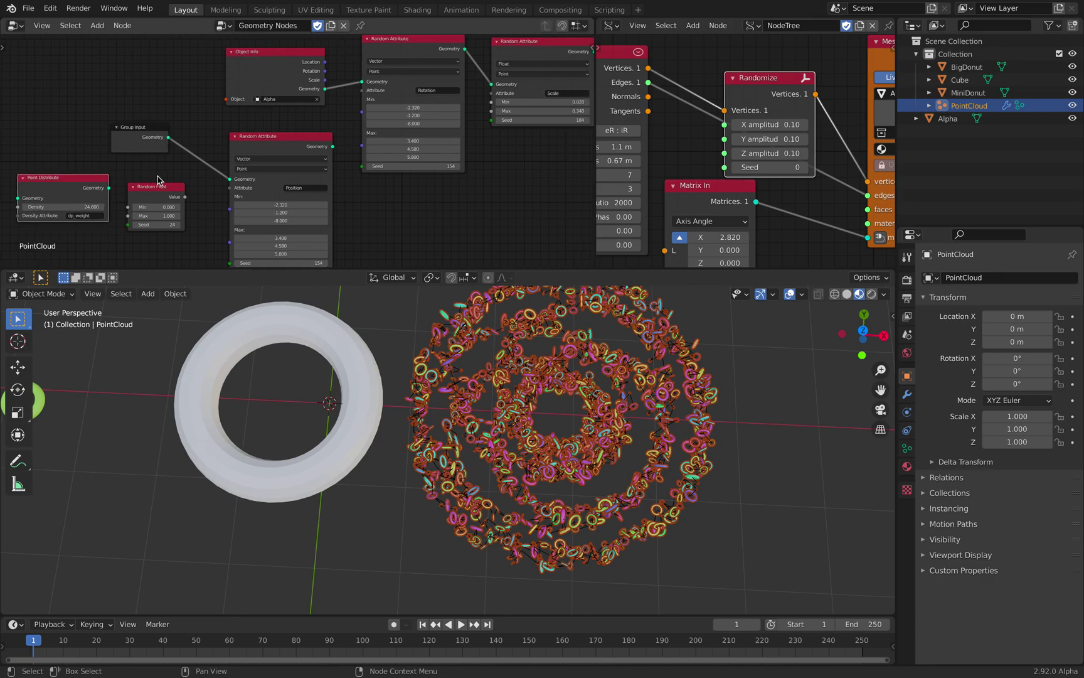
{"action": "middle_click_drag", "start_coordinate": [416, 129], "coordinate": [254, 139]}
{"action": "scroll", "coordinate": [254, 139], "scroll_direction": "down", "scroll_amount": 2}
{"action": "middle_click_drag", "start_coordinate": [327, 138], "coordinate": [282, 153]}
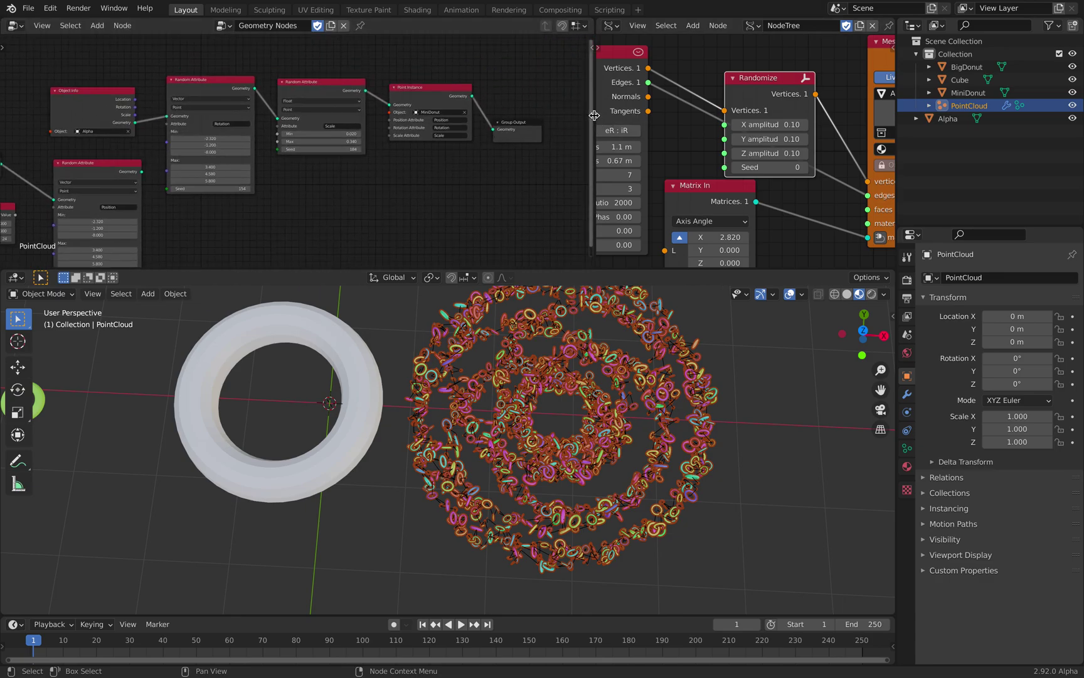
{"action": "left_click_drag", "start_coordinate": [594, 115], "coordinate": [645, 115]}
Step: Examine PointCloud's geometry node tree from the Group Input node to the Group Output node
{"action": "middle_click_drag", "start_coordinate": [446, 119], "coordinate": [467, 150]}
{"action": "scroll", "coordinate": [467, 150], "scroll_direction": "up", "scroll_amount": 4}
{"action": "middle_click_drag", "start_coordinate": [131, 163], "coordinate": [175, 126]}
{"action": "scroll", "coordinate": [178, 134], "scroll_direction": "down", "scroll_amount": 2}
{"action": "scroll", "coordinate": [175, 126], "scroll_direction": "down", "scroll_amount": 1}
{"action": "mouse_move", "coordinate": [65, 142]}
{"action": "left_mouse_down"}
{"action": "mouse_move", "coordinate": [68, 130]}
{"action": "mouse_move", "coordinate": [67, 141]}
{"action": "left_mouse_up"}
{"action": "middle_click_drag", "start_coordinate": [618, 130], "coordinate": [322, 162]}
{"action": "scroll", "coordinate": [322, 162], "scroll_direction": "up", "scroll_amount": 5}
{"action": "left_click_drag", "start_coordinate": [301, 153], "coordinate": [313, 164]}
{"action": "middle_click_drag", "start_coordinate": [20, 163], "coordinate": [638, 119]}
{"action": "middle_click_drag", "start_coordinate": [117, 144], "coordinate": [418, 126]}
{"action": "scroll", "coordinate": [312, 153], "scroll_direction": "up", "scroll_amount": 3}
{"action": "middle_click_drag", "start_coordinate": [314, 148], "coordinate": [302, 132]}
{"action": "left_click", "coordinate": [292, 124]}
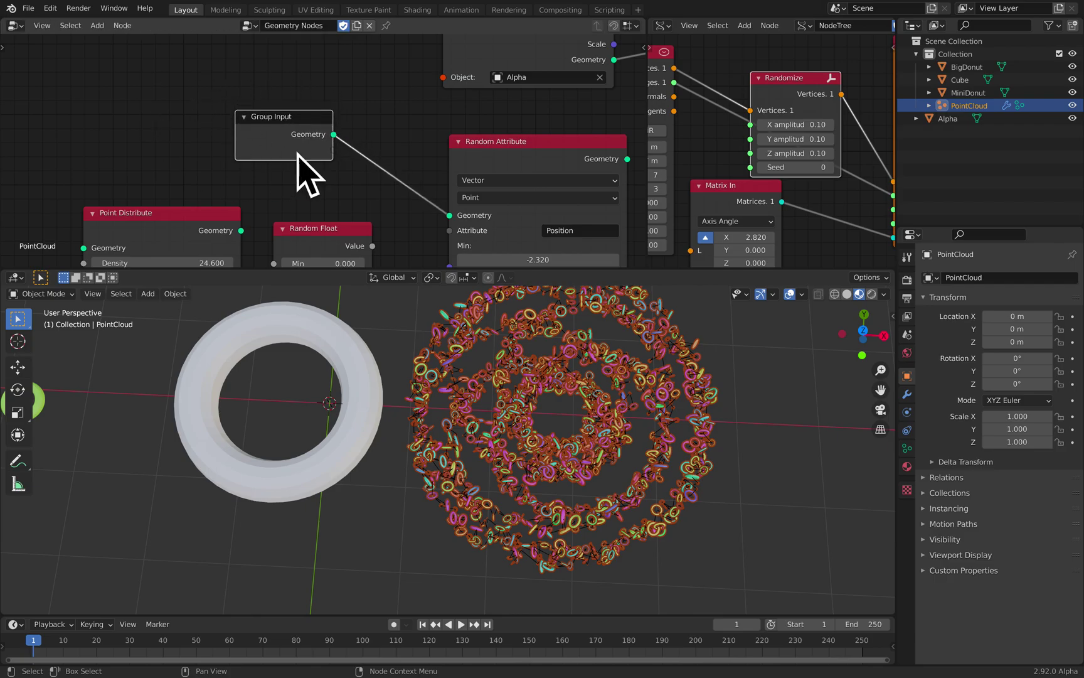
Step: Reposition the Rotation and Scale Random Attribute nodes and the Point Instance node to tidy the geometry node chain
{"action": "scroll", "coordinate": [382, 123], "scroll_direction": "down", "scroll_amount": 4}
{"action": "middle_click_drag", "start_coordinate": [418, 137], "coordinate": [218, 227]}
{"action": "left_click_drag", "start_coordinate": [268, 140], "coordinate": [266, 125]}
{"action": "left_click_drag", "start_coordinate": [426, 120], "coordinate": [418, 94]}
{"action": "middle_click_drag", "start_coordinate": [461, 115], "coordinate": [311, 124]}
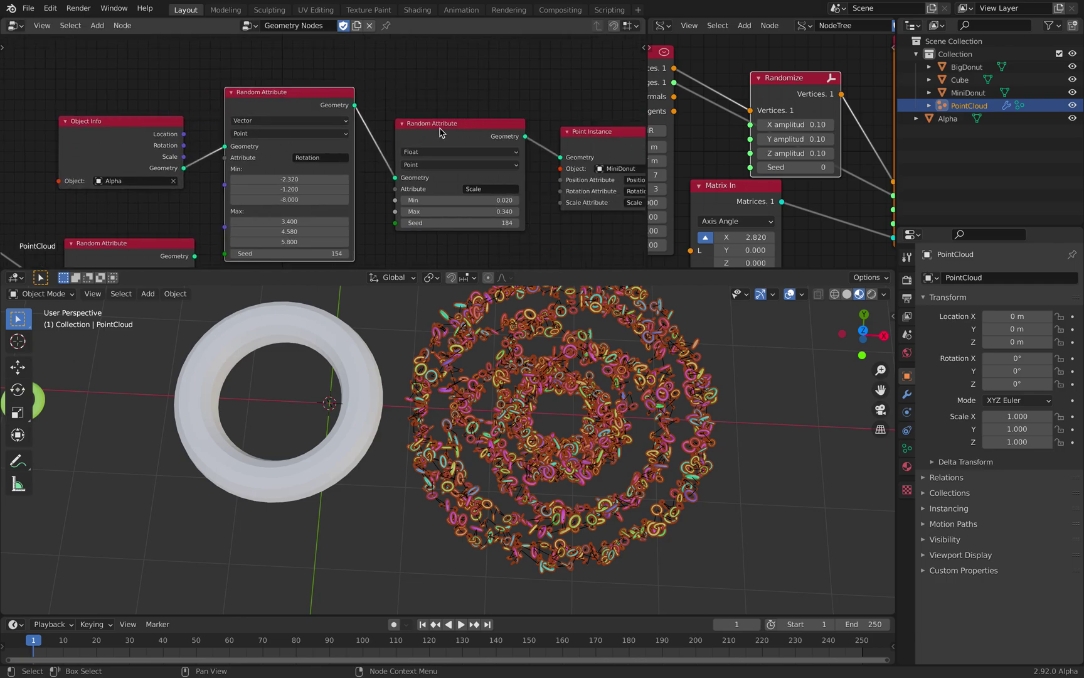
{"action": "left_click_drag", "start_coordinate": [440, 129], "coordinate": [435, 117]}
{"action": "scroll", "coordinate": [434, 116], "scroll_direction": "down", "scroll_amount": 2}
{"action": "middle_click_drag", "start_coordinate": [444, 129], "coordinate": [302, 106]}
{"action": "left_click_drag", "start_coordinate": [443, 126], "coordinate": [435, 117]}
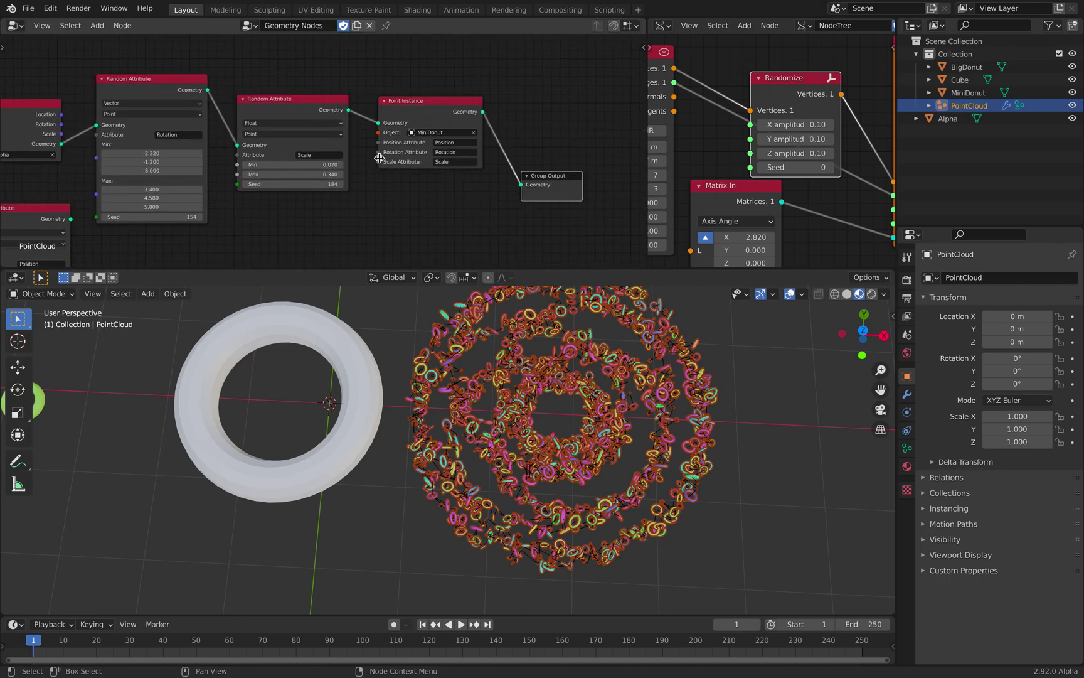
Step: Set the Scale Random Attribute node's Min to 0.160 and Max to 0.800, and save the file
{"action": "middle_click_drag", "start_coordinate": [379, 157], "coordinate": [450, 143]}
{"action": "scroll", "coordinate": [414, 147], "scroll_direction": "up", "scroll_amount": 2}
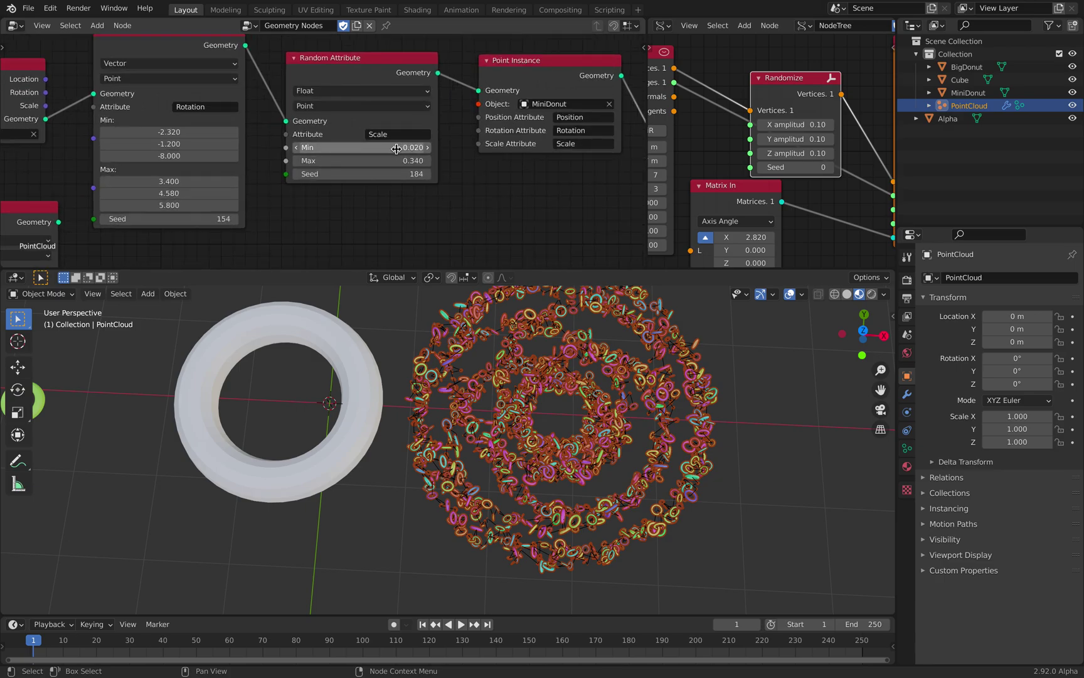
{"action": "mouse_move", "coordinate": [393, 150]}
{"action": "left_mouse_down"}
{"action": "mouse_move", "coordinate": [430, 150]}
{"action": "mouse_move", "coordinate": [404, 161]}
{"action": "mouse_move", "coordinate": [430, 161]}
{"action": "mouse_move", "coordinate": [402, 161]}
{"action": "left_mouse_up"}
{"action": "middle_click_drag", "start_coordinate": [544, 210], "coordinate": [437, 200]}
{"action": "key", "text": "ctrl+s"}
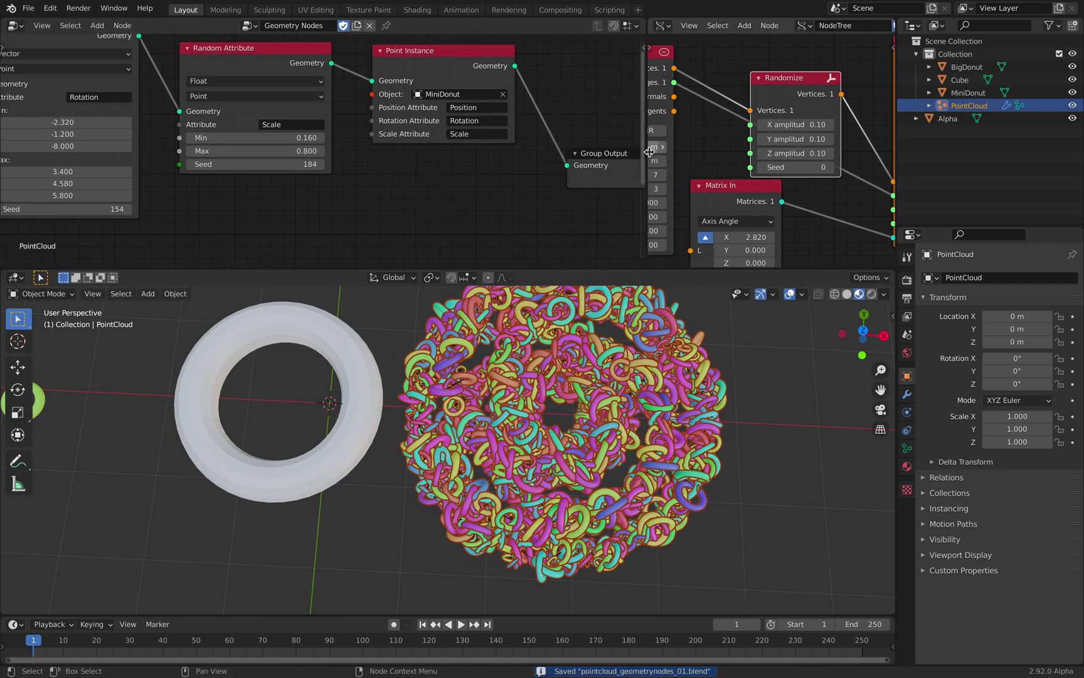
Step: Widen the Sverchok node editor and spread the Torus Knot, Randomize and Mesh viewer nodes apart
{"action": "left_click_drag", "start_coordinate": [648, 150], "coordinate": [329, 128]}
{"action": "scroll", "coordinate": [484, 151], "scroll_direction": "down", "scroll_amount": 4}
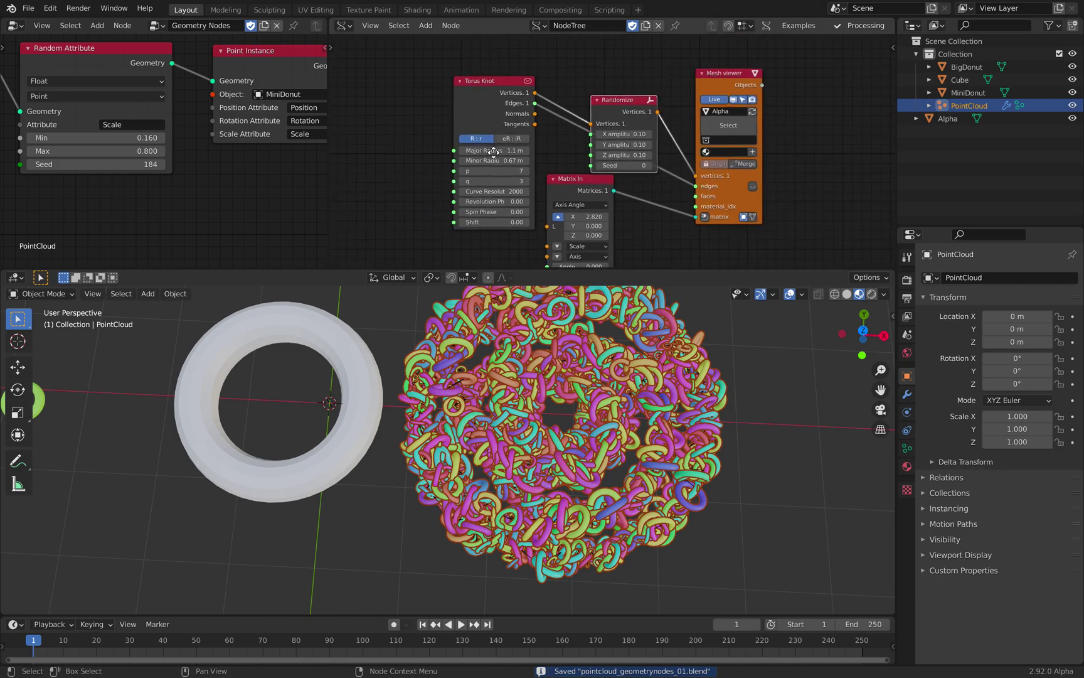
{"action": "middle_click_drag", "start_coordinate": [491, 151], "coordinate": [470, 160]}
{"action": "left_click_drag", "start_coordinate": [472, 97], "coordinate": [433, 102]}
{"action": "left_click_drag", "start_coordinate": [582, 108], "coordinate": [571, 64]}
{"action": "left_click_drag", "start_coordinate": [694, 85], "coordinate": [734, 85]}
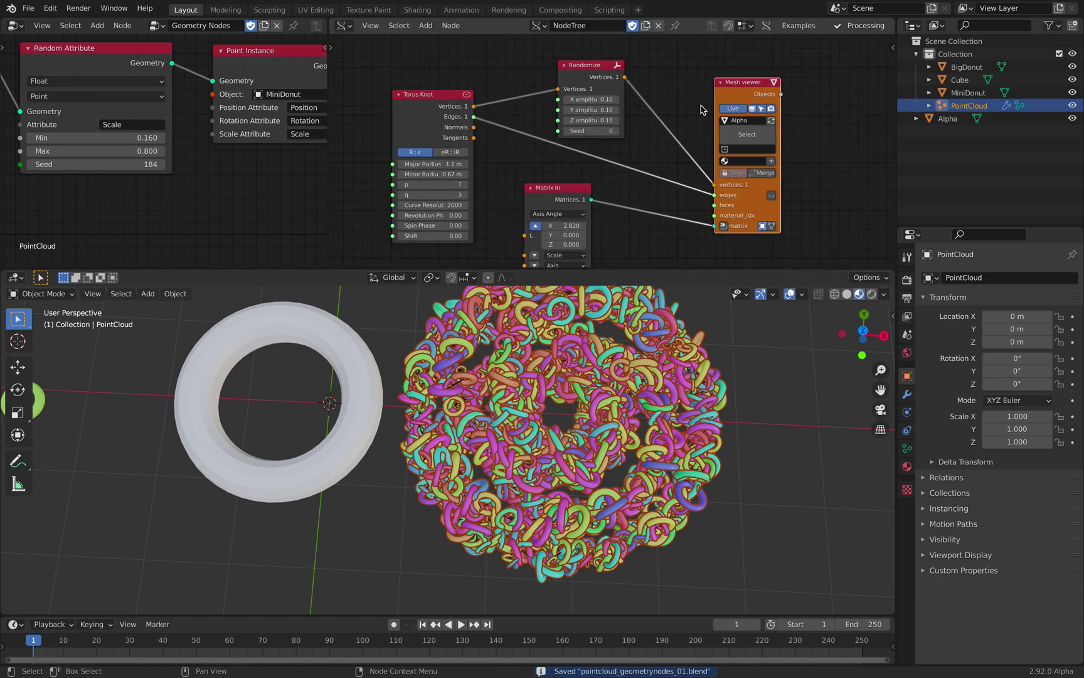
{"action": "left_click_drag", "start_coordinate": [433, 99], "coordinate": [423, 96]}
Step: Move the Randomize and Torus Knot nodes further from the Mesh viewer, save the file, and shift Matrix In closer beneath the viewer
{"action": "middle_click_drag", "start_coordinate": [583, 67], "coordinate": [611, 99]}
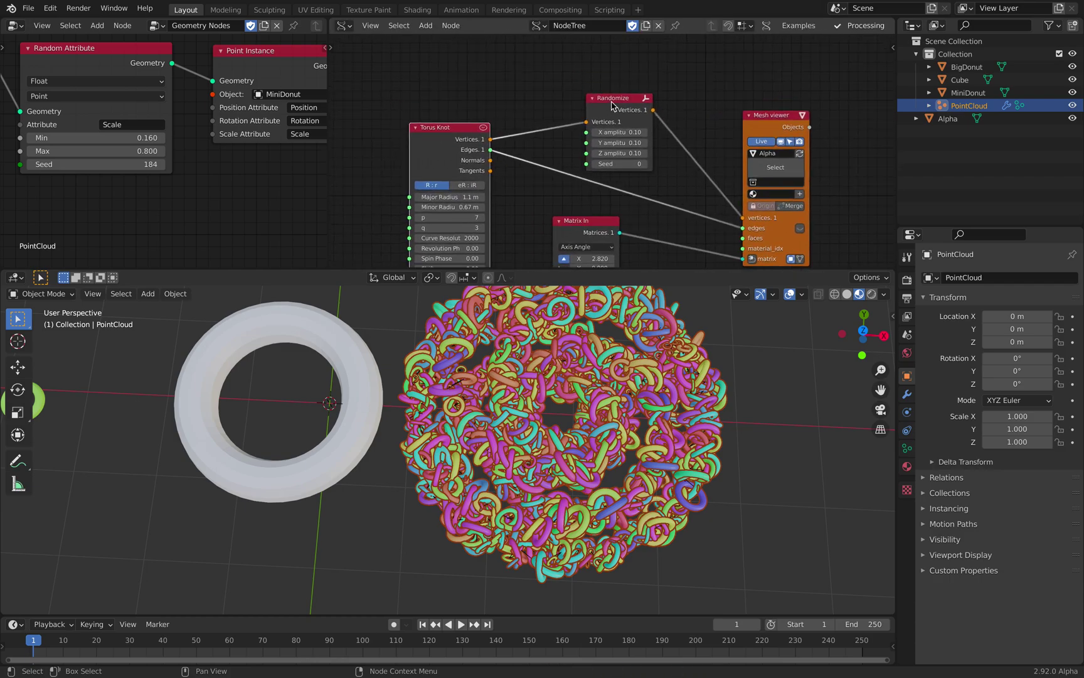
{"action": "left_click_drag", "start_coordinate": [611, 100], "coordinate": [565, 57]}
{"action": "left_click_drag", "start_coordinate": [441, 138], "coordinate": [370, 94]}
{"action": "left_click_drag", "start_coordinate": [545, 58], "coordinate": [495, 47]}
{"action": "key", "text": "ctrl+s"}
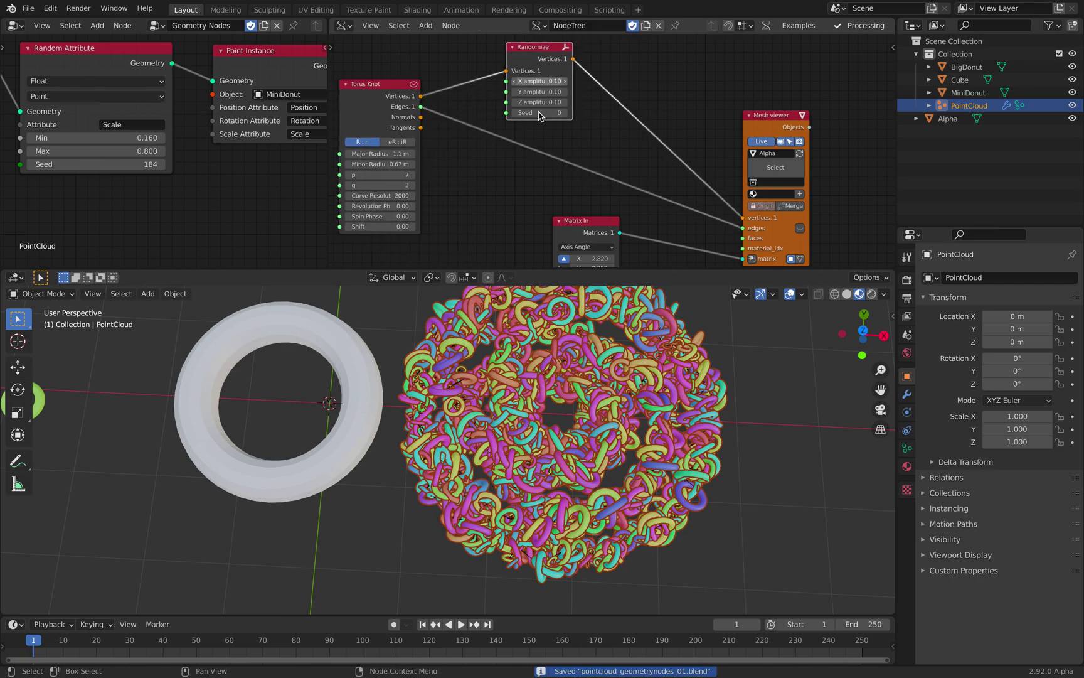
{"action": "left_click_drag", "start_coordinate": [600, 228], "coordinate": [717, 281]}
{"action": "middle_click_drag", "start_coordinate": [553, 213], "coordinate": [583, 157]}
Step: Add a Torus node and connect its vertices, edges and polygons to the Mesh viewer in place of the knot
{"action": "key", "text": "alt+space"}
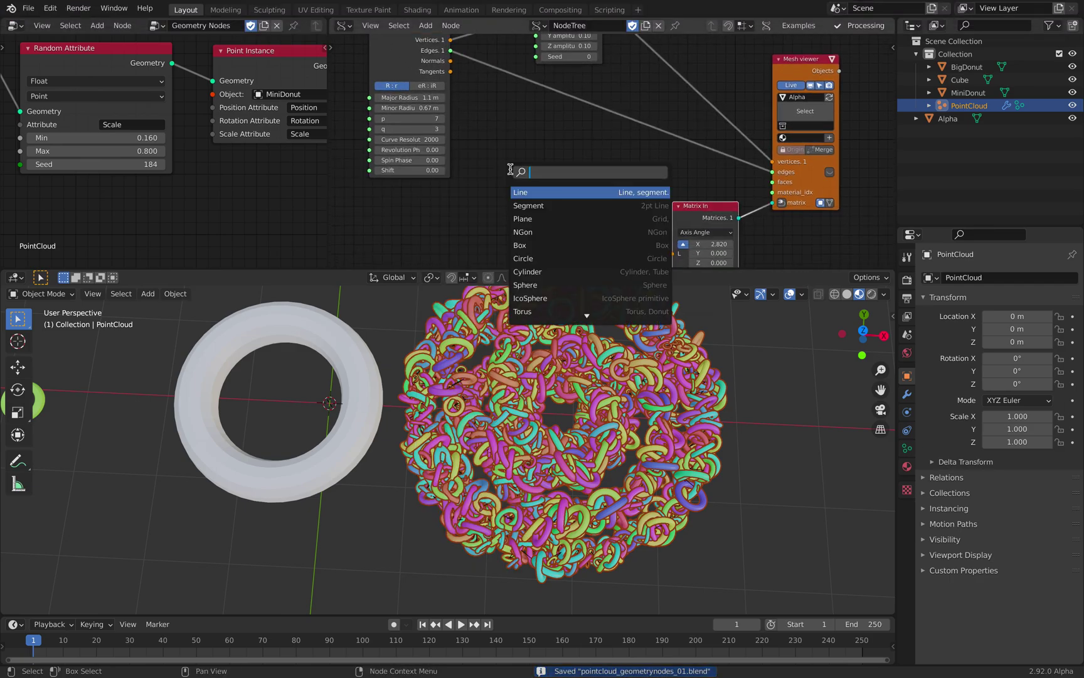
{"action": "type", "text": "don"}
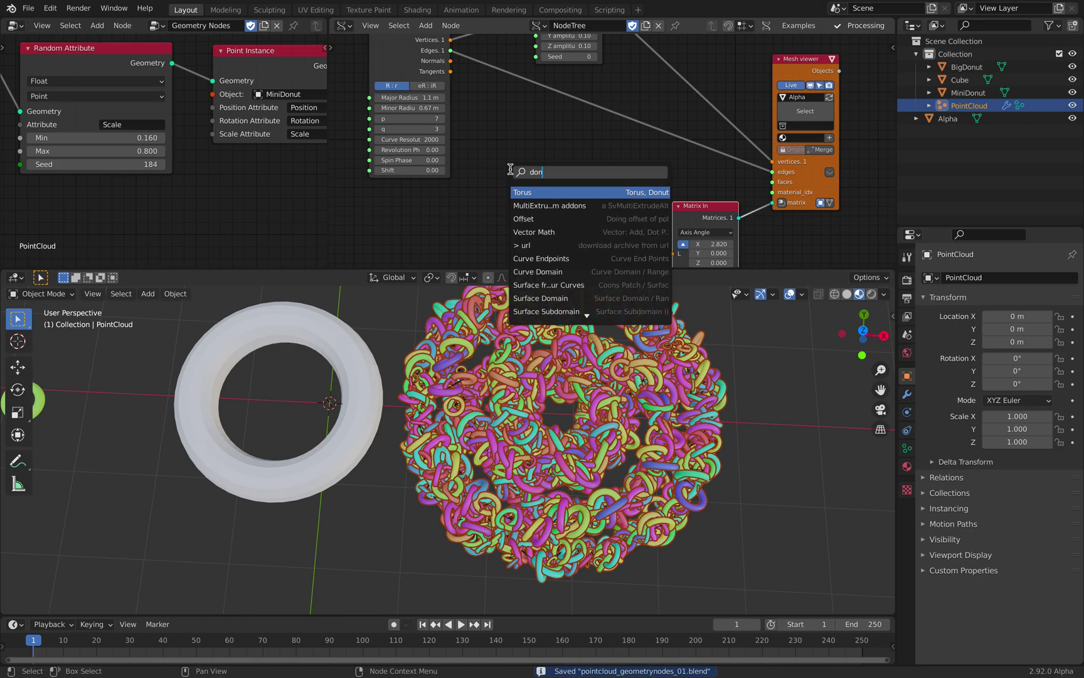
{"action": "key", "text": "Return"}
{"action": "left_click", "coordinate": [584, 155]}
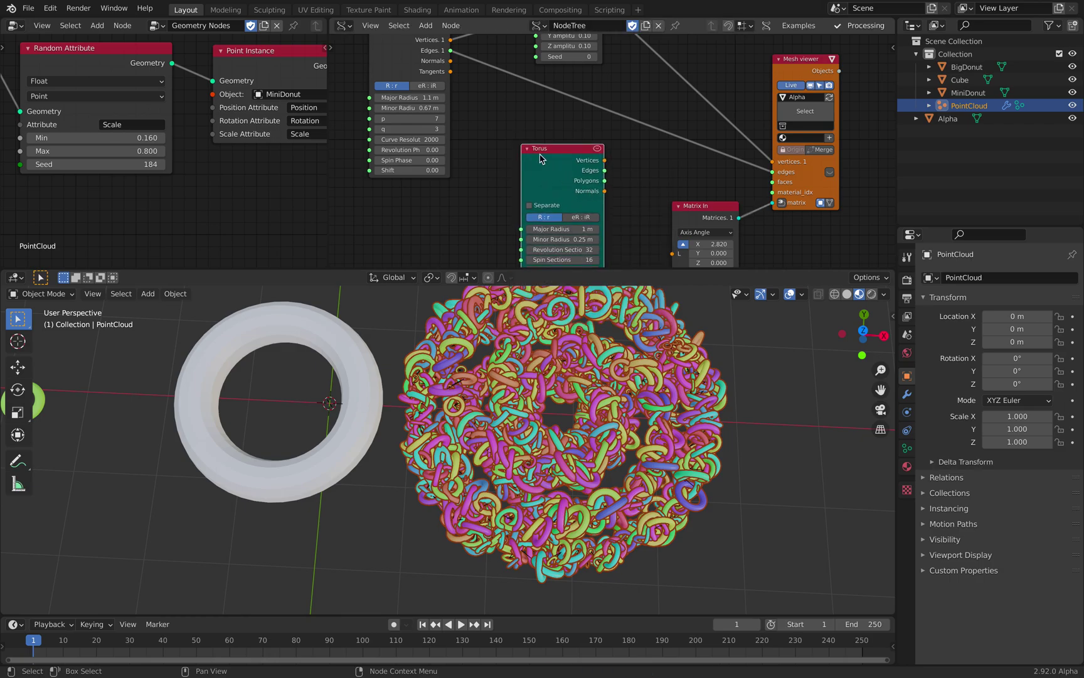
{"action": "scroll", "coordinate": [564, 170], "scroll_direction": "right", "scroll_amount": 3}
{"action": "key", "text": "shift+f"}
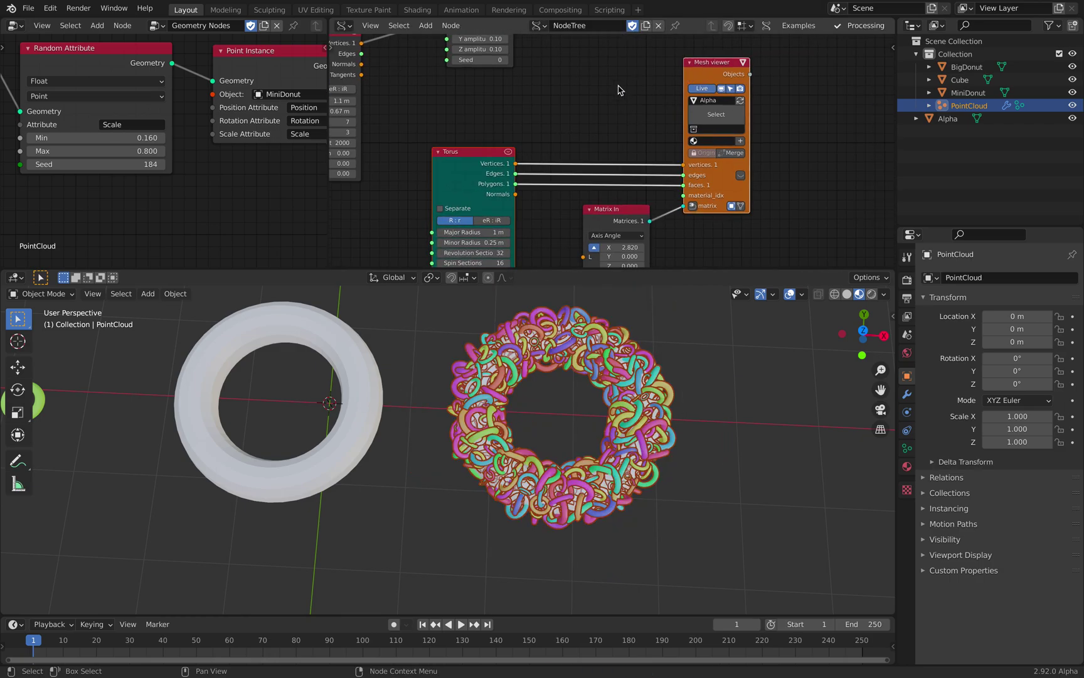
Step: Set the Torus node's Major Radius to 0.95 m, Minor Radius to 0.48 m, Revolution Sections to 34 and Spin Sections to 32
{"action": "mouse_move", "coordinate": [485, 232]}
{"action": "left_mouse_down"}
{"action": "mouse_move", "coordinate": [474, 231]}
{"action": "mouse_move", "coordinate": [511, 242]}
{"action": "mouse_move", "coordinate": [480, 231]}
{"action": "left_mouse_up"}
{"action": "middle_click_drag", "start_coordinate": [531, 228], "coordinate": [537, 149]}
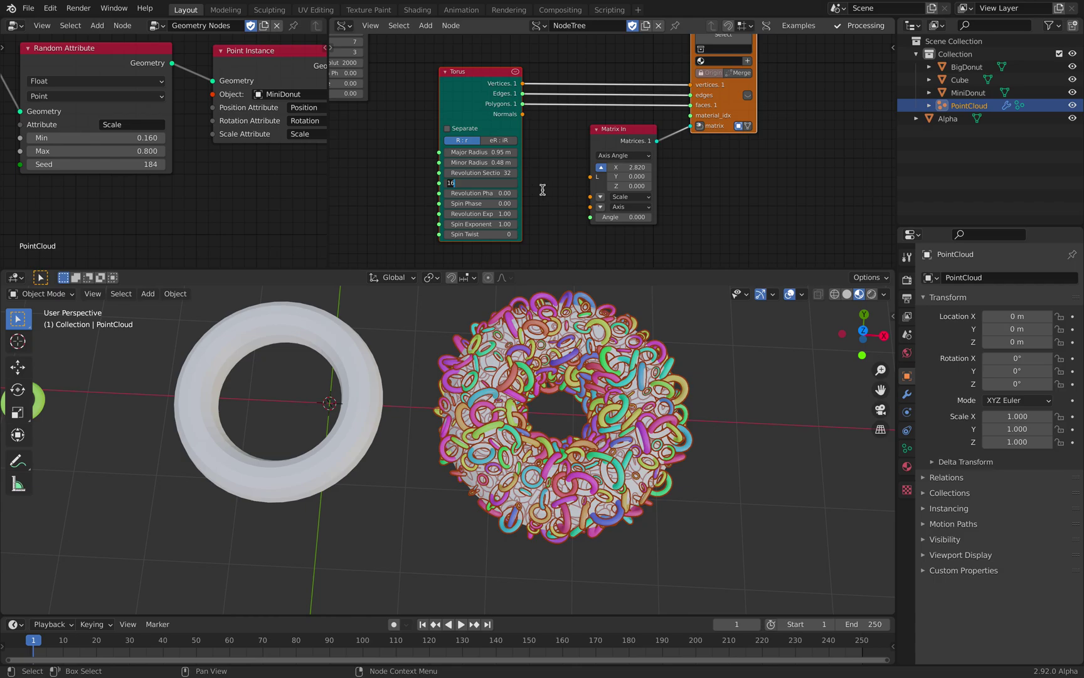
{"action": "key", "text": "Return"}
{"action": "left_click_drag", "start_coordinate": [485, 174], "coordinate": [495, 174]}
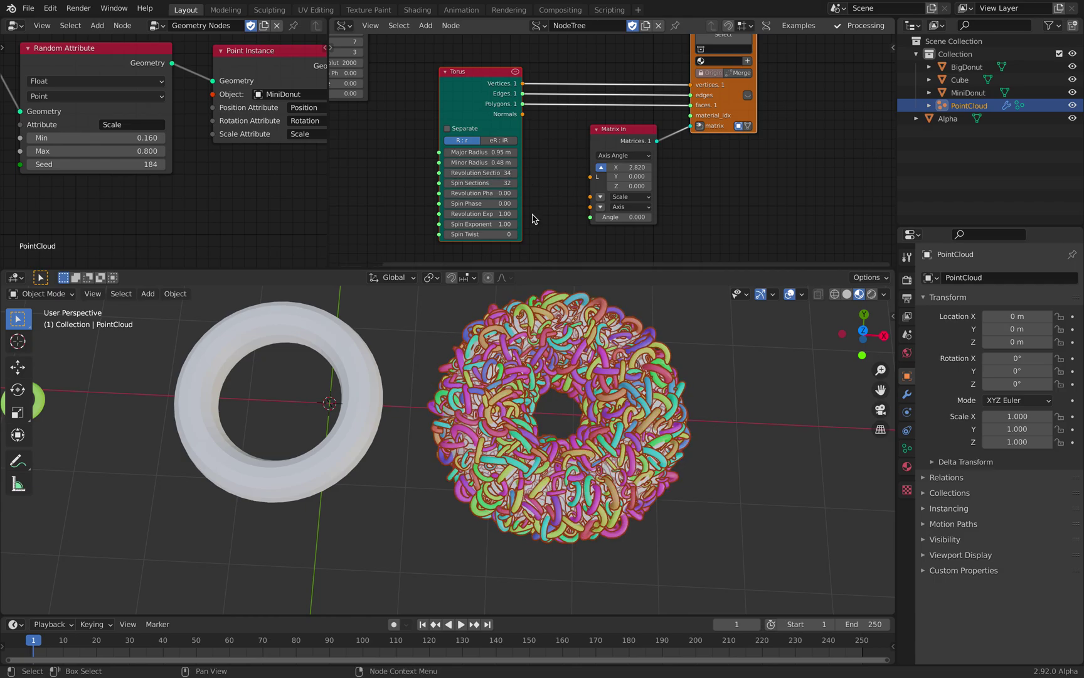
Step: Delete the Torus node from the Sverchok node tree
{"action": "middle_click_drag", "start_coordinate": [718, 467], "coordinate": [731, 415]}
{"action": "middle_click_drag", "start_coordinate": [489, 114], "coordinate": [492, 197]}
{"action": "key", "text": "x"}
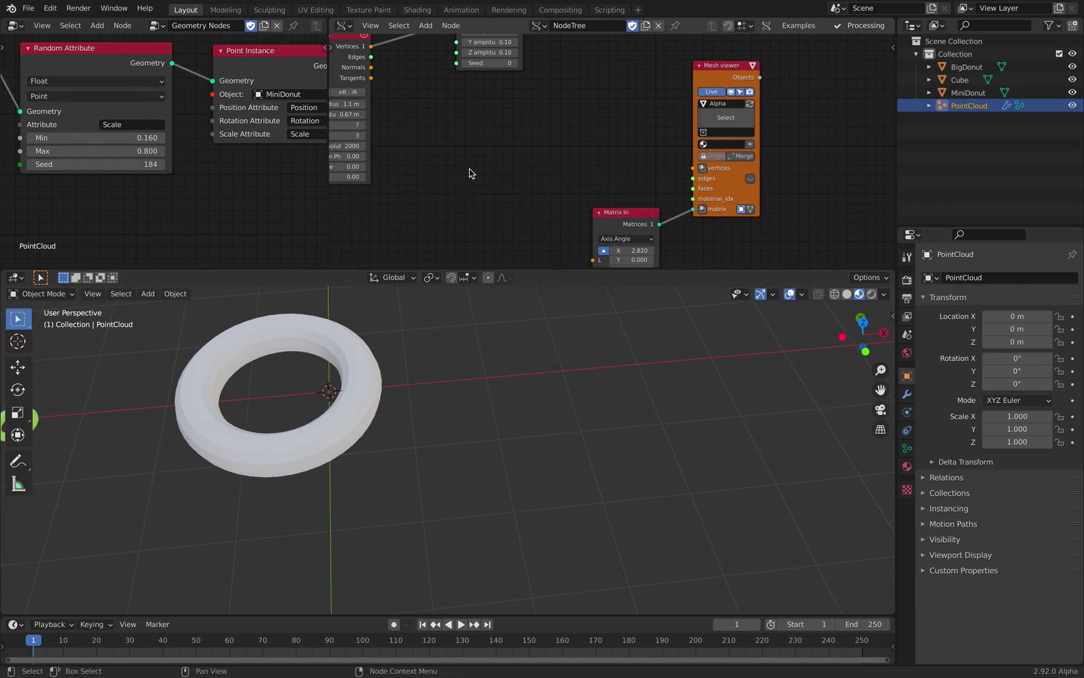
Step: Add a Vector P Field node and connect its verts output to the Mesh viewer's vertices input
{"action": "key", "text": "alt+space"}
{"action": "type", "text": "vector p"}
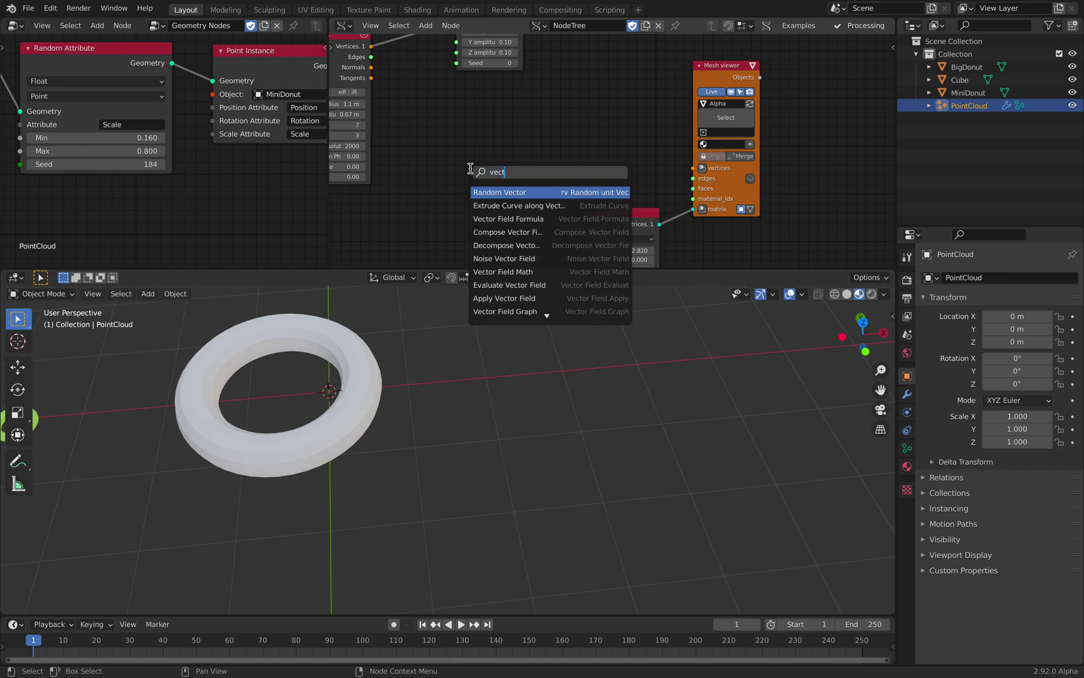
{"action": "key", "text": "Down"}
{"action": "key", "text": "Down"}
{"action": "key", "text": "Down"}
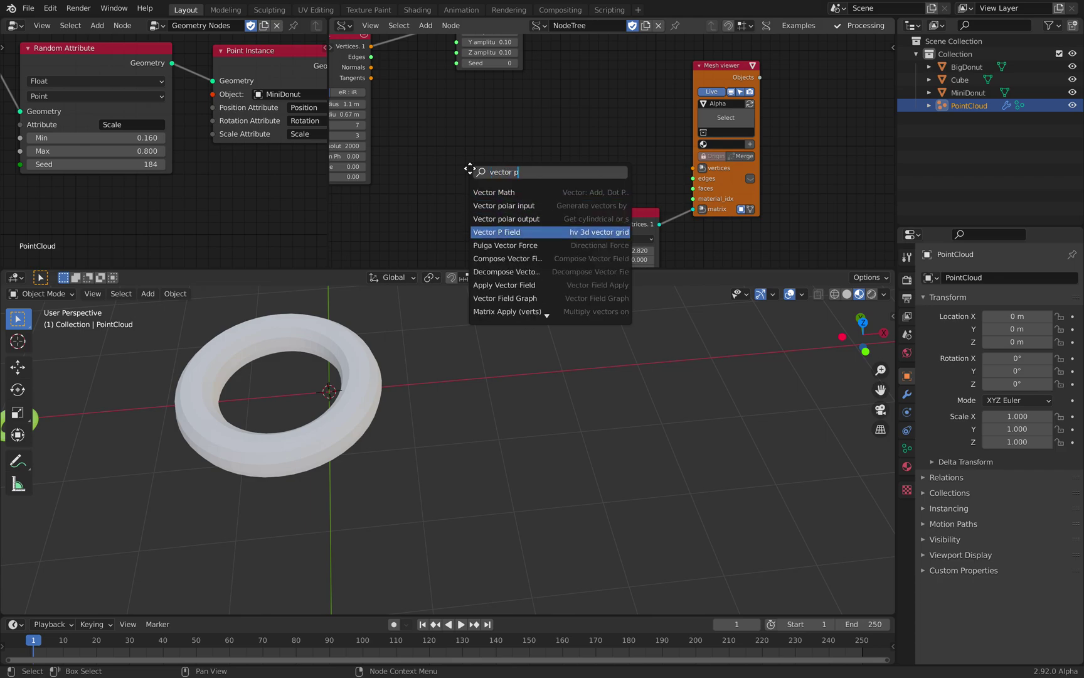
{"action": "key", "text": "Return"}
{"action": "left_click", "coordinate": [505, 118]}
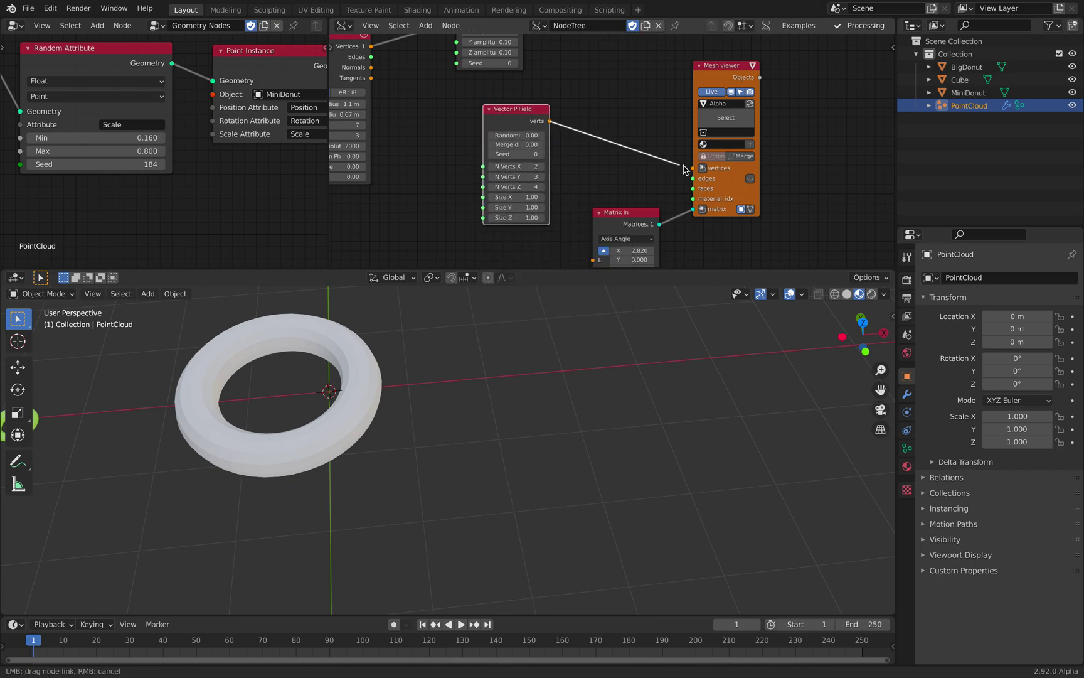
{"action": "left_click_drag", "start_coordinate": [684, 170], "coordinate": [690, 169]}
{"action": "middle_click_drag", "start_coordinate": [666, 378], "coordinate": [624, 305]}
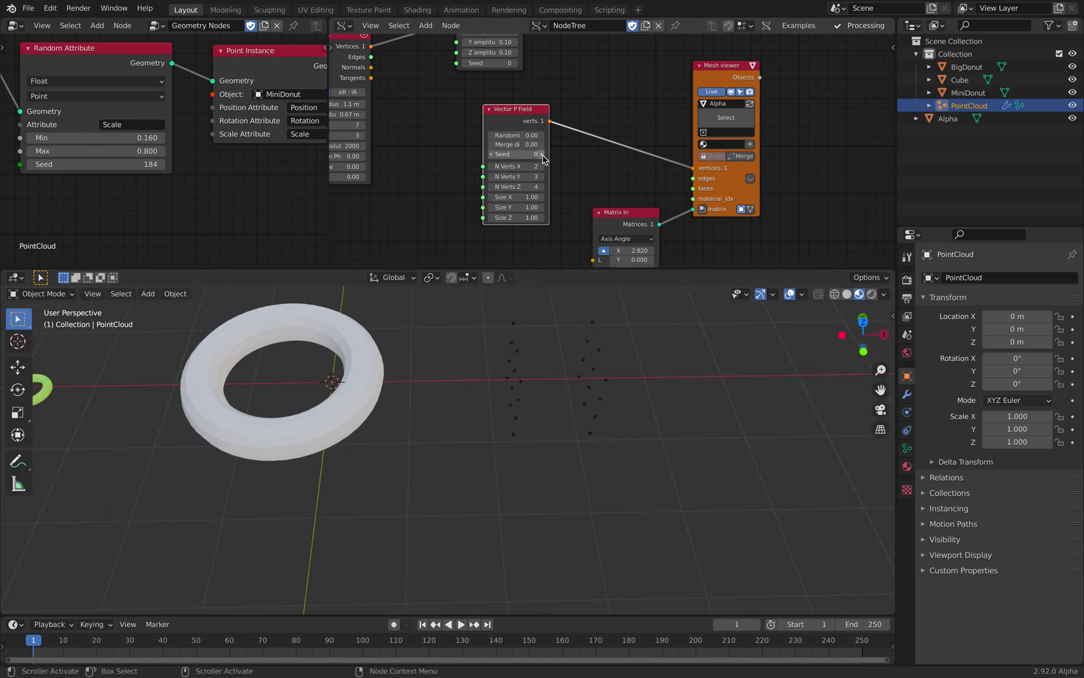
Step: Set the Vector P Field node's N Verts X, Y and Z to 10 and view the point grid
{"action": "left_click_drag", "start_coordinate": [525, 170], "coordinate": [529, 197]}
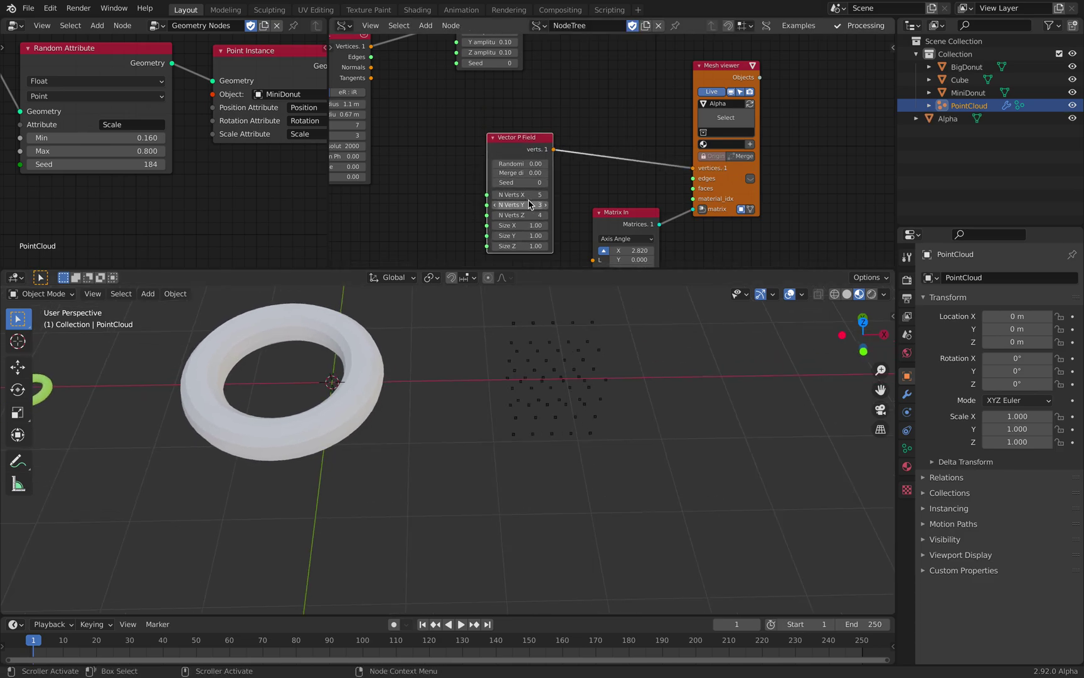
{"action": "type", "text": "10"}
{"action": "key", "text": "Return"}
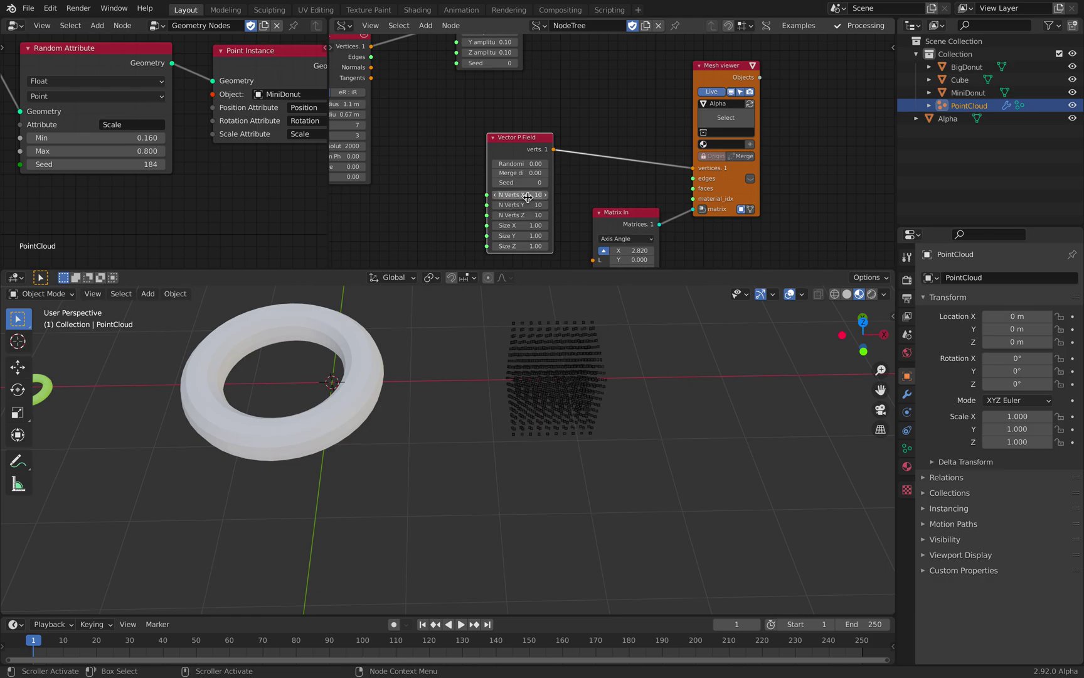
{"action": "middle_click_drag", "start_coordinate": [615, 390], "coordinate": [569, 201]}
{"action": "scroll", "coordinate": [527, 150], "scroll_direction": "up", "scroll_amount": 3}
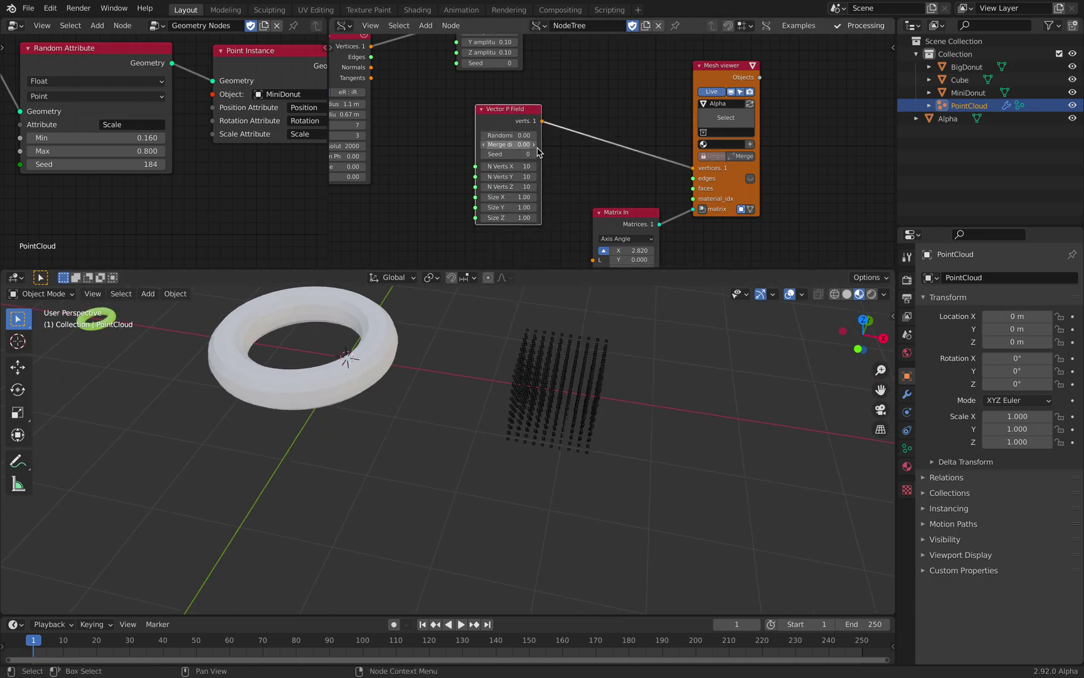
{"action": "scroll", "coordinate": [596, 457], "scroll_direction": "up", "scroll_amount": 3}
{"action": "middle_click_drag", "start_coordinate": [608, 427], "coordinate": [567, 443]}
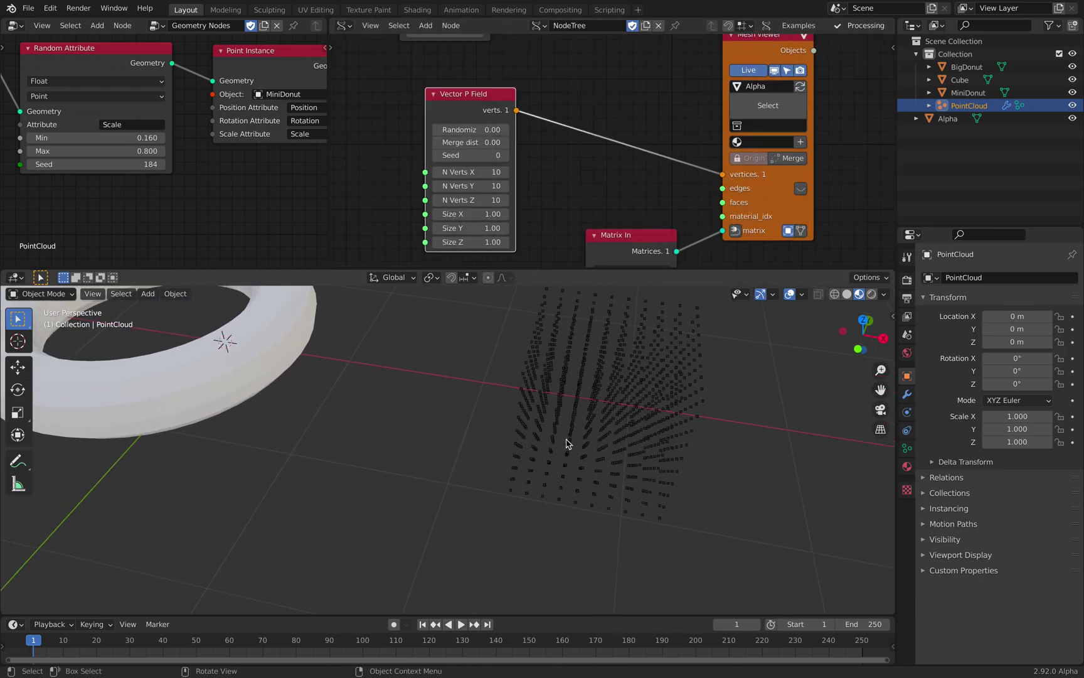
Step: Move the Matrix In node well below the Mesh viewer and shift the Vector P Field node slightly away from the viewer
{"action": "left_click_drag", "start_coordinate": [636, 244], "coordinate": [679, 311]}
{"action": "scroll", "coordinate": [701, 397], "scroll_direction": "down", "scroll_amount": 4}
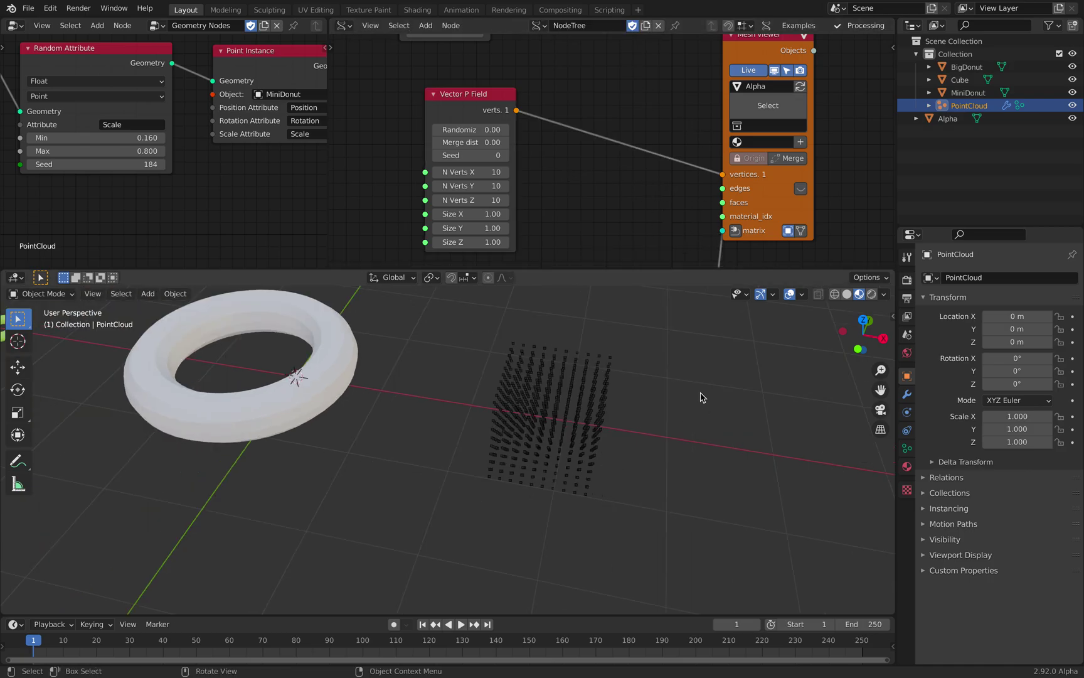
{"action": "middle_click_drag", "start_coordinate": [634, 232], "coordinate": [633, 167]}
{"action": "scroll", "coordinate": [627, 163], "scroll_direction": "down", "scroll_amount": 1}
{"action": "scroll", "coordinate": [628, 163], "scroll_direction": "down", "scroll_amount": 5}
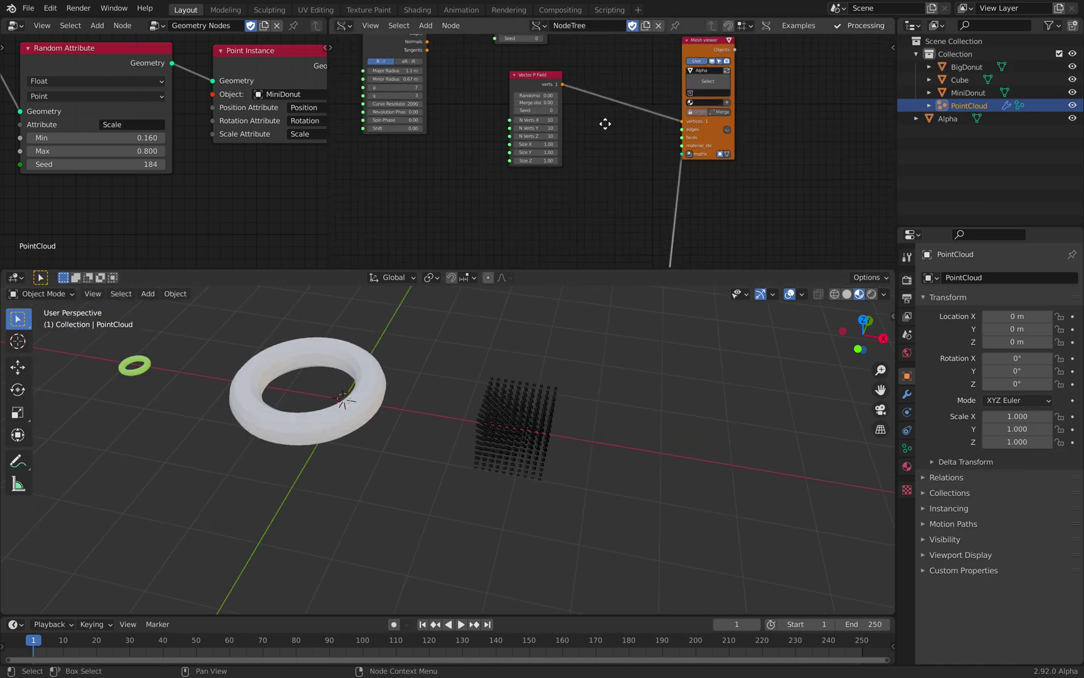
{"action": "scroll", "coordinate": [628, 151], "scroll_direction": "up", "scroll_amount": 5}
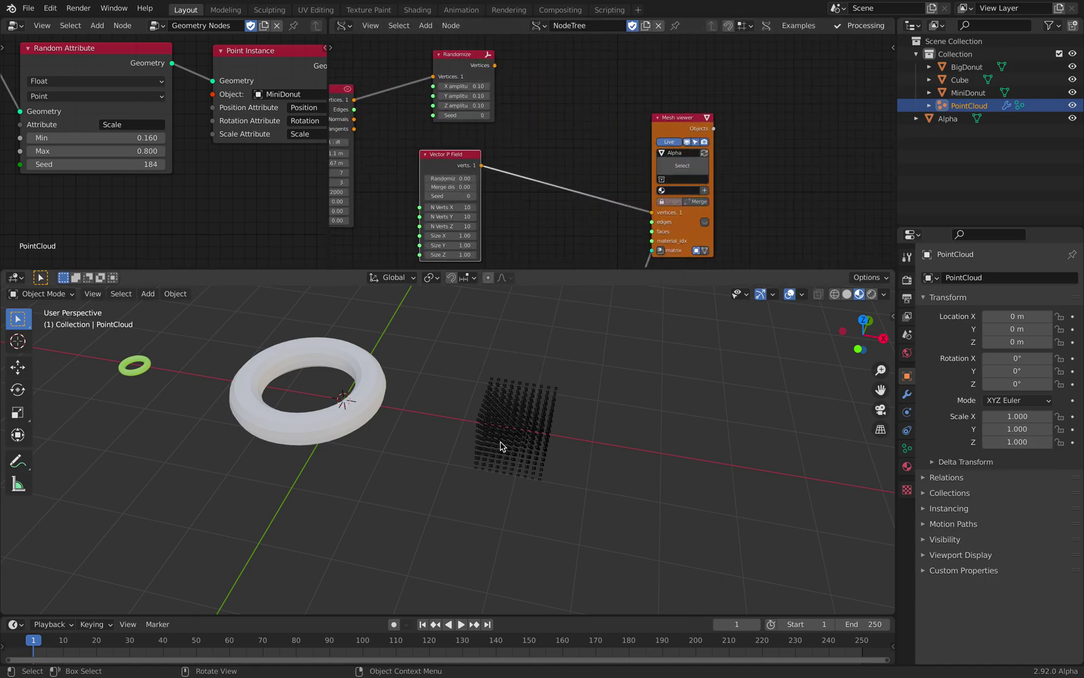
{"action": "scroll", "coordinate": [558, 194], "scroll_direction": "up", "scroll_amount": 2}
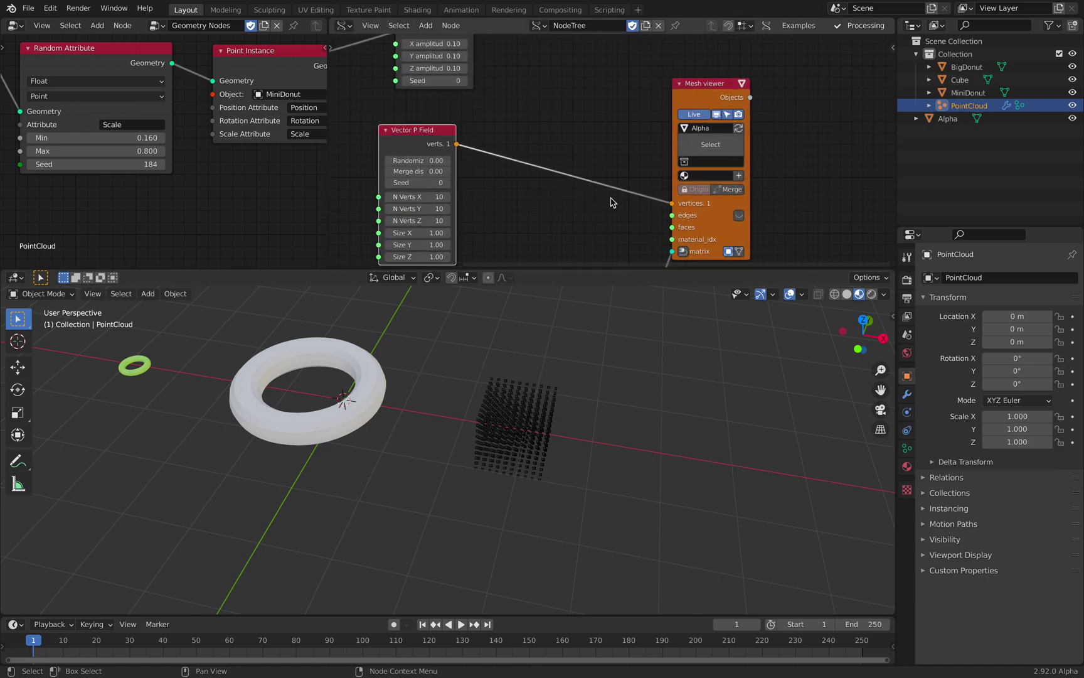
Step: Insert a UV Connection node after Vector P Field, linking its vertices and data outputs to the Mesh viewer's vertices and edges
{"action": "key", "text": "shift+a"}
{"action": "left_click", "coordinate": [598, 169]}
{"action": "type", "text": "uvc"}
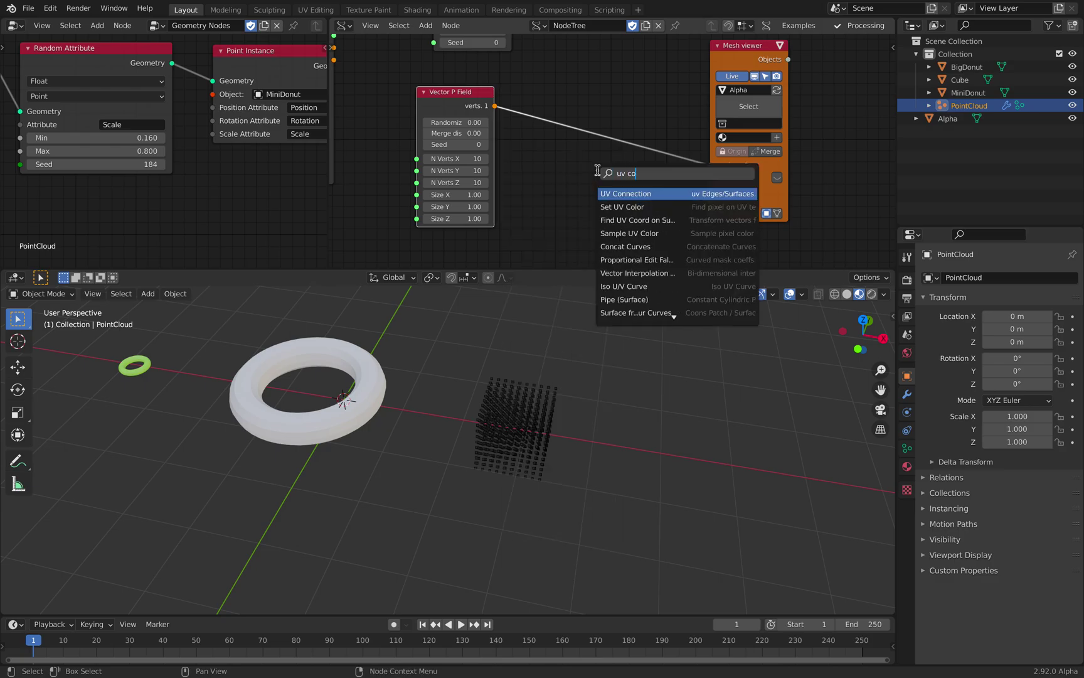
{"action": "key", "text": "Return"}
{"action": "left_click", "coordinate": [538, 155]}
{"action": "middle_click_drag", "start_coordinate": [528, 163], "coordinate": [539, 114]}
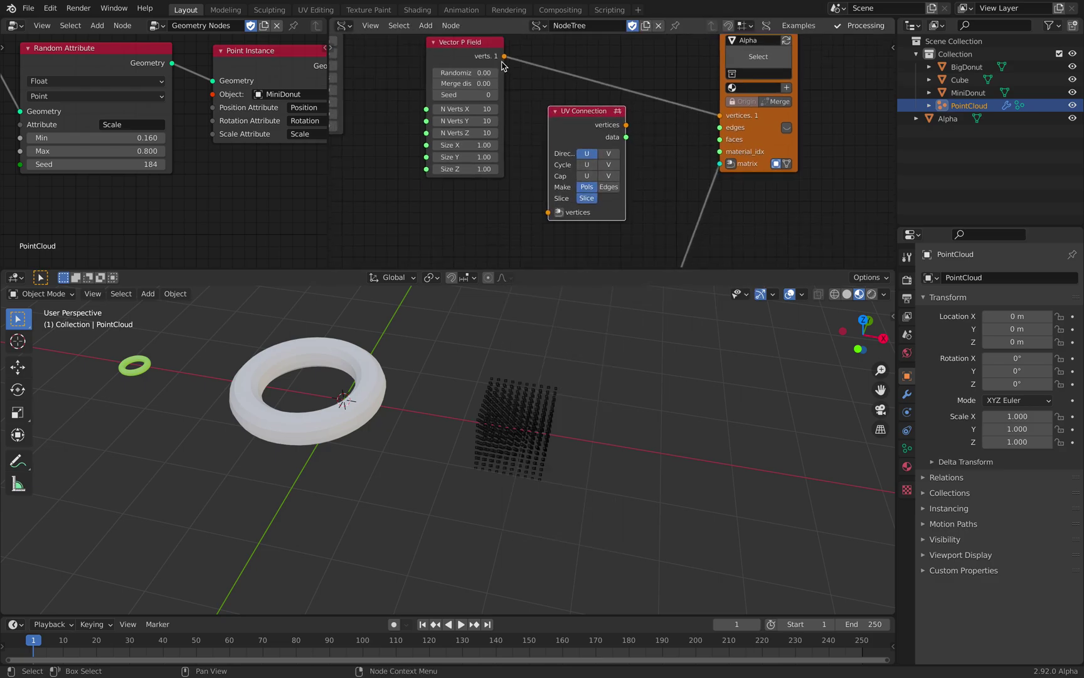
{"action": "left_click_drag", "start_coordinate": [504, 57], "coordinate": [548, 212]}
{"action": "left_click_drag", "start_coordinate": [626, 125], "coordinate": [720, 127]}
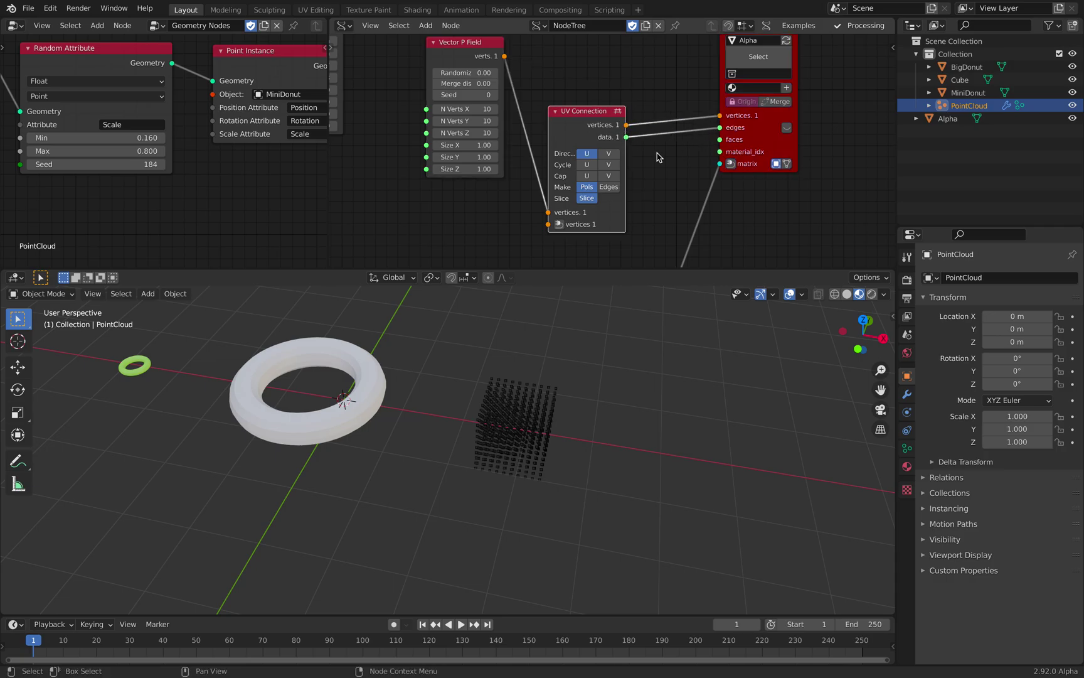
Step: Set the UV Connection node to make Edges in the U direction and select the Alpha object to view it
{"action": "left_click", "coordinate": [608, 187]}
{"action": "left_click", "coordinate": [608, 154]}
{"action": "left_click", "coordinate": [587, 155]}
{"action": "left_click", "coordinate": [609, 154]}
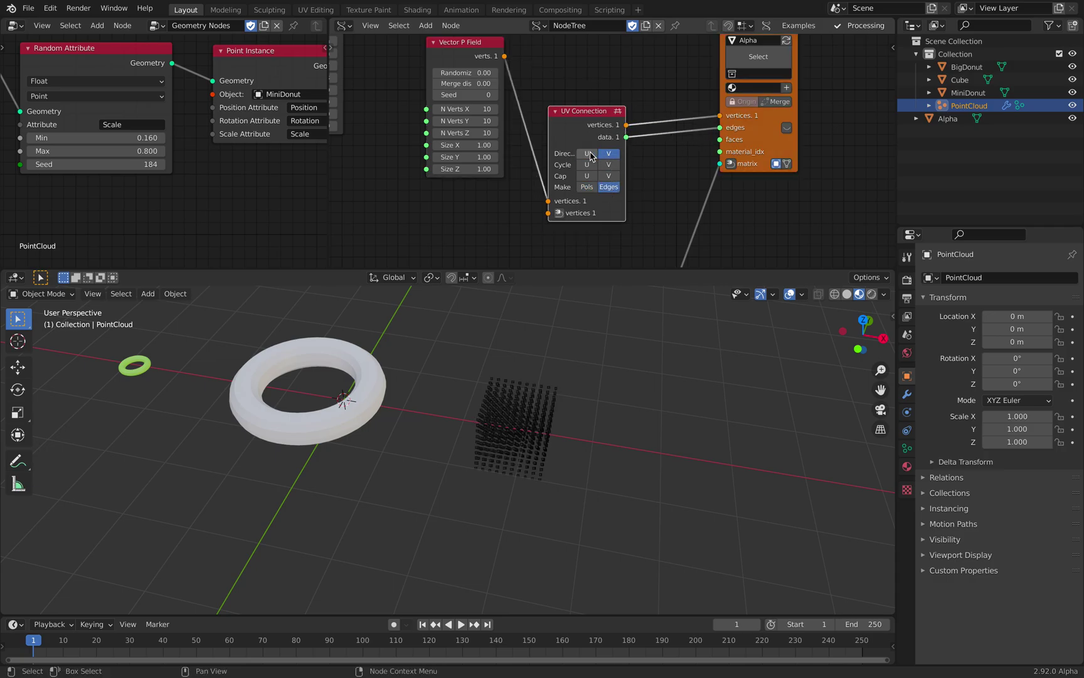
{"action": "left_click", "coordinate": [589, 155]}
{"action": "left_click", "coordinate": [514, 419]}
{"action": "scroll", "coordinate": [513, 416], "scroll_direction": "up", "scroll_amount": 1}
{"action": "middle_click_drag", "start_coordinate": [513, 397], "coordinate": [547, 410], "text": "shift"}
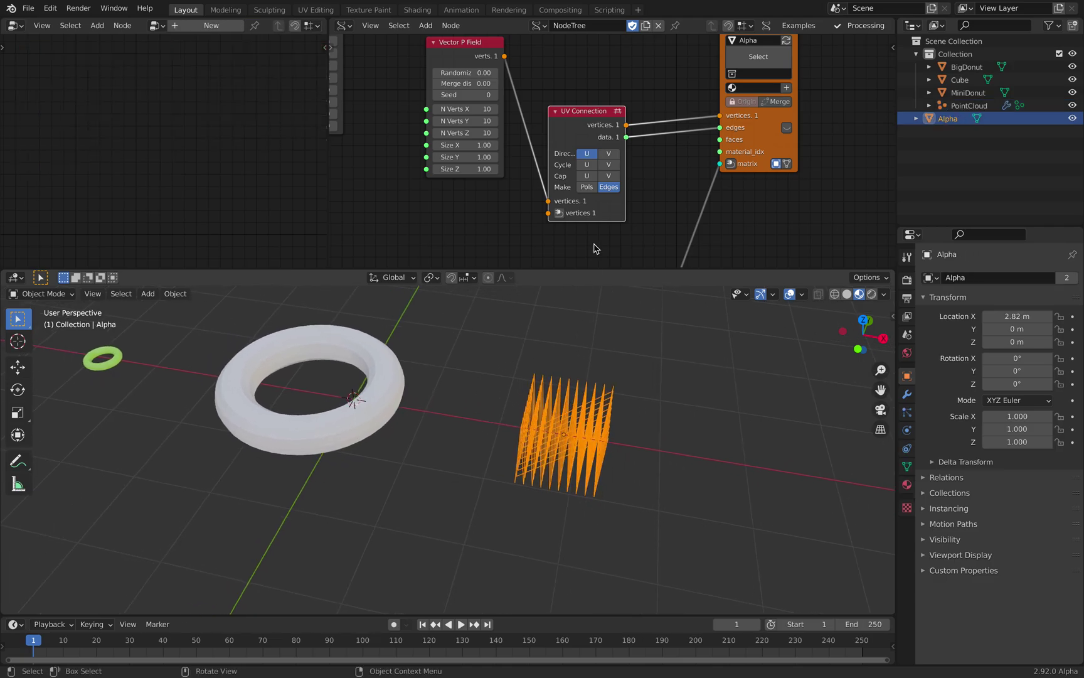
Step: Delete the UV Connection node and the Vector P Field node from the Sverchok node tree
{"action": "key", "text": "x"}
{"action": "left_click", "coordinate": [451, 54]}
{"action": "key", "text": "x"}
Step: Add a Spiral node, connect its vertices and edges to the Mesh viewer, and select the Alpha object to view it
{"action": "middle_click_drag", "start_coordinate": [512, 92], "coordinate": [556, 138]}
{"action": "key", "text": "shift+a"}
{"action": "left_click", "coordinate": [554, 138]}
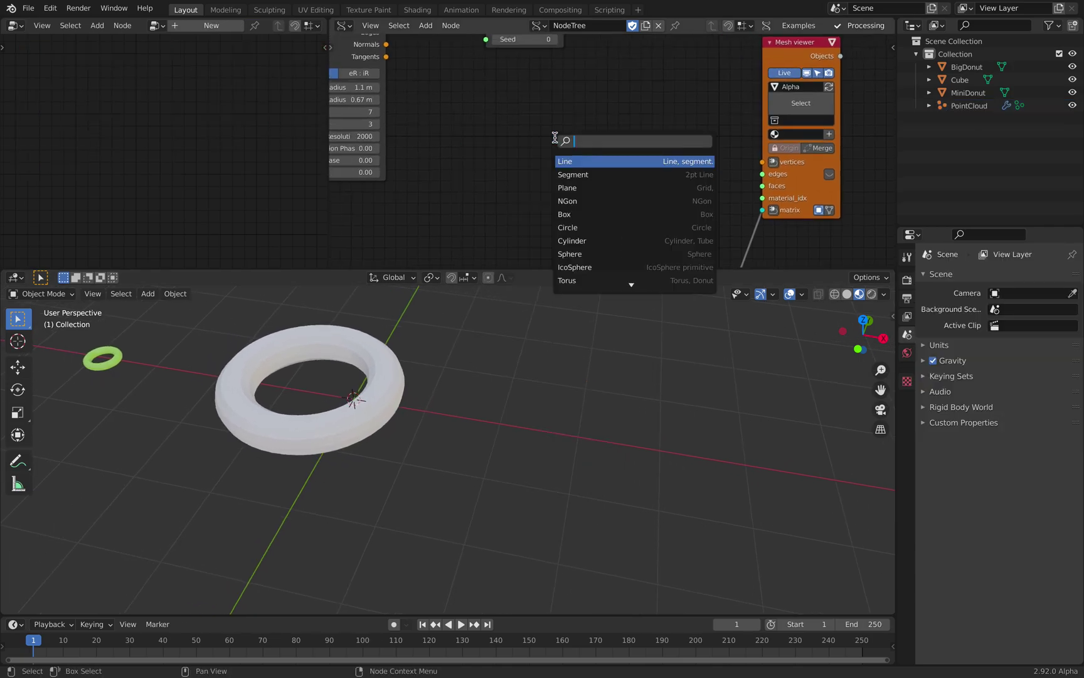
{"action": "type", "text": "spi"}
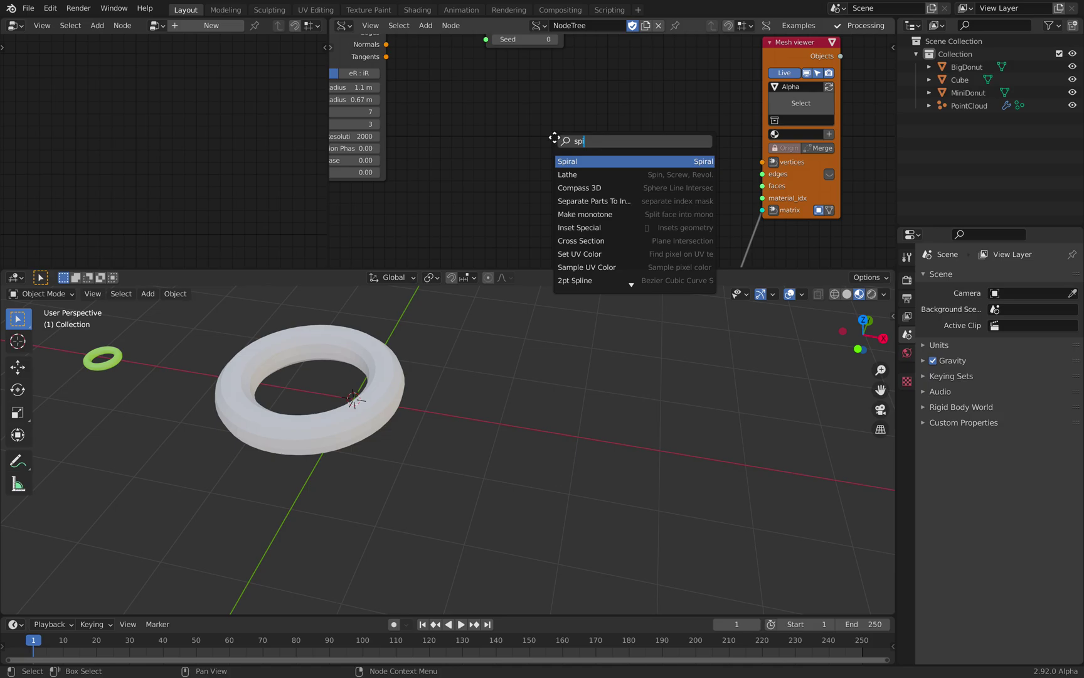
{"action": "key", "text": "Return"}
{"action": "left_click", "coordinate": [772, 60], "text": "shift"}
{"action": "key", "text": "f"}
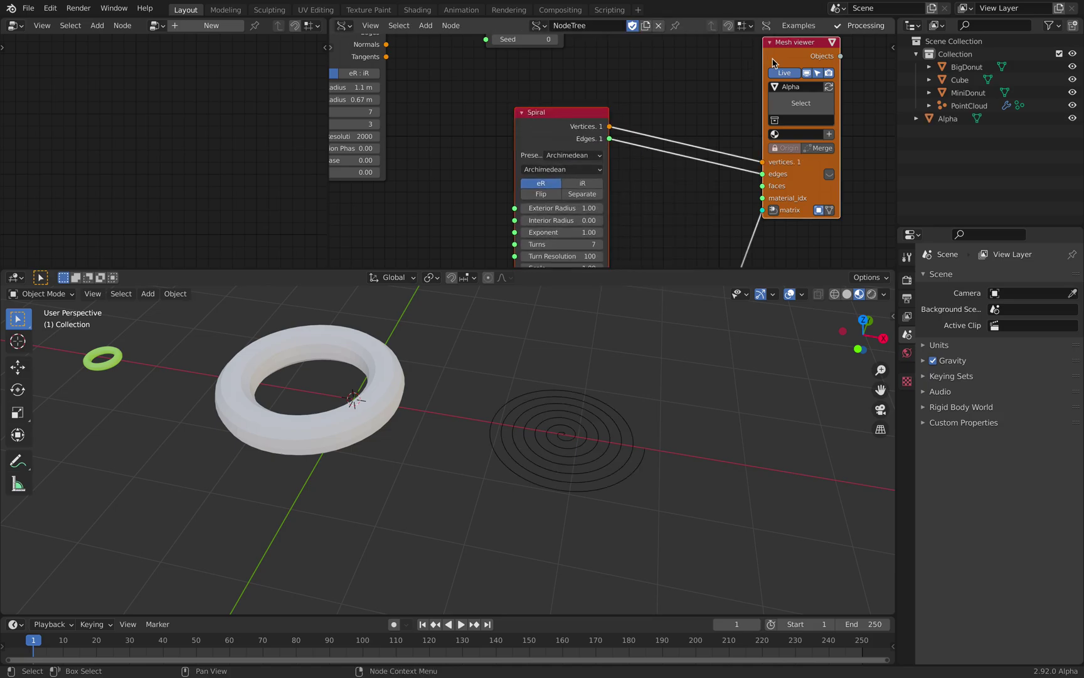
{"action": "left_click", "coordinate": [600, 427]}
{"action": "middle_click_drag", "start_coordinate": [580, 389], "coordinate": [515, 441]}
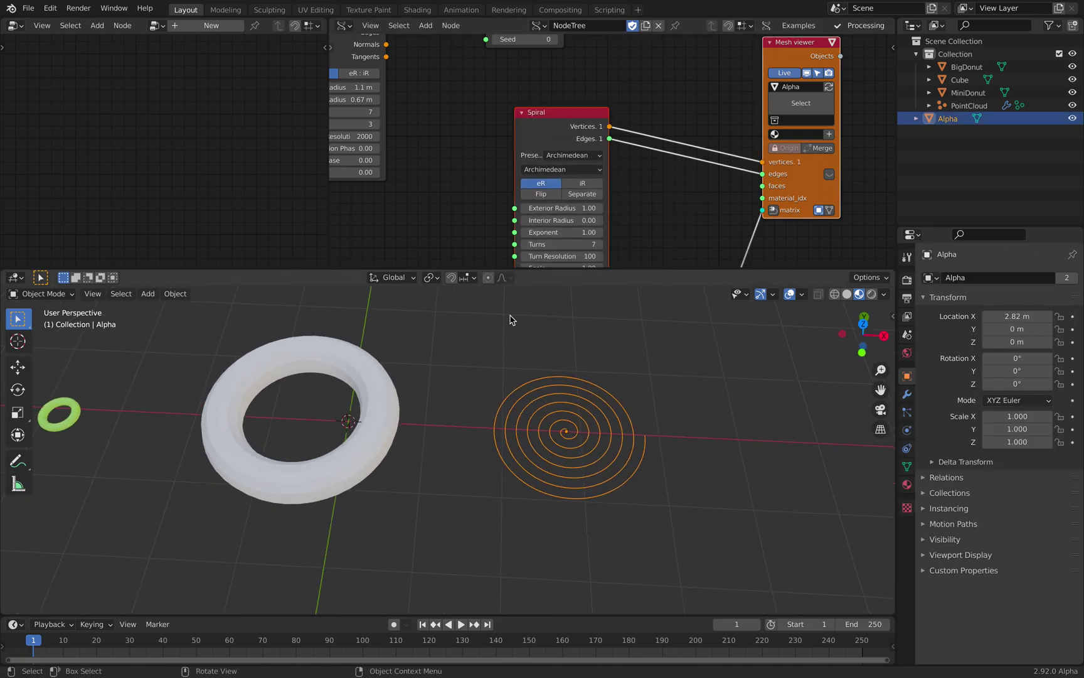
Step: Set the Object Info node's object to Alpha in the PointCloud geometry node tree
{"action": "left_click", "coordinate": [967, 105]}
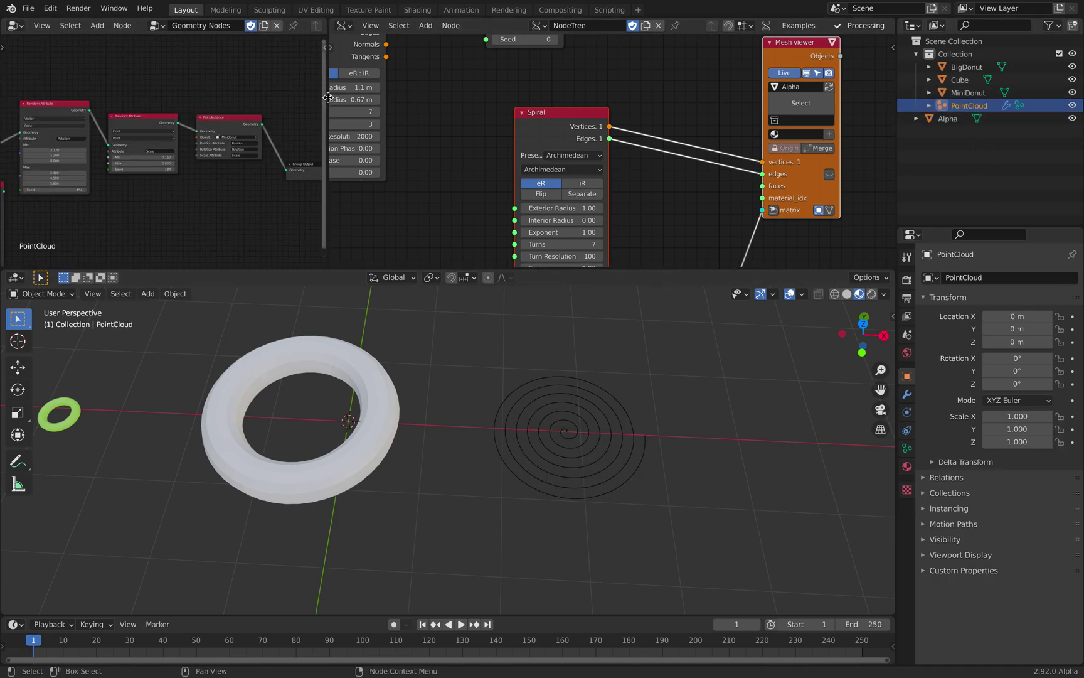
{"action": "left_click_drag", "start_coordinate": [327, 97], "coordinate": [532, 100]}
{"action": "scroll", "coordinate": [351, 165], "scroll_direction": "up", "scroll_amount": 5}
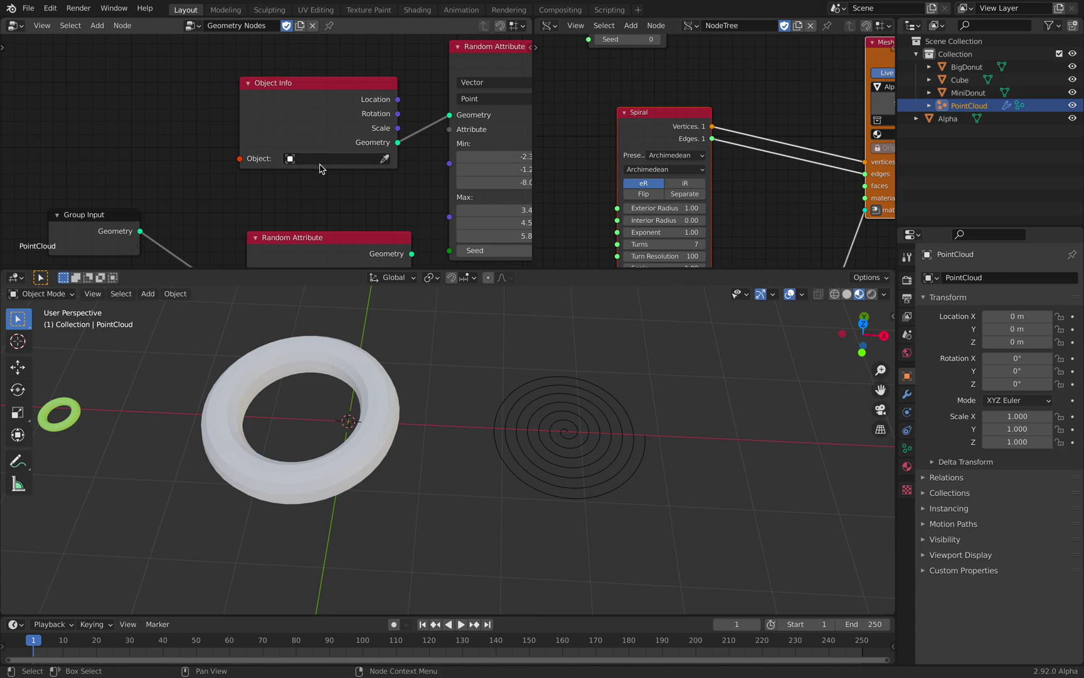
{"action": "left_click", "coordinate": [320, 160]}
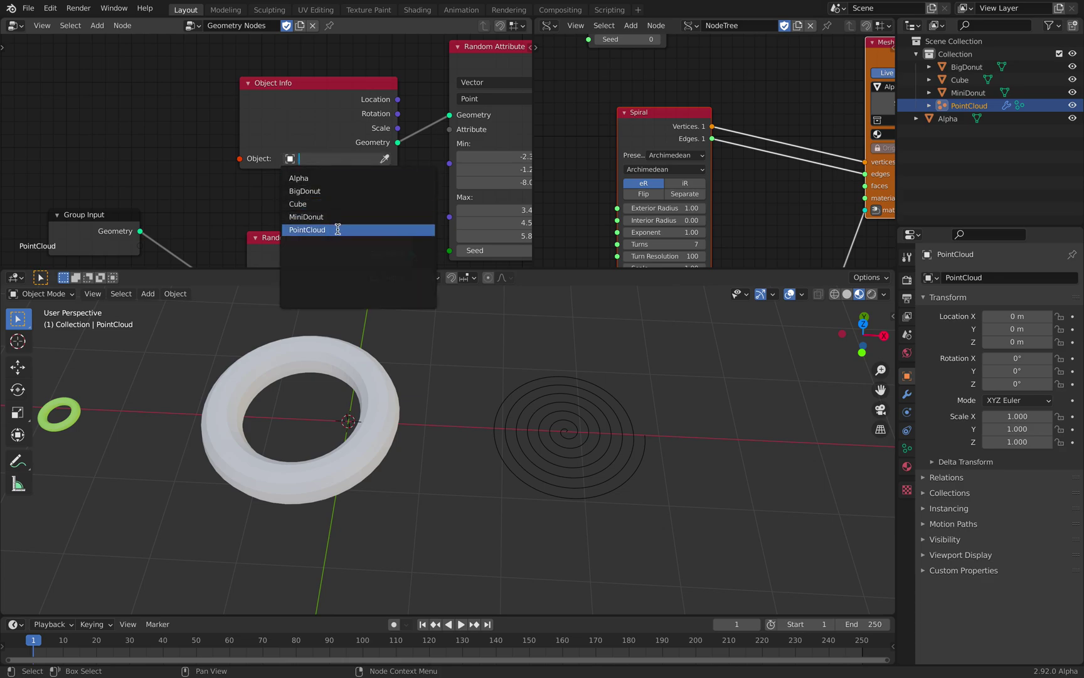
{"action": "left_click", "coordinate": [338, 229]}
{"action": "left_click", "coordinate": [335, 159]}
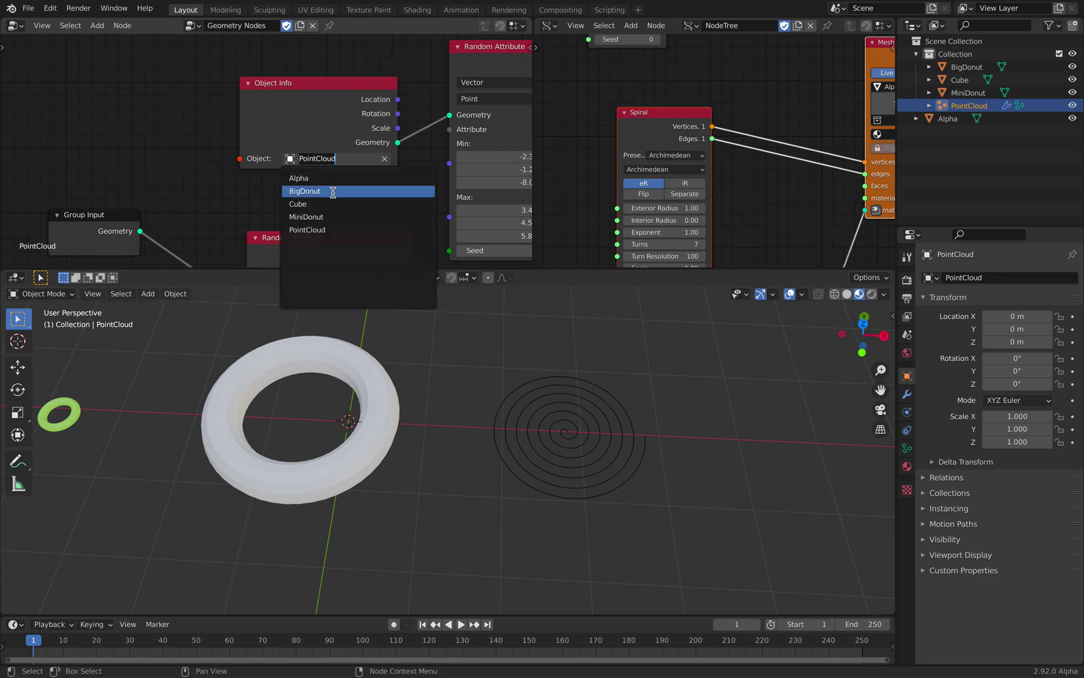
{"action": "left_click", "coordinate": [332, 181]}
{"action": "middle_click_drag", "start_coordinate": [350, 189], "coordinate": [331, 184]}
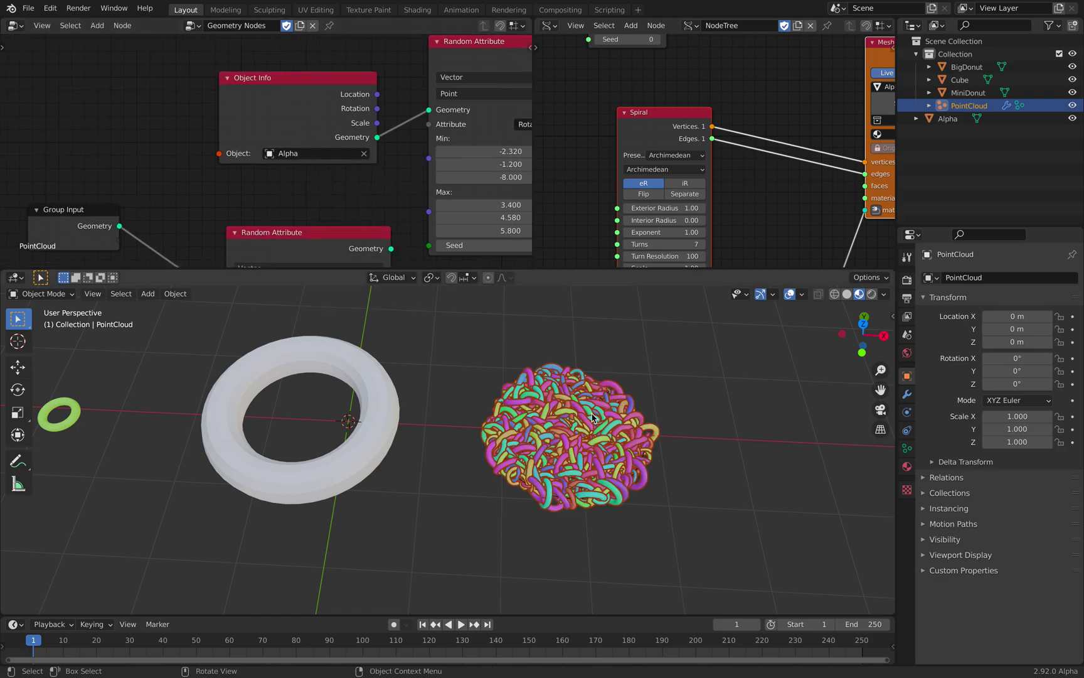
Step: Set the Spiral node's Exterior Radius to 4.36 and Interior Radius to 0.24
{"action": "middle_click_drag", "start_coordinate": [502, 401], "coordinate": [420, 409], "text": "shift"}
{"action": "scroll", "coordinate": [693, 163], "scroll_direction": "up", "scroll_amount": 1}
{"action": "middle_click_drag", "start_coordinate": [445, 153], "coordinate": [170, 130]}
{"action": "left_click_drag", "start_coordinate": [652, 170], "coordinate": [740, 170]}
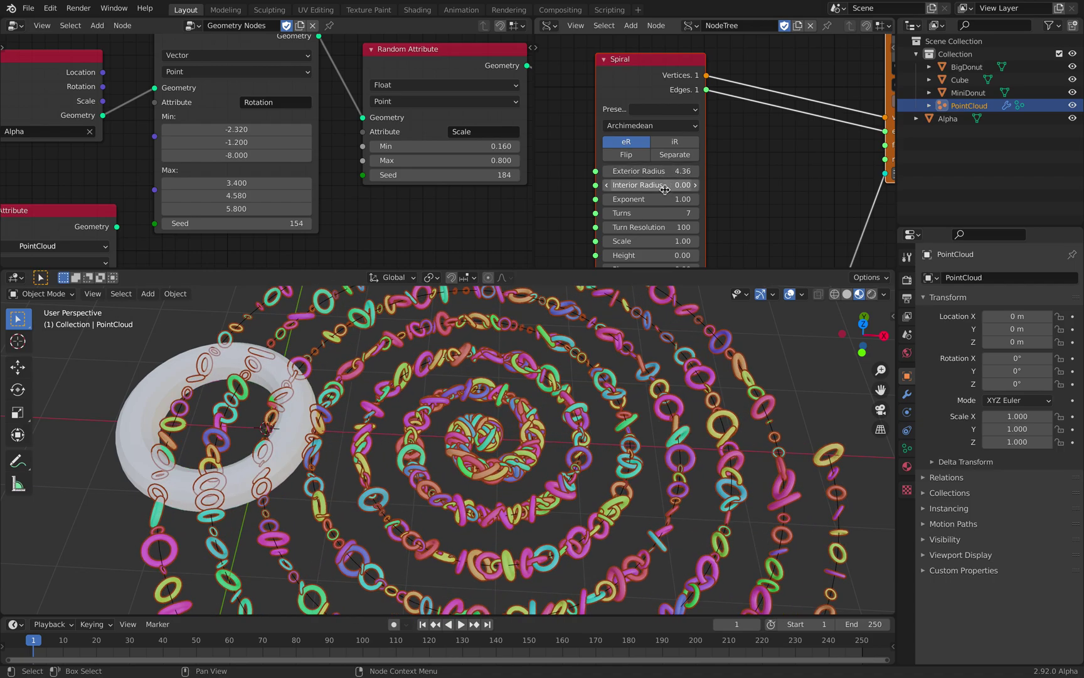
{"action": "mouse_move", "coordinate": [653, 185]}
{"action": "left_mouse_down"}
{"action": "mouse_move", "coordinate": [671, 184]}
{"action": "mouse_move", "coordinate": [652, 185]}
{"action": "left_mouse_up"}
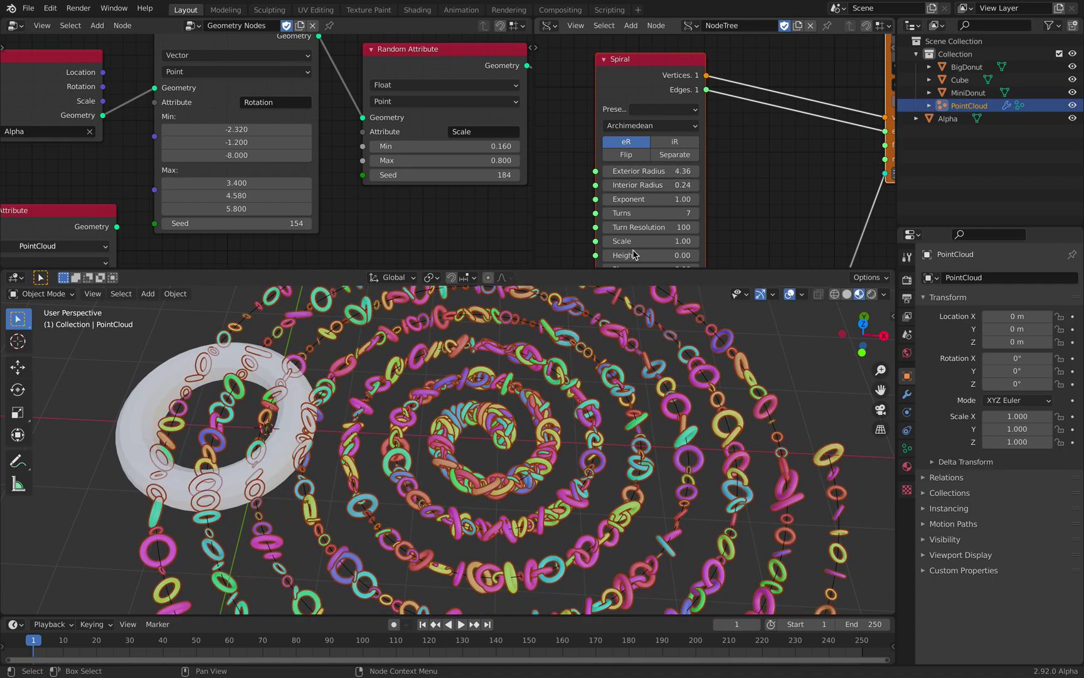
{"action": "scroll", "coordinate": [502, 452], "scroll_direction": "down", "scroll_amount": 4}
{"action": "middle_click_drag", "start_coordinate": [495, 458], "coordinate": [524, 462]}
Step: Set the Matrix In node's X location to 7.320 and deselect the PointCloud to view the spiral
{"action": "middle_click_drag", "start_coordinate": [621, 239], "coordinate": [784, 160]}
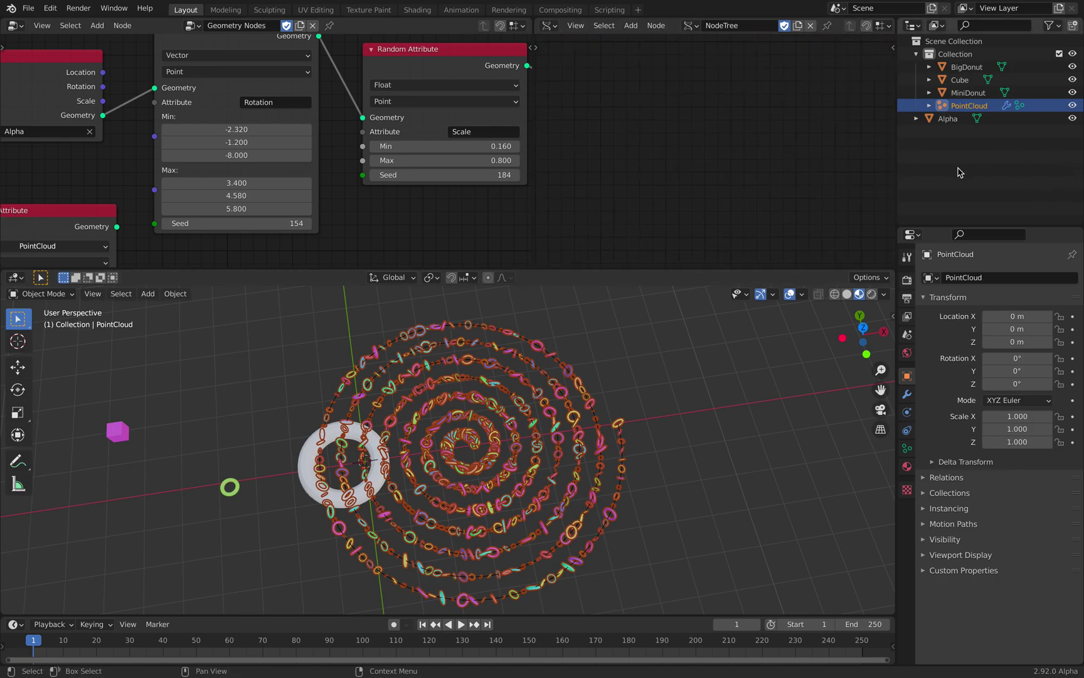
{"action": "middle_click_drag", "start_coordinate": [606, 161], "coordinate": [724, 216]}
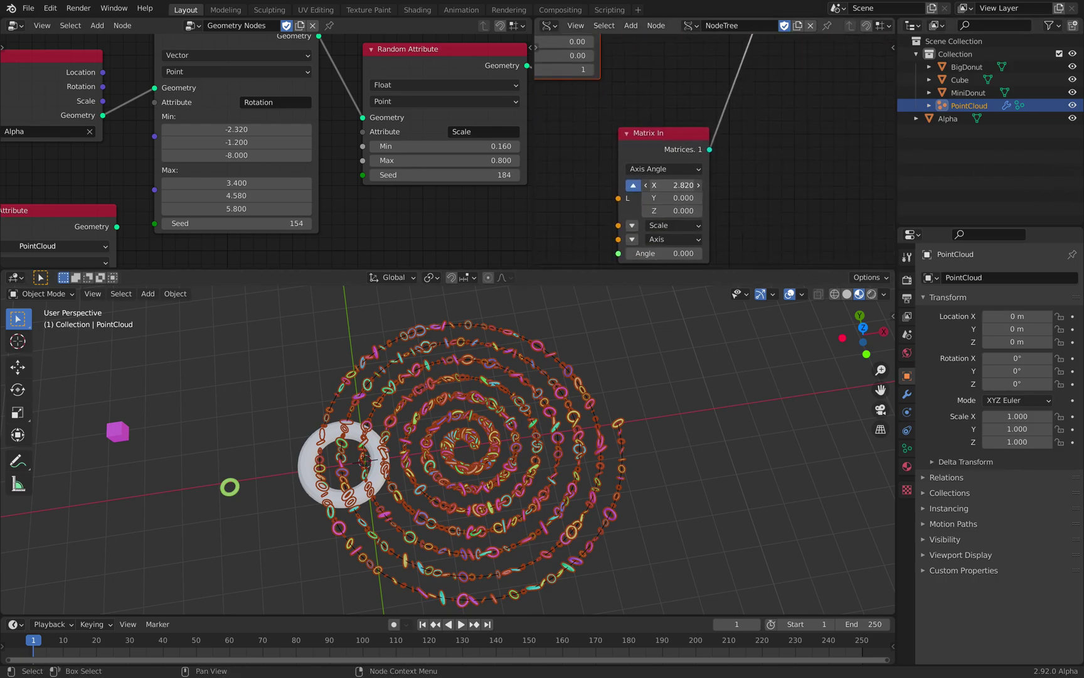
{"action": "left_click_drag", "start_coordinate": [672, 185], "coordinate": [814, 185]}
{"action": "middle_click_drag", "start_coordinate": [785, 419], "coordinate": [654, 429], "text": "shift"}
{"action": "left_click", "coordinate": [725, 463]}
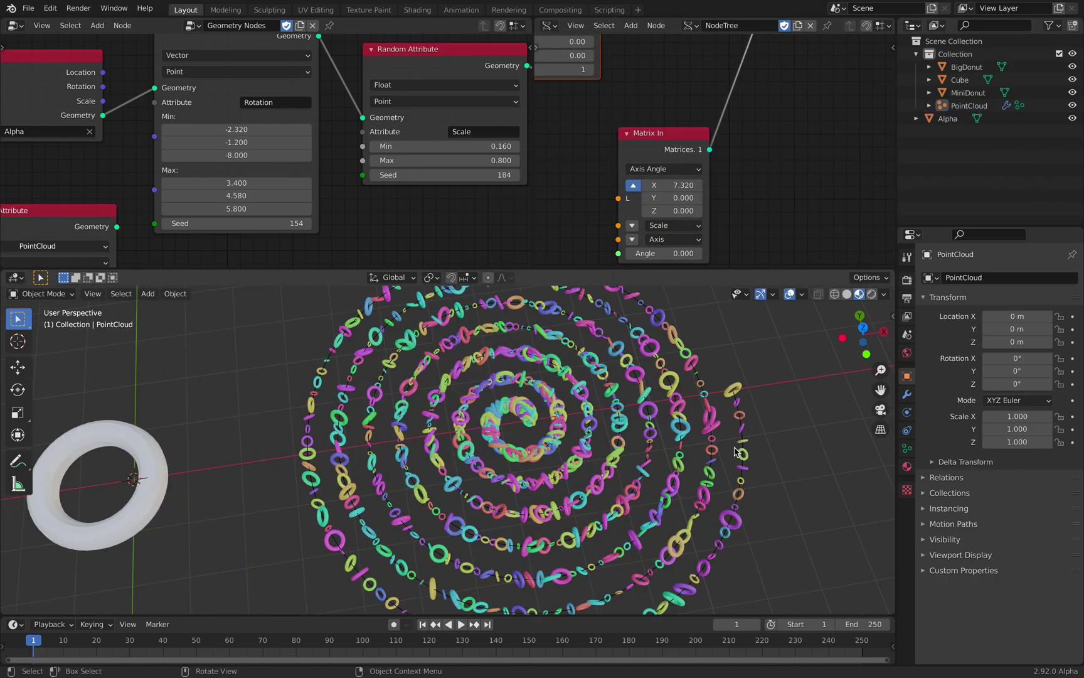
{"action": "scroll", "coordinate": [735, 451], "scroll_direction": "up", "scroll_amount": 2}
{"action": "scroll", "coordinate": [614, 175], "scroll_direction": "down", "scroll_amount": 1}
Step: Examine the complete Sverchok node tree and the PointCloud geometry node tree, widening the geometry node editor
{"action": "middle_click_drag", "start_coordinate": [615, 145], "coordinate": [694, 264]}
{"action": "scroll", "coordinate": [652, 169], "scroll_direction": "down", "scroll_amount": 6}
{"action": "middle_click_drag", "start_coordinate": [652, 173], "coordinate": [666, 158]}
{"action": "scroll", "coordinate": [673, 157], "scroll_direction": "down", "scroll_amount": 5}
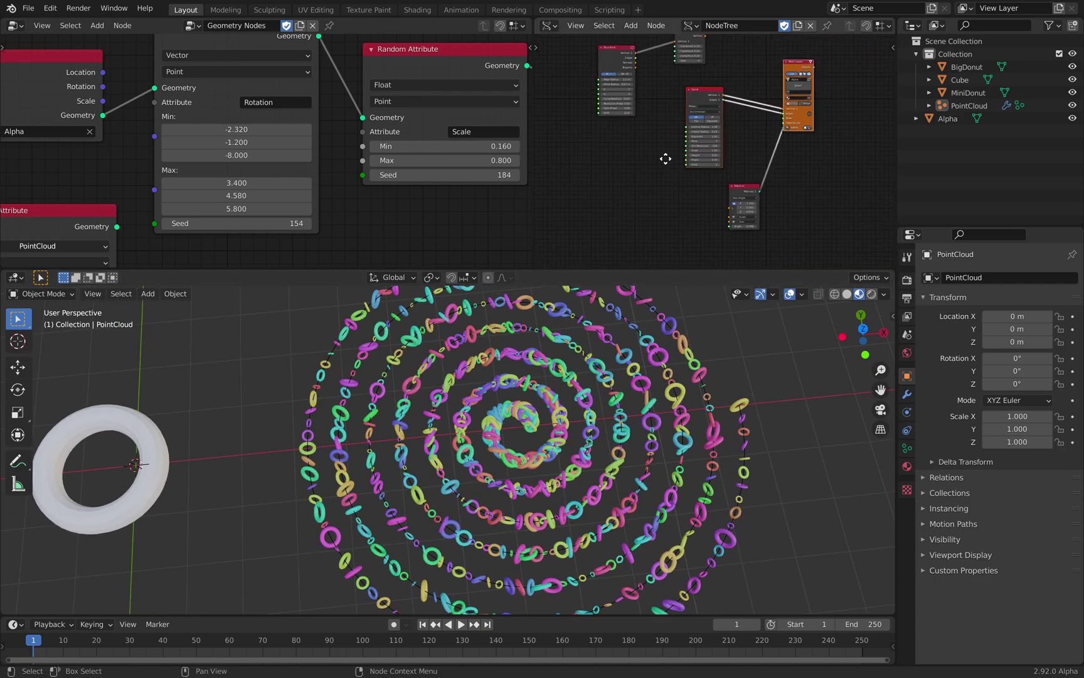
{"action": "scroll", "coordinate": [428, 189], "scroll_direction": "down", "scroll_amount": 3}
{"action": "left_click_drag", "start_coordinate": [534, 141], "coordinate": [658, 141]}
{"action": "scroll", "coordinate": [433, 145], "scroll_direction": "down", "scroll_amount": 3}
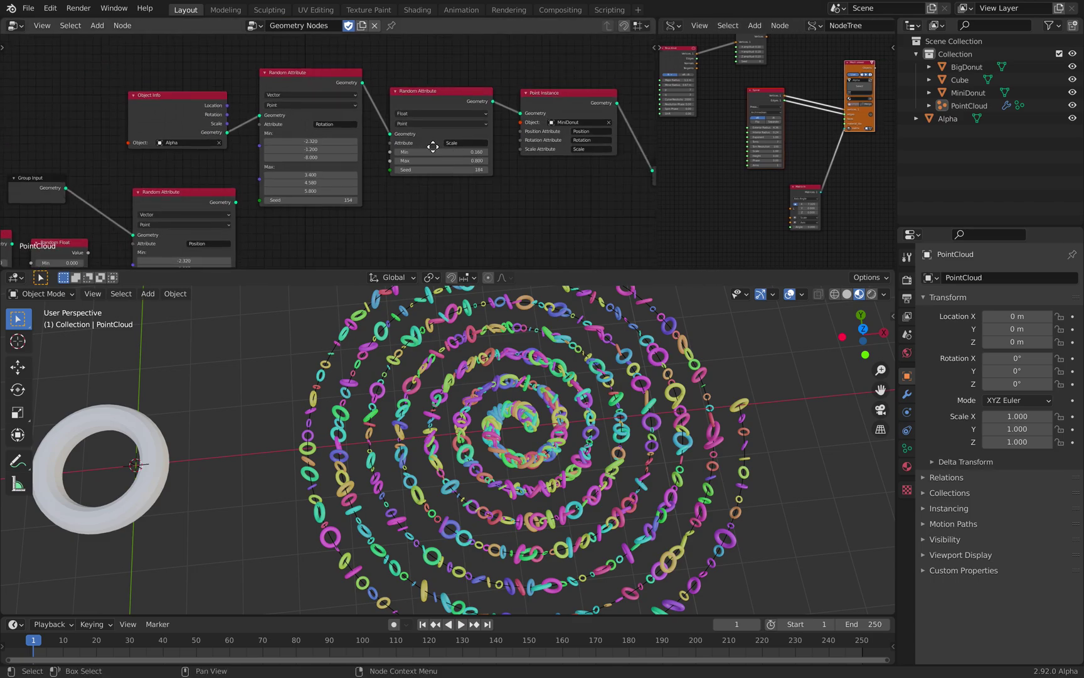
{"action": "scroll", "coordinate": [440, 141], "scroll_direction": "down", "scroll_amount": 4}
{"action": "middle_click_drag", "start_coordinate": [433, 145], "coordinate": [460, 108]}
{"action": "middle_click_drag", "start_coordinate": [335, 125], "coordinate": [289, 113]}
{"action": "scroll", "coordinate": [312, 48], "scroll_direction": "up", "scroll_amount": 3}
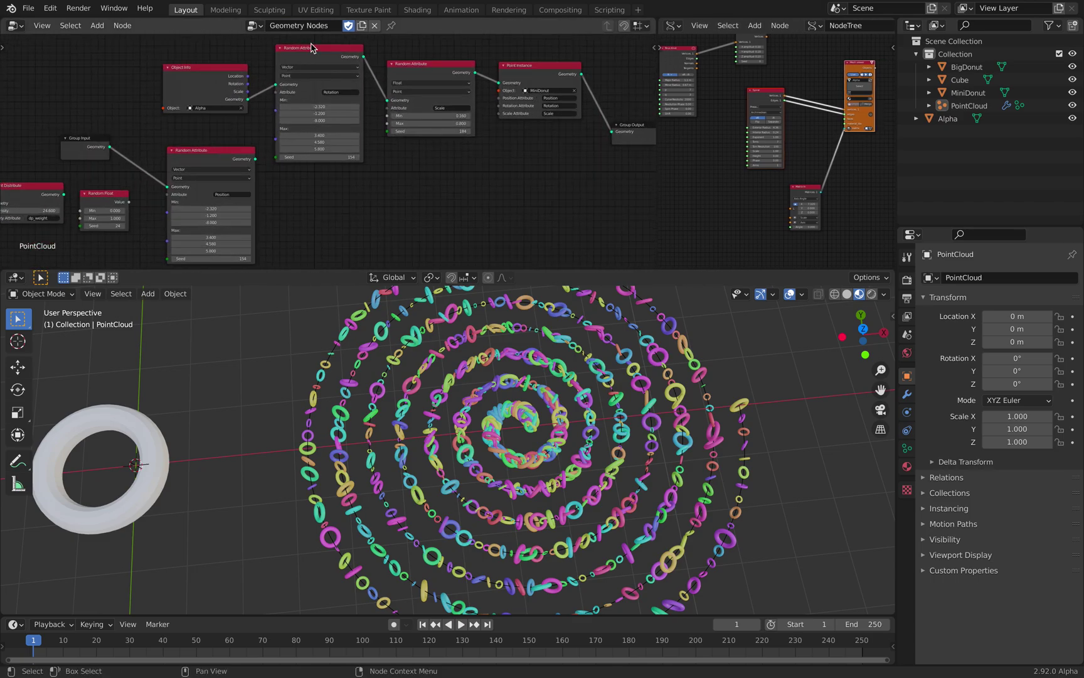
Step: Browse the Mesh, Color and Geometry categories of nodes that can be added to the geometry node tree
{"action": "middle_click_drag", "start_coordinate": [390, 221], "coordinate": [355, 130]}
{"action": "scroll", "coordinate": [355, 131], "scroll_direction": "up", "scroll_amount": 1}
{"action": "key", "text": "shift+a"}
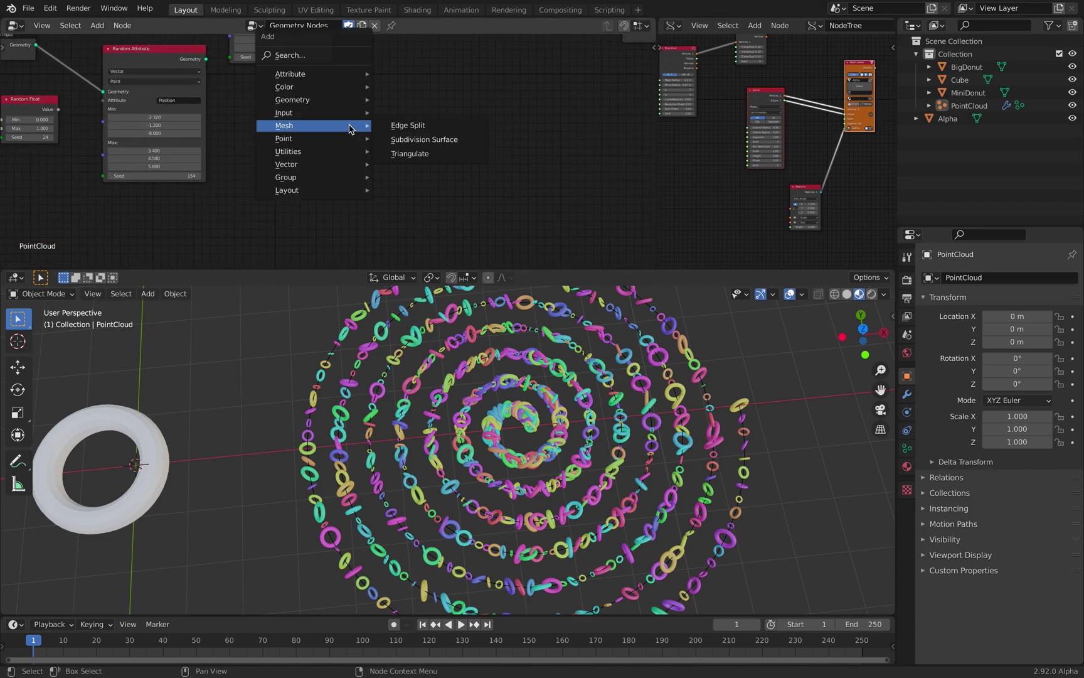
{"action": "mouse_move", "coordinate": [353, 116]}
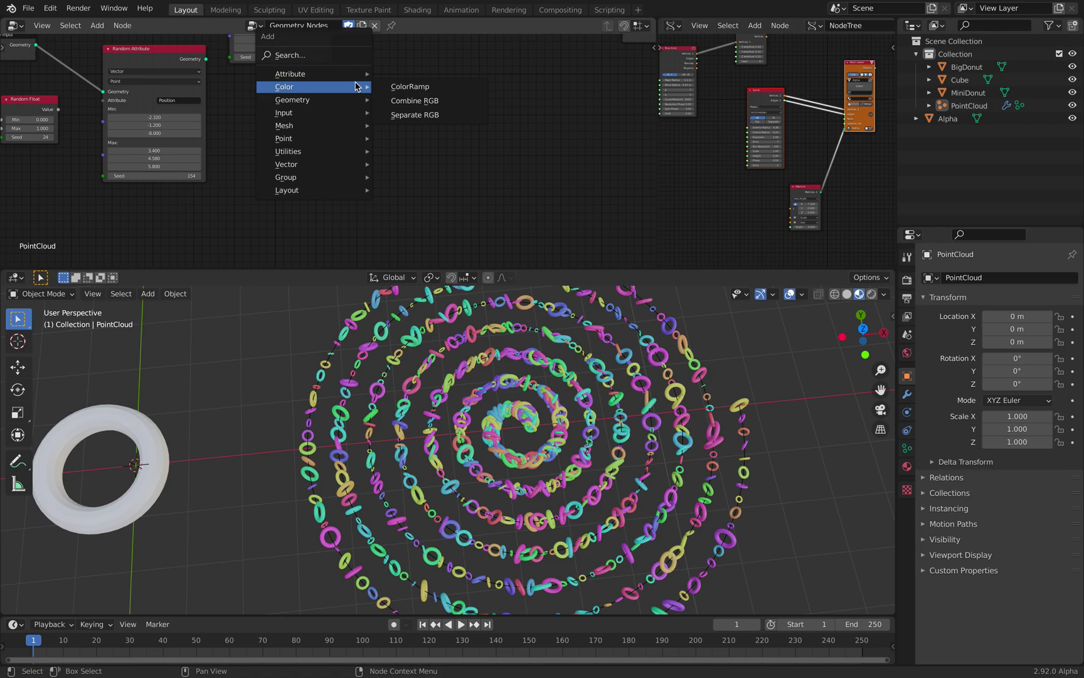
{"action": "mouse_move", "coordinate": [294, 100]}
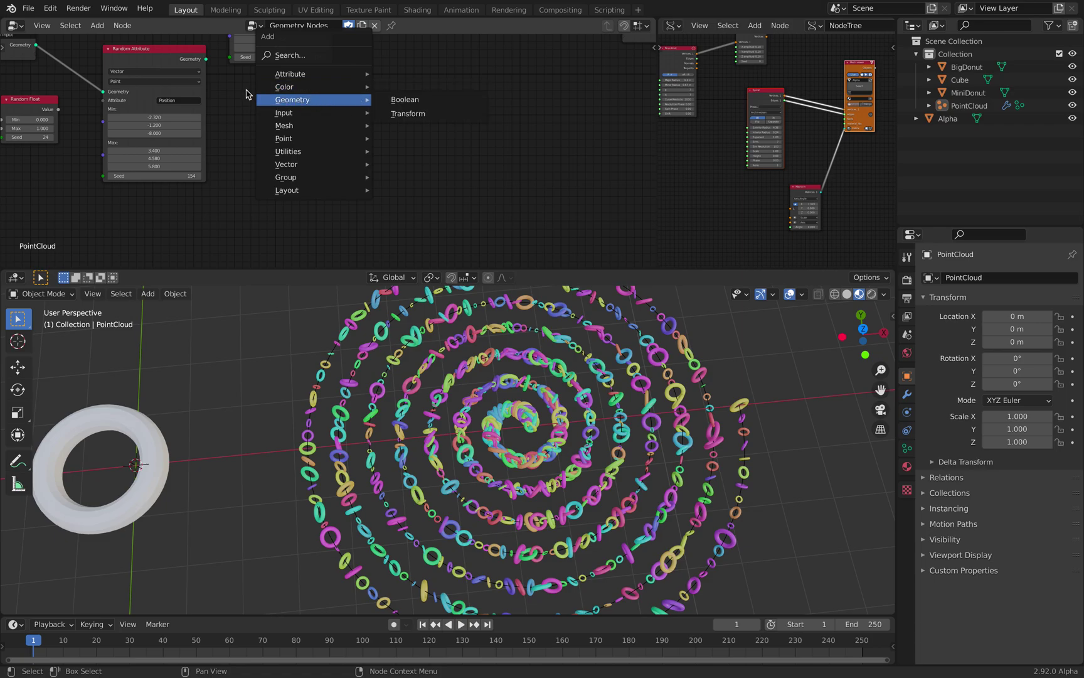
Step: Examine the Point Instance node's object and its position, rotation and scale attributes alongside the donut spiral
{"action": "middle_click_drag", "start_coordinate": [251, 108], "coordinate": [301, 266]}
{"action": "scroll", "coordinate": [390, 196], "scroll_direction": "down", "scroll_amount": 1}
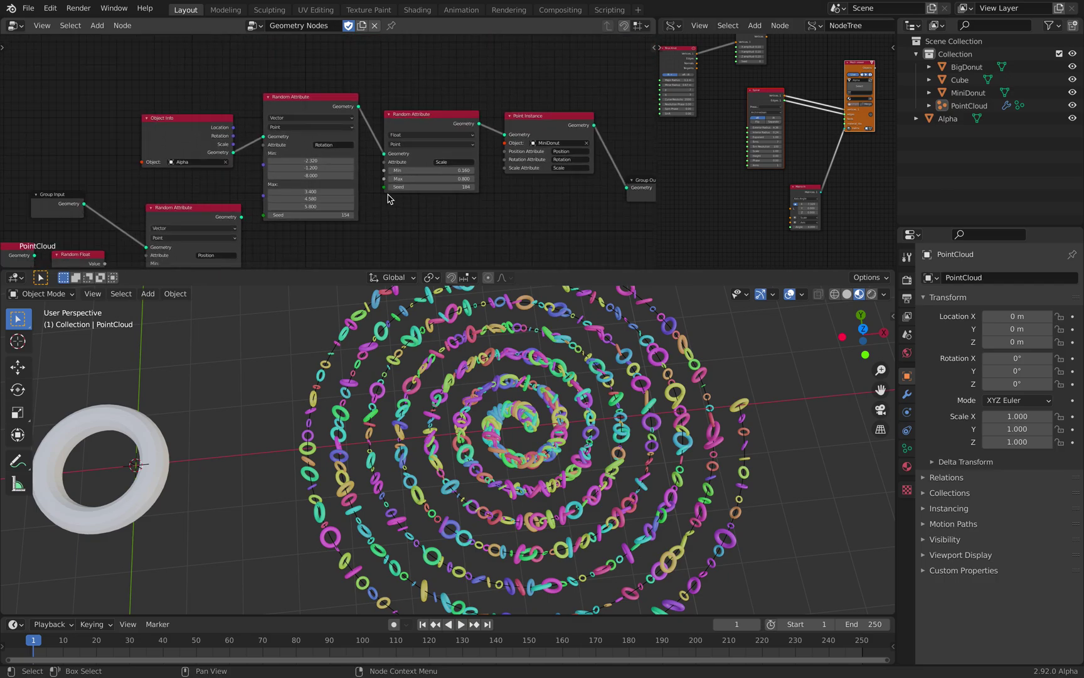
{"action": "scroll", "coordinate": [390, 195], "scroll_direction": "up", "scroll_amount": 5}
{"action": "middle_click_drag", "start_coordinate": [515, 178], "coordinate": [320, 164]}
{"action": "scroll", "coordinate": [351, 146], "scroll_direction": "up", "scroll_amount": 4}
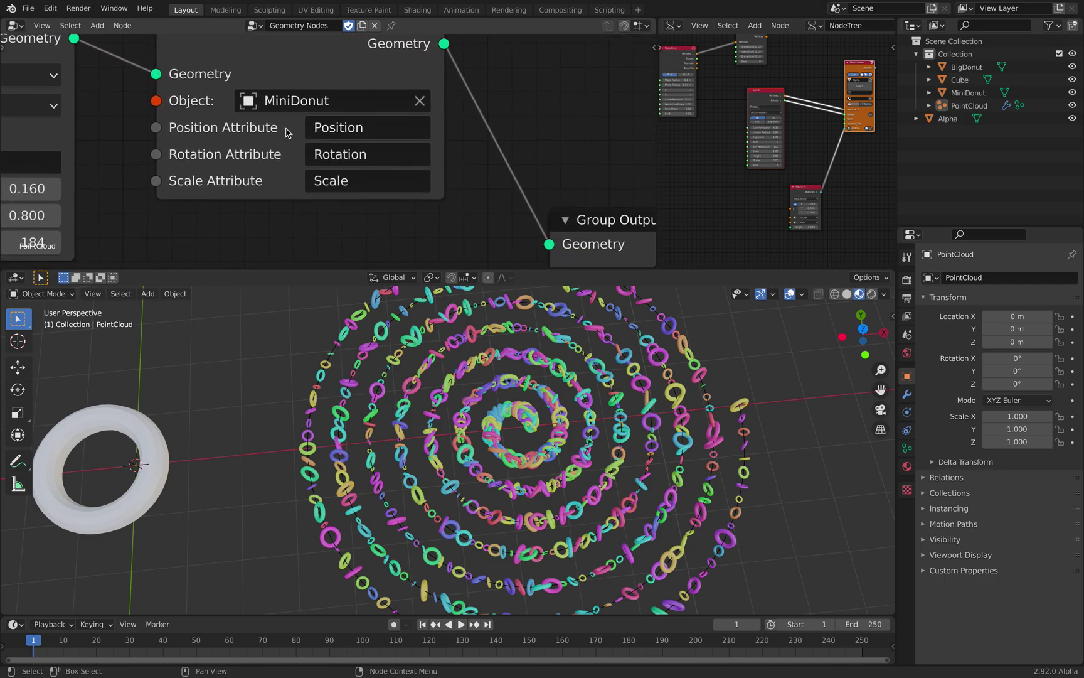
{"action": "scroll", "coordinate": [351, 186], "scroll_direction": "down", "scroll_amount": 8}
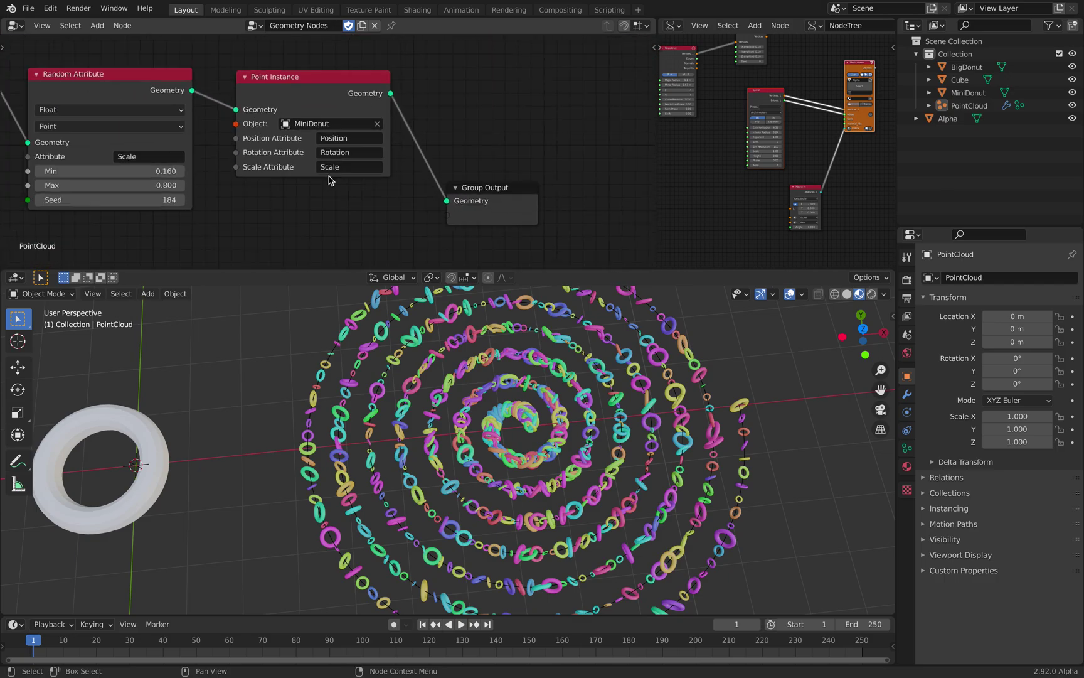
{"action": "middle_click_drag", "start_coordinate": [290, 153], "coordinate": [382, 125]}
{"action": "middle_click_drag", "start_coordinate": [520, 396], "coordinate": [547, 394]}
{"action": "scroll", "coordinate": [523, 365], "scroll_direction": "up", "scroll_amount": 2}
Step: Make the node editors slightly taller and move the Point Instance node a little closer to the Scale Random Attribute node
{"action": "left_click_drag", "start_coordinate": [620, 270], "coordinate": [620, 279]}
{"action": "scroll", "coordinate": [576, 218], "scroll_direction": "down", "scroll_amount": 5}
{"action": "scroll", "coordinate": [518, 187], "scroll_direction": "up", "scroll_amount": 7}
{"action": "scroll", "coordinate": [437, 173], "scroll_direction": "down", "scroll_amount": 3}
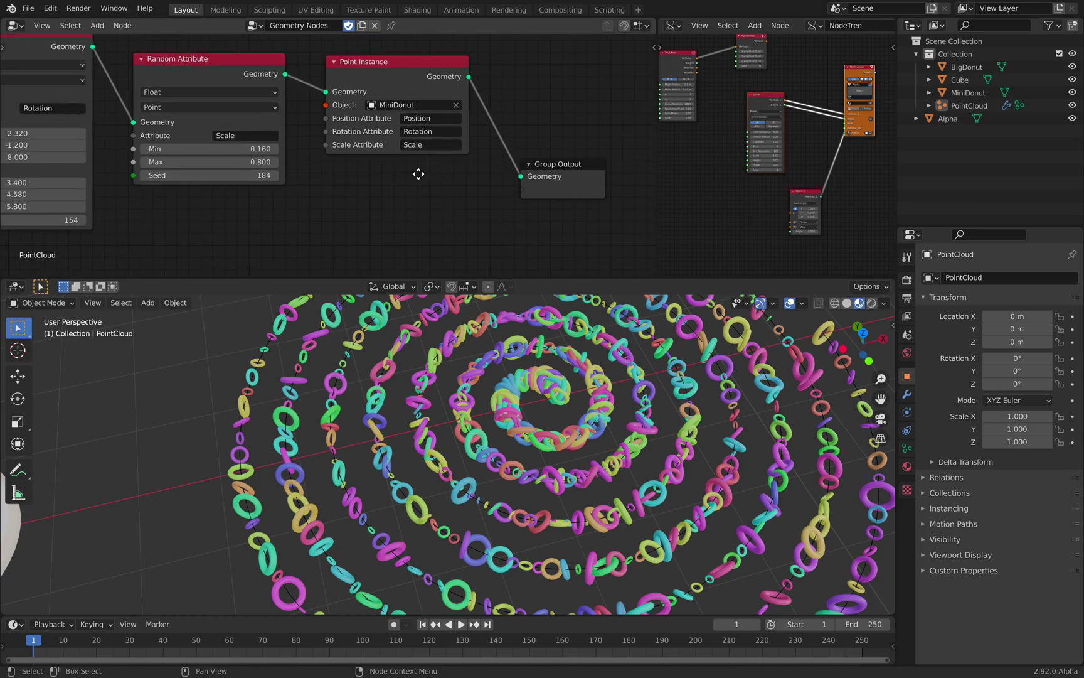
{"action": "middle_click_drag", "start_coordinate": [396, 189], "coordinate": [414, 150]}
{"action": "middle_click_drag", "start_coordinate": [428, 74], "coordinate": [428, 88]}
{"action": "left_click_drag", "start_coordinate": [415, 60], "coordinate": [408, 59]}
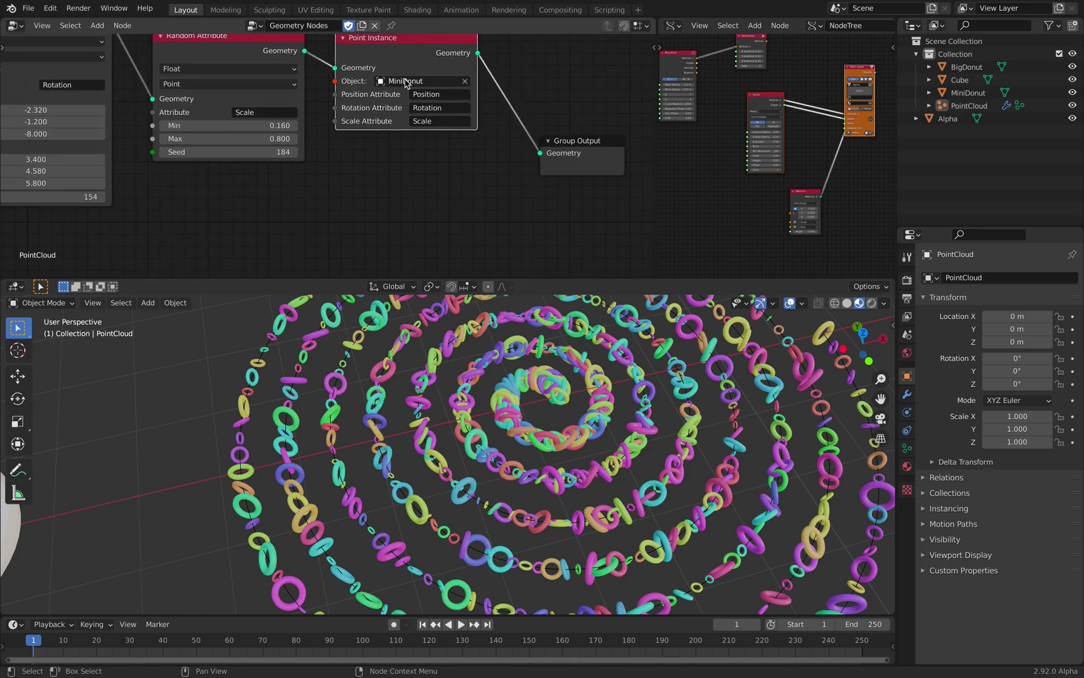
{"action": "scroll", "coordinate": [422, 111], "scroll_direction": "up", "scroll_amount": 2}
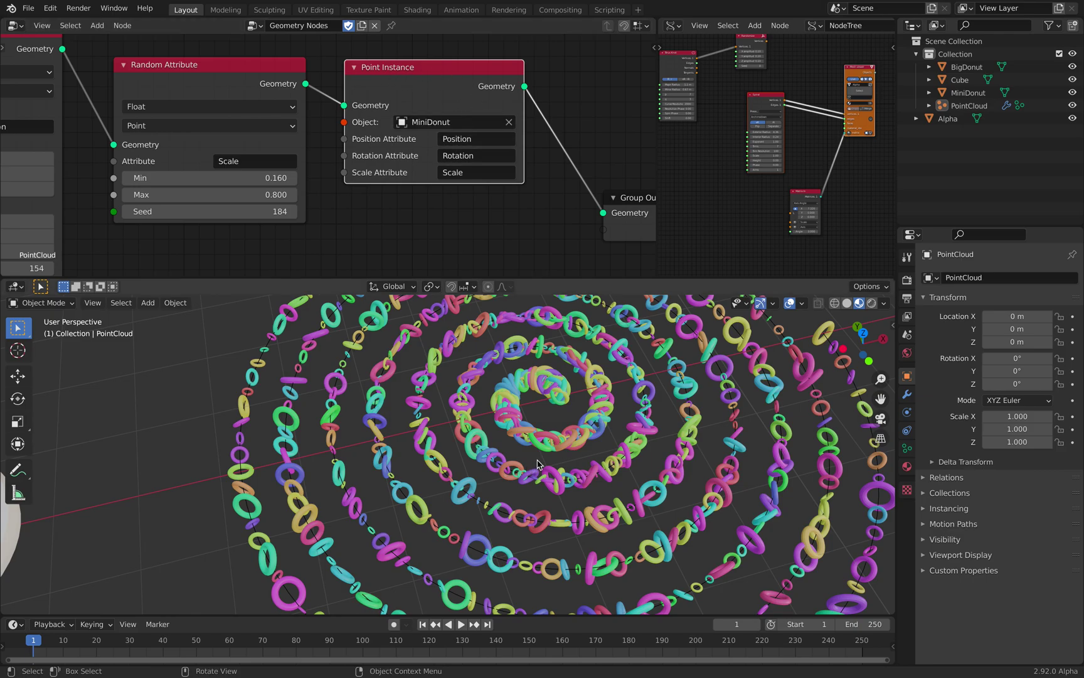
Step: Check which objects the Point Instance node can instance, keeping the current choice, and view the spiral from further away
{"action": "middle_click_drag", "start_coordinate": [470, 357], "coordinate": [494, 345]}
{"action": "left_click", "coordinate": [421, 129]}
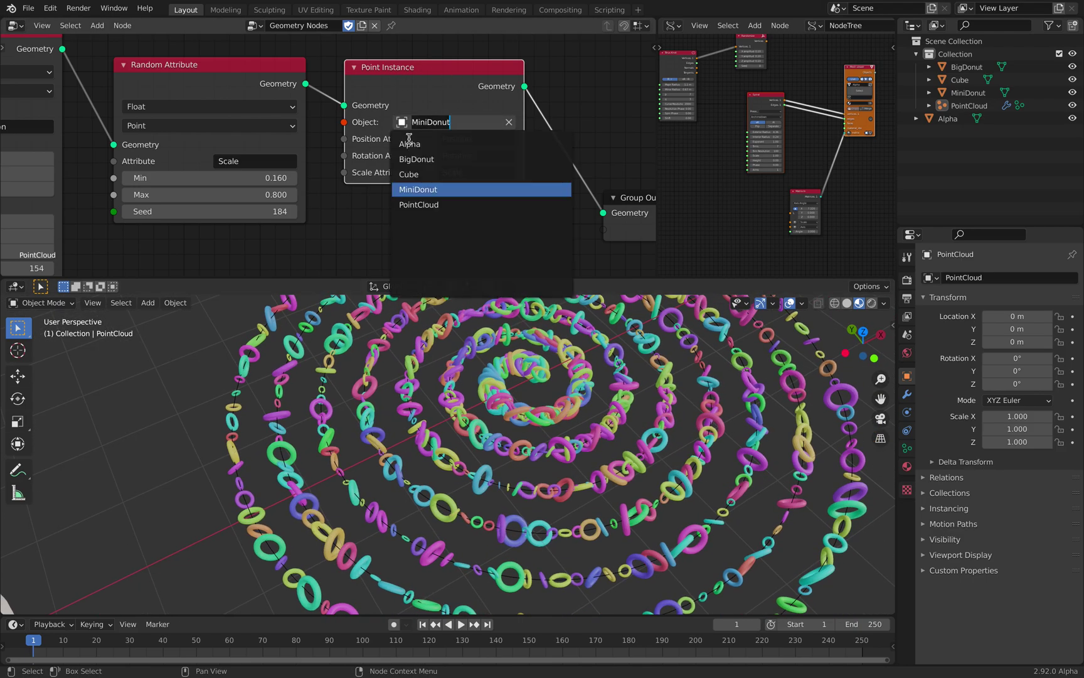
{"action": "scroll", "coordinate": [449, 163], "scroll_direction": "down", "scroll_amount": 1}
{"action": "middle_click_drag", "start_coordinate": [449, 160], "coordinate": [451, 125]}
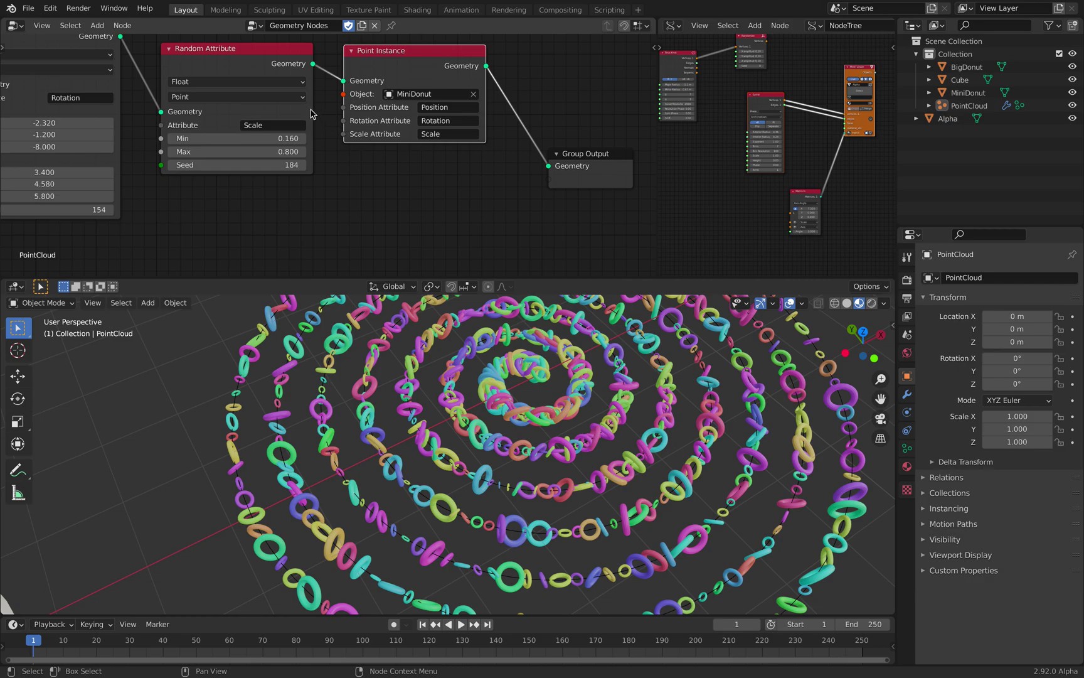
{"action": "middle_click_drag", "start_coordinate": [527, 370], "coordinate": [490, 357]}
{"action": "scroll", "coordinate": [501, 368], "scroll_direction": "down", "scroll_amount": 2}
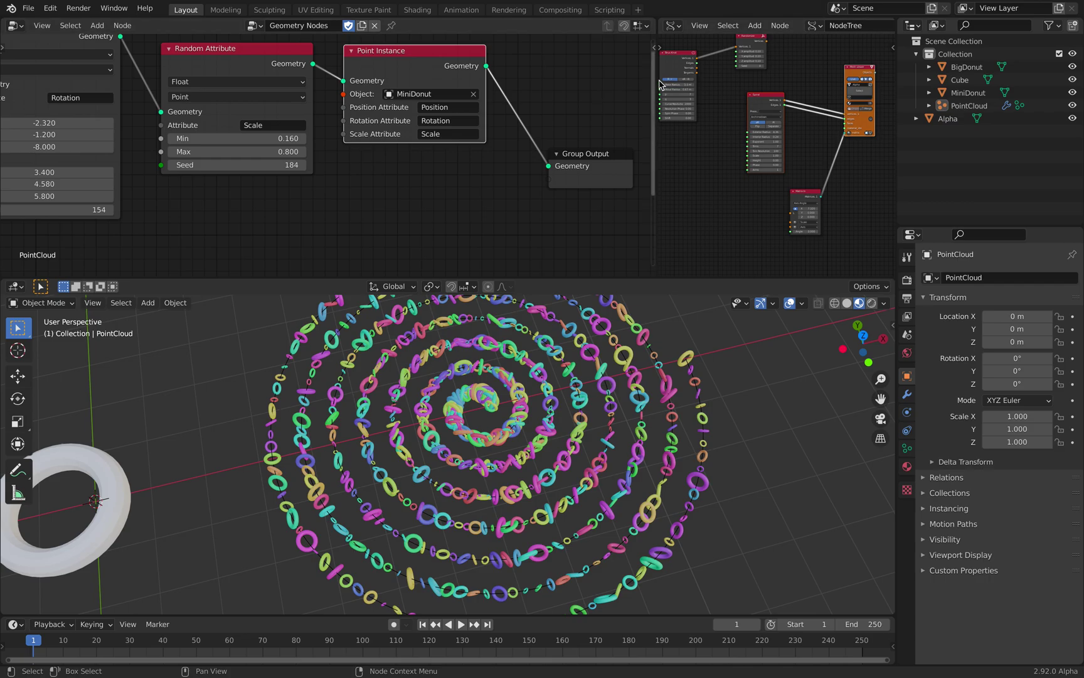
Step: Widen the Sverchok node editor to about half of the node area
{"action": "left_click_drag", "start_coordinate": [658, 79], "coordinate": [547, 79]}
{"action": "middle_click_drag", "start_coordinate": [483, 388], "coordinate": [474, 389]}
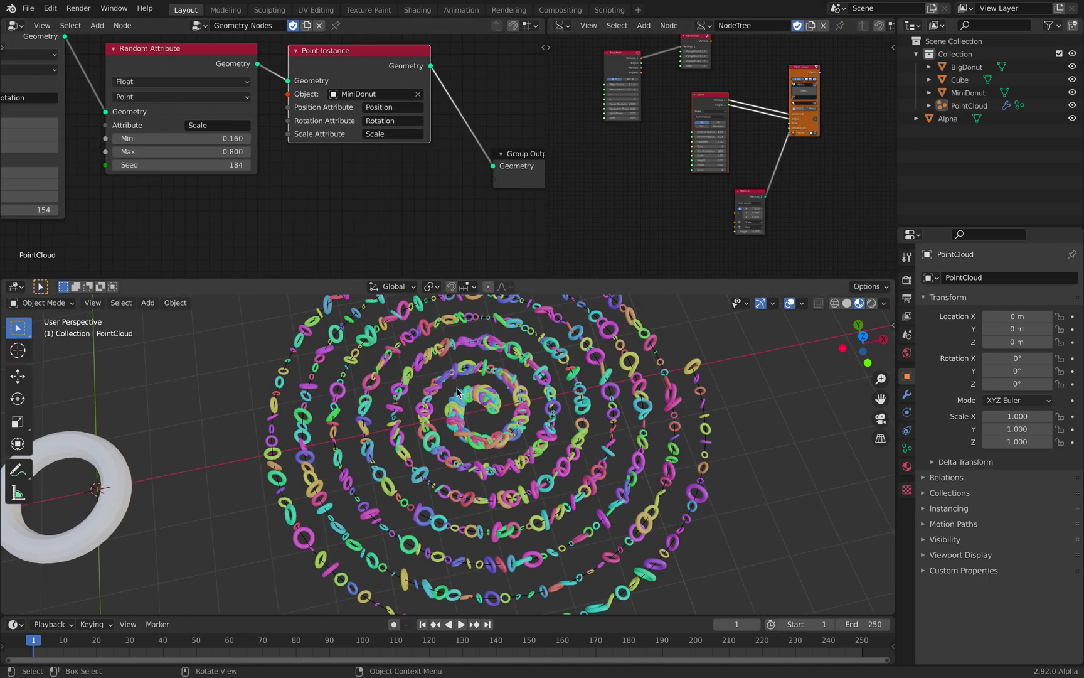
{"action": "middle_click_drag", "start_coordinate": [454, 131], "coordinate": [366, 138]}
{"action": "middle_click_drag", "start_coordinate": [430, 399], "coordinate": [425, 400]}
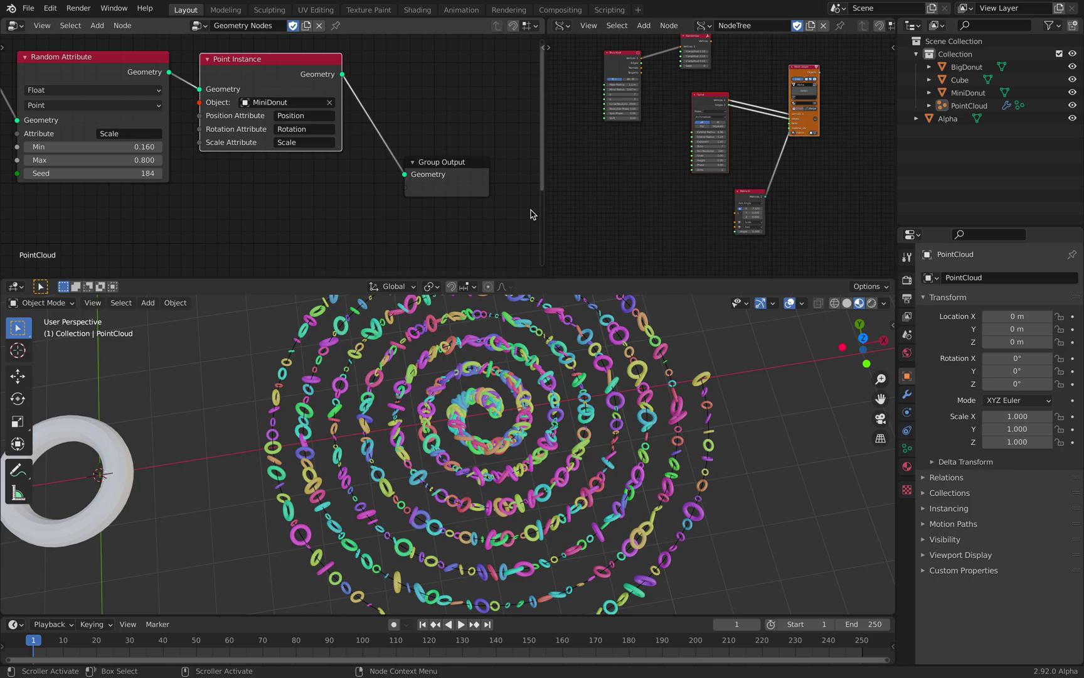
{"action": "left_click_drag", "start_coordinate": [548, 200], "coordinate": [442, 210]}
Step: Move the Matrix In node up between the Spiral node and the Mesh viewer
{"action": "scroll", "coordinate": [613, 162], "scroll_direction": "up", "scroll_amount": 3}
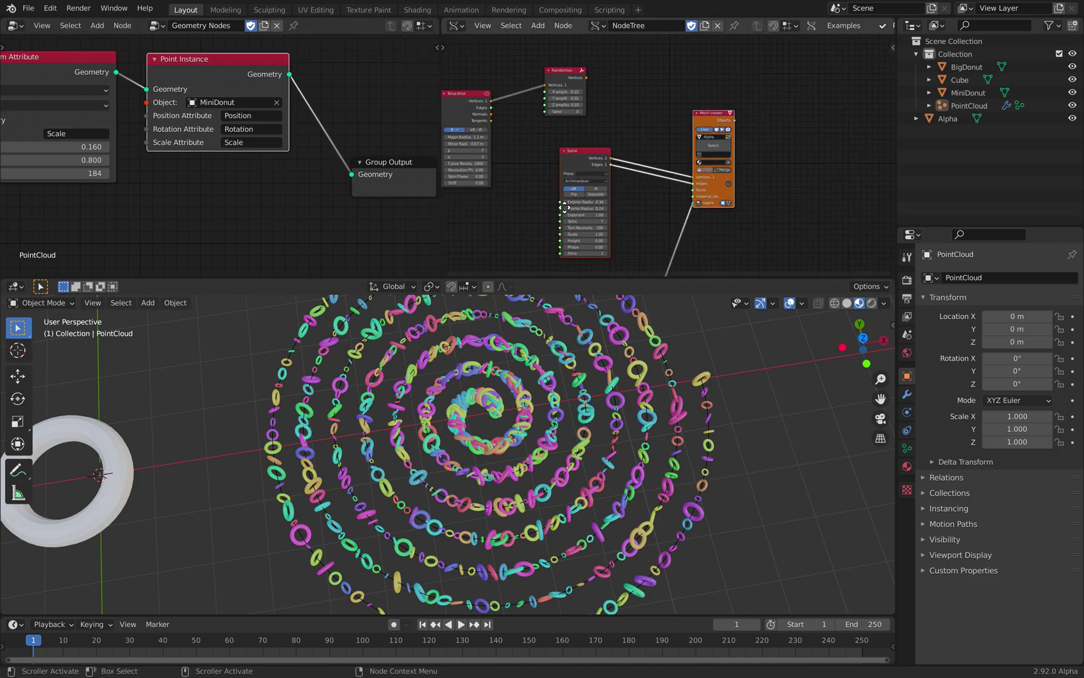
{"action": "left_click_drag", "start_coordinate": [613, 162], "coordinate": [600, 145]}
{"action": "left_click", "coordinate": [713, 87]}
{"action": "middle_click_drag", "start_coordinate": [700, 149], "coordinate": [727, 93]}
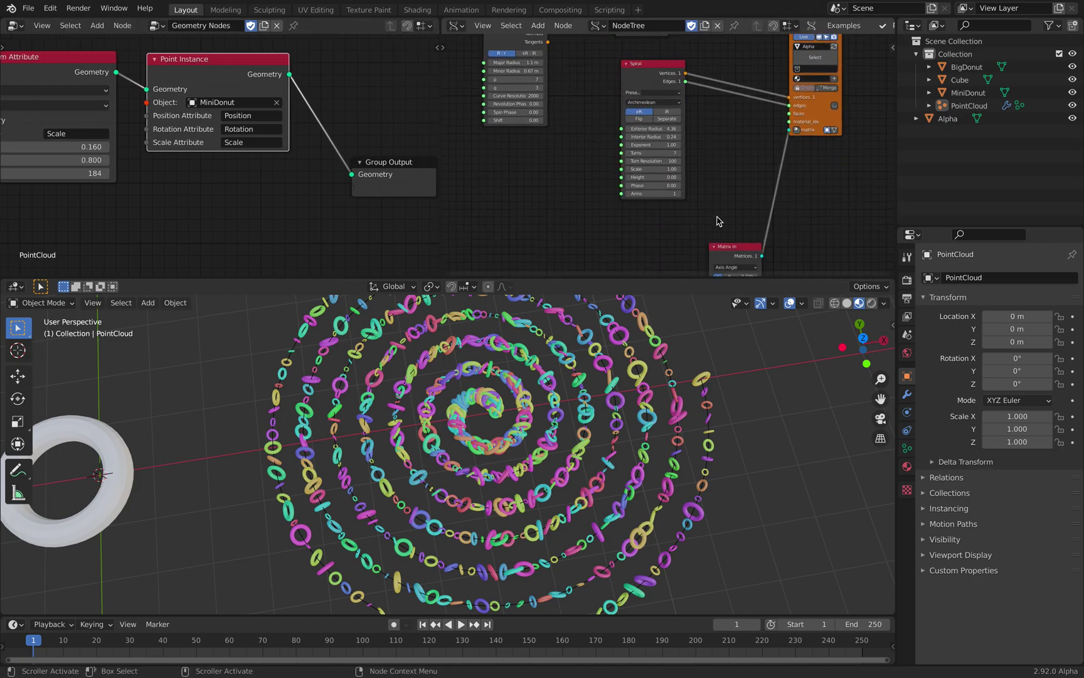
{"action": "left_click_drag", "start_coordinate": [725, 247], "coordinate": [725, 118]}
{"action": "middle_click_drag", "start_coordinate": [725, 118], "coordinate": [682, 146]}
{"action": "scroll", "coordinate": [648, 145], "scroll_direction": "up", "scroll_amount": 3}
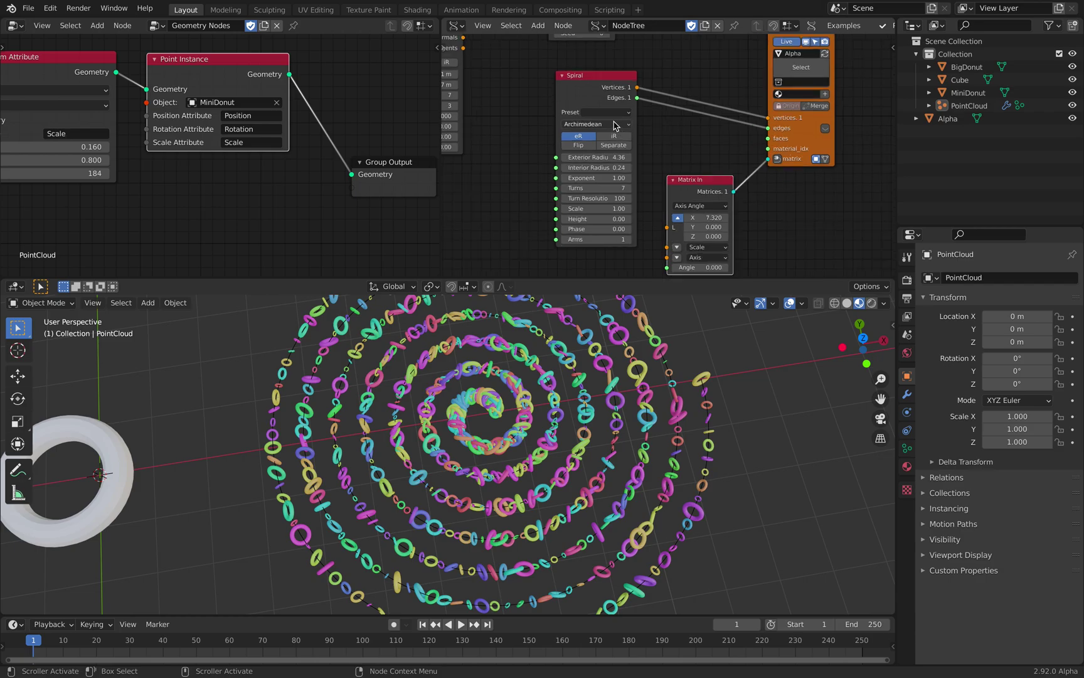
Step: Change the Spiral node's type from Archimedean to Spherical
{"action": "scroll", "coordinate": [613, 124], "scroll_direction": "down", "scroll_amount": 2, "text": "ctrl"}
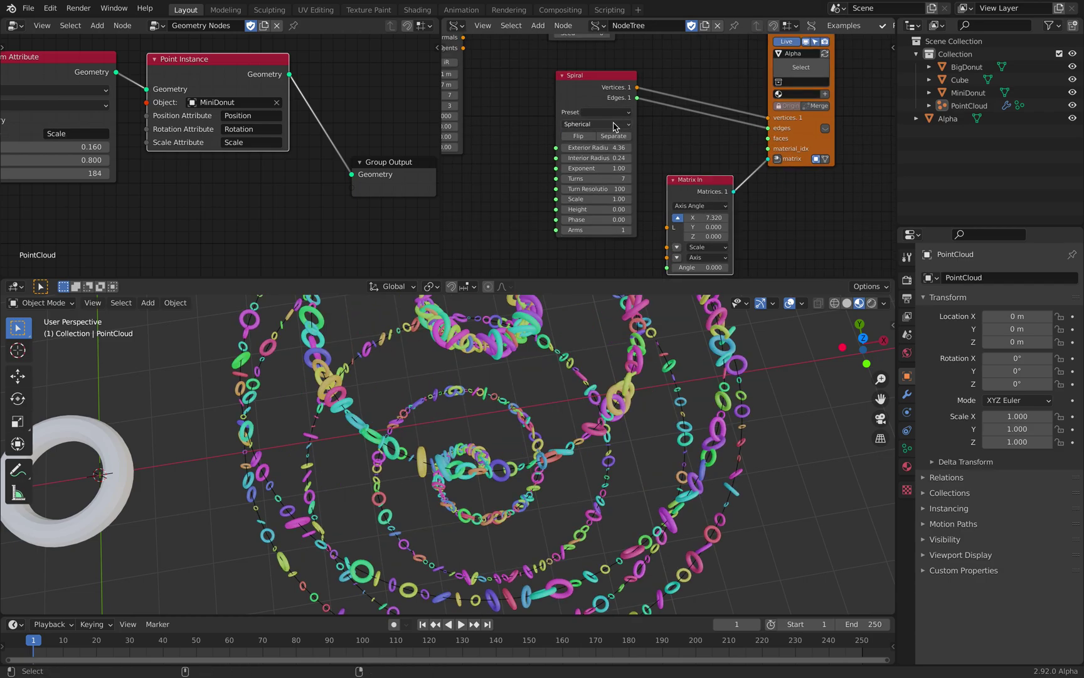
Step: Try the Logarithmic type on the Spiral node and return it to Spherical
{"action": "scroll", "coordinate": [613, 124], "scroll_direction": "up", "scroll_amount": 1, "text": "ctrl"}
{"action": "scroll", "coordinate": [566, 367], "scroll_direction": "down", "scroll_amount": 2}
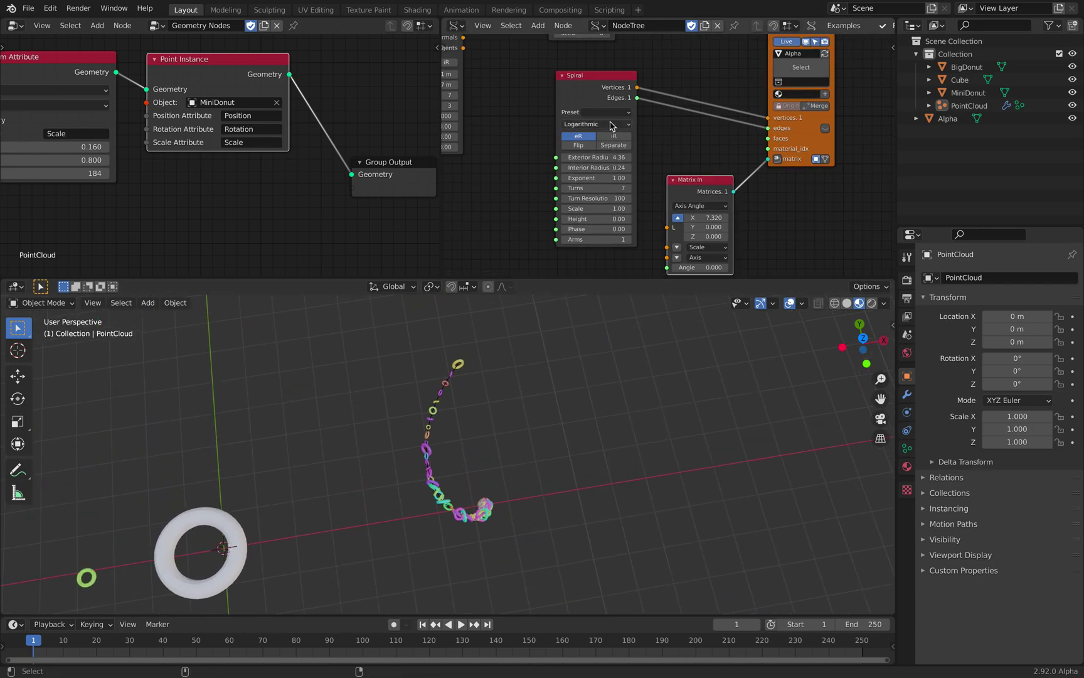
{"action": "scroll", "coordinate": [611, 125], "scroll_direction": "down", "scroll_amount": 1, "text": "ctrl"}
Step: Examine the spherical donut spiral from a lower angle and the whole Sverchok node tree that generates it
{"action": "middle_click_drag", "start_coordinate": [574, 370], "coordinate": [596, 351]}
{"action": "scroll", "coordinate": [581, 213], "scroll_direction": "down", "scroll_amount": 4}
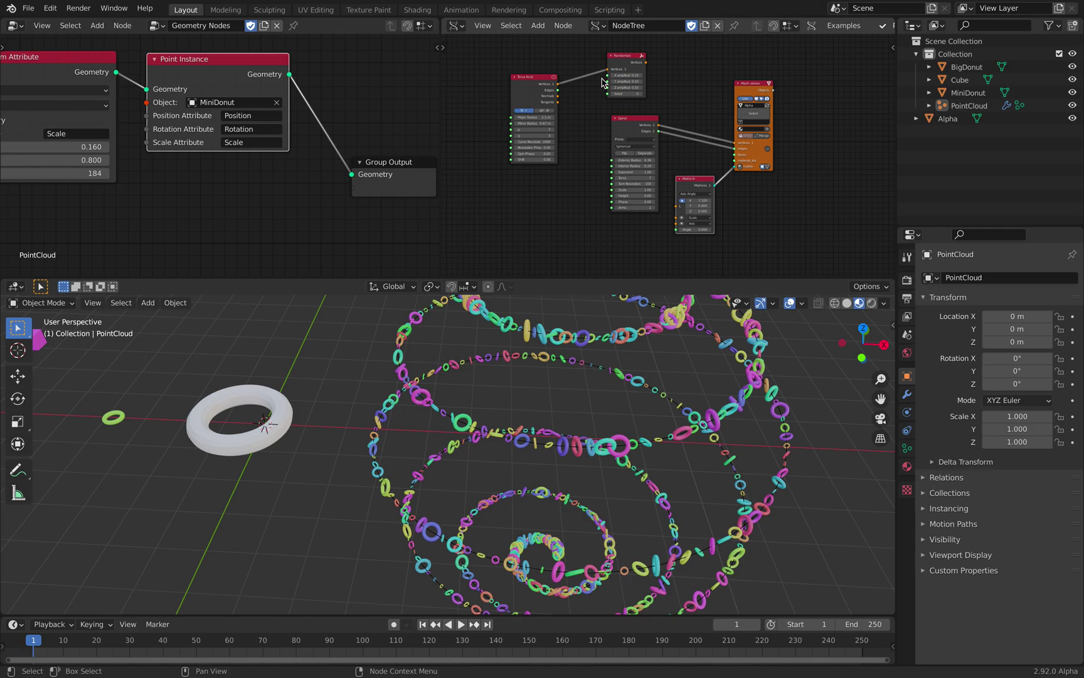
{"action": "middle_click_drag", "start_coordinate": [543, 129], "coordinate": [577, 126]}
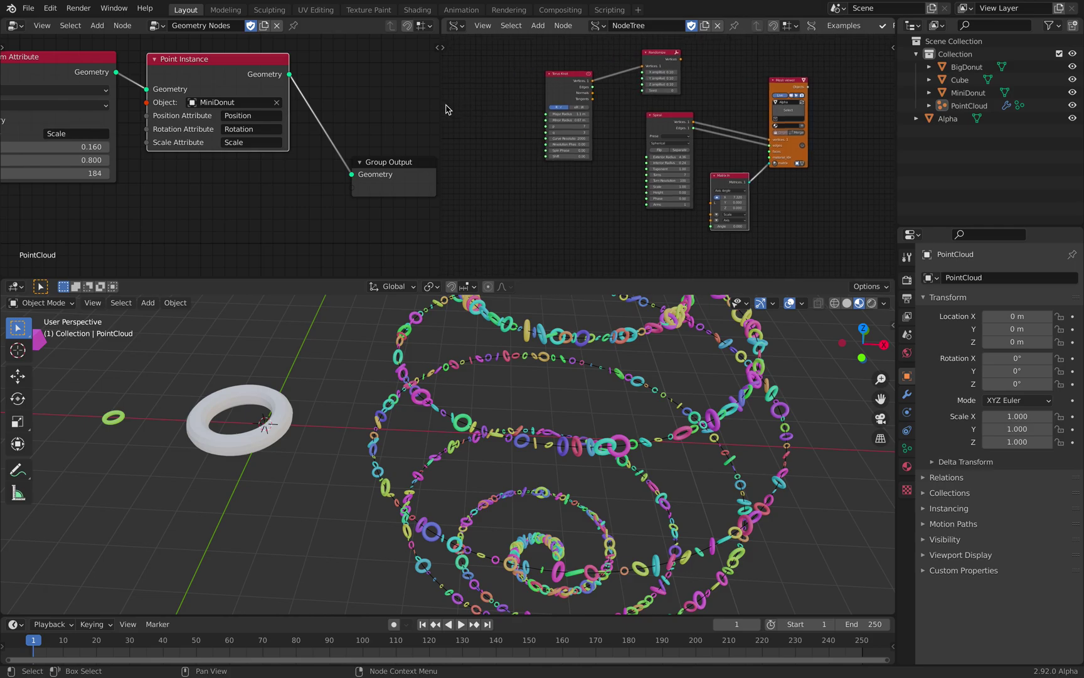
{"action": "scroll", "coordinate": [725, 104], "scroll_direction": "up", "scroll_amount": 4}
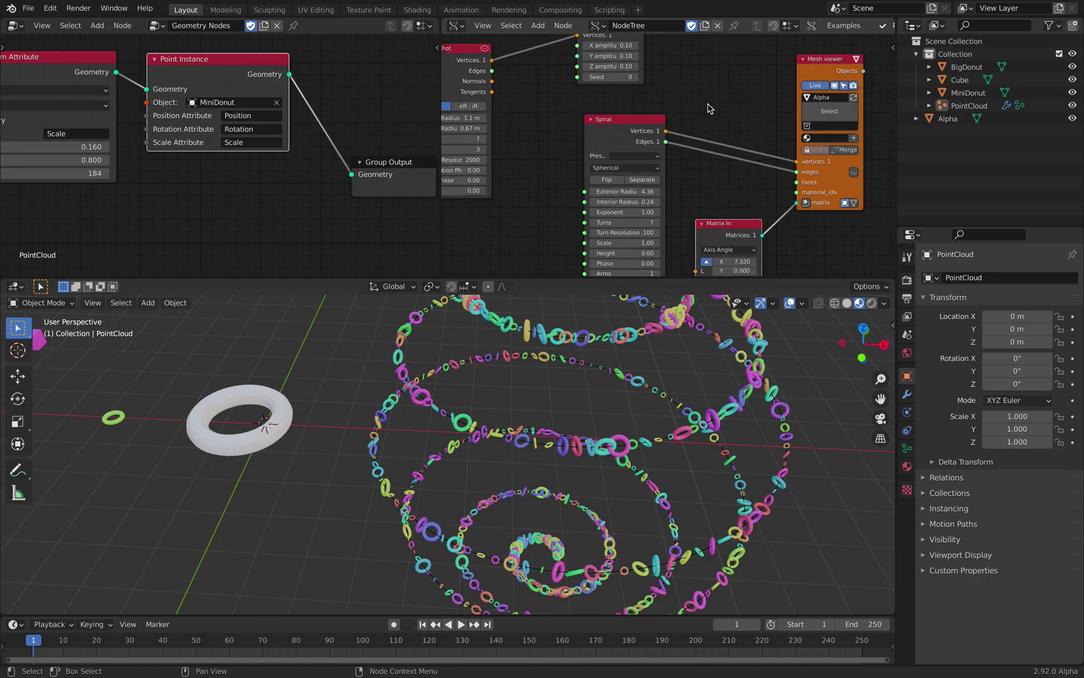
{"action": "scroll", "coordinate": [695, 113], "scroll_direction": "down", "scroll_amount": 3}
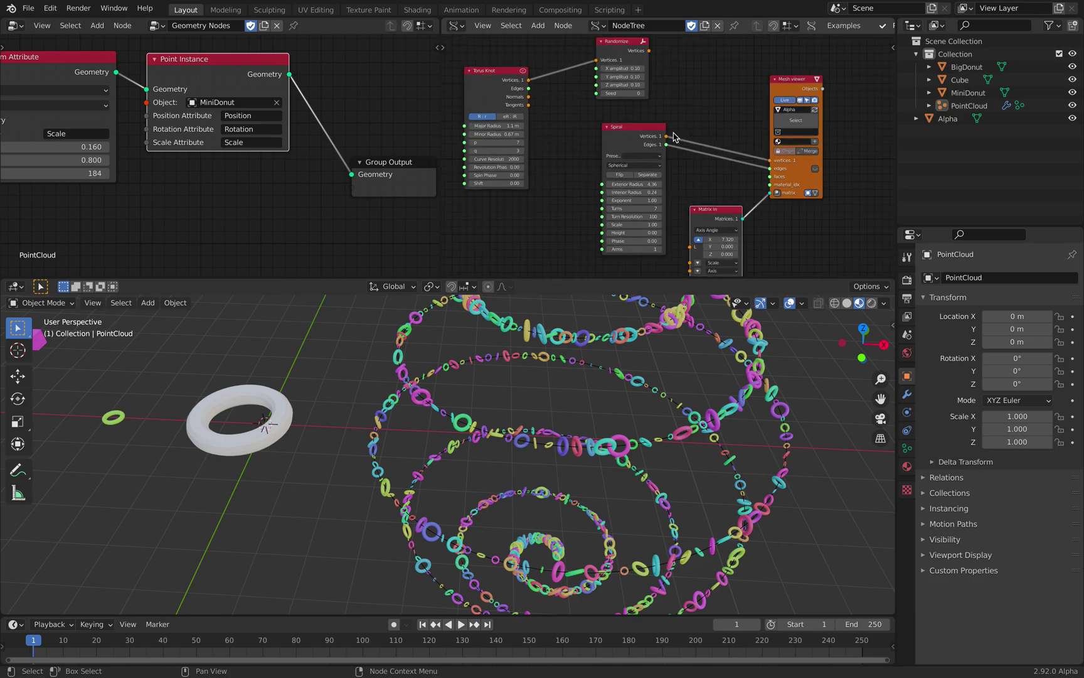
{"action": "scroll", "coordinate": [427, 122], "scroll_direction": "down", "scroll_amount": 2}
Step: Widen the geometry node editor to slightly more than half of the node area, showing the Random Attribute, Point Instance and Group Output nodes
{"action": "left_click_drag", "start_coordinate": [441, 123], "coordinate": [541, 120]}
{"action": "middle_click_drag", "start_coordinate": [291, 141], "coordinate": [353, 116]}
{"action": "scroll", "coordinate": [167, 118], "scroll_direction": "up", "scroll_amount": 2}
{"action": "middle_click_drag", "start_coordinate": [104, 102], "coordinate": [223, 108]}
{"action": "scroll", "coordinate": [314, 130], "scroll_direction": "down", "scroll_amount": 2}
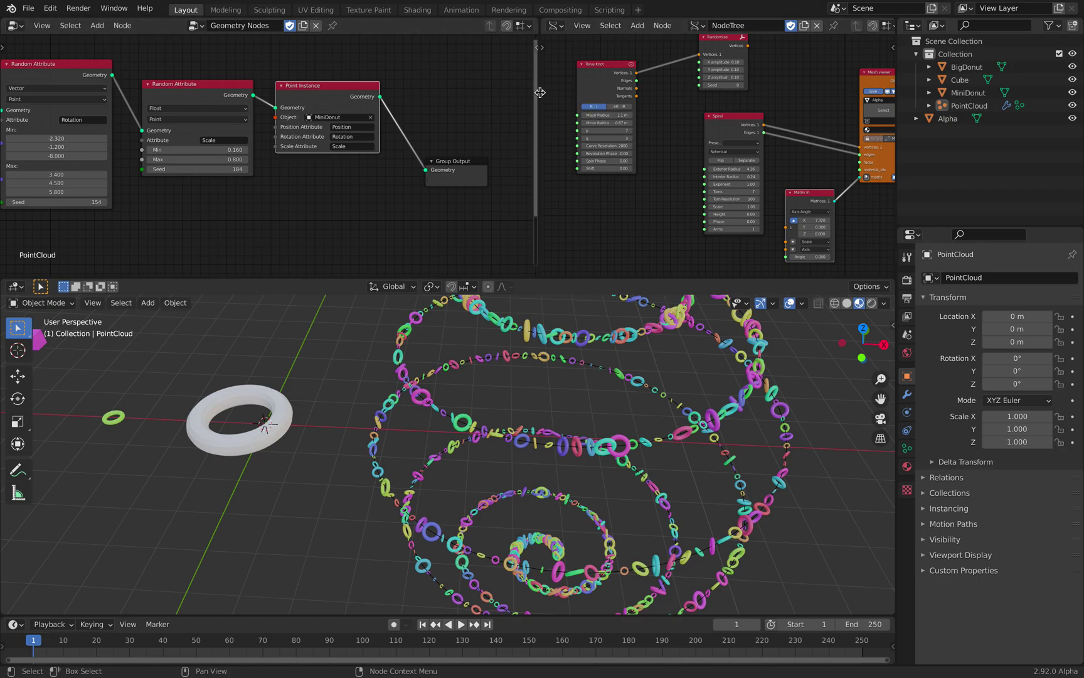
{"action": "left_click_drag", "start_coordinate": [539, 92], "coordinate": [506, 92]}
{"action": "left_click", "coordinate": [53, 8]}
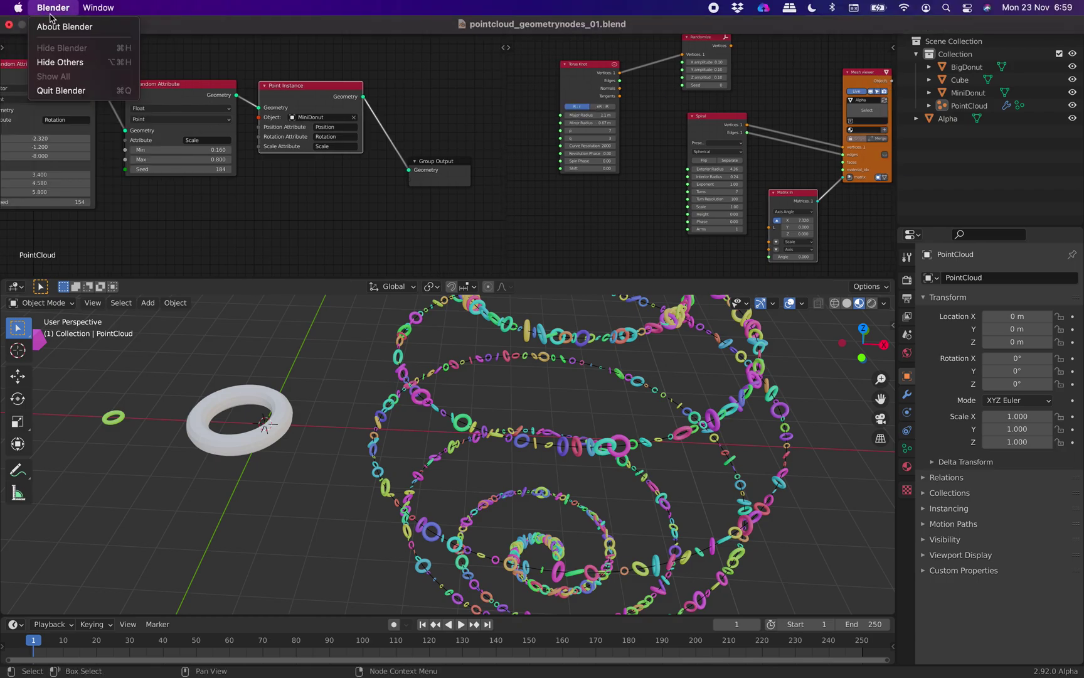
{"action": "left_click", "coordinate": [341, 79]}
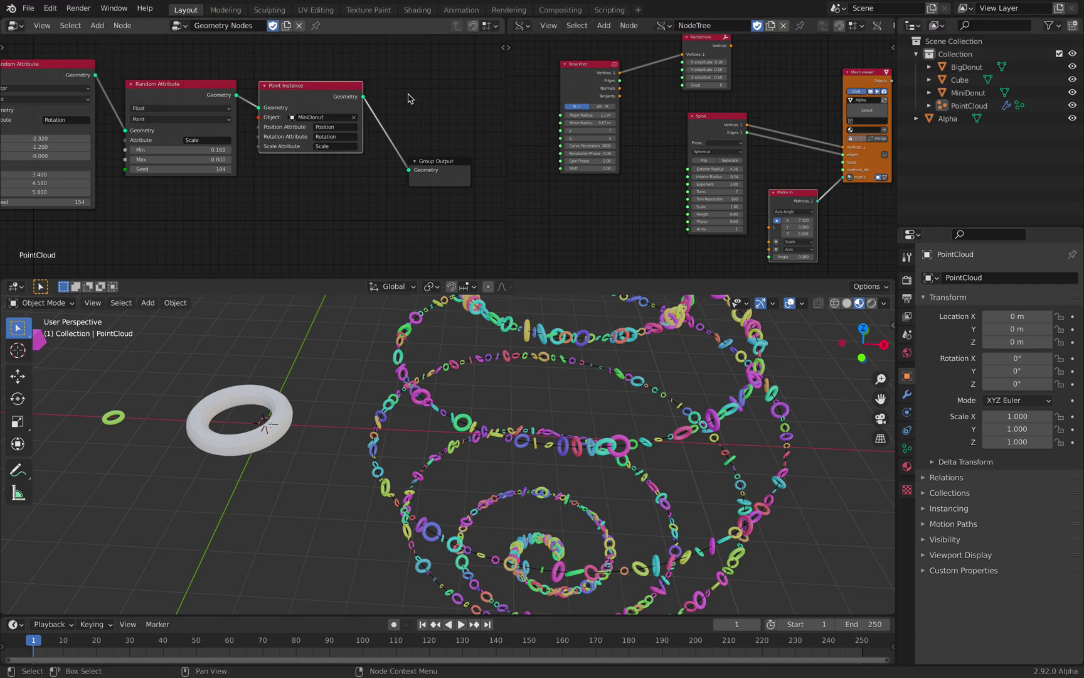